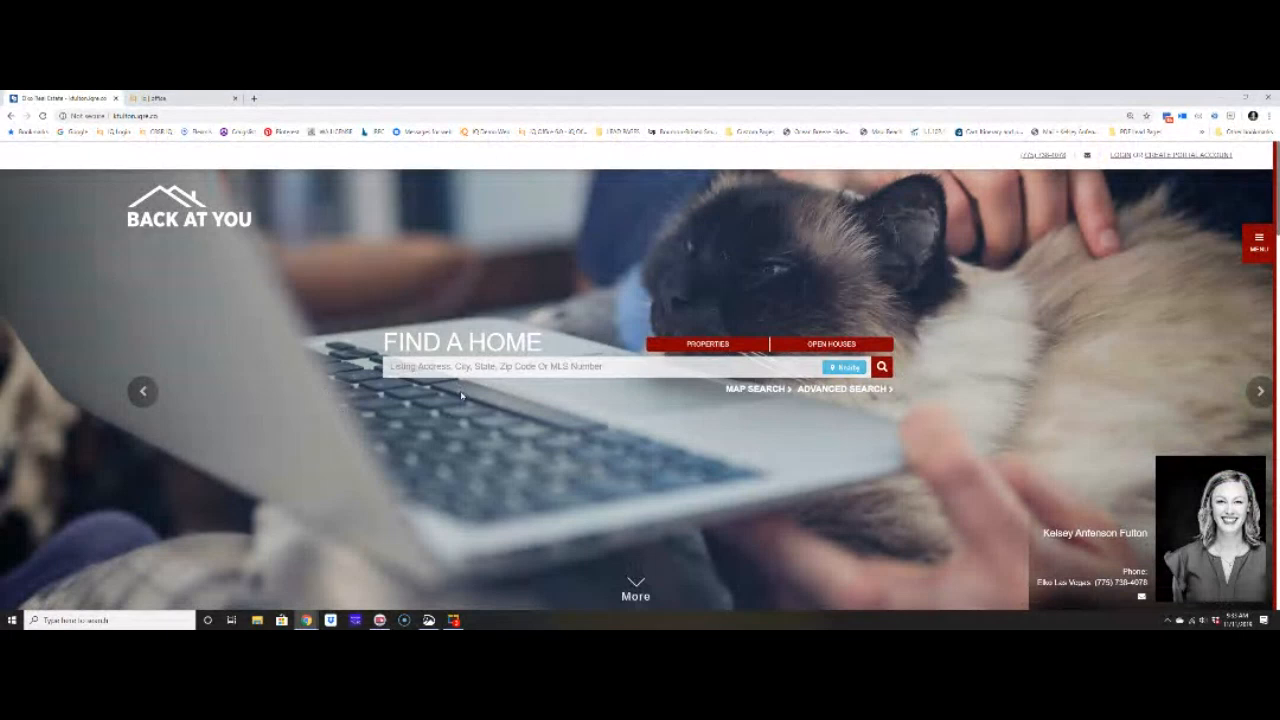
- Log in to the iQ Web Editor from the site's footer with the saved user ID and account password
scroll(461, 396, down, 10)
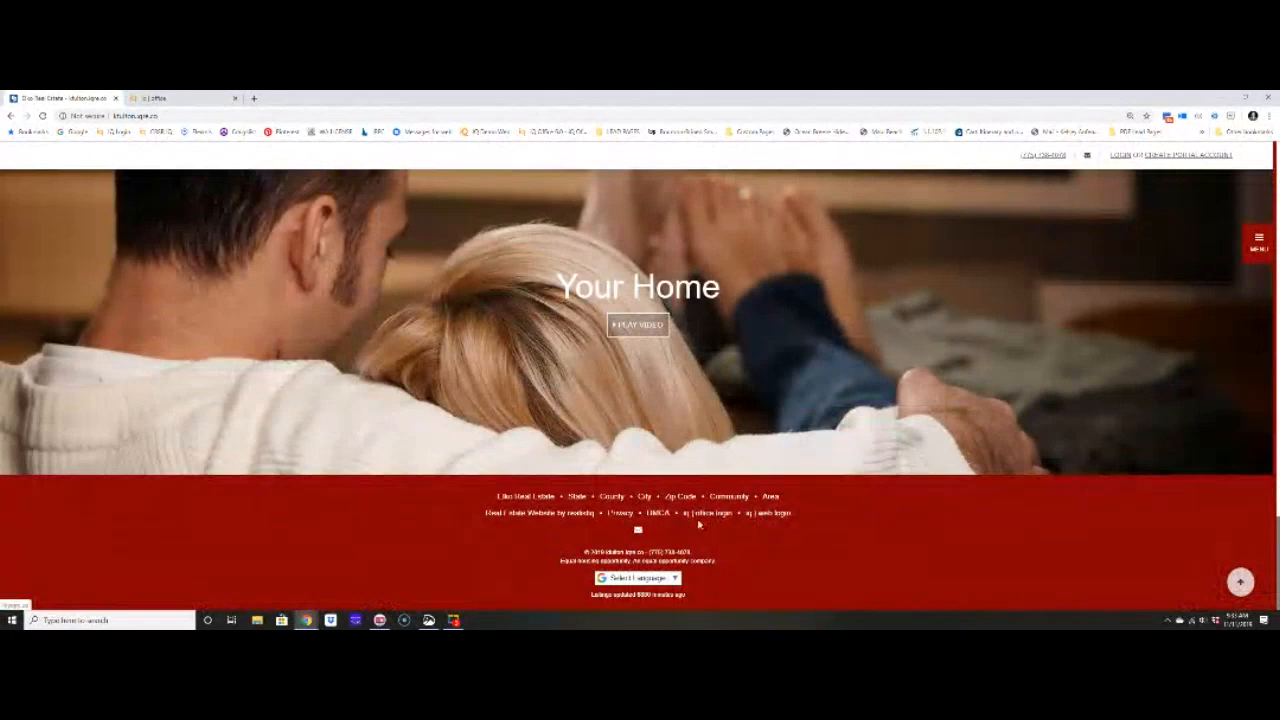
click(754, 517)
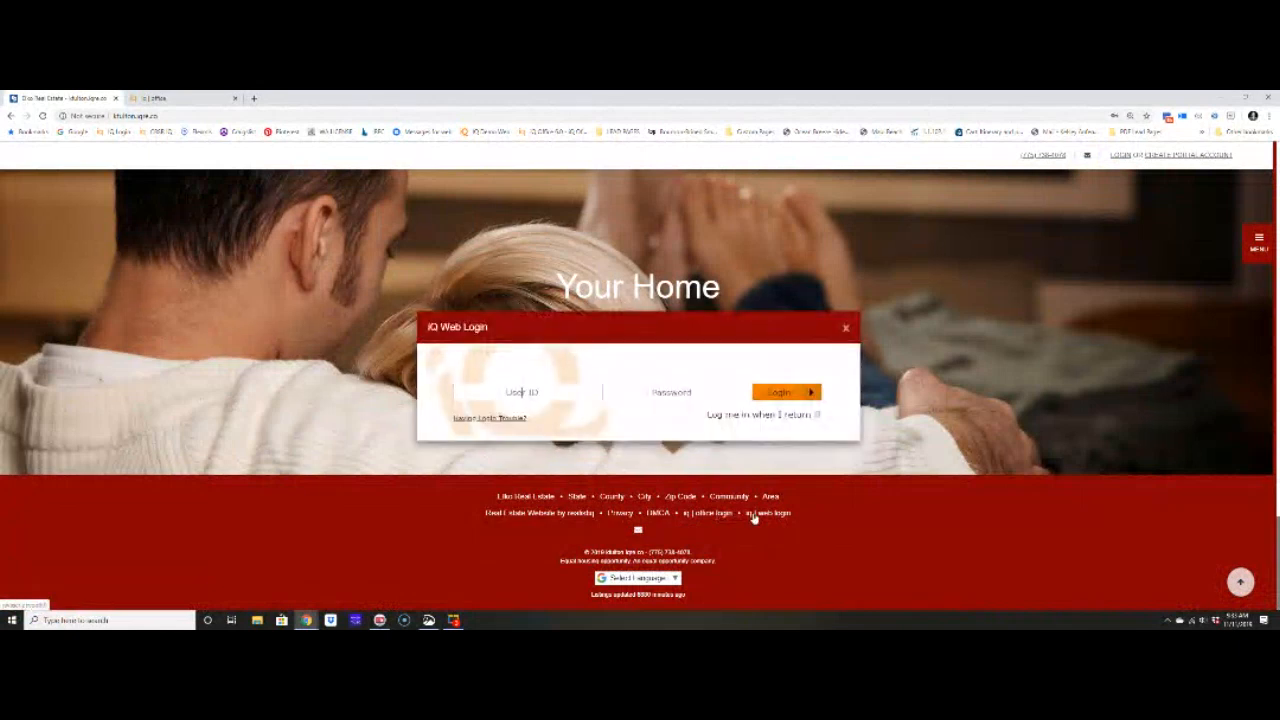
click(541, 392)
click(530, 418)
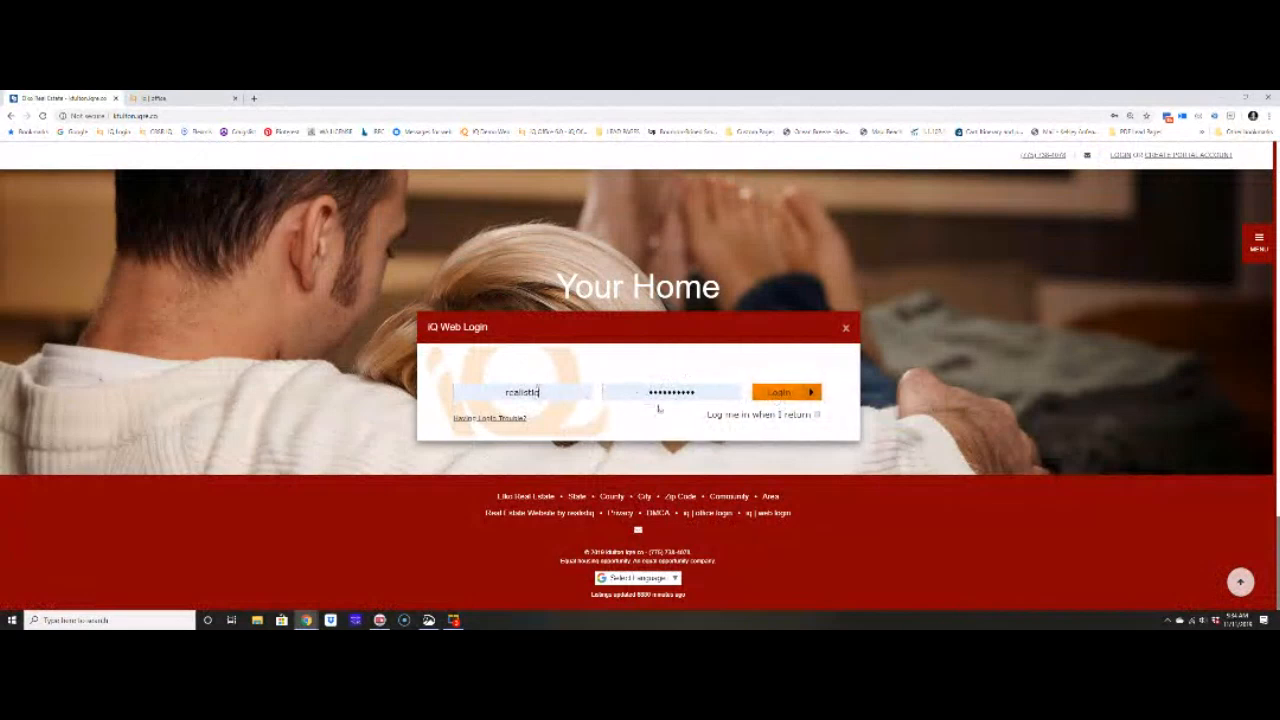
click(785, 396)
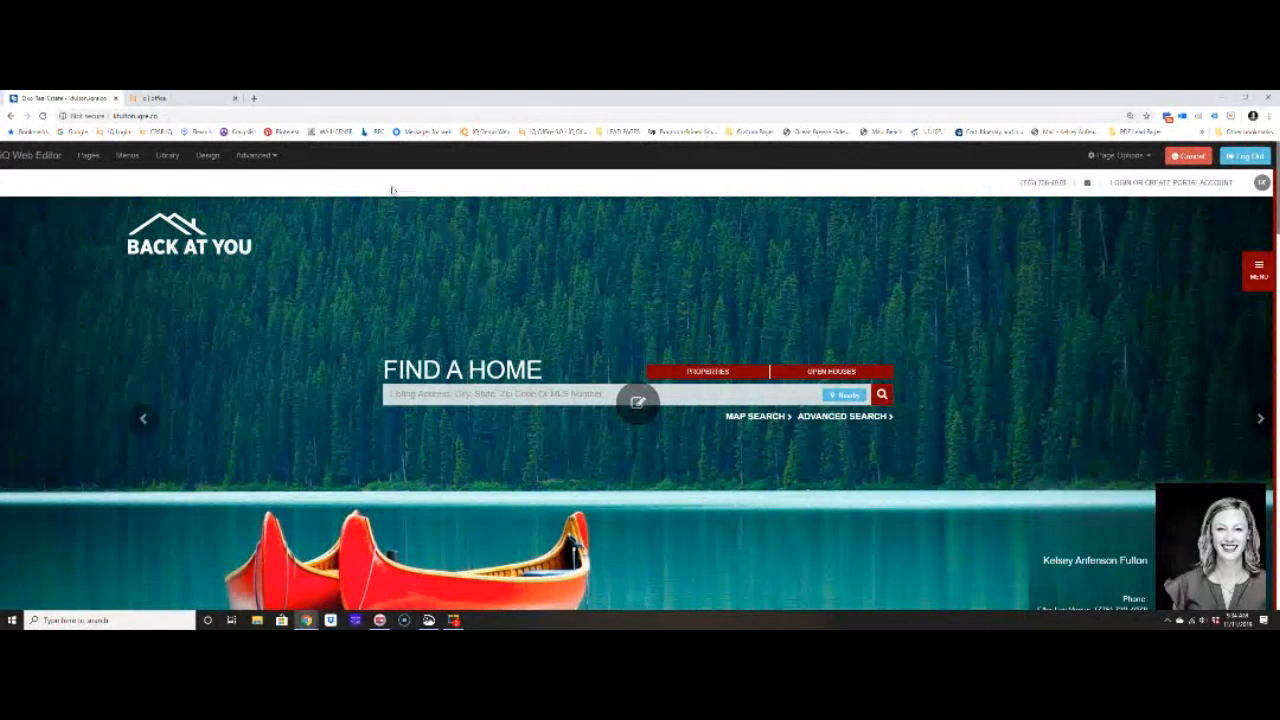
- Open the website's design template chooser and review Design 7, Design 9 and Design 11
click(208, 156)
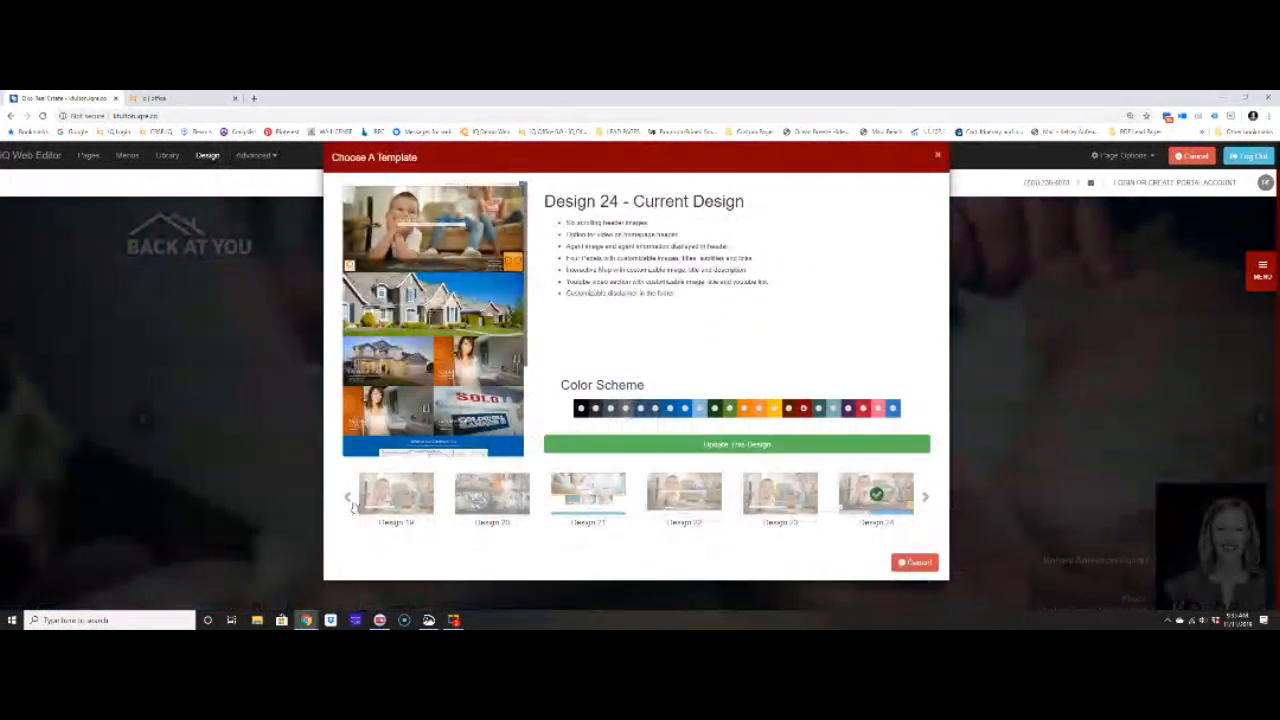
click(347, 499)
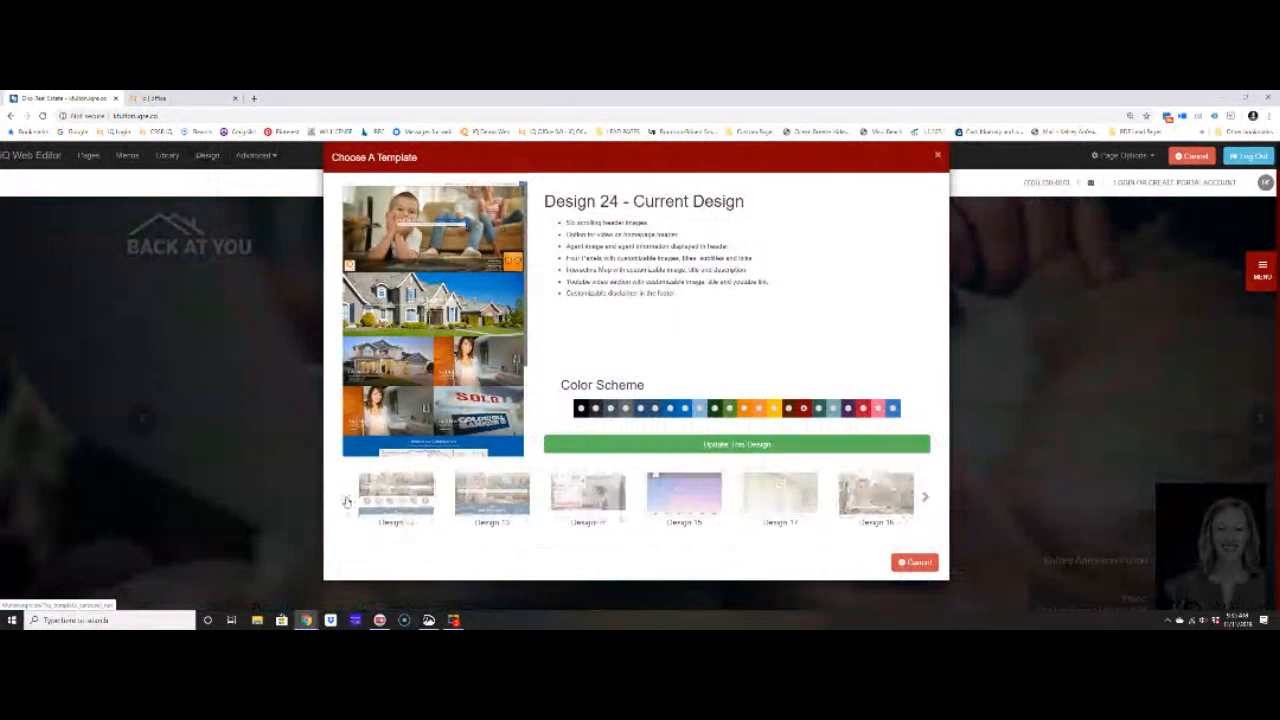
click(412, 503)
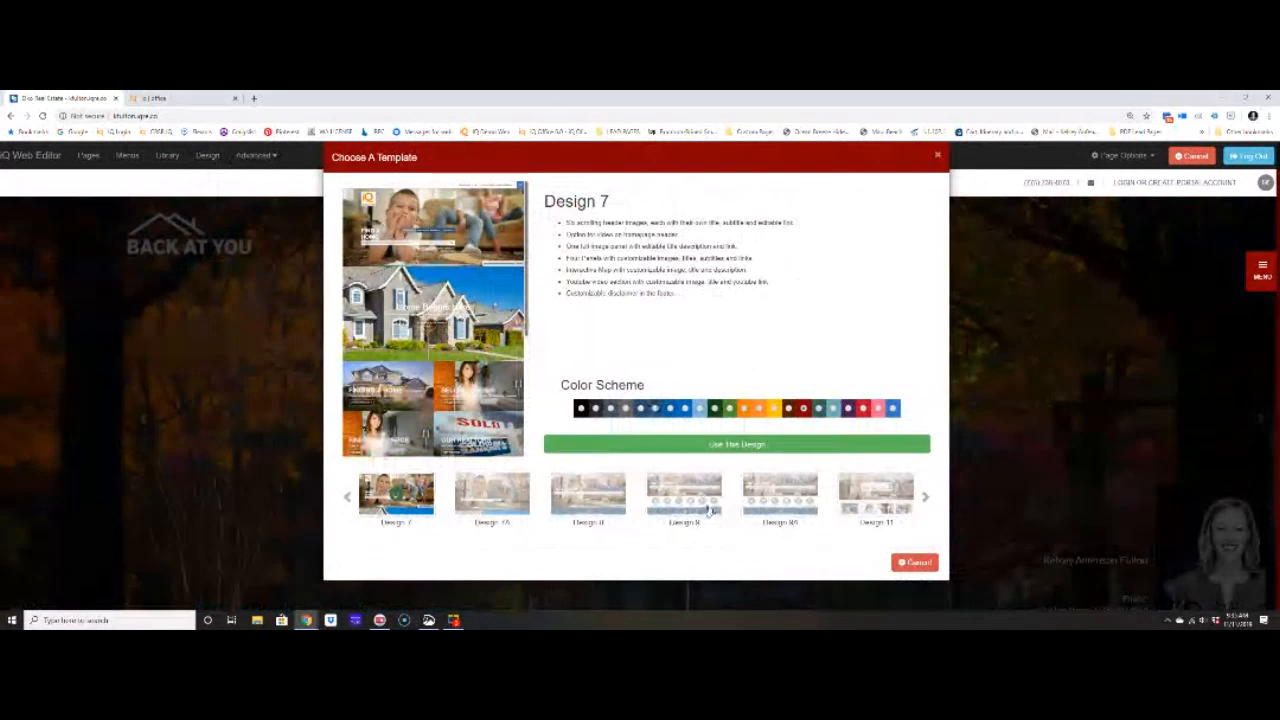
click(684, 494)
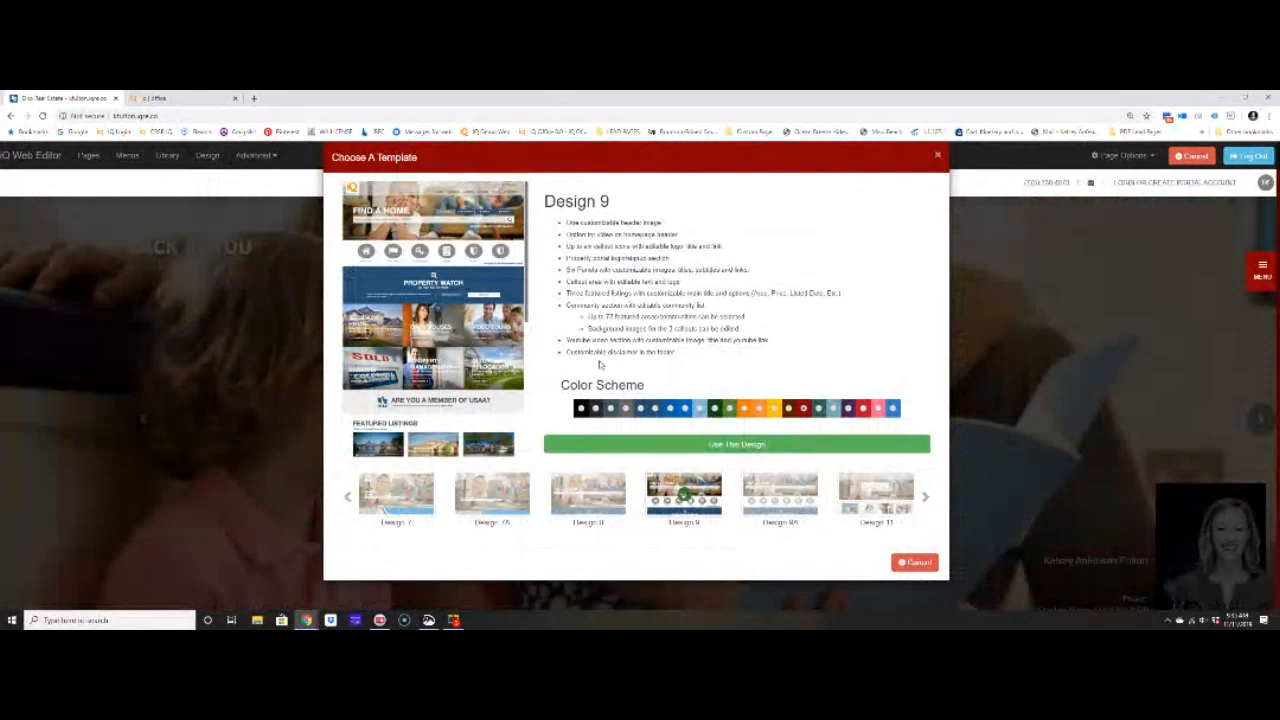
drag(571, 235, 678, 235)
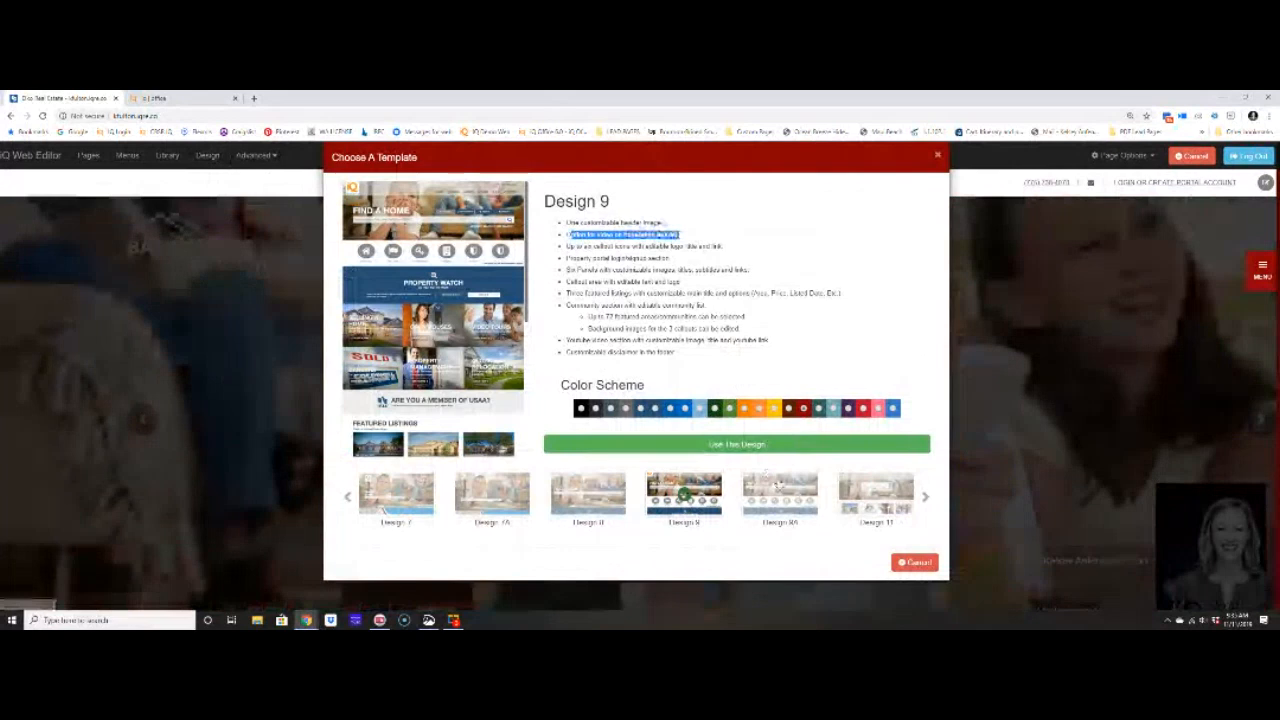
click(779, 487)
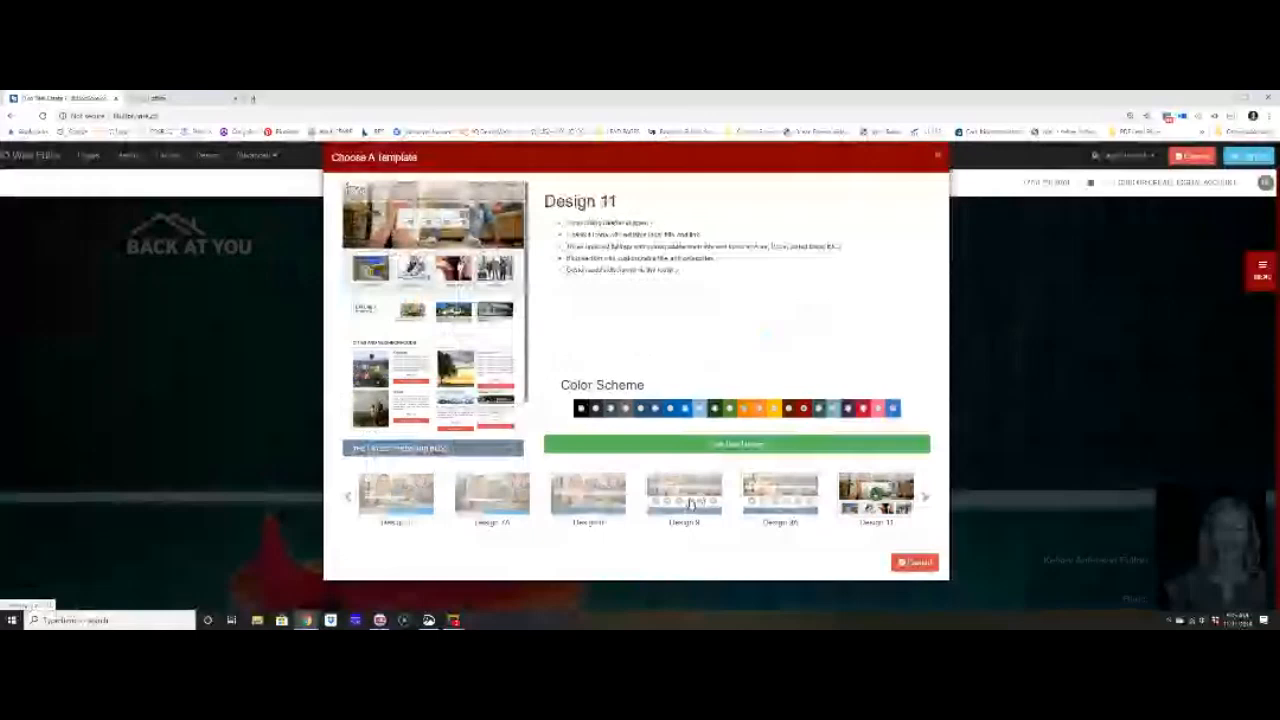
- Apply the Design 9 template with the dark green color scheme to the website
click(689, 503)
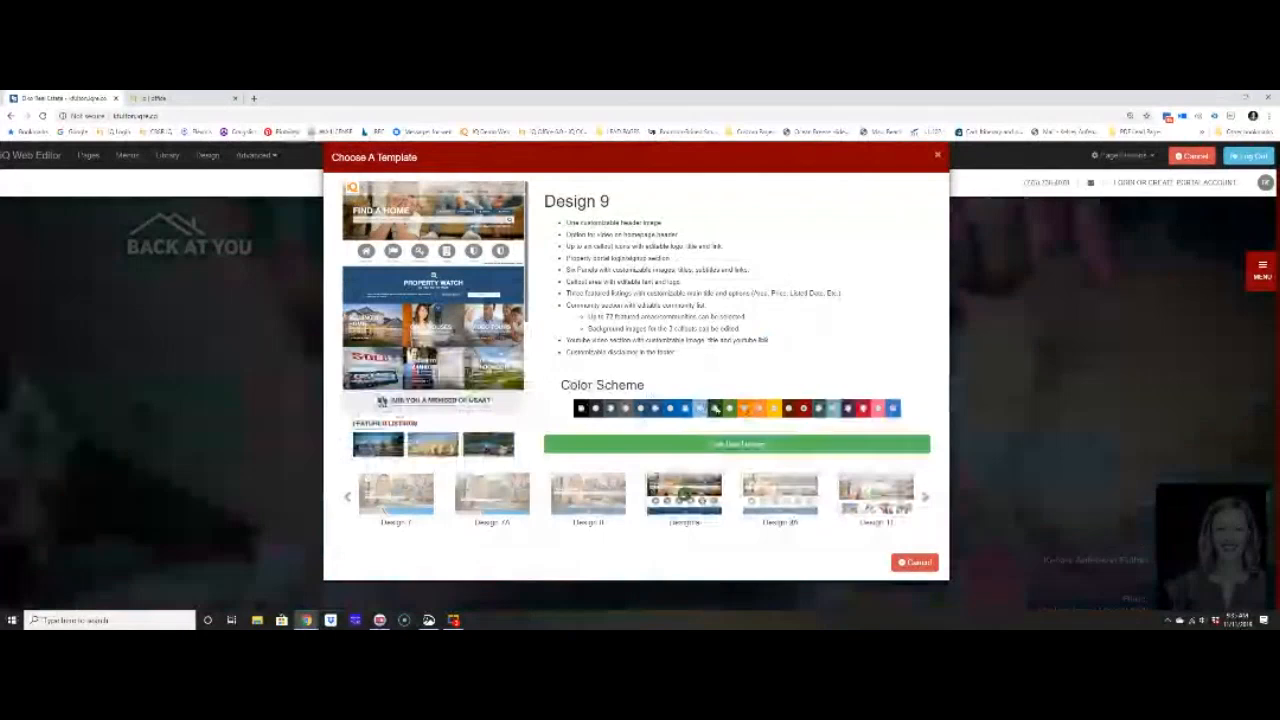
click(714, 446)
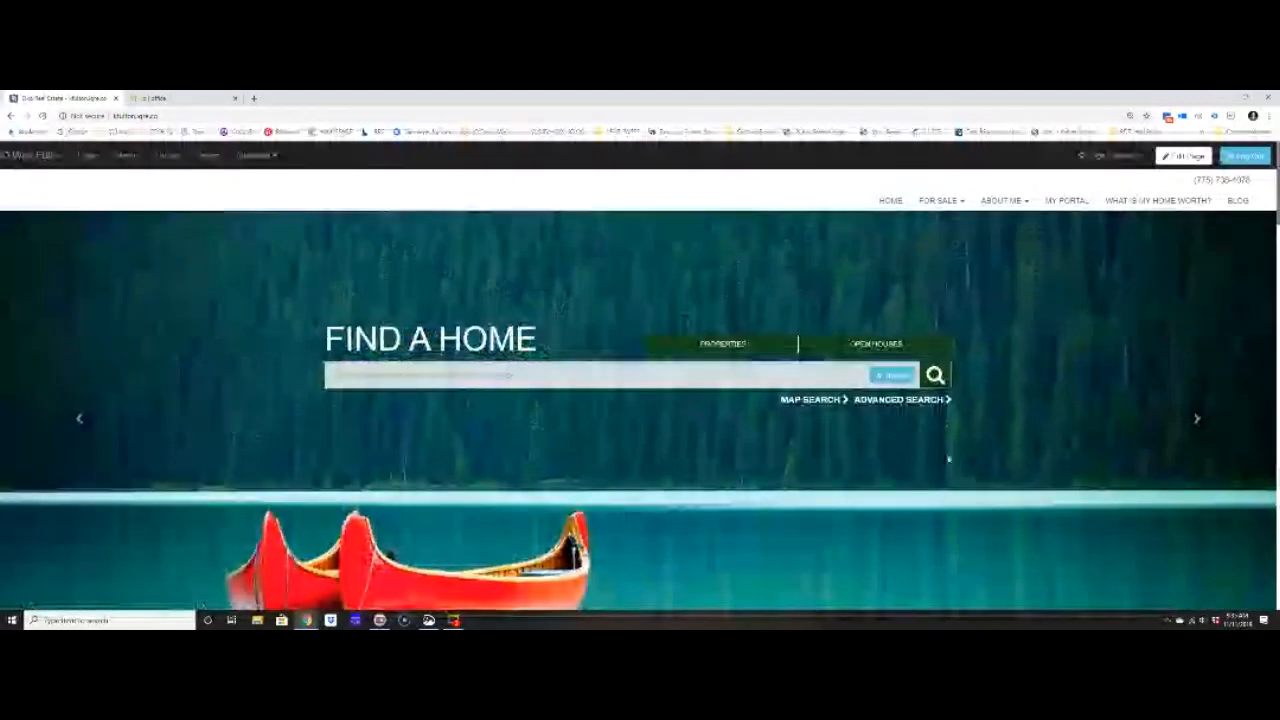
scroll(948, 459, down, 1)
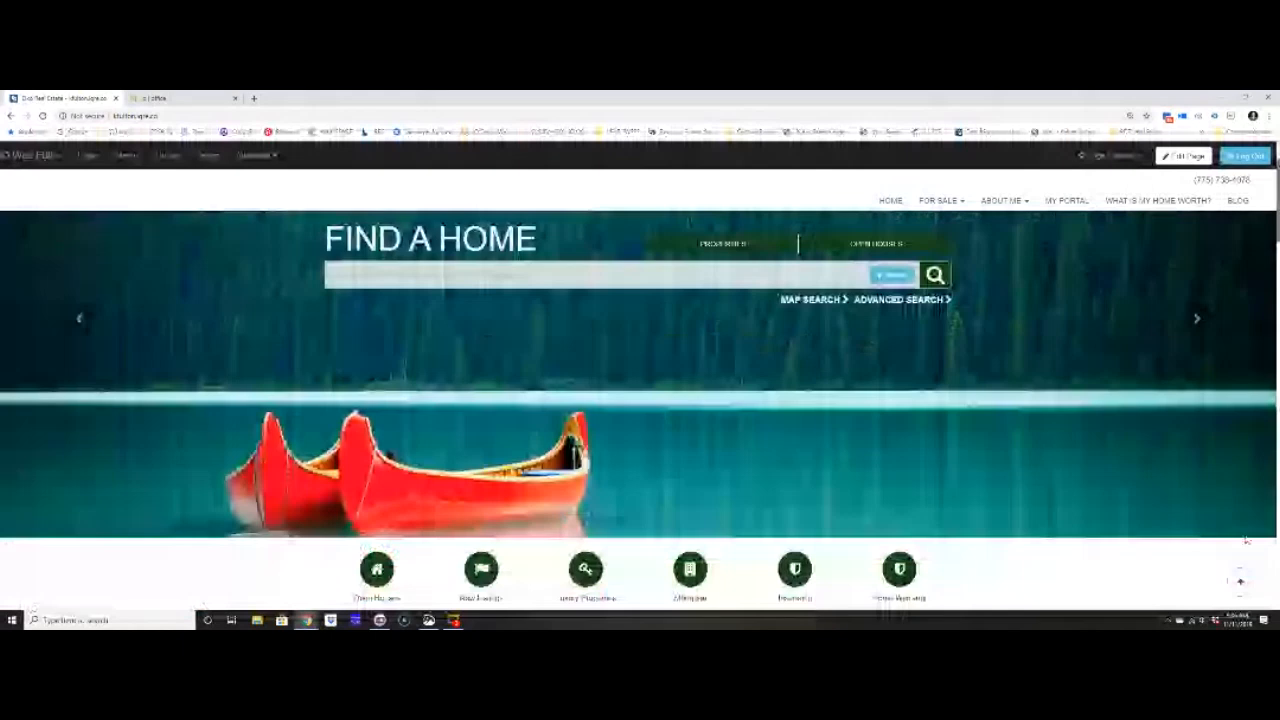
- Open the homepage hero images for editing and examine the Video header option and its lifestyle video library
click(1184, 156)
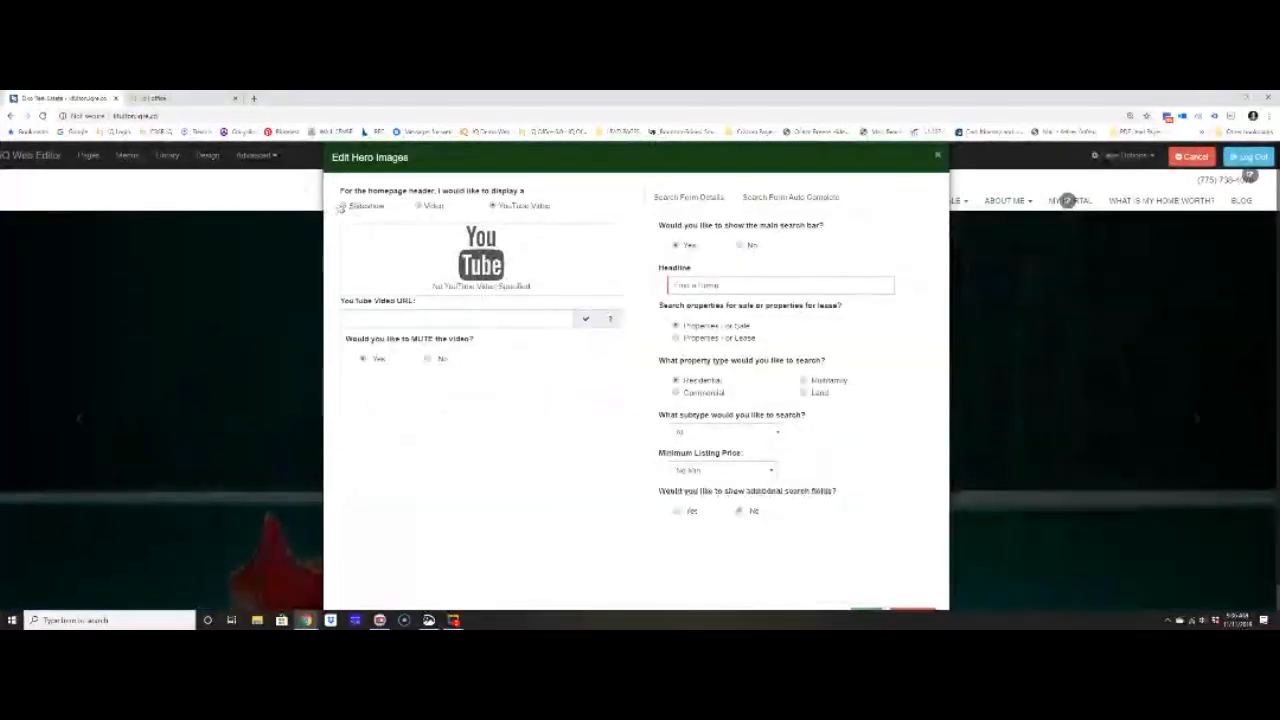
click(343, 205)
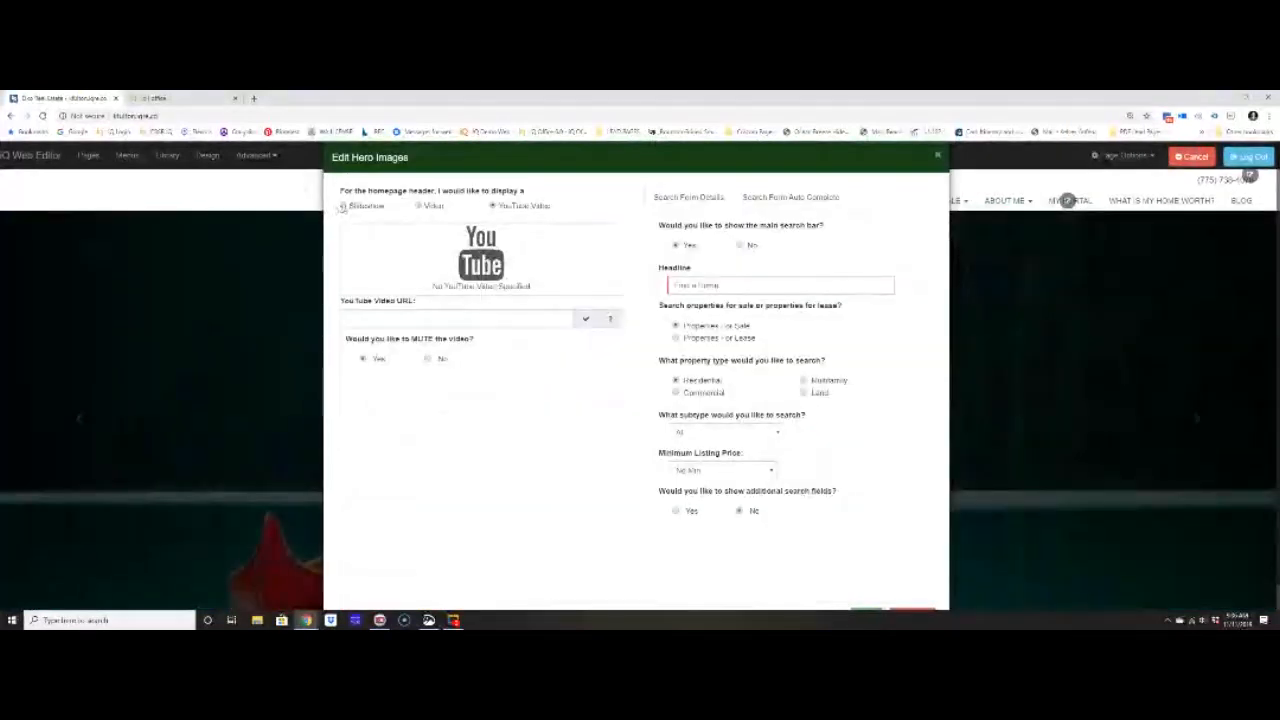
click(418, 206)
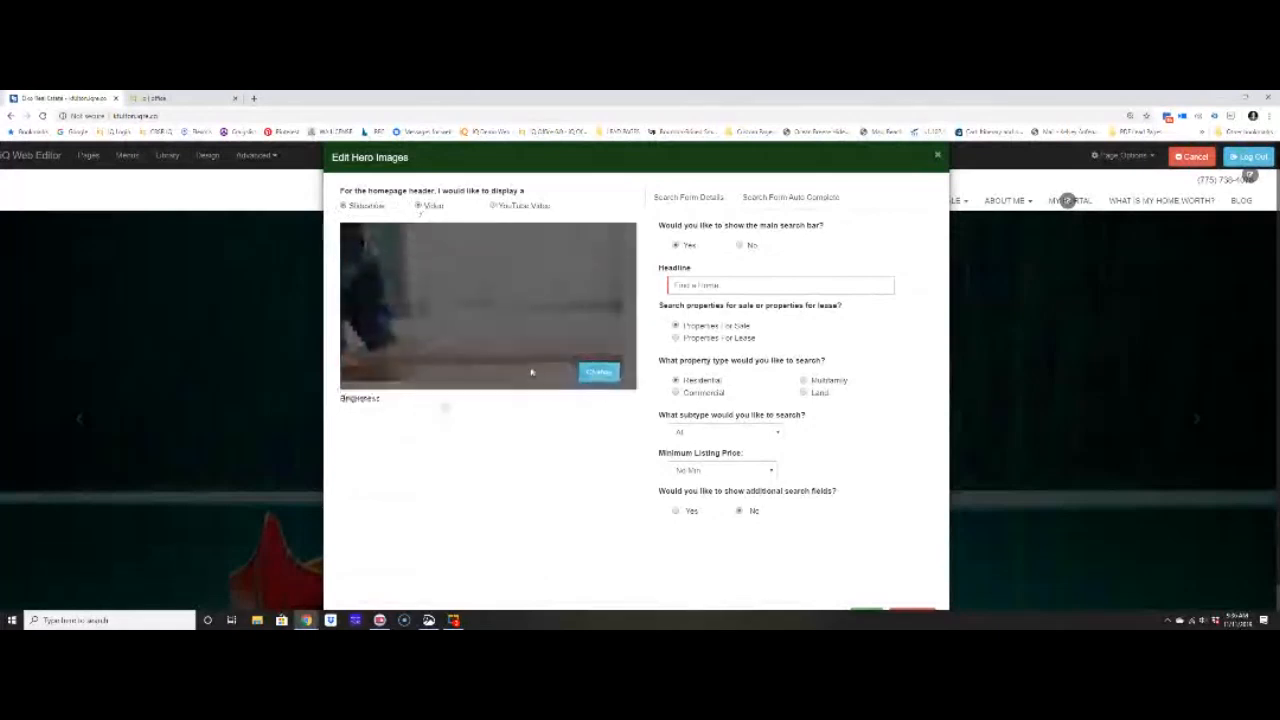
click(605, 372)
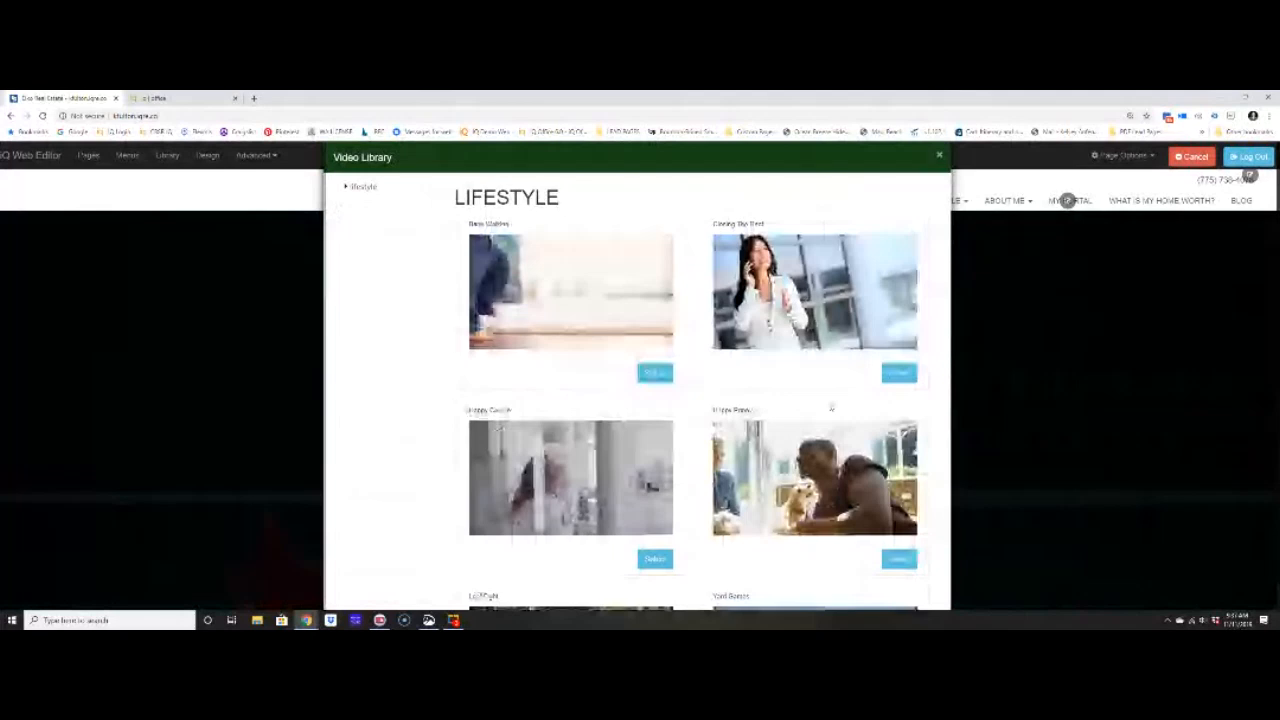
click(939, 155)
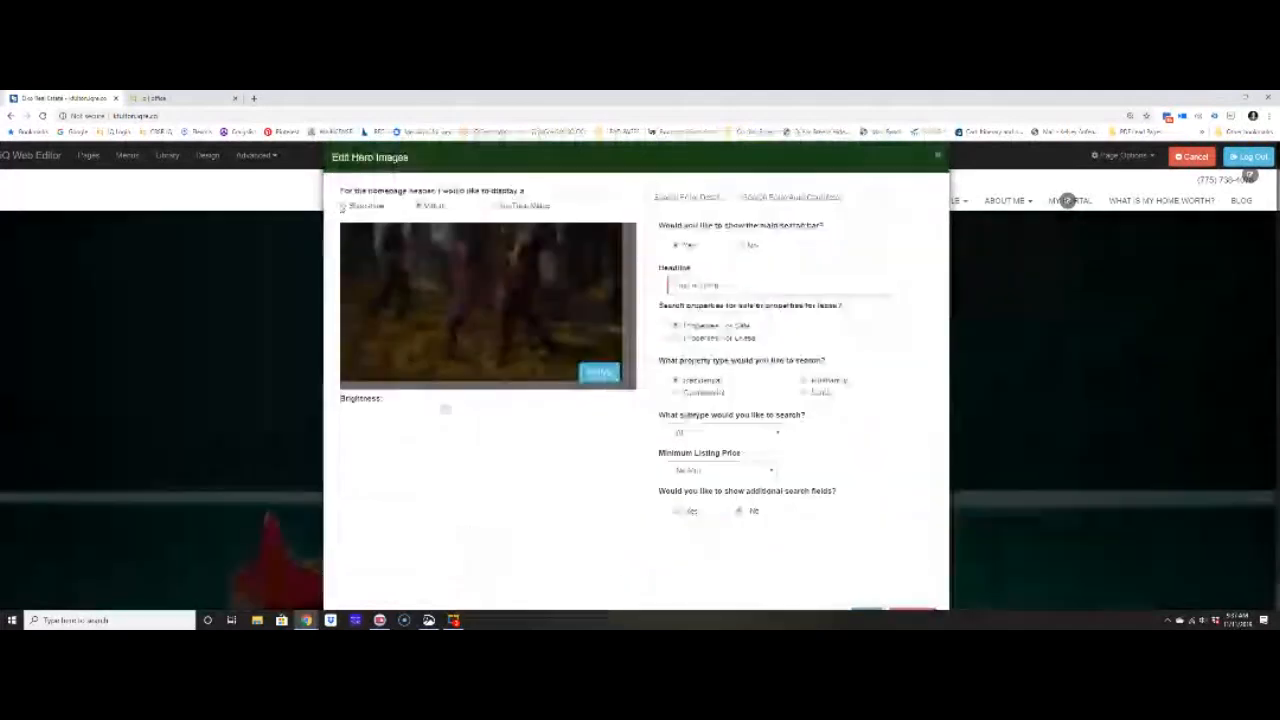
- Set the homepage header to Slideshow and replace the Slide 5 image with a sunset landscape from the Areas image library
click(342, 205)
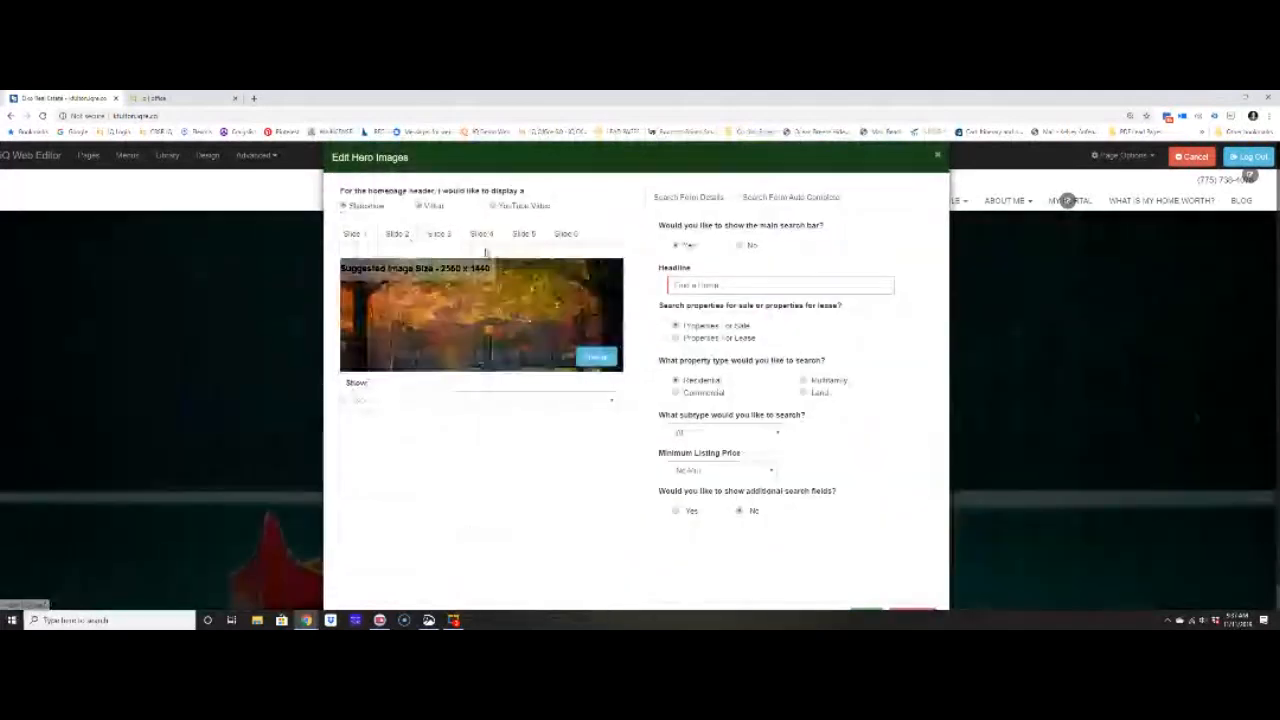
click(485, 243)
click(523, 243)
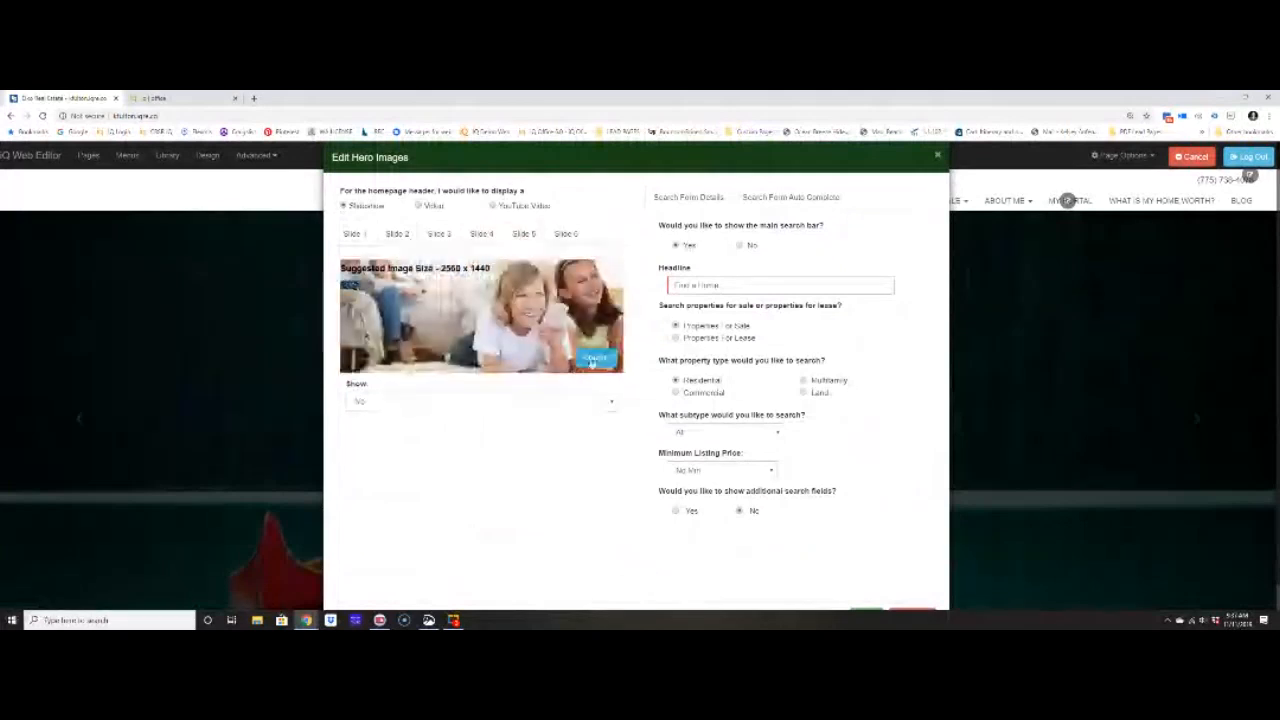
click(593, 359)
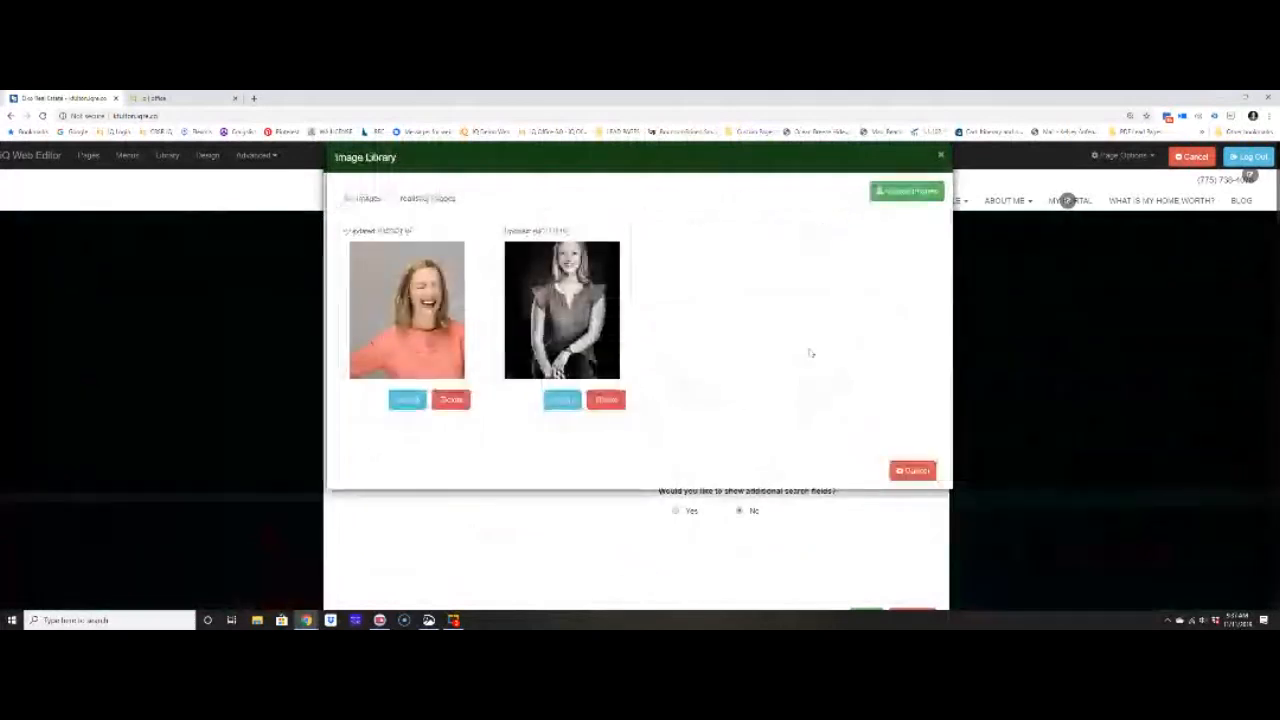
click(408, 200)
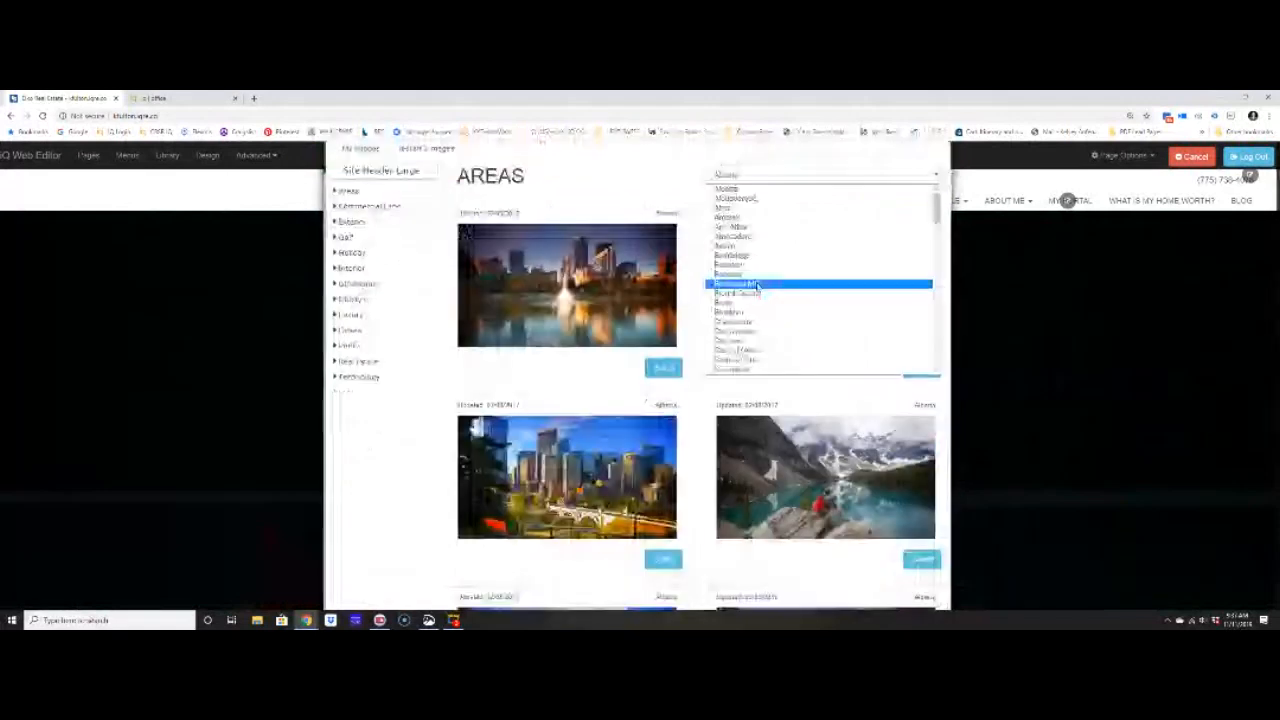
click(750, 267)
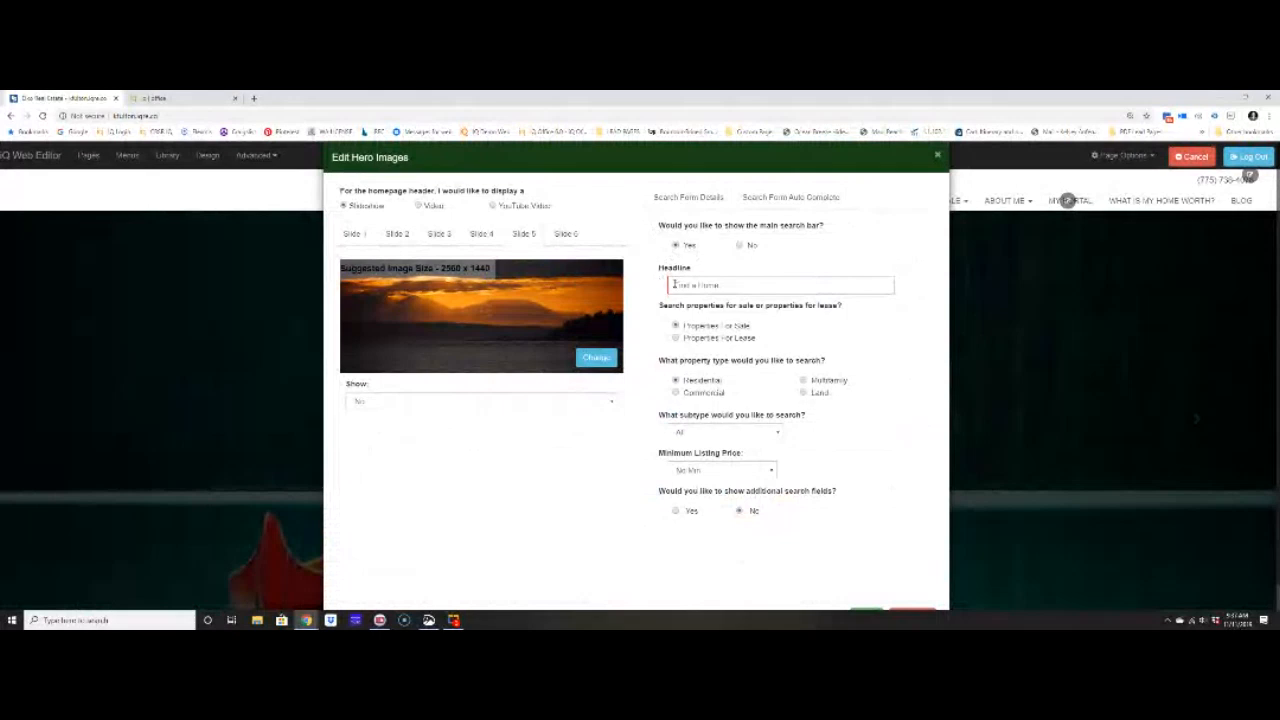
- Set the search form headline to "Searching for a new home", keep the Residential property type and save the hero settings
triple_click(763, 284)
text(Searching for a new home?)
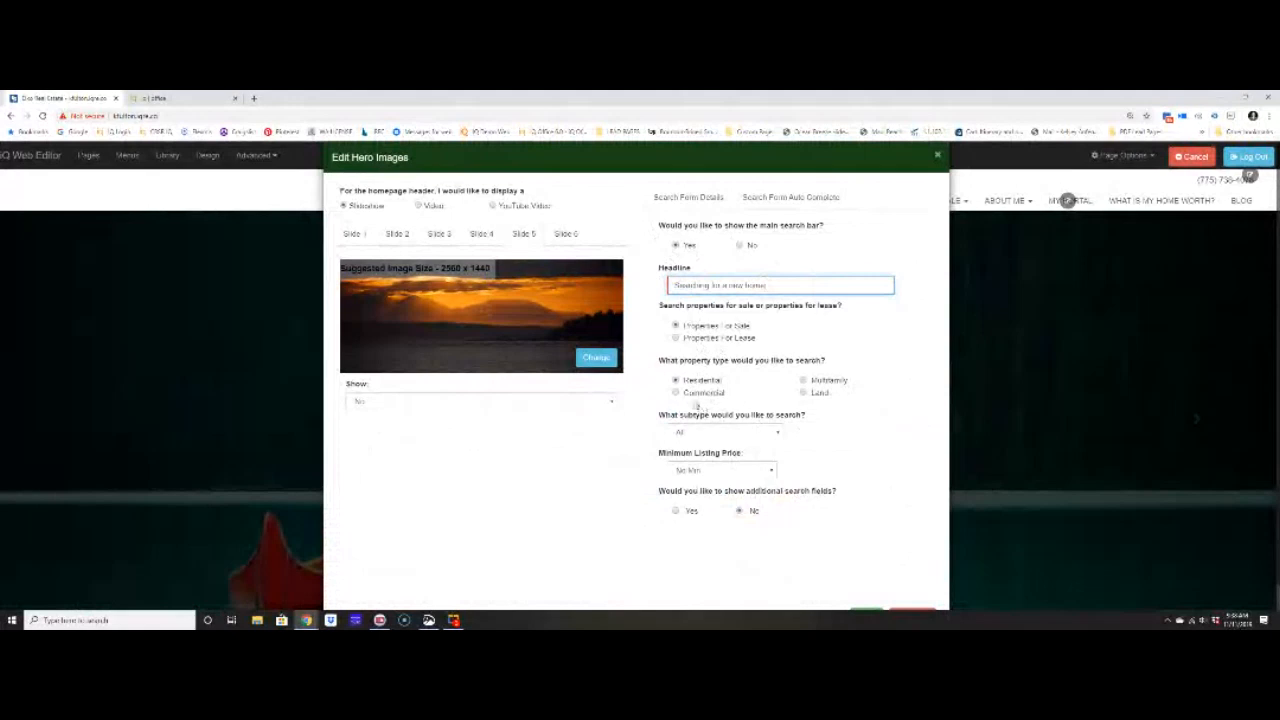
click(677, 393)
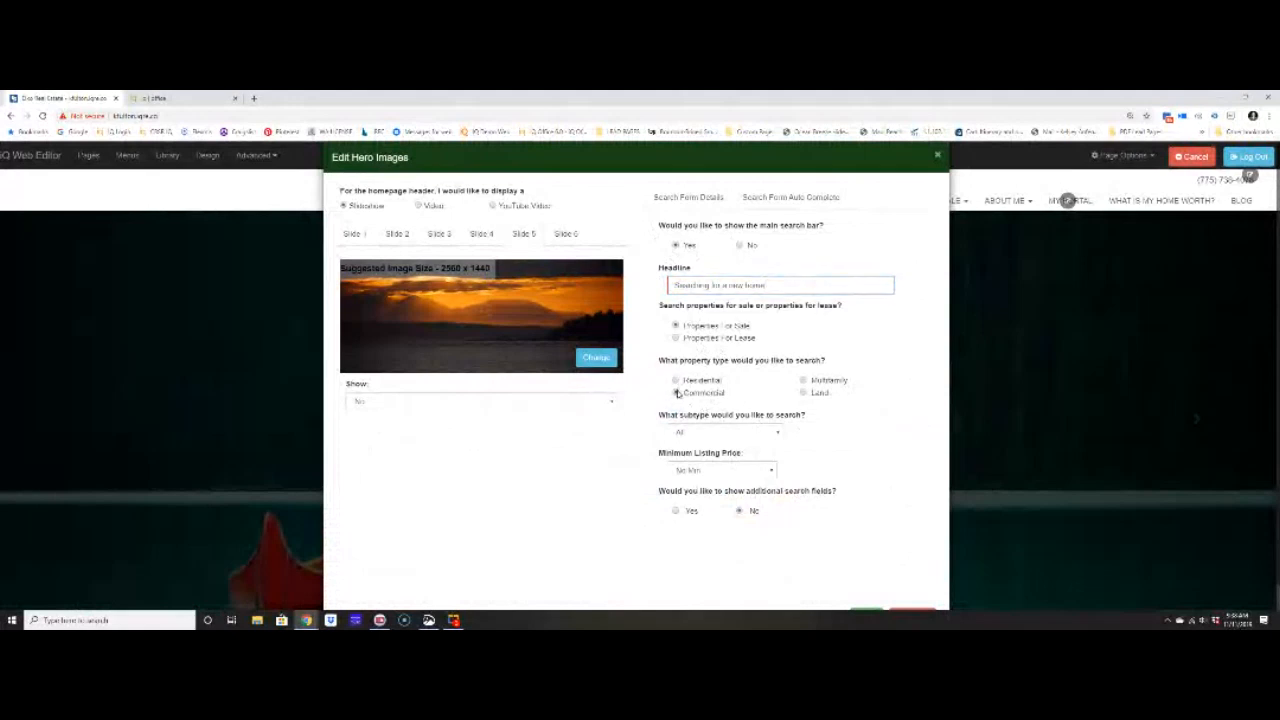
drag(684, 393, 728, 393)
click(729, 401)
click(675, 379)
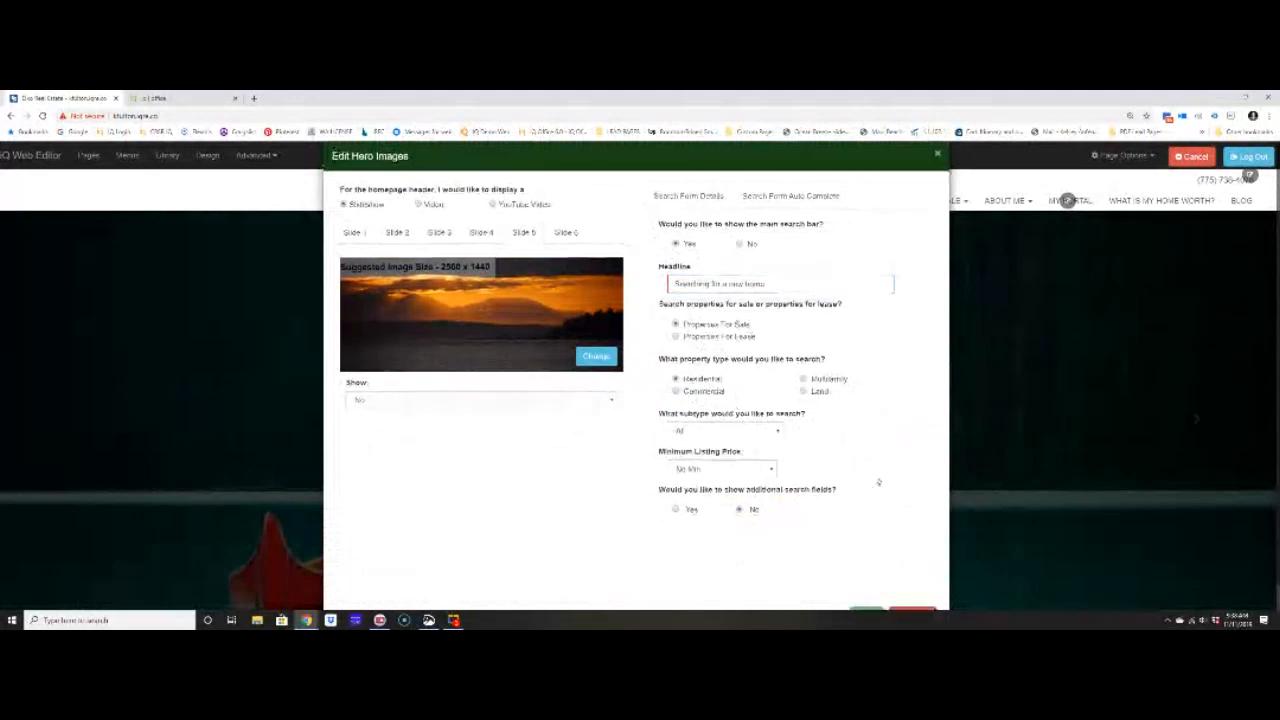
scroll(878, 482, down, 1)
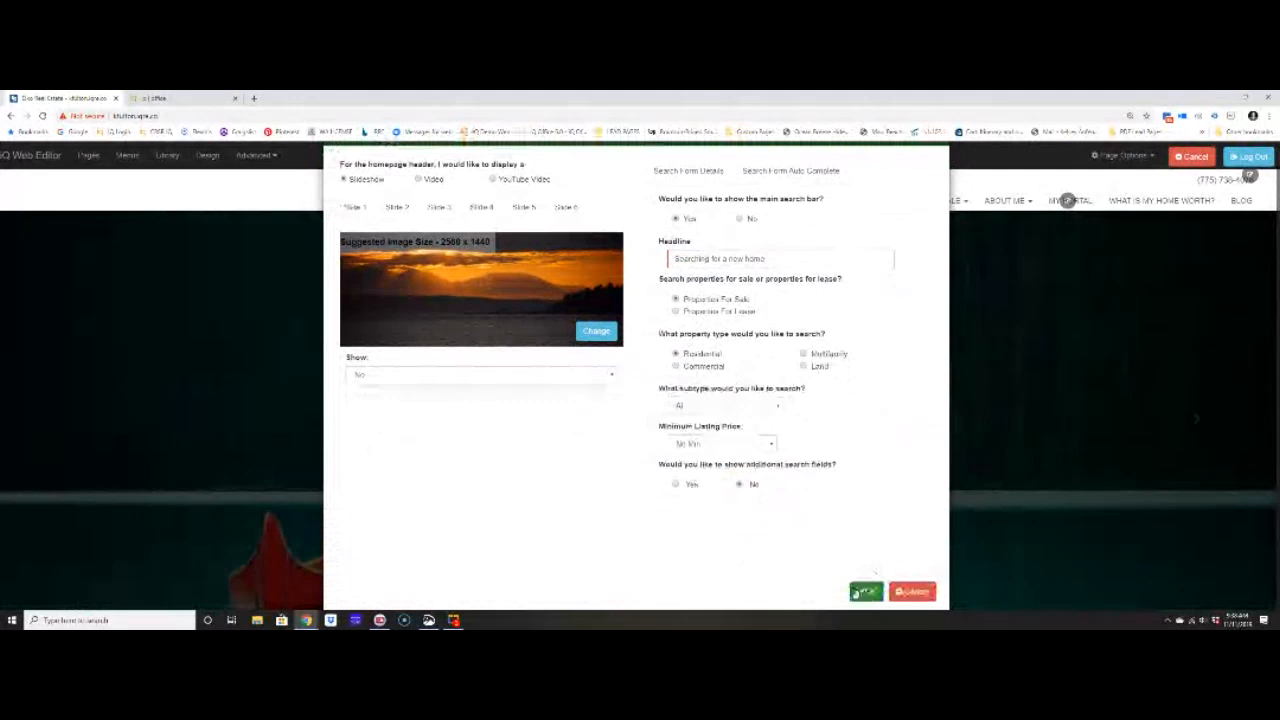
click(862, 592)
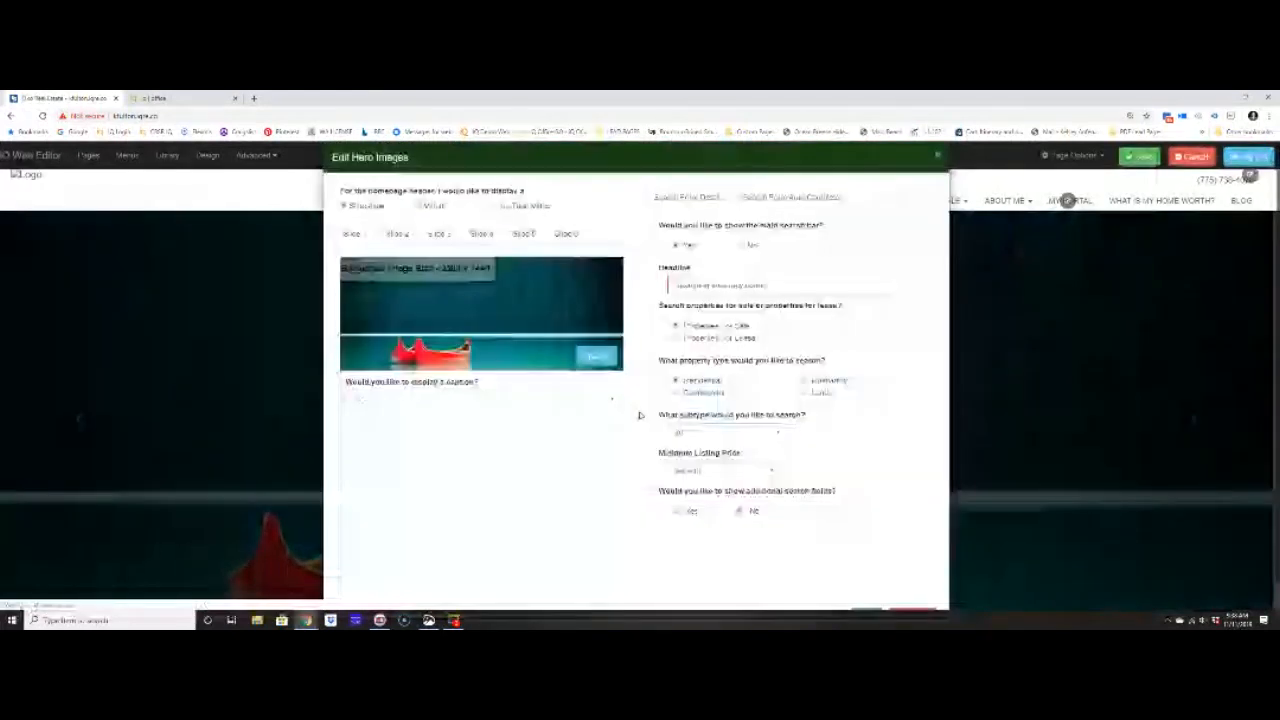
- Reopen the hero settings and set the main search to commercial properties for lease
click(676, 393)
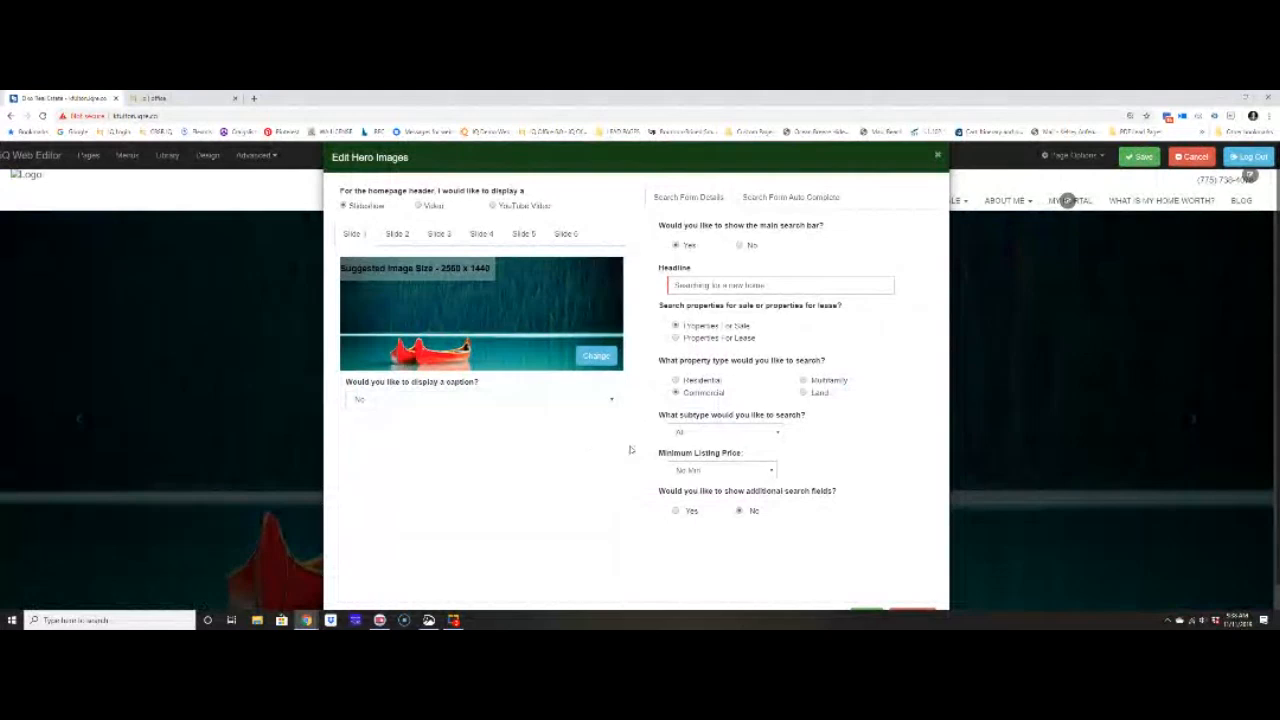
click(724, 432)
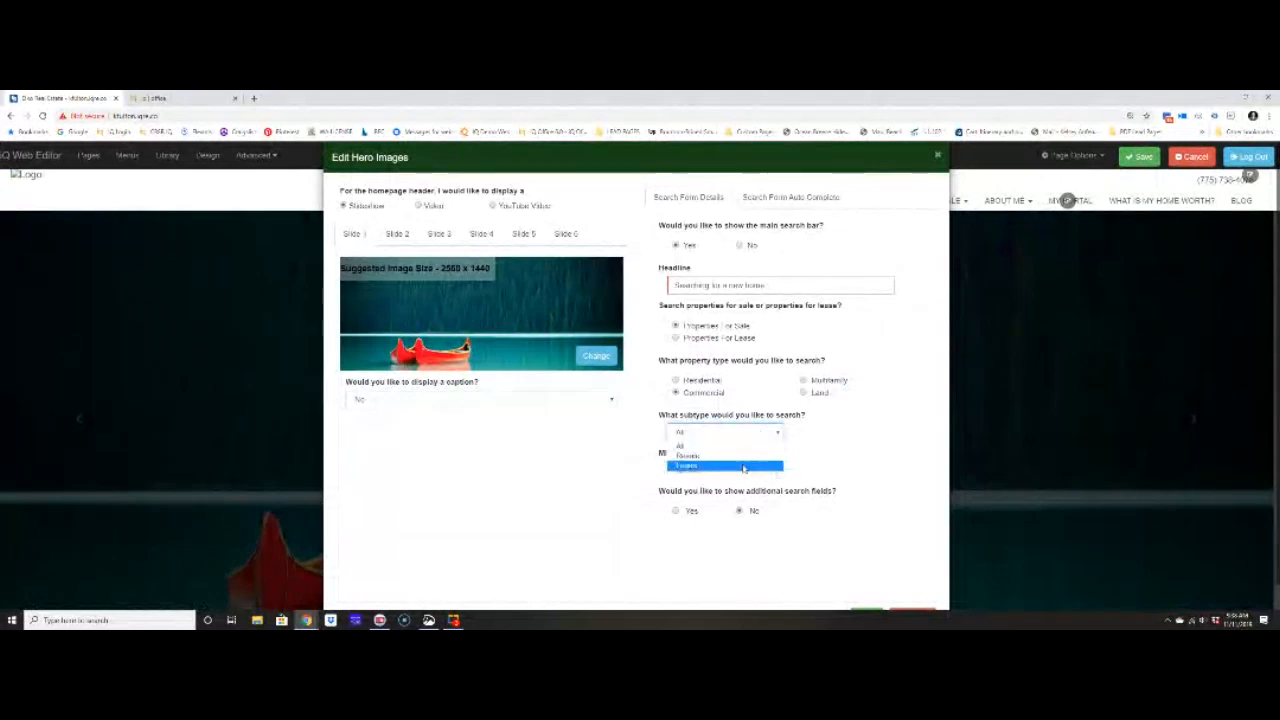
click(743, 466)
click(676, 338)
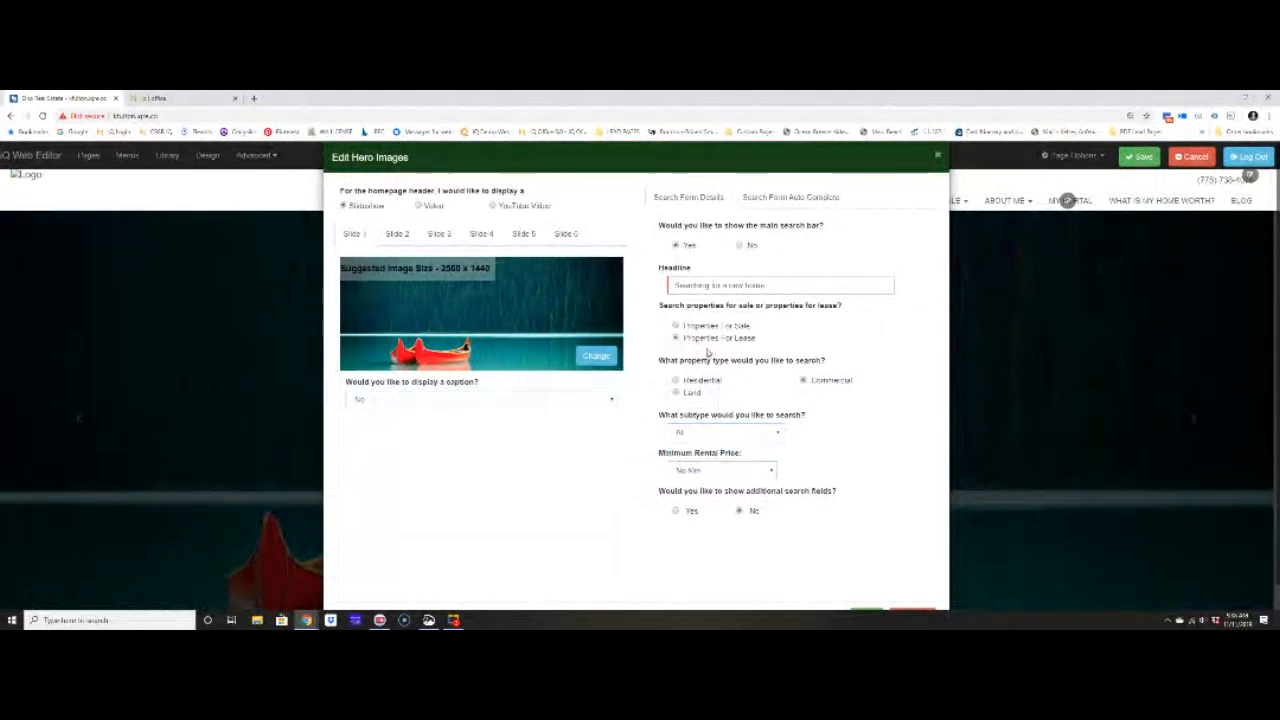
- Try hiding the main search bar and showing the additional search fields
click(740, 245)
click(676, 245)
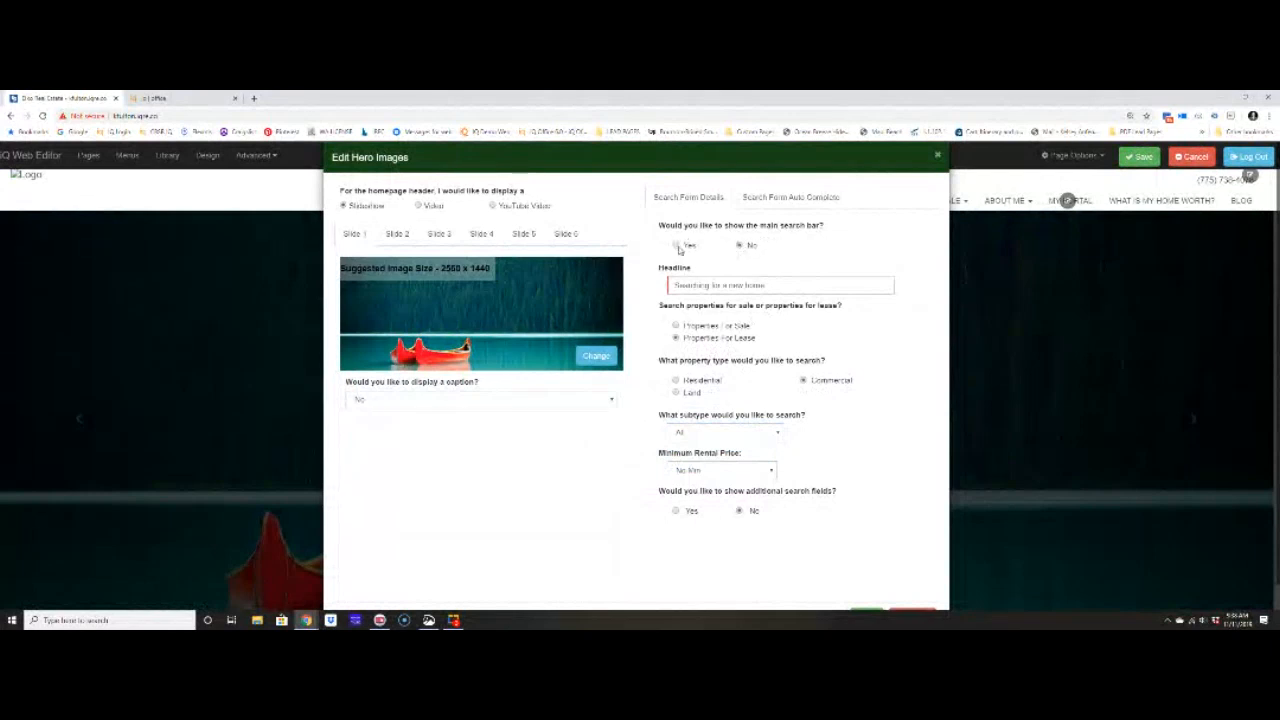
click(676, 511)
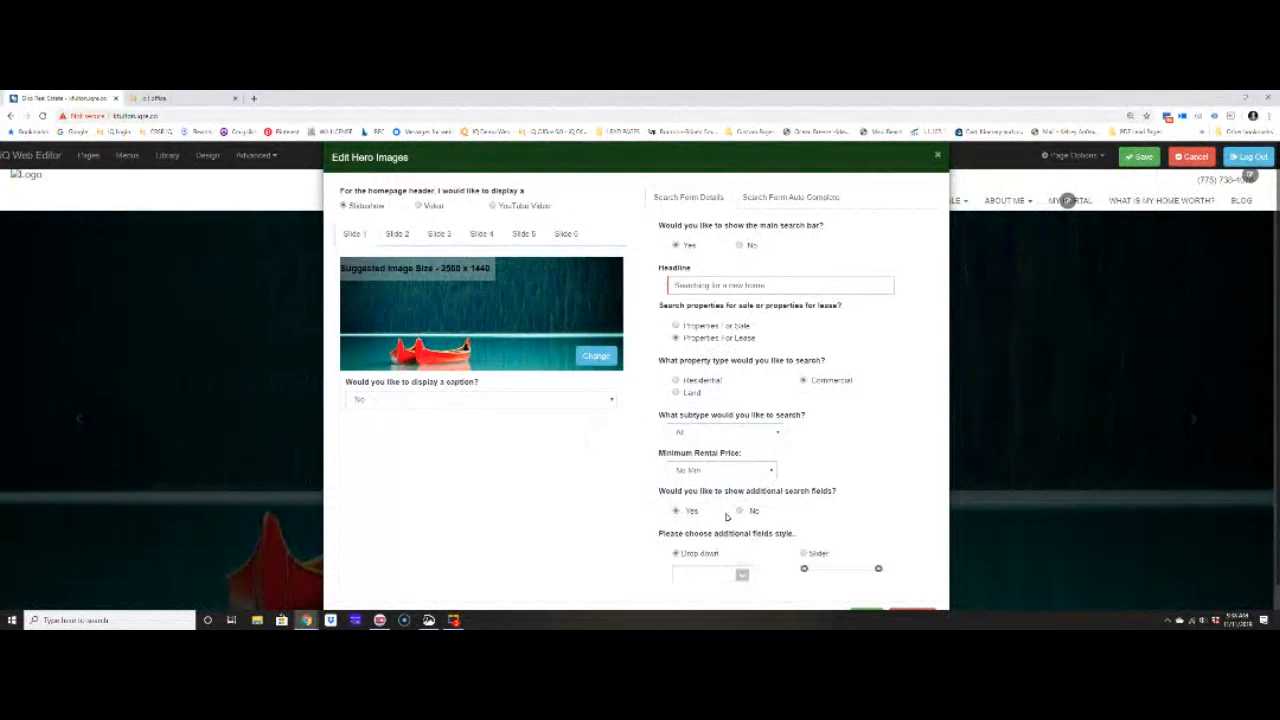
click(740, 511)
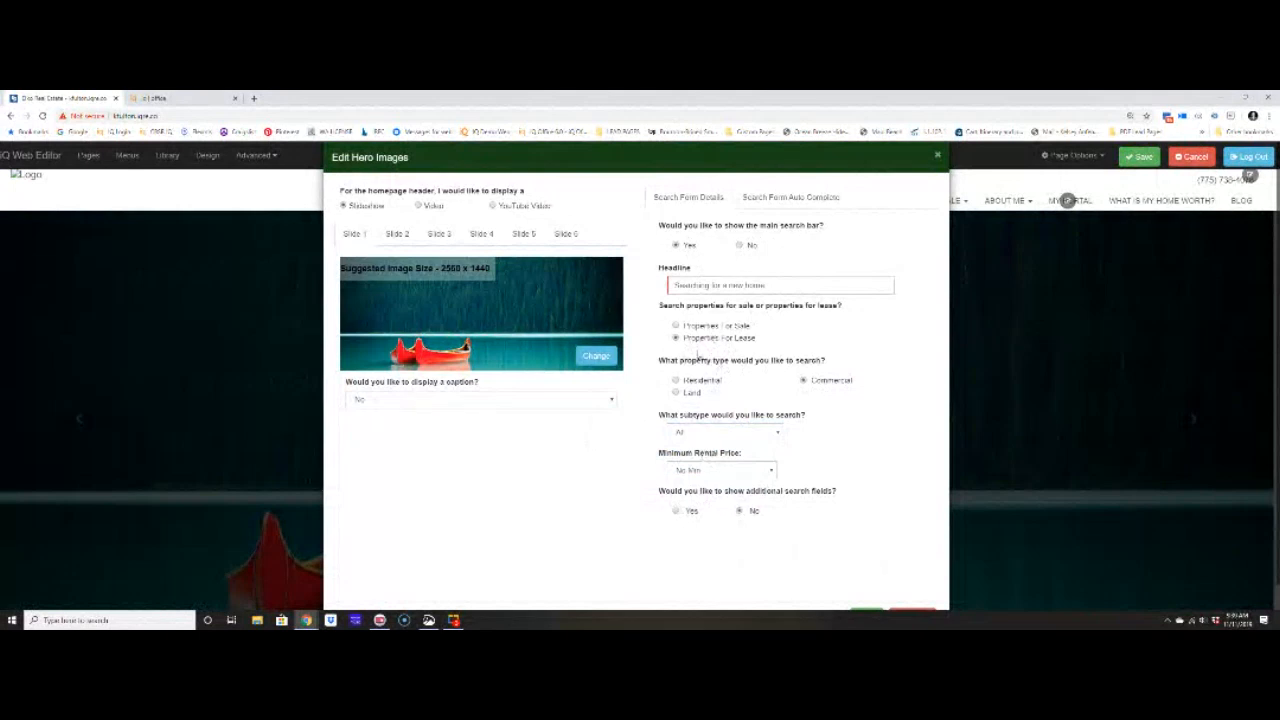
- Set the main search to commercial properties for sale after trying the Land property type
click(676, 392)
click(802, 381)
click(677, 326)
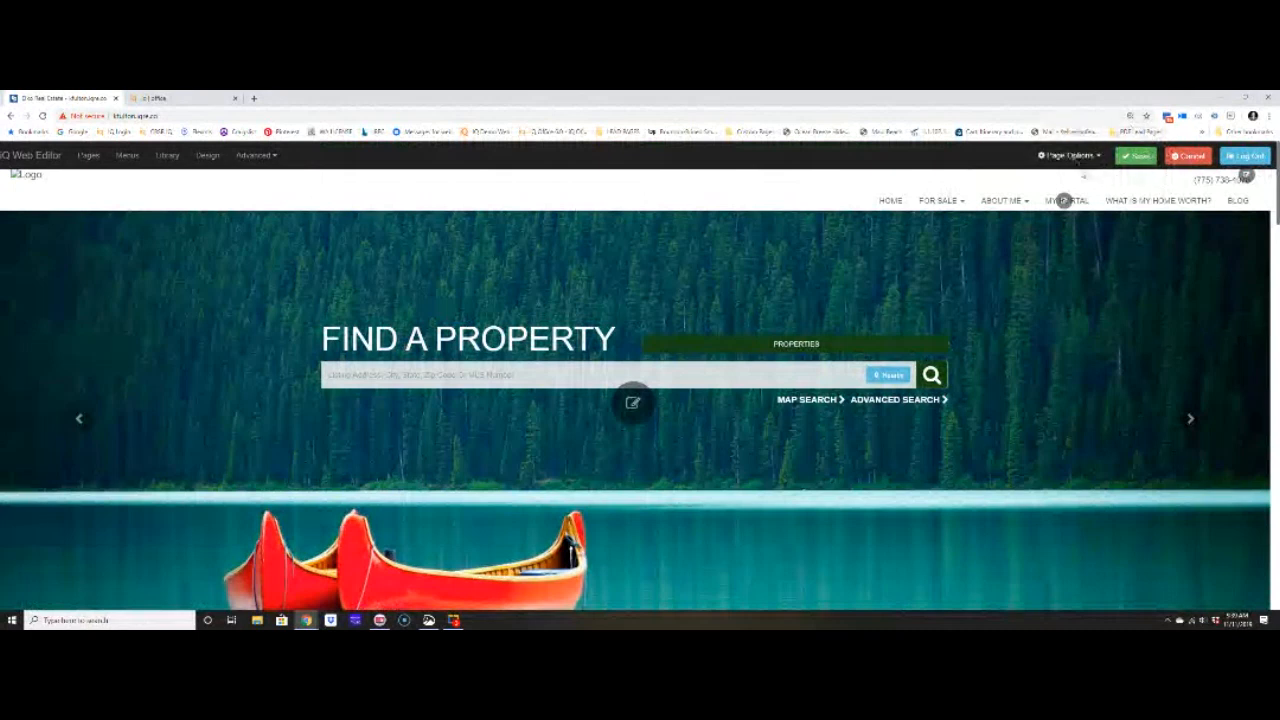
- Save the page and reopen the hero image settings for the homepage header
click(1142, 156)
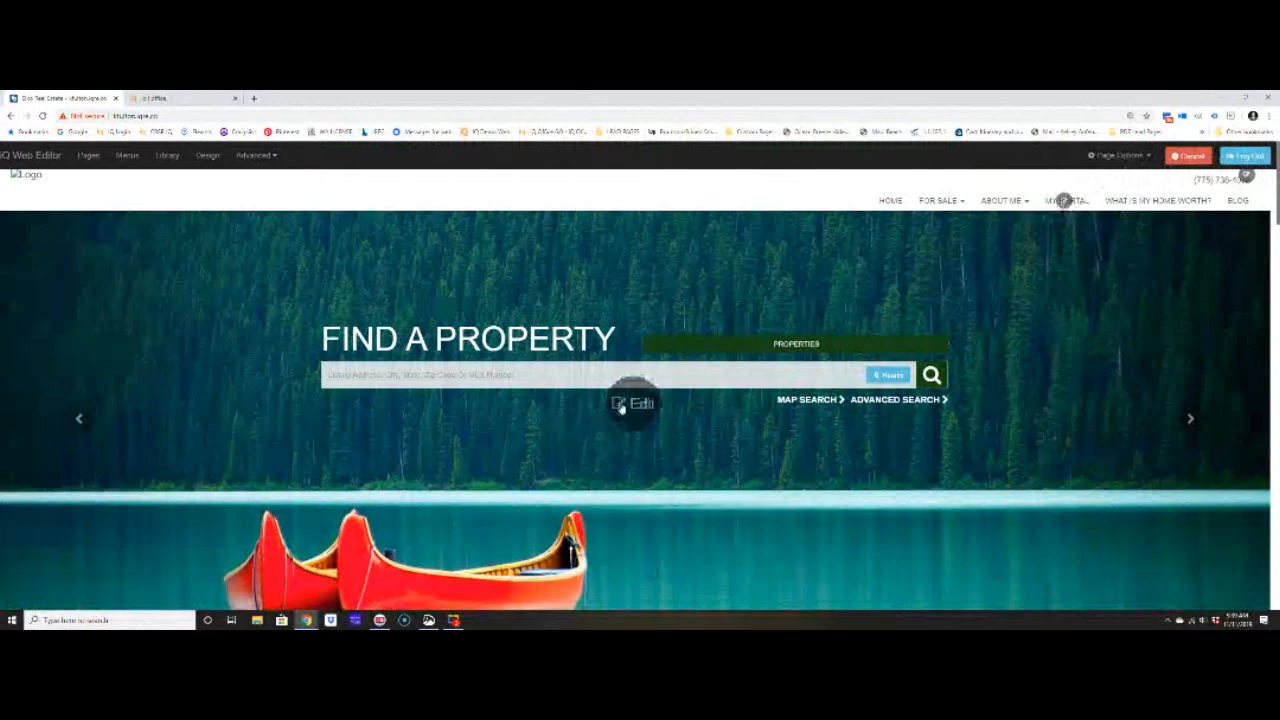
right_click(637, 437)
click(576, 458)
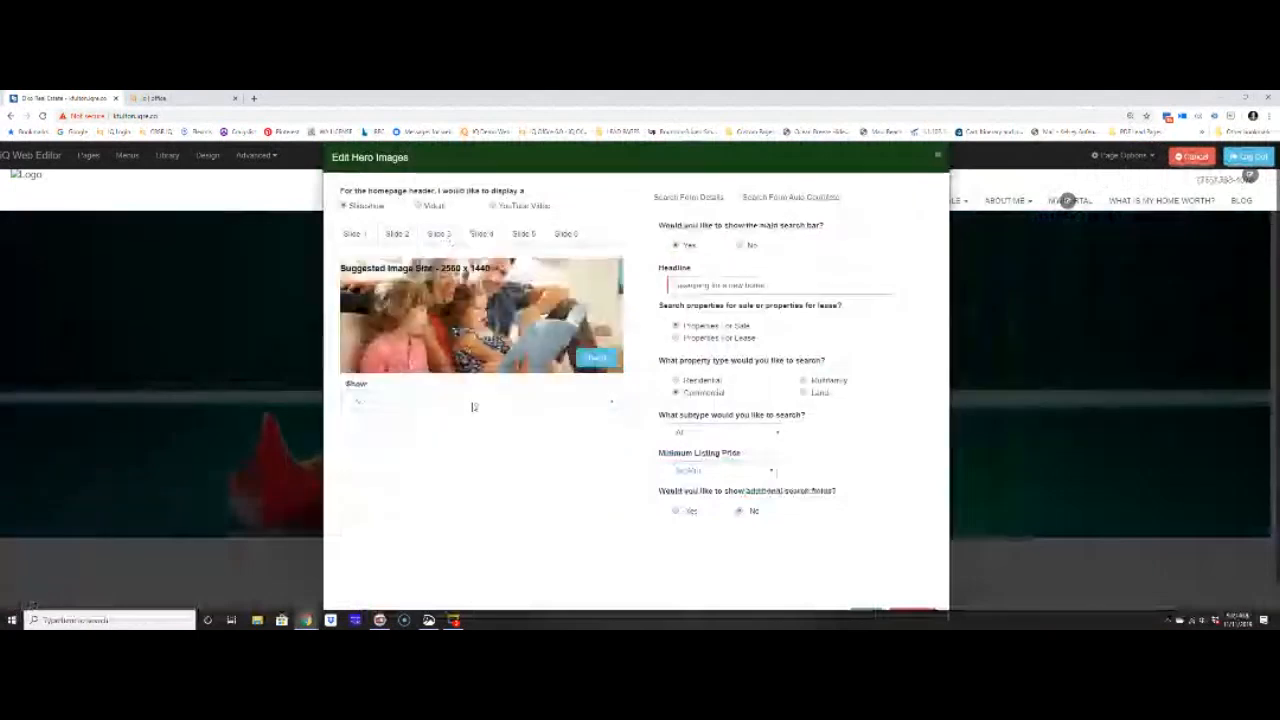
- Enable showing slides 2 and 3 in the homepage header slideshow
click(397, 233)
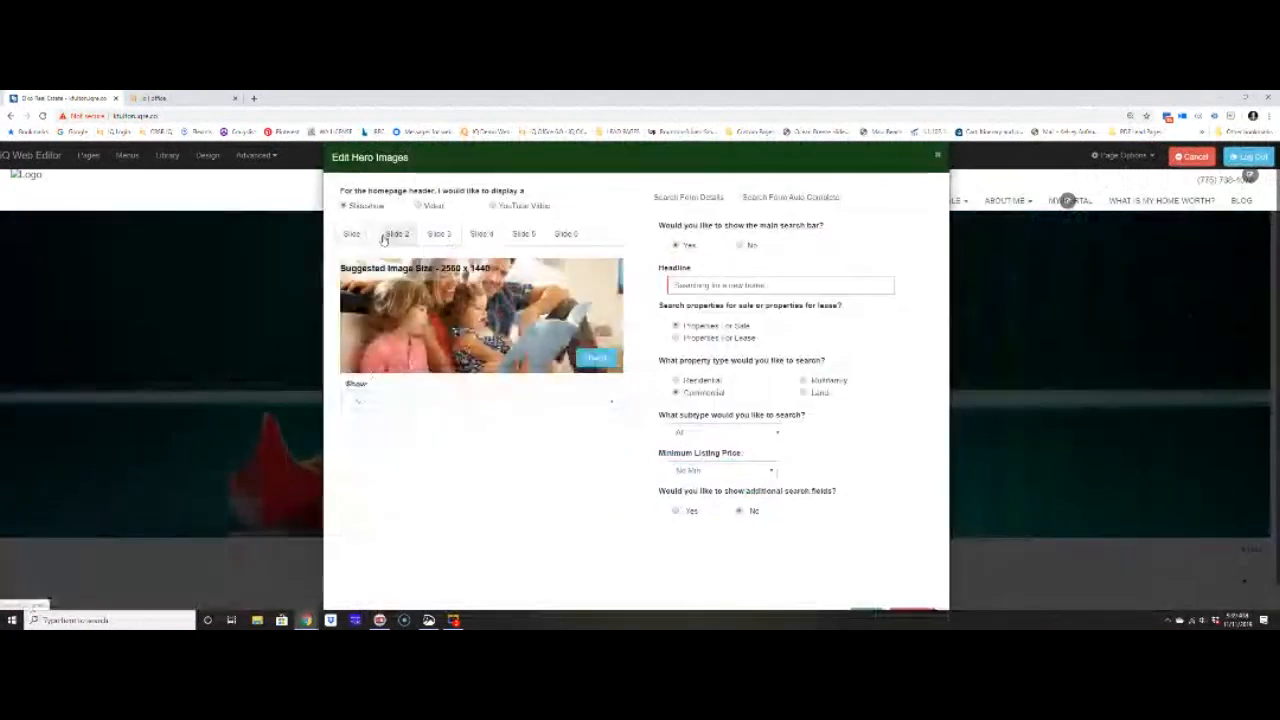
click(394, 401)
click(394, 423)
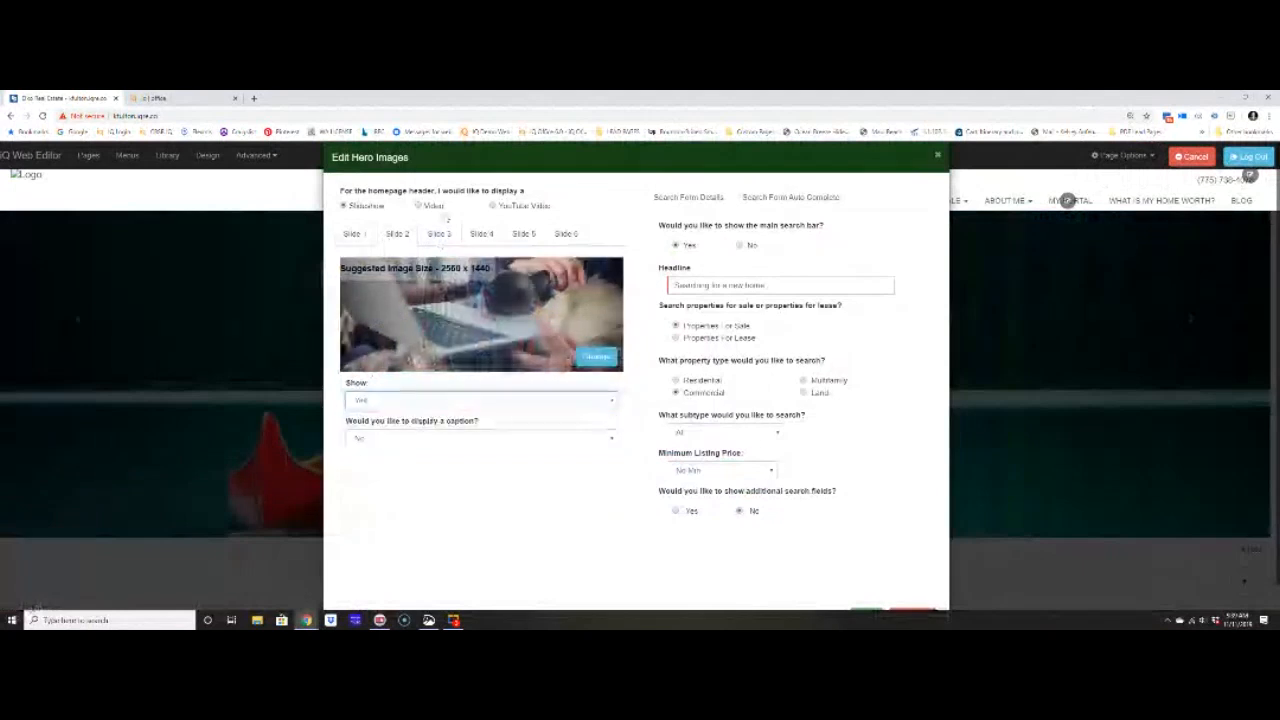
click(440, 233)
click(414, 400)
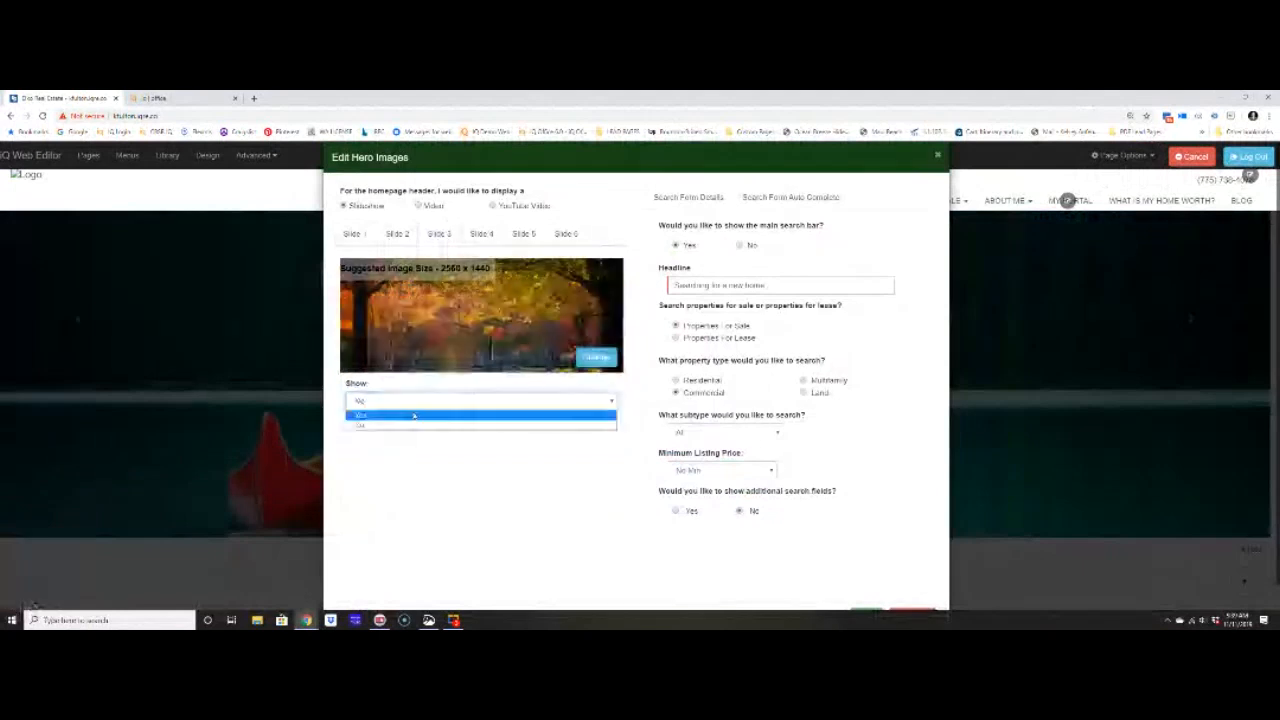
click(430, 415)
- Enable showing slides 4, 5 and 6 in the homepage header slideshow
click(481, 233)
click(453, 403)
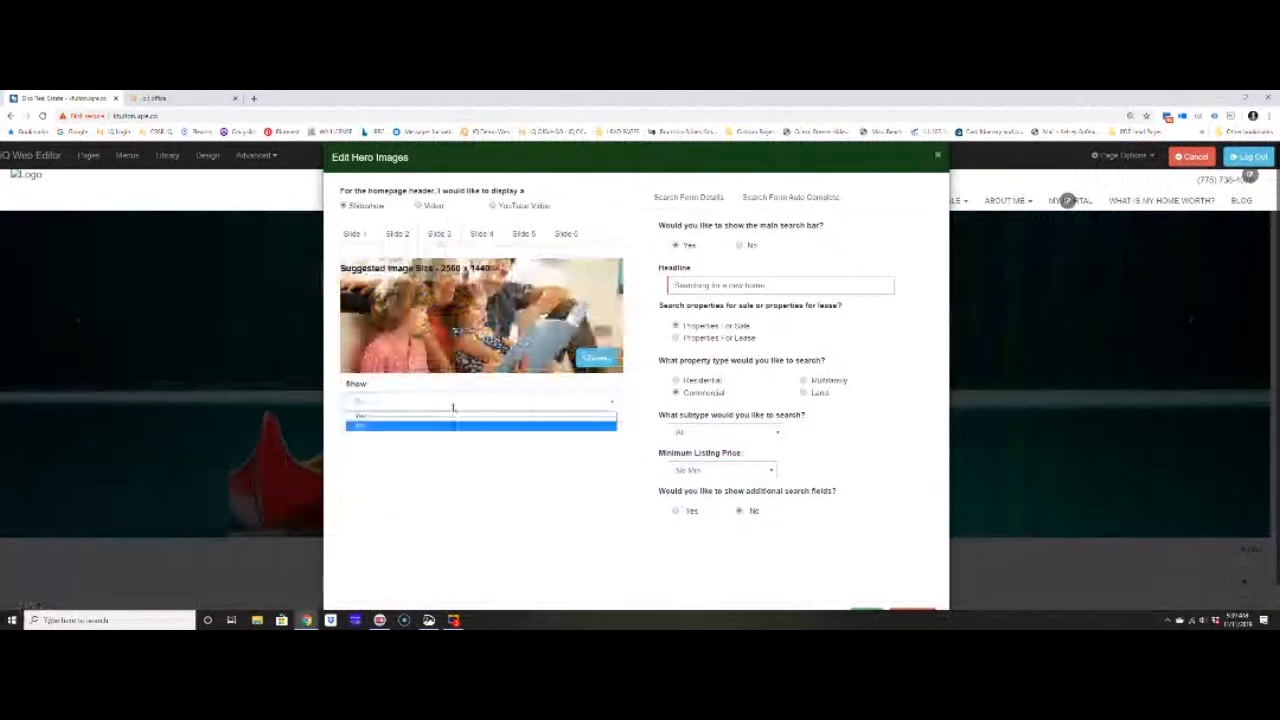
click(453, 415)
click(524, 233)
click(490, 402)
click(486, 415)
click(566, 233)
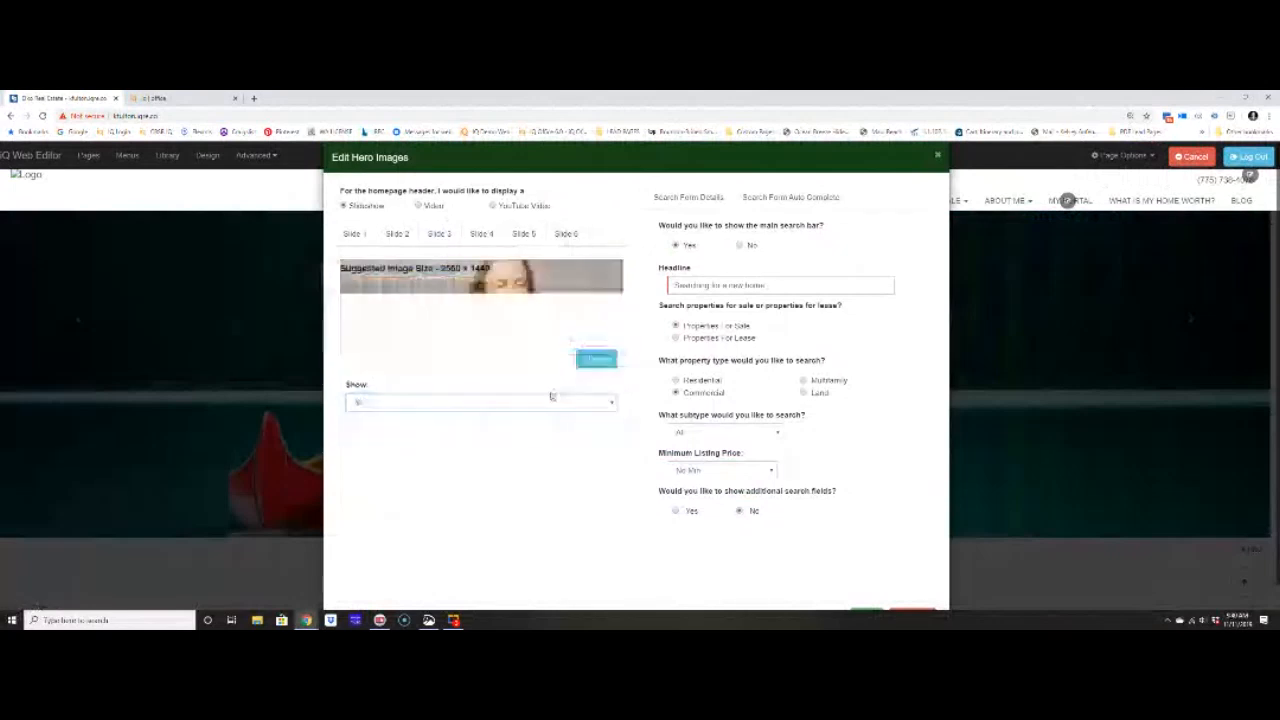
click(551, 401)
click(525, 415)
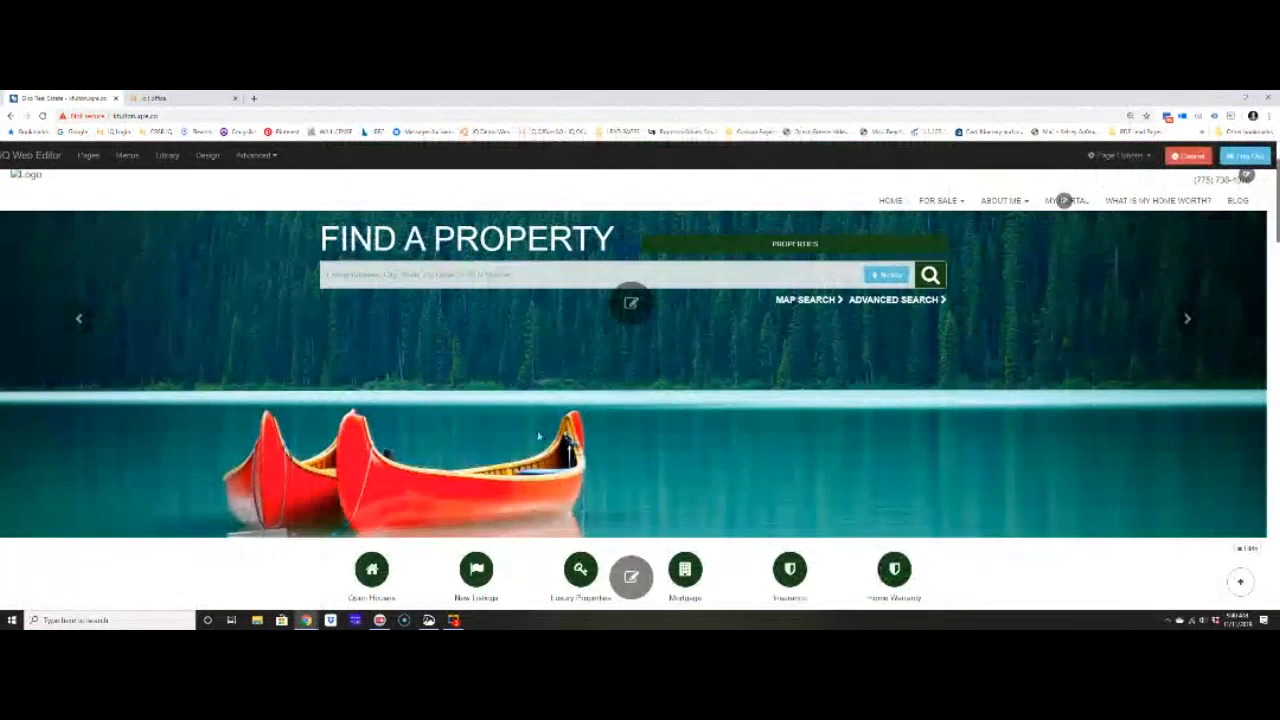
- Open the homepage icon row for editing and link icon 1 to the Open Houses page
scroll(538, 436, down, 2)
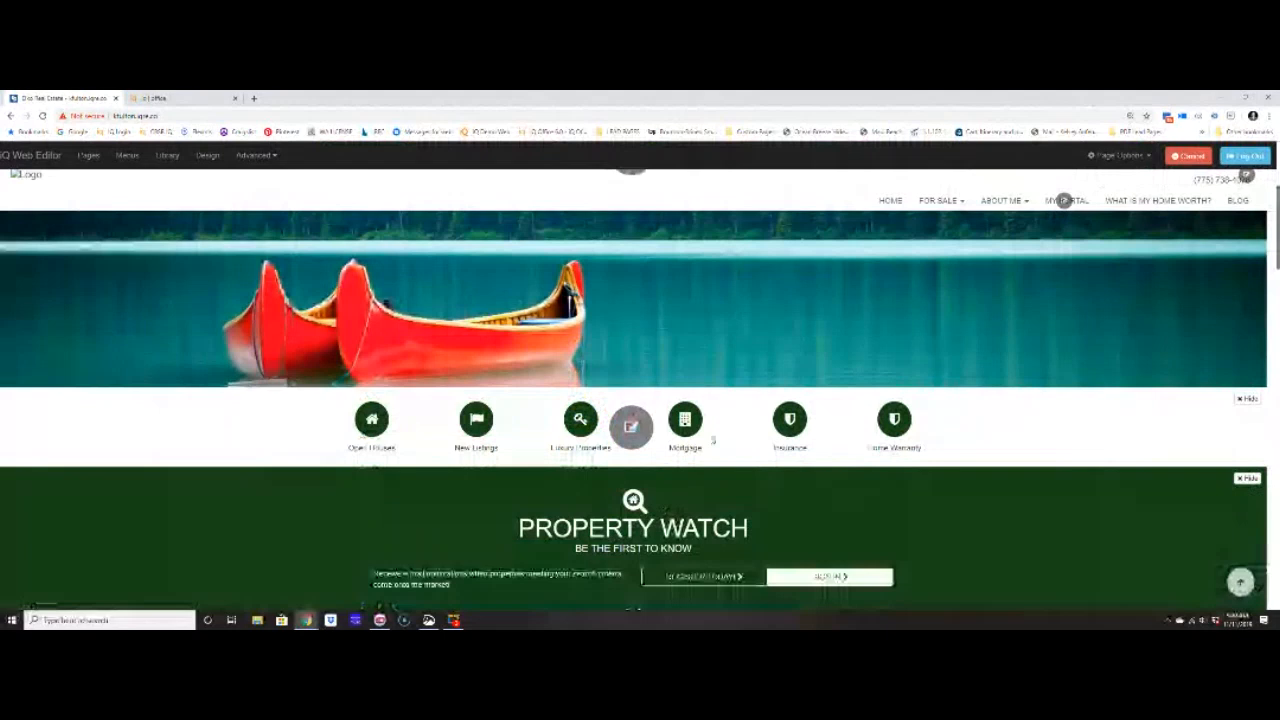
click(631, 427)
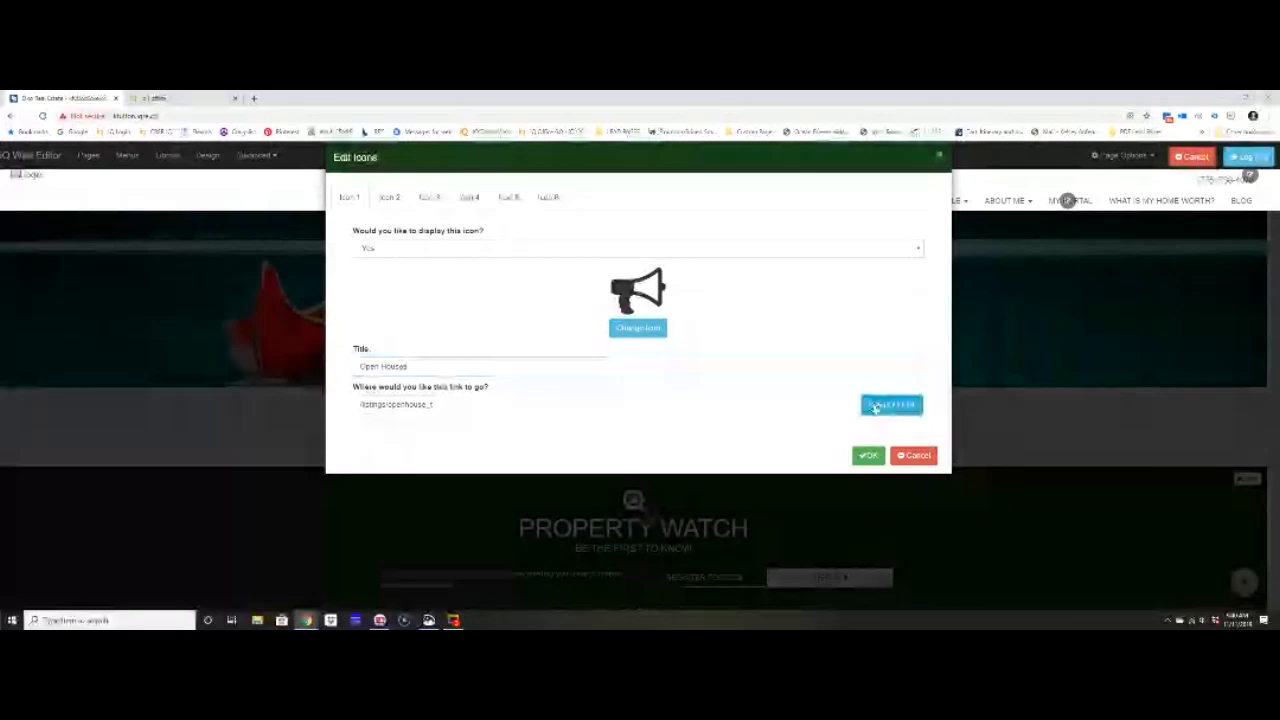
click(875, 407)
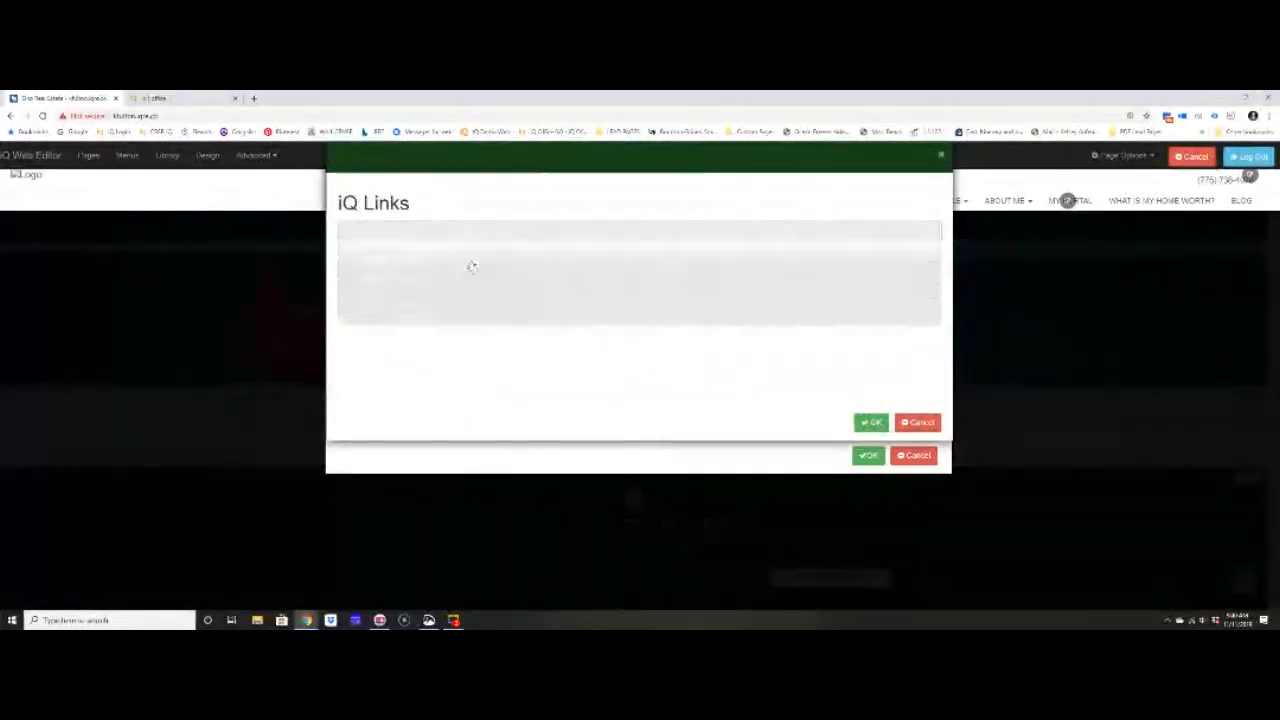
click(543, 260)
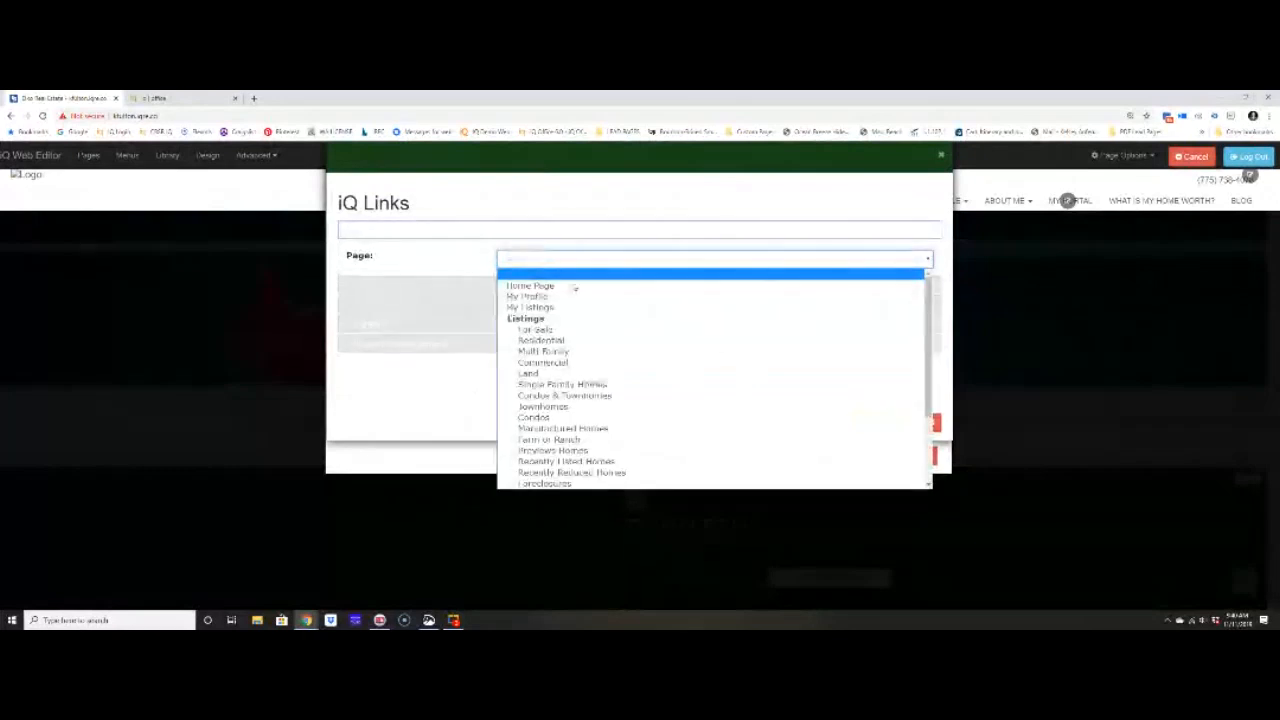
scroll(607, 380, down, 2)
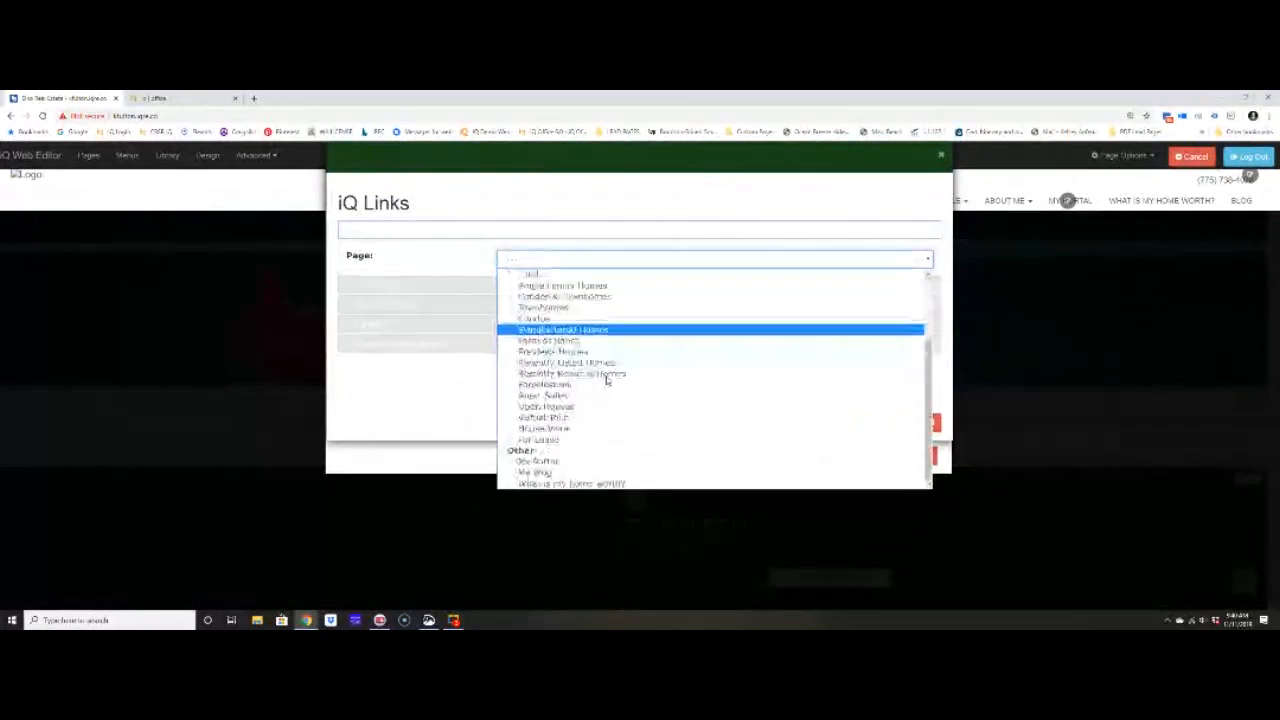
click(580, 407)
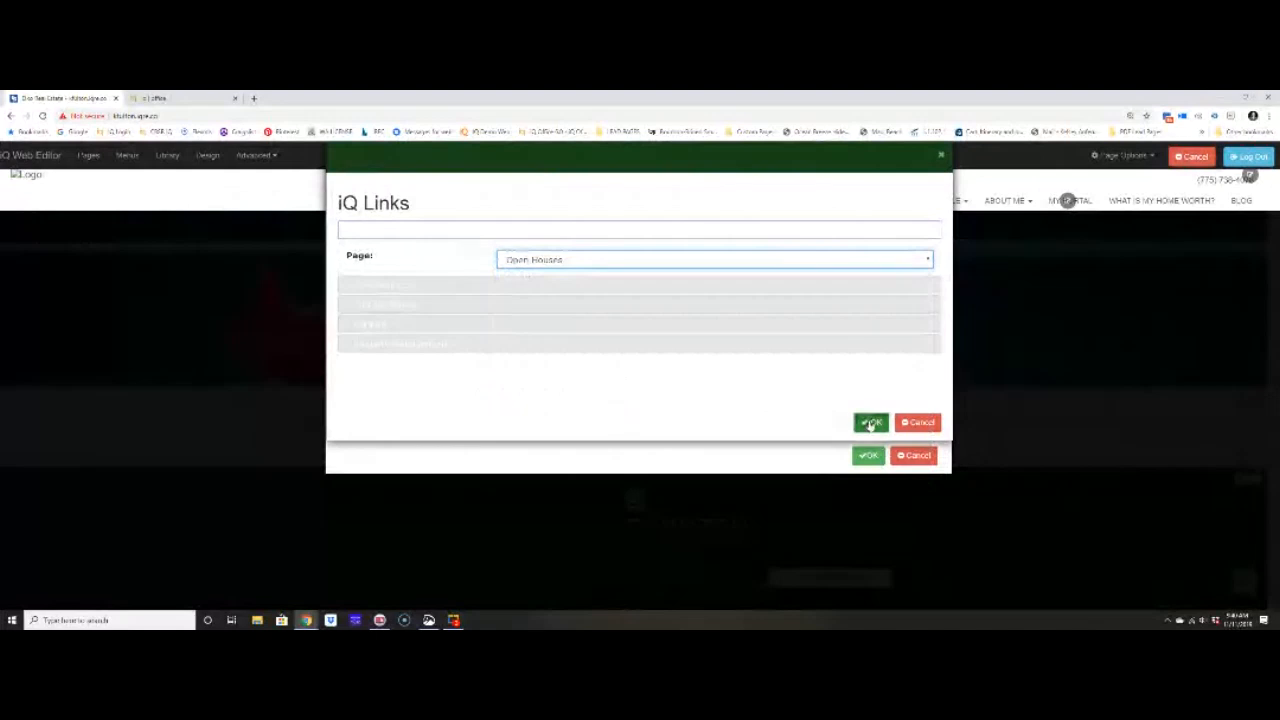
click(871, 423)
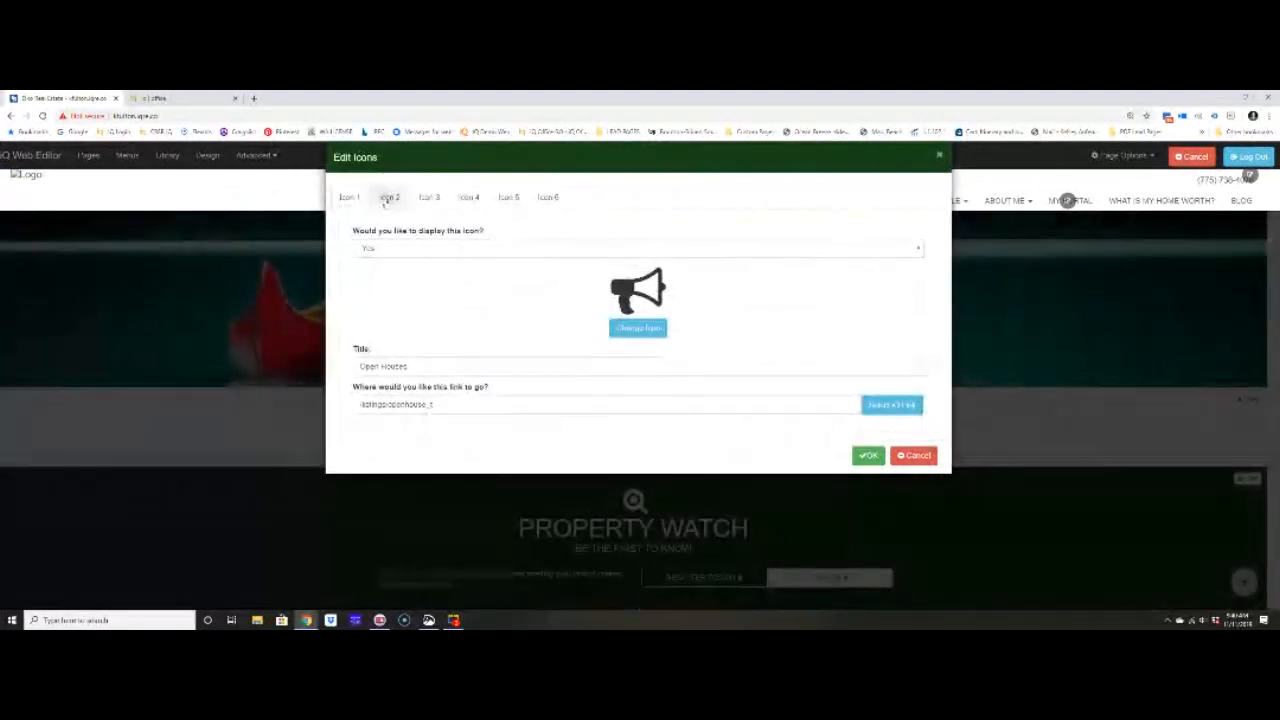
- Change the symbol of icon 4, the Mortgage icon, to a map marker
click(387, 199)
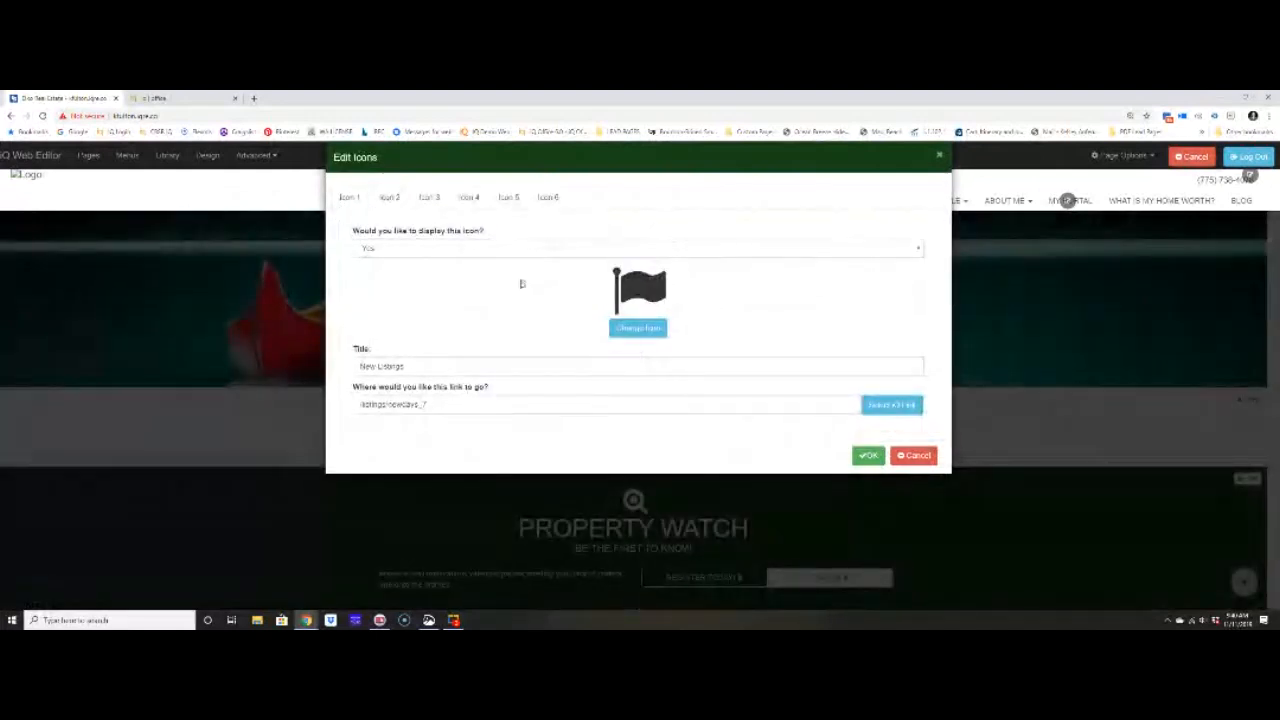
click(430, 200)
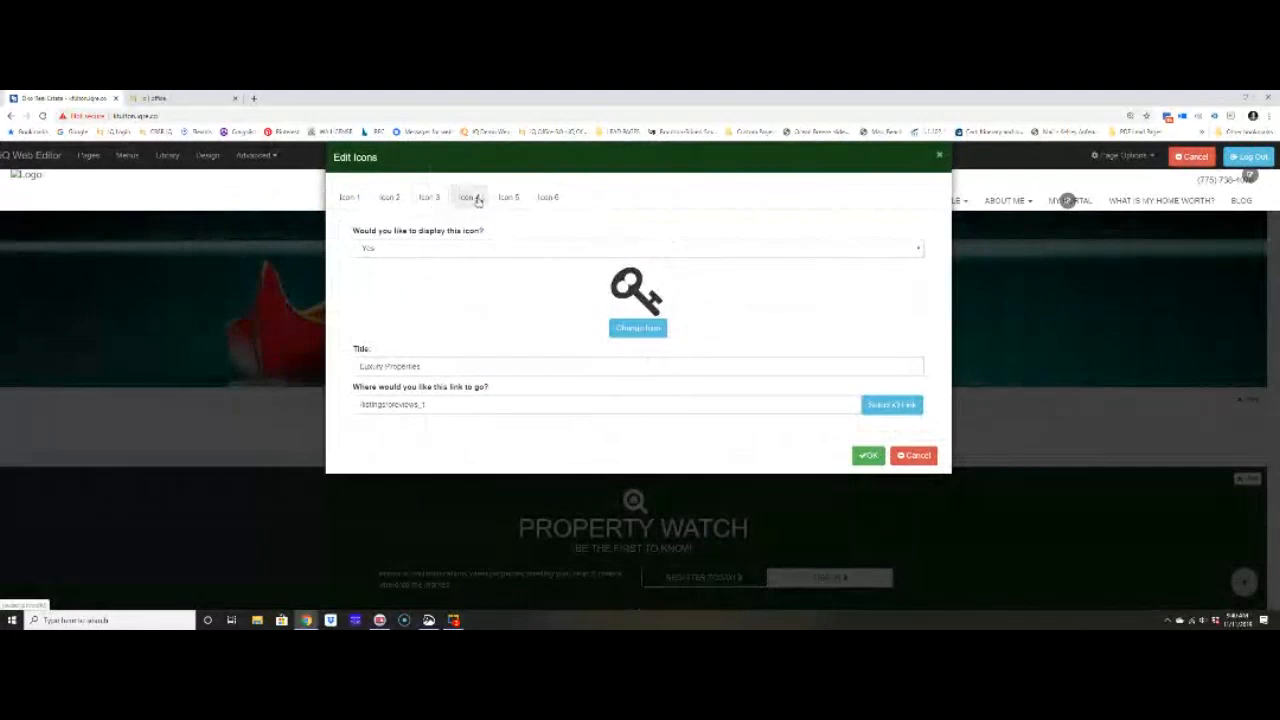
click(477, 201)
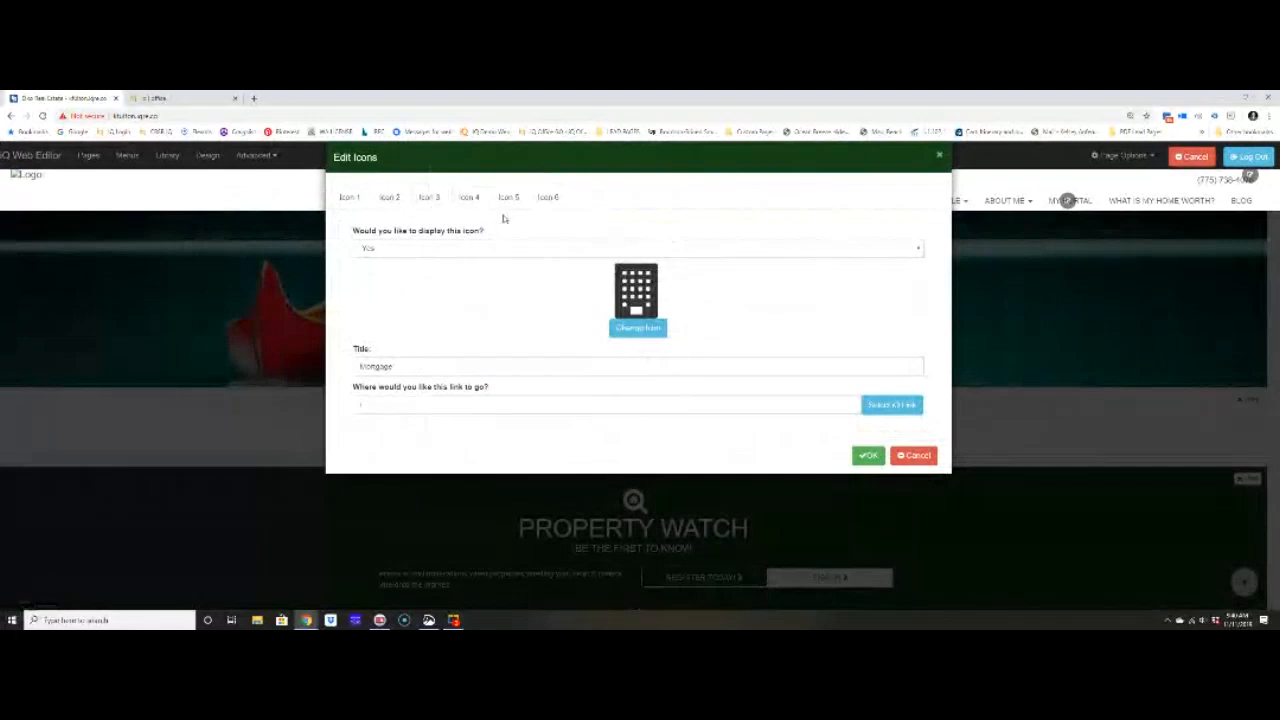
click(638, 334)
click(638, 330)
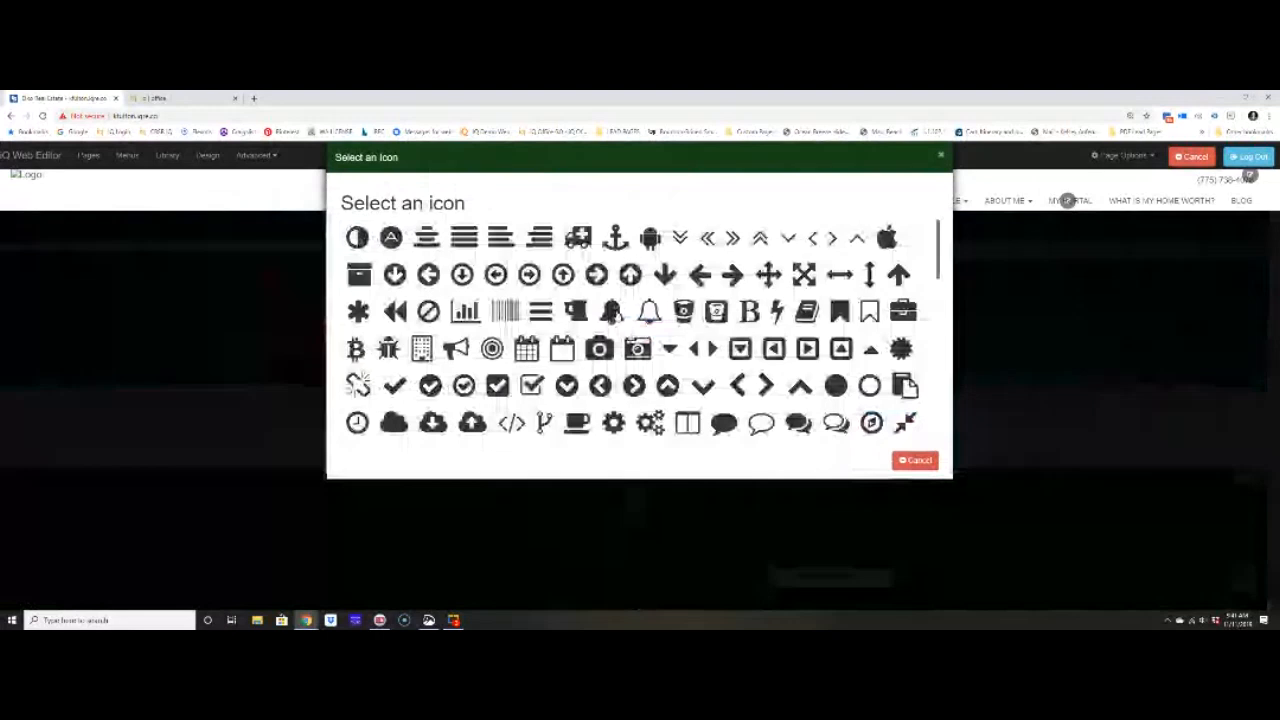
scroll(616, 315, down, 9)
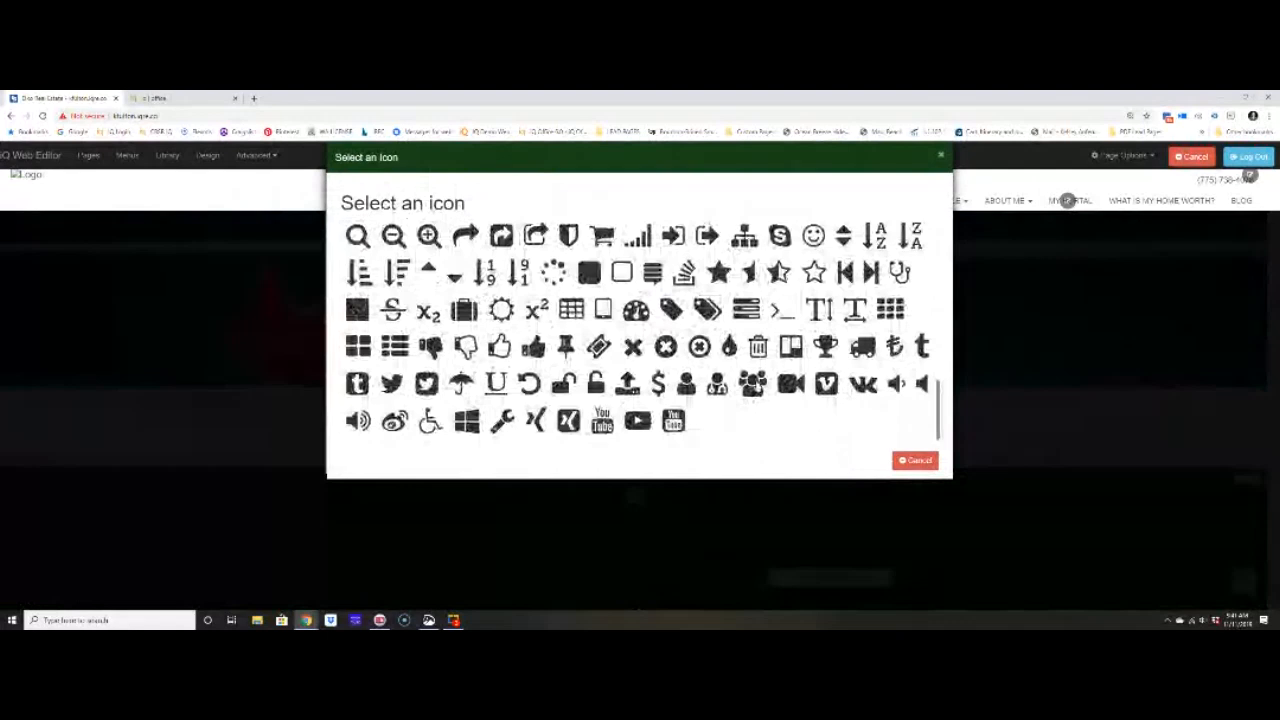
click(915, 461)
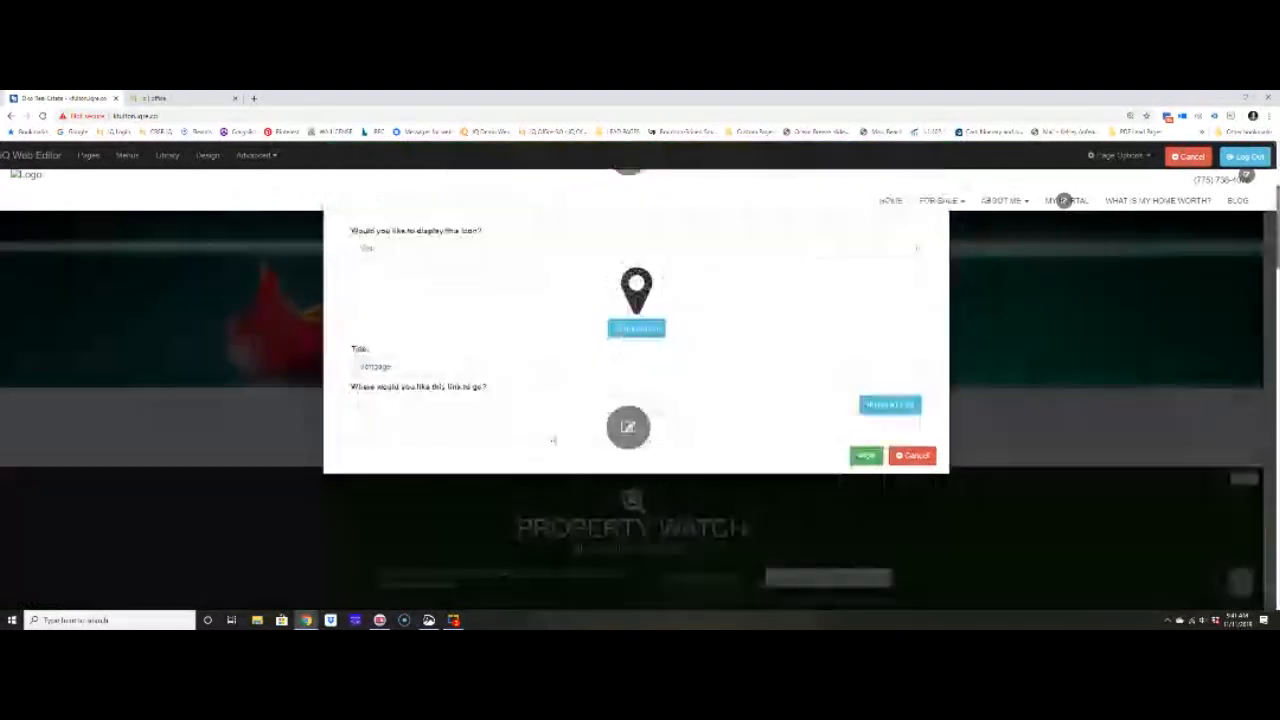
- Set the title of icon 4 to "Create A Saved Search"
click(577, 366)
key(ctrl+a)
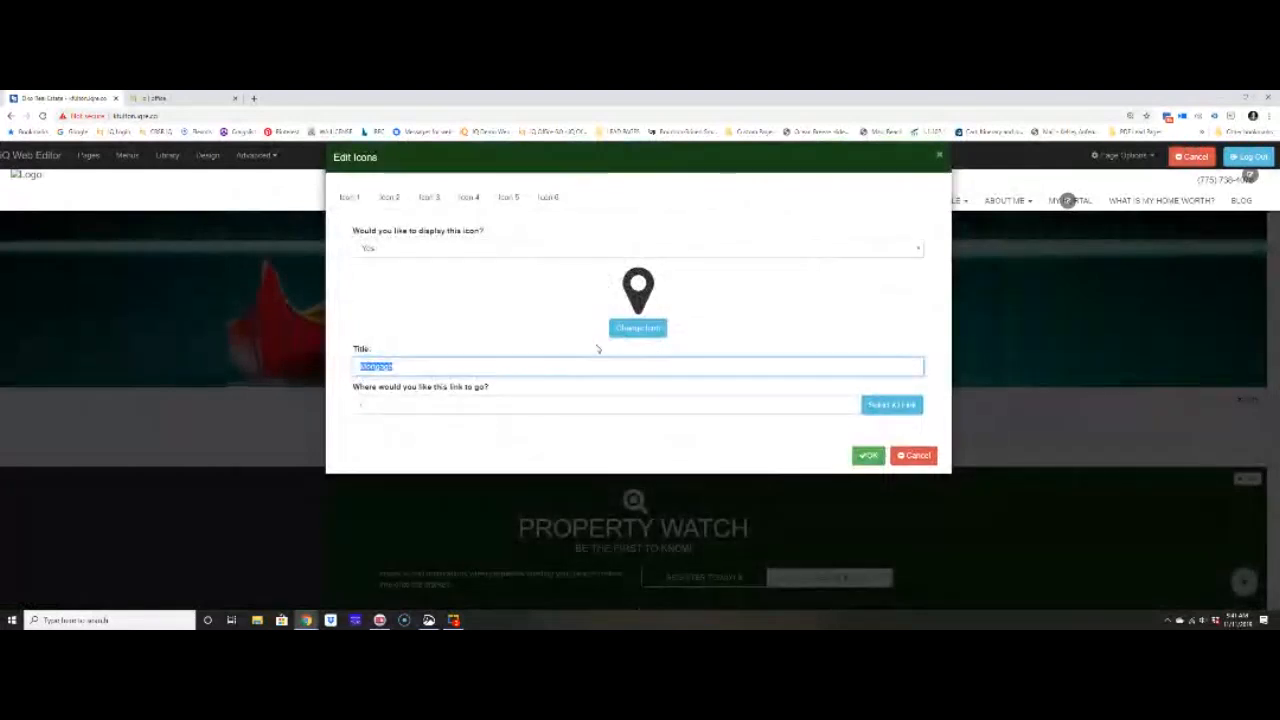
key(BackSpace)
text(Sign)
key(BackSpace)
key(BackSpace)
key(BackSpace)
key(BackSpace)
text(Crede a)
key(BackSpace)
text(A Saleed Search)
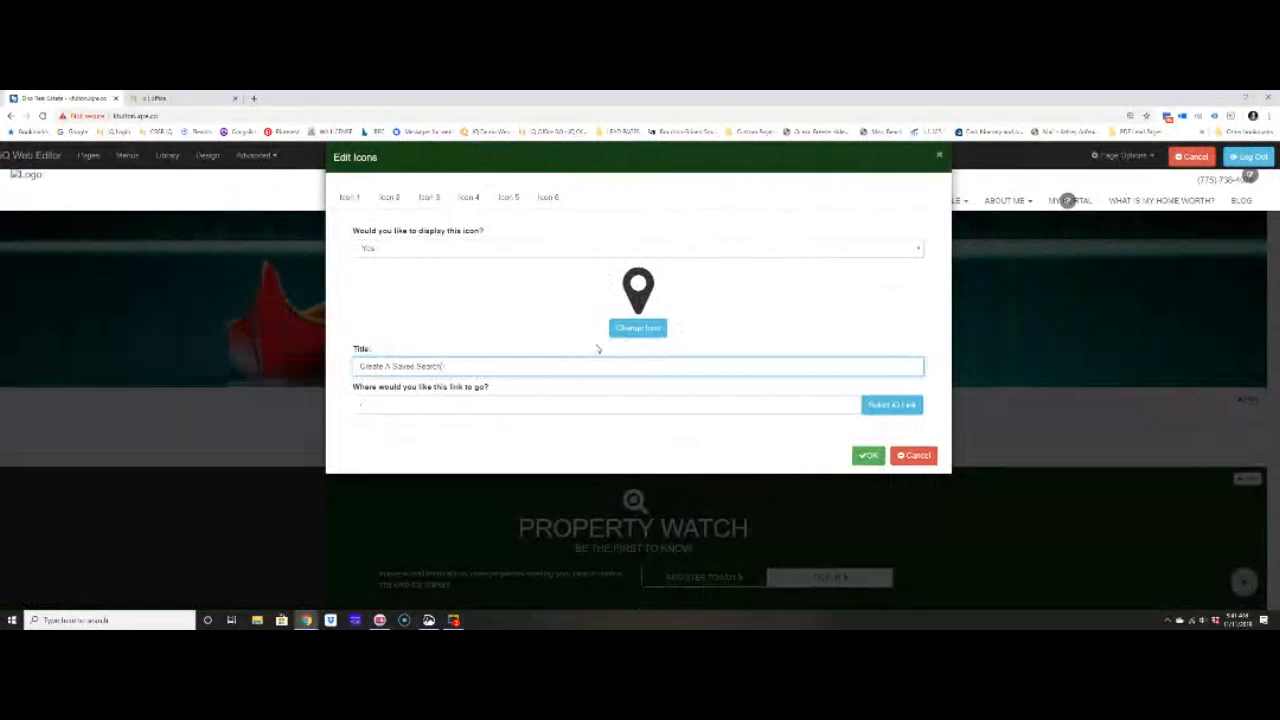
- Link icon 4 to the property watch with Property Watch as the source and save the icon settings
click(882, 403)
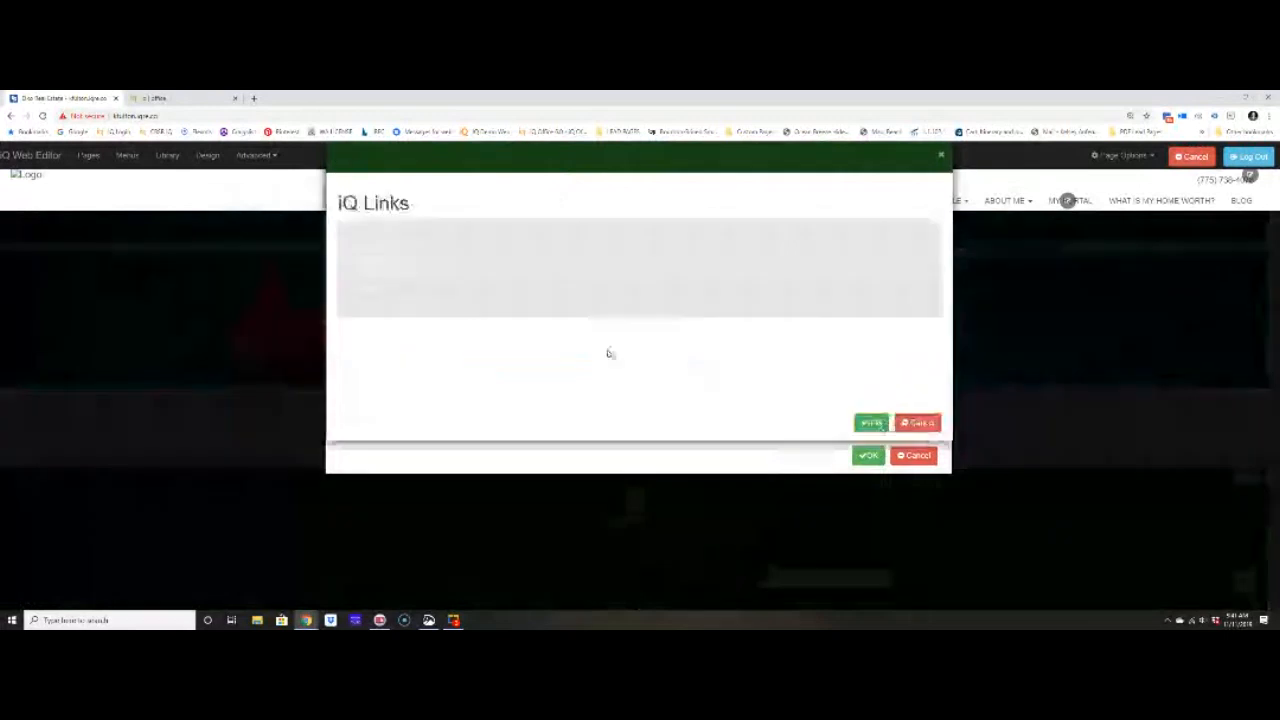
click(551, 262)
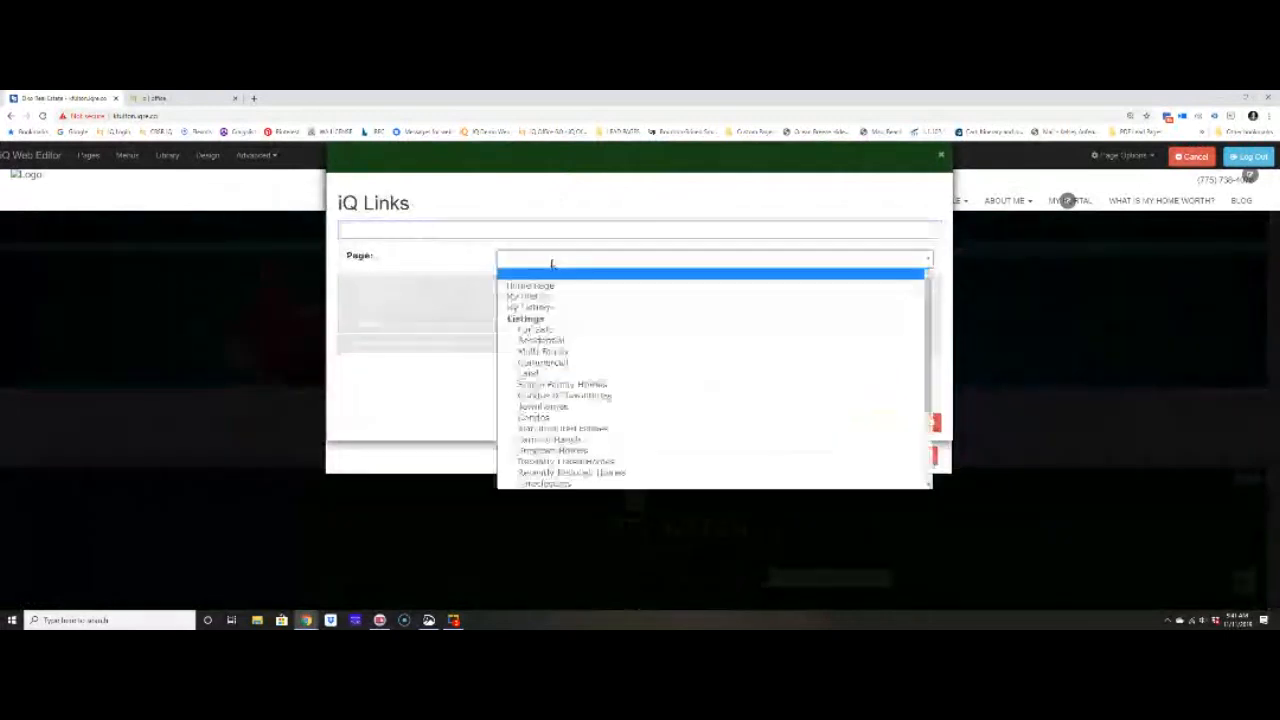
click(484, 265)
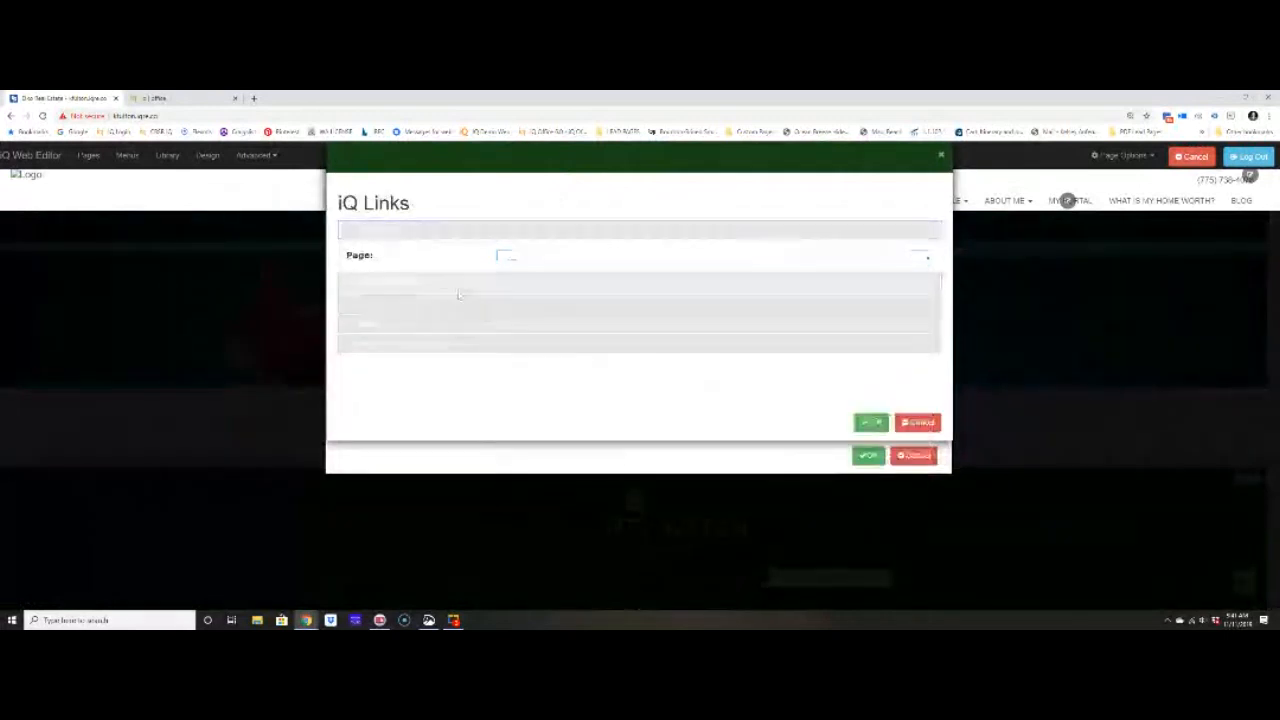
click(540, 277)
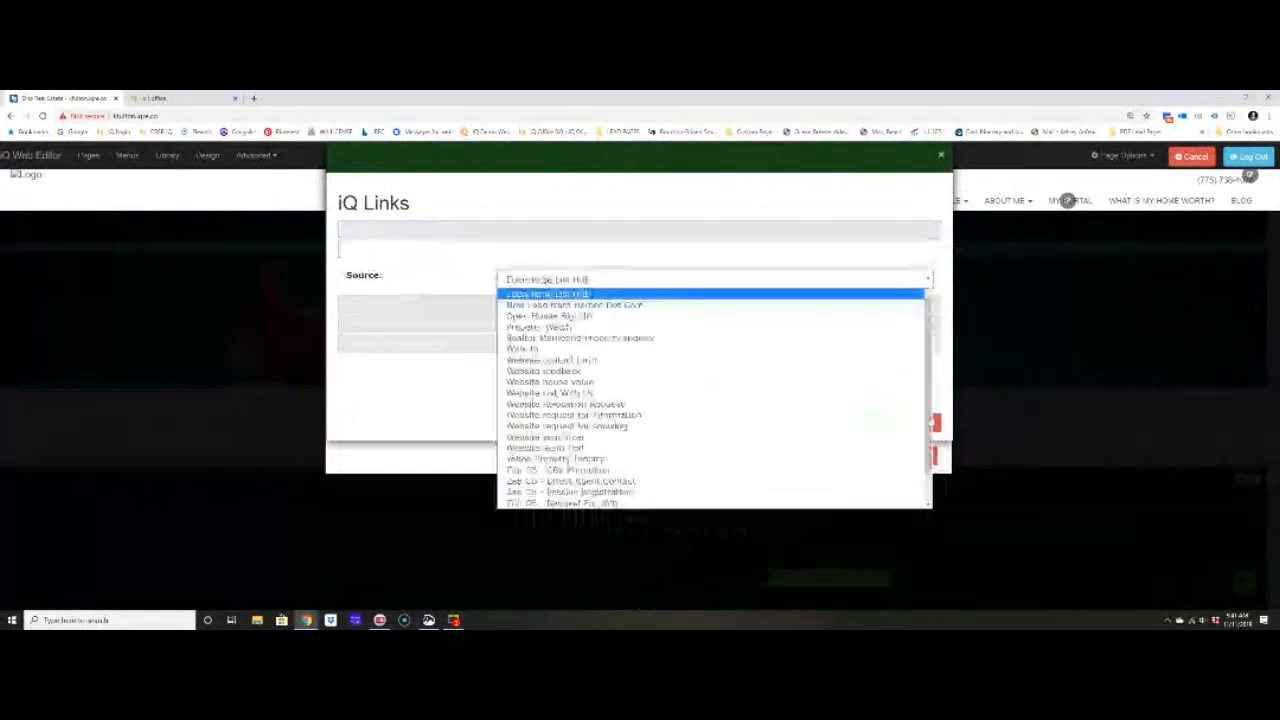
click(546, 327)
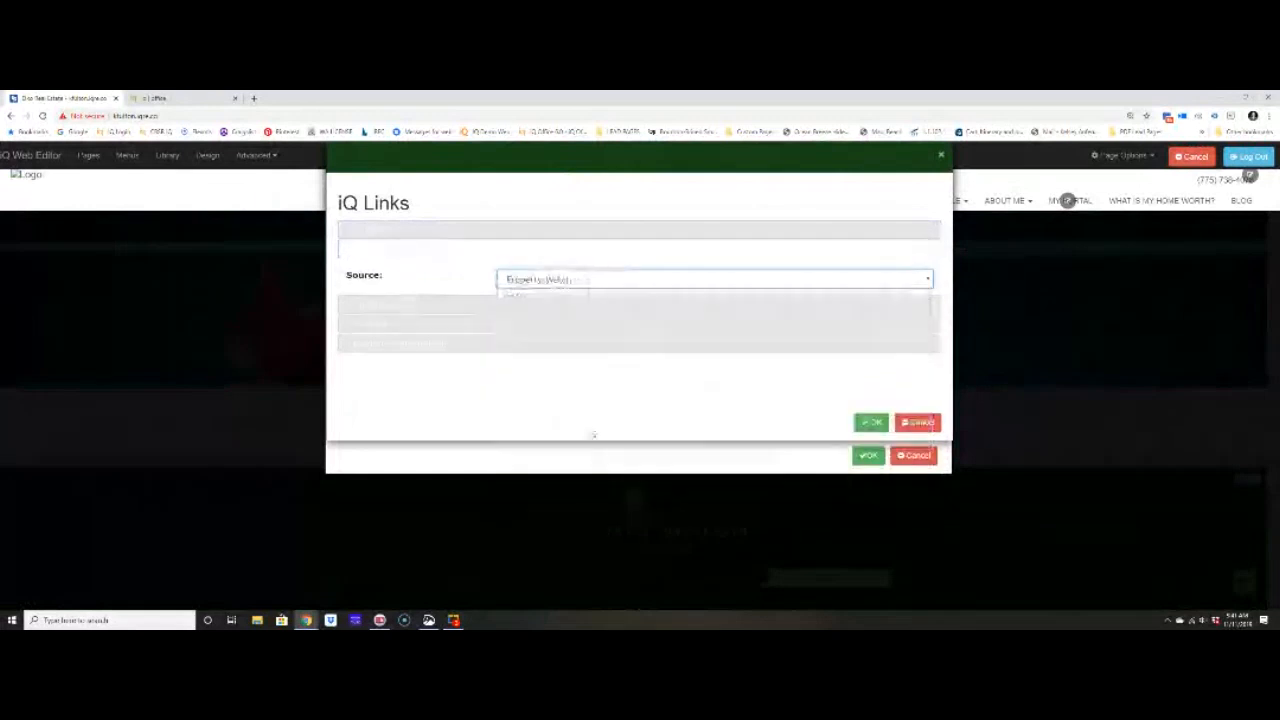
click(870, 423)
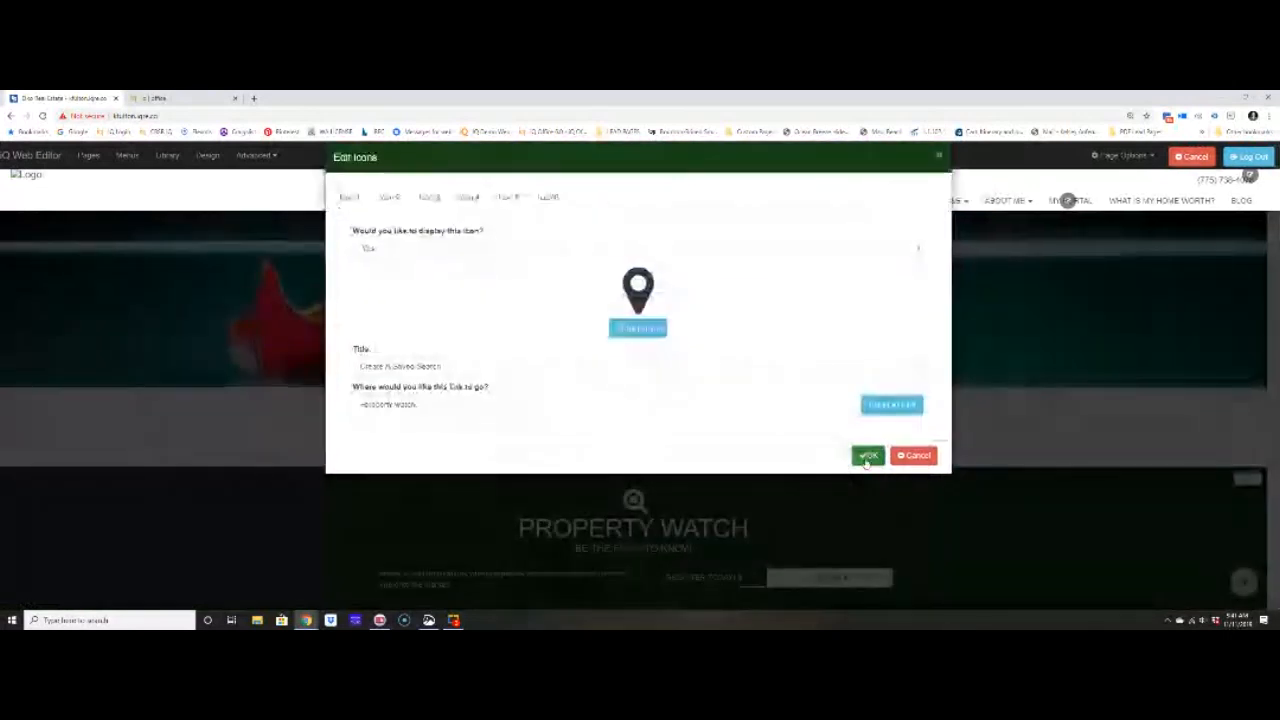
click(867, 456)
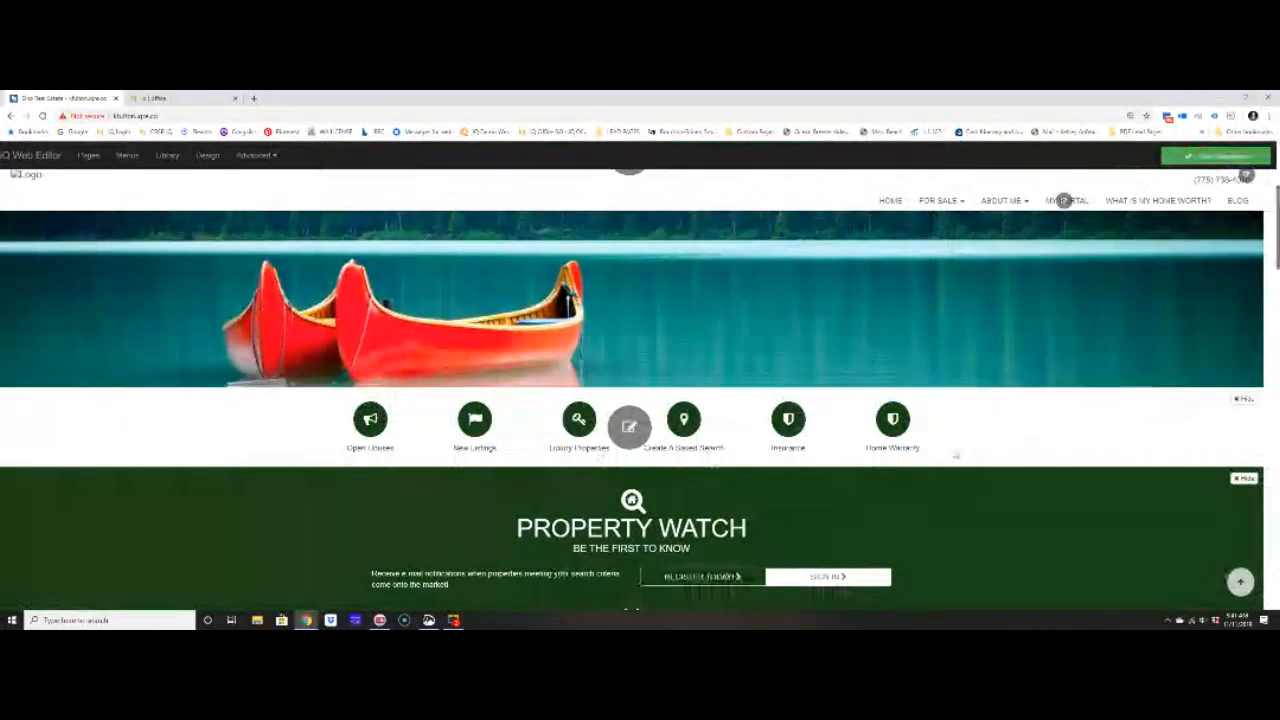
- Hide icon 6 and icon 5 from the homepage icon row and save the icon settings
click(634, 437)
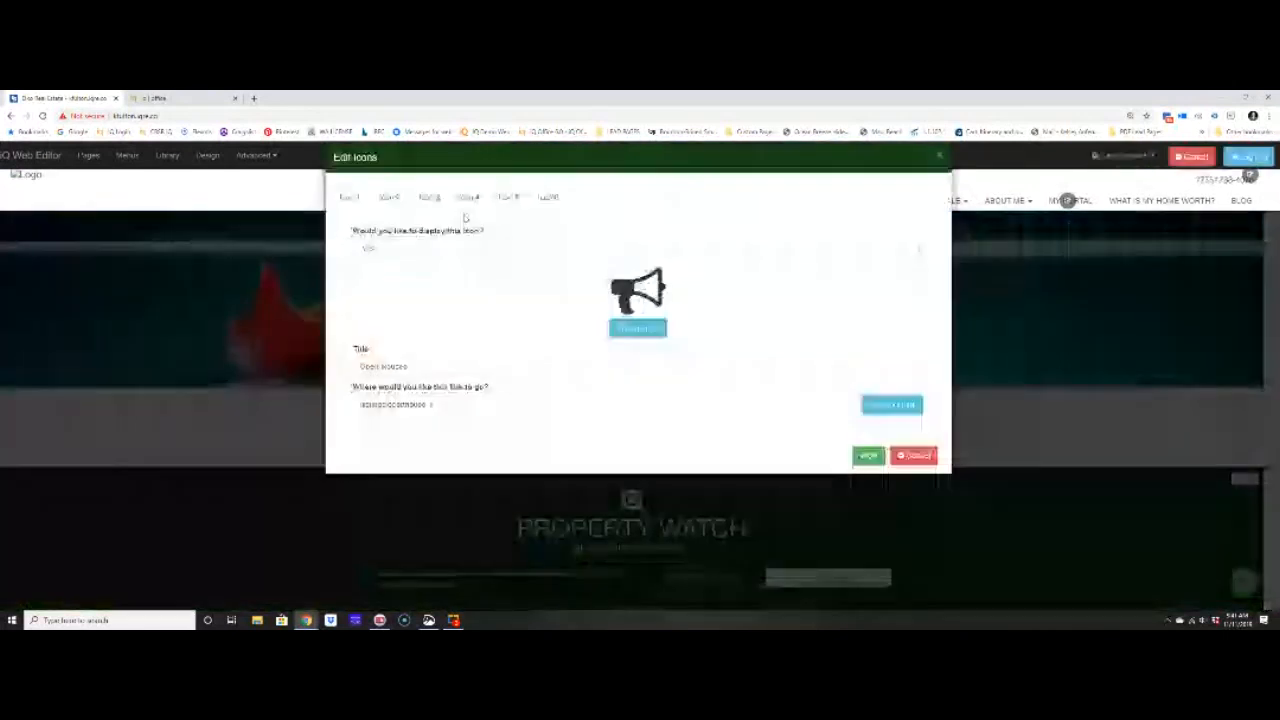
click(548, 198)
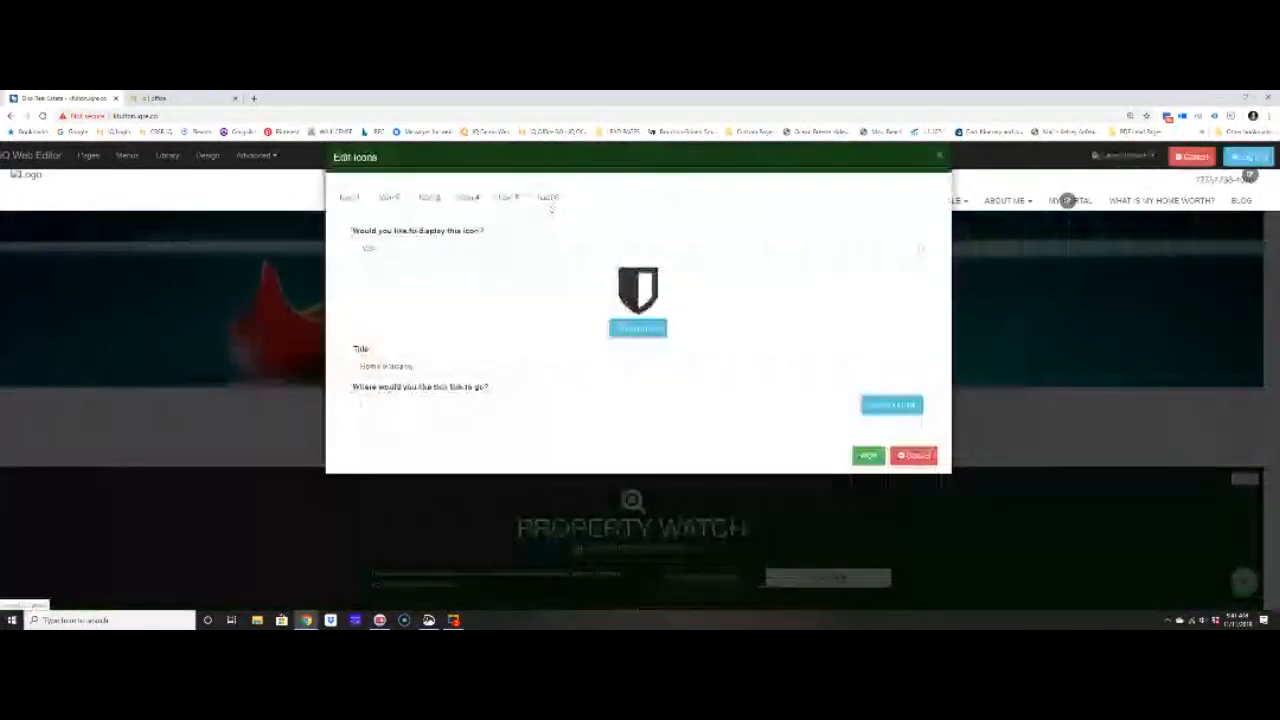
click(492, 249)
click(500, 272)
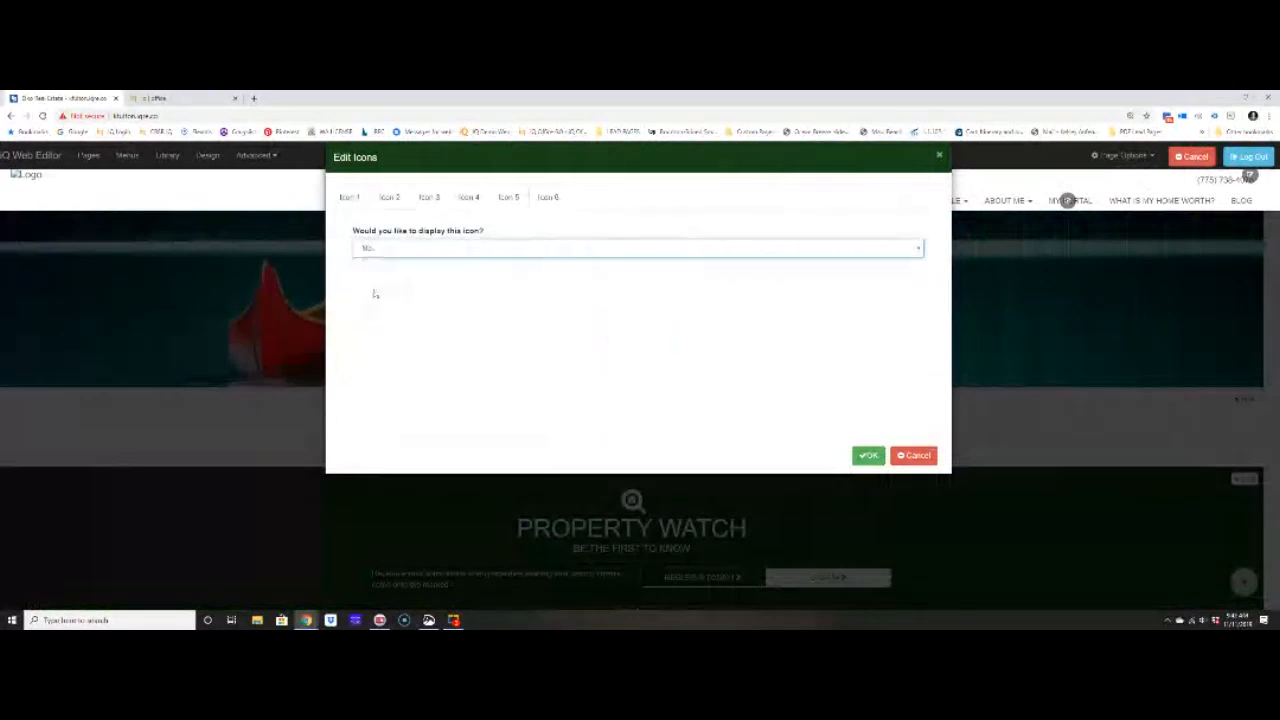
click(498, 247)
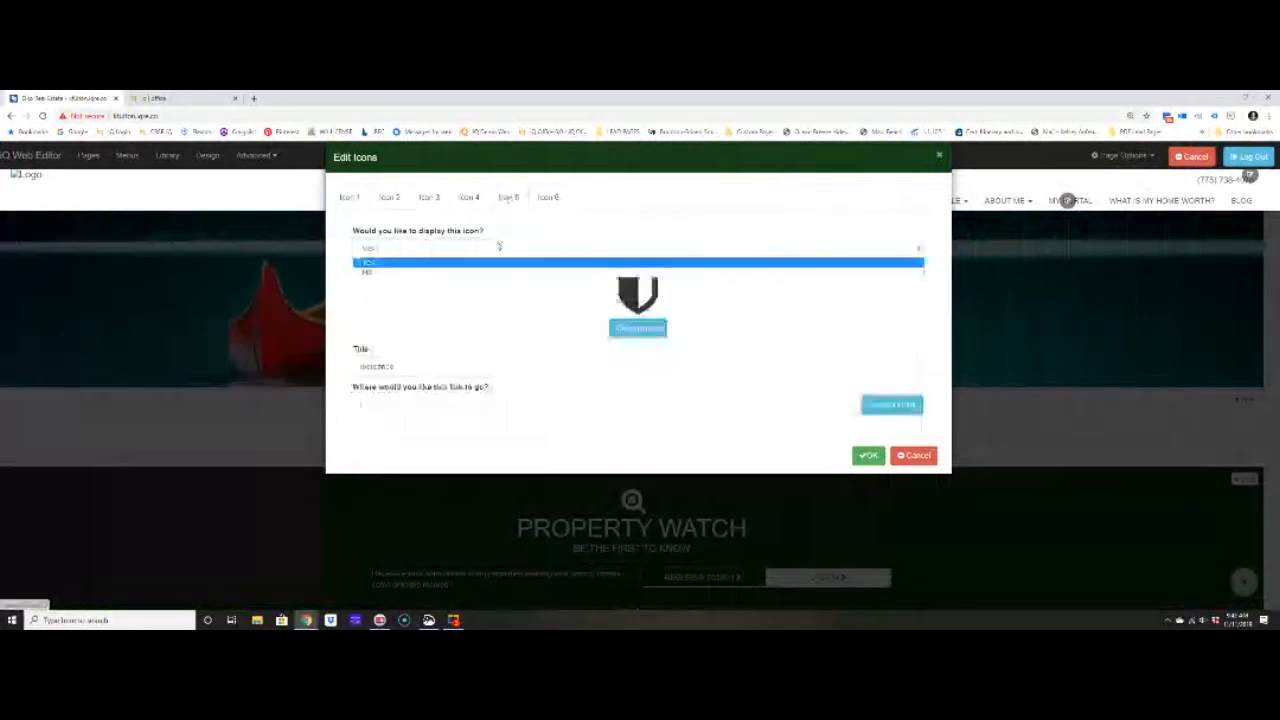
click(497, 271)
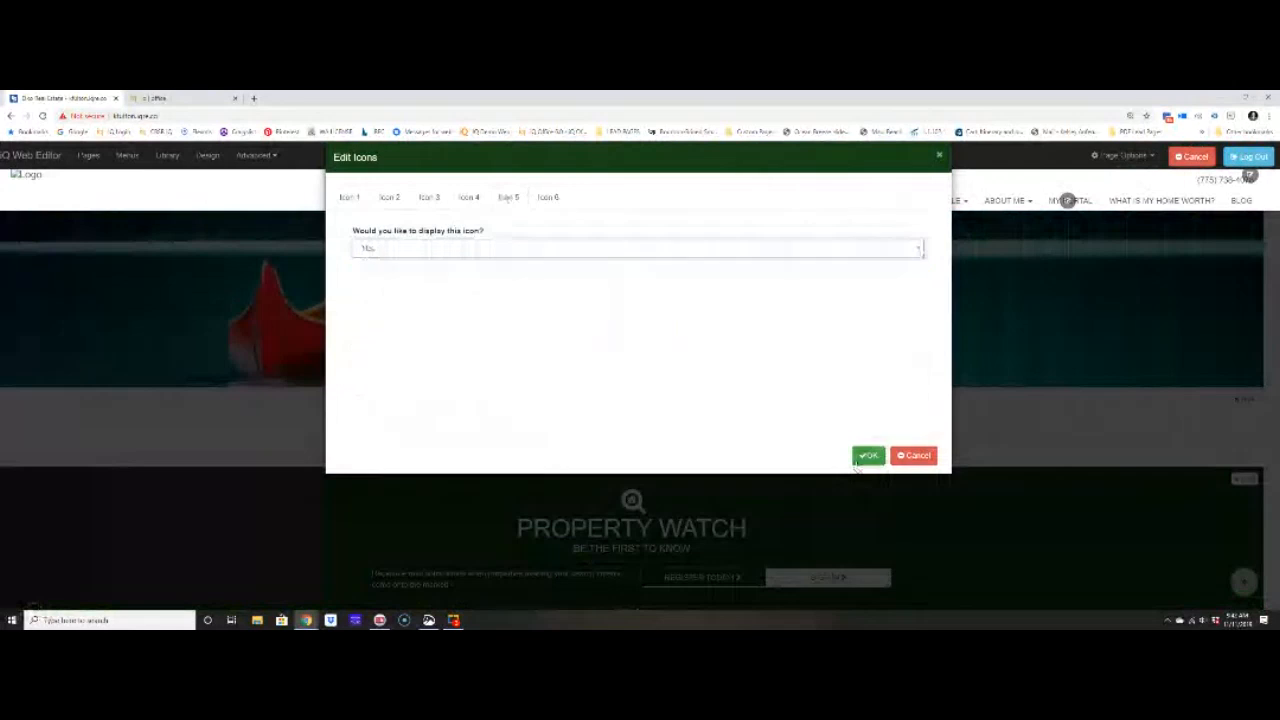
click(862, 457)
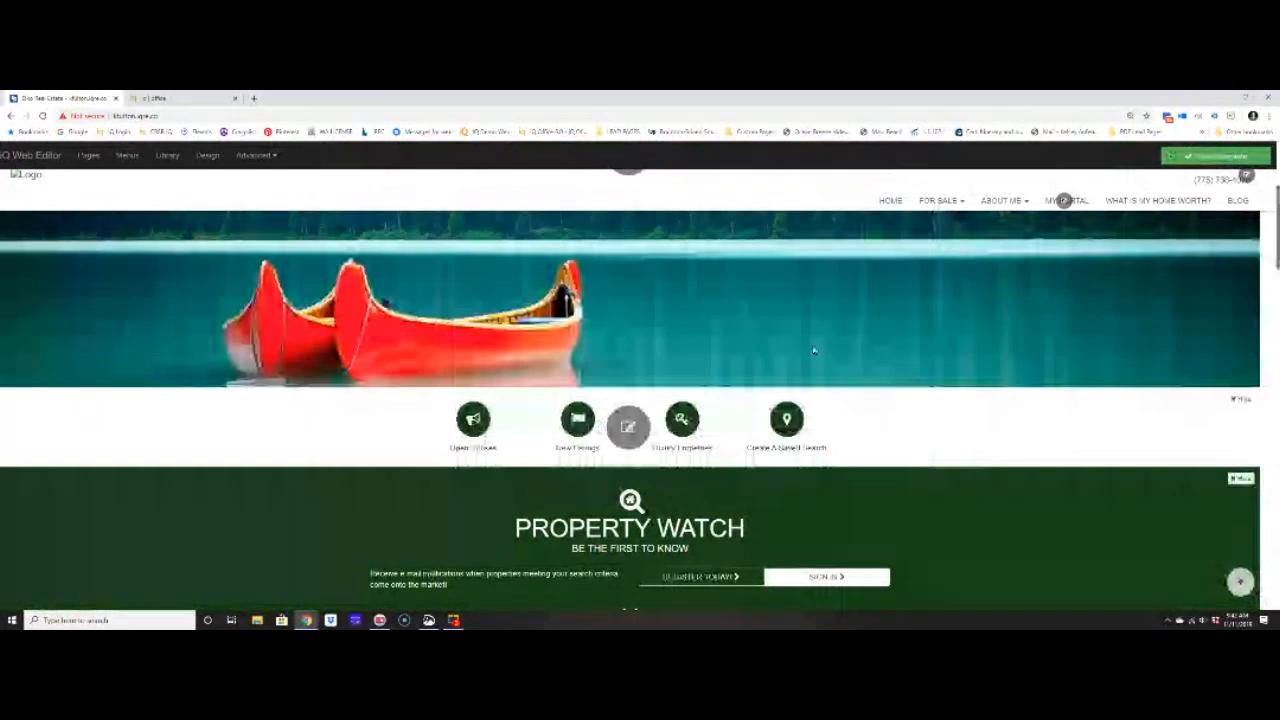
- Hide the Property Watch section on the homepage and confirm the My Portal section change
scroll(814, 350, down, 2)
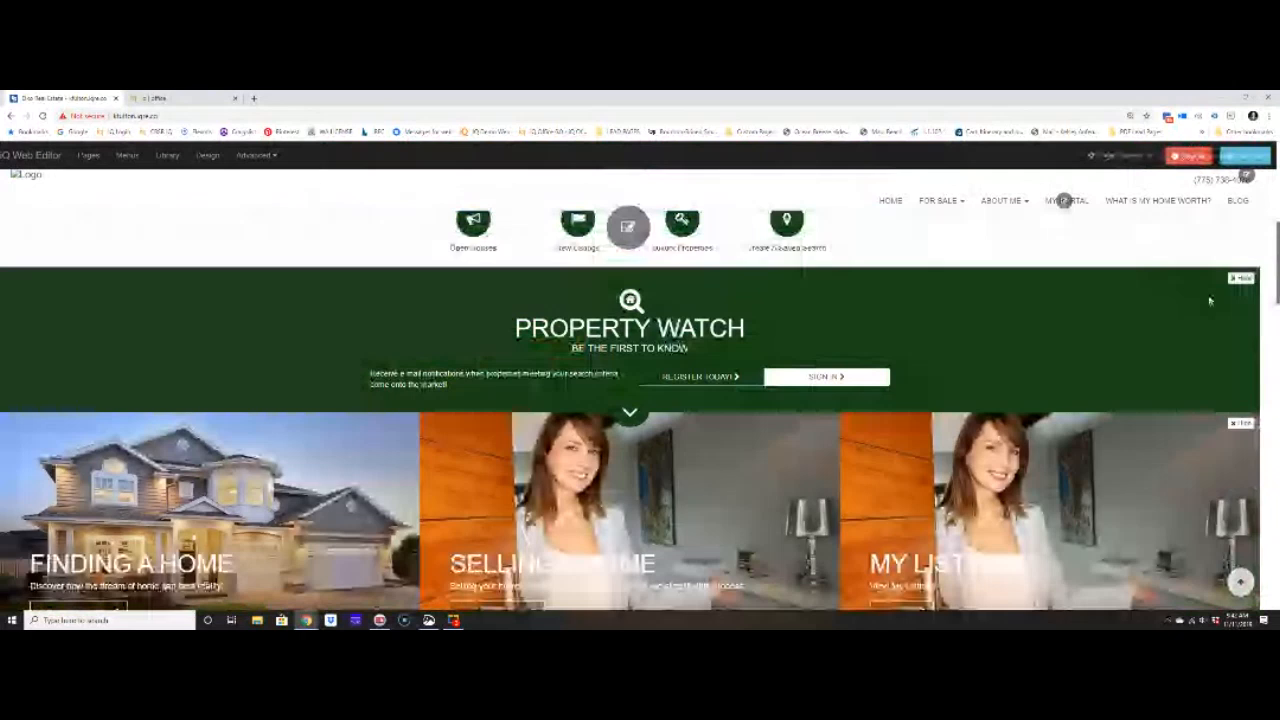
click(1240, 279)
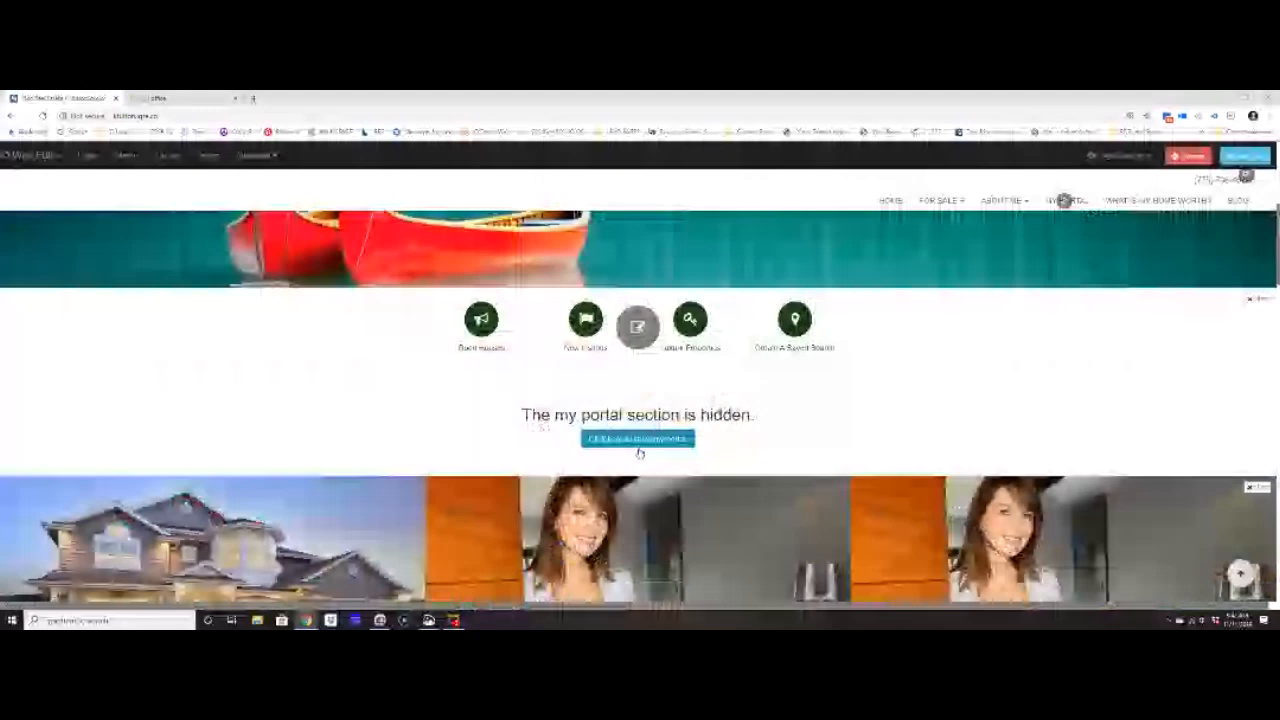
click(1066, 200)
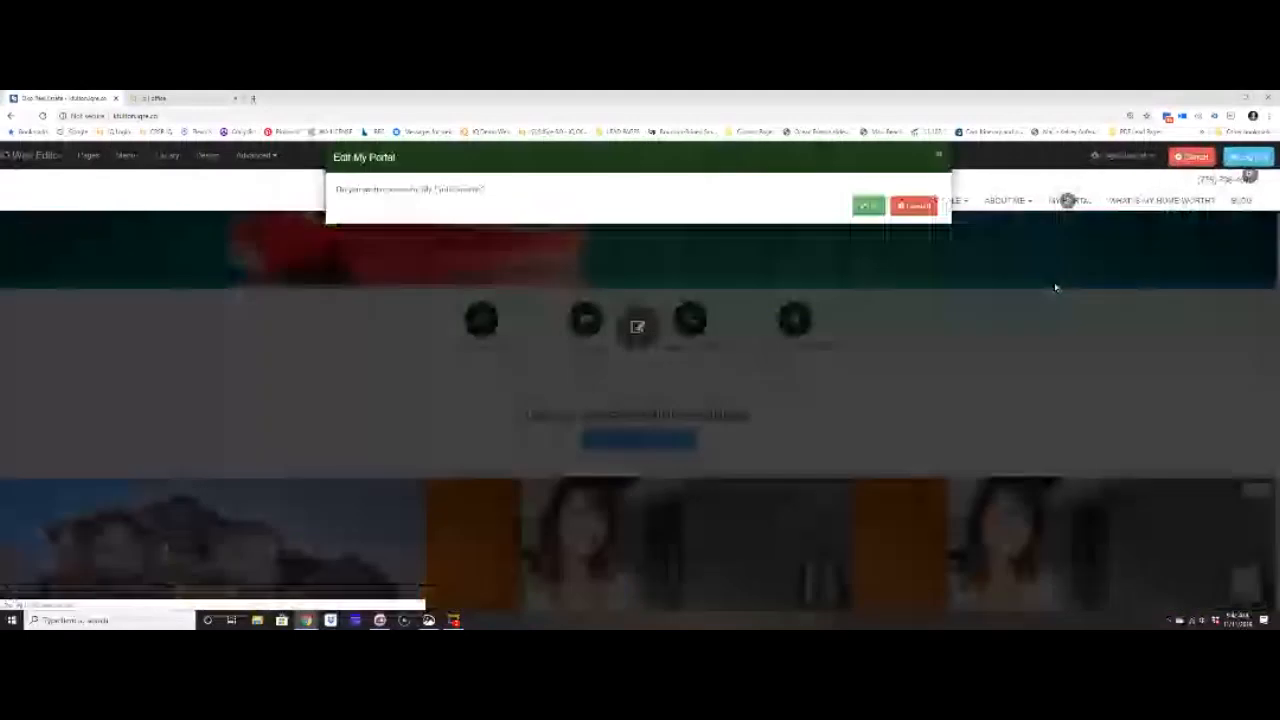
click(866, 207)
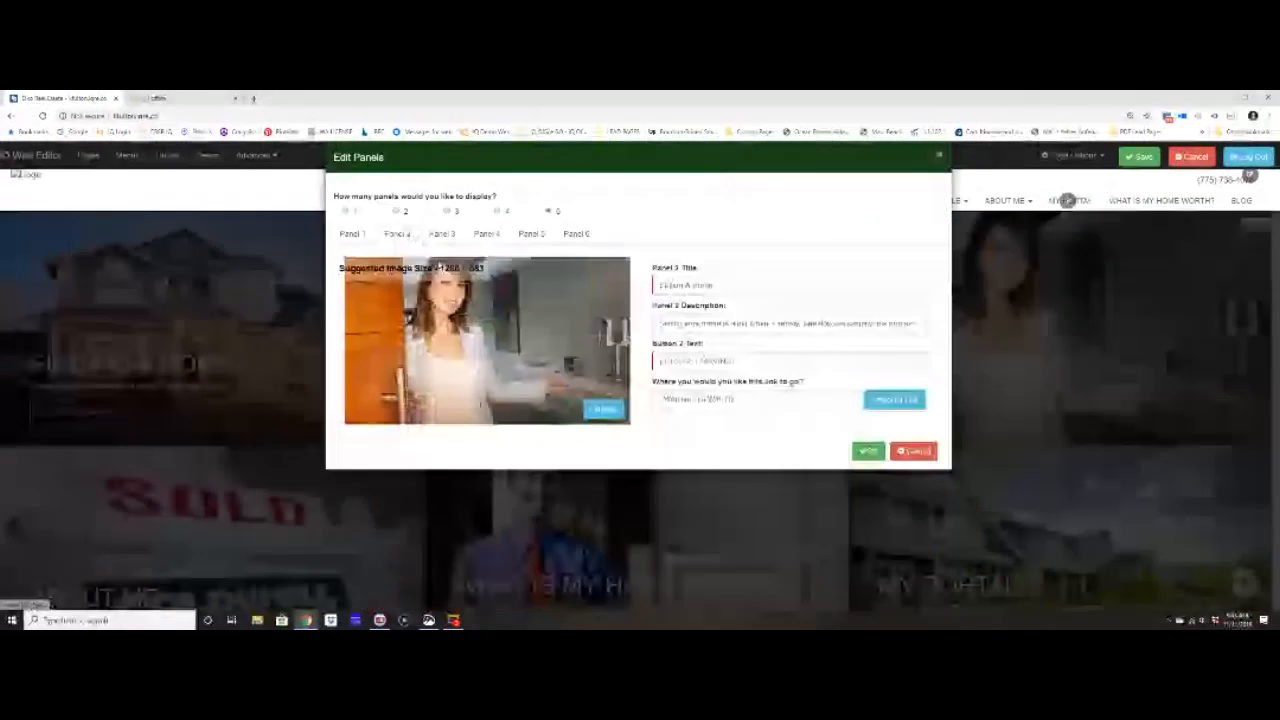
- Replace the panel 2 image with the photo of the woman in the coral top and set the number of displayed panels to 4
click(603, 408)
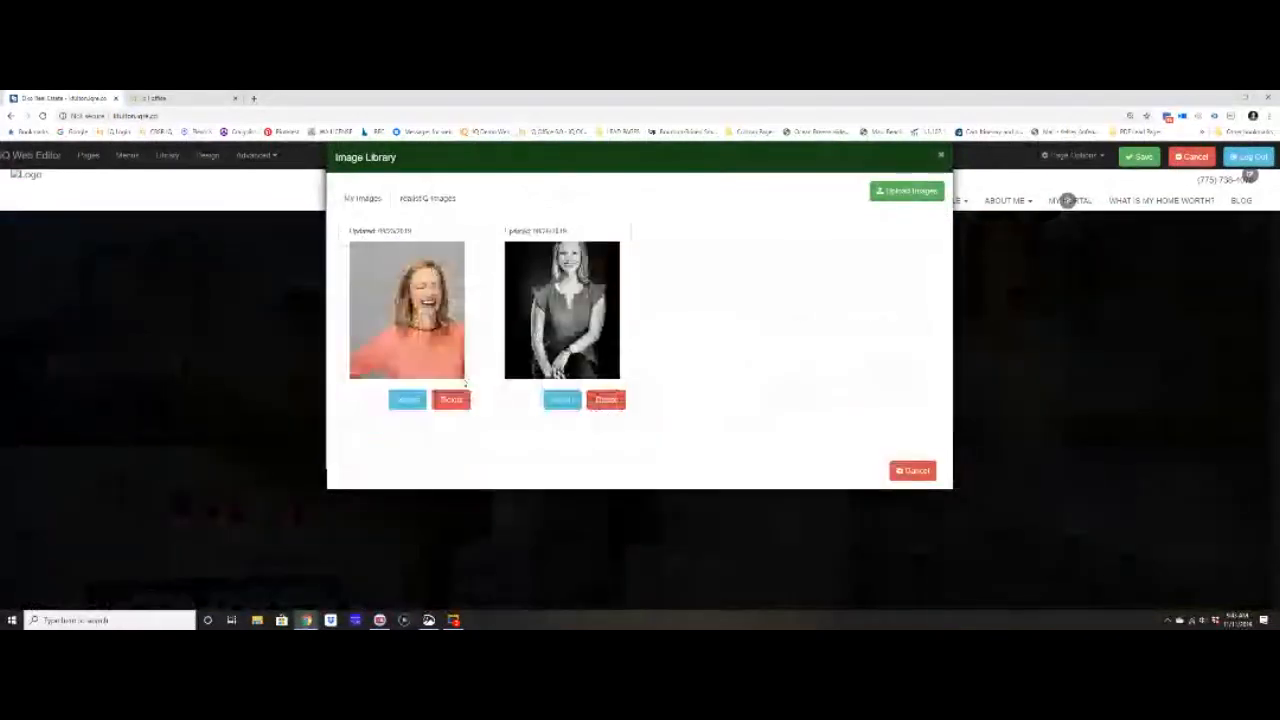
click(407, 399)
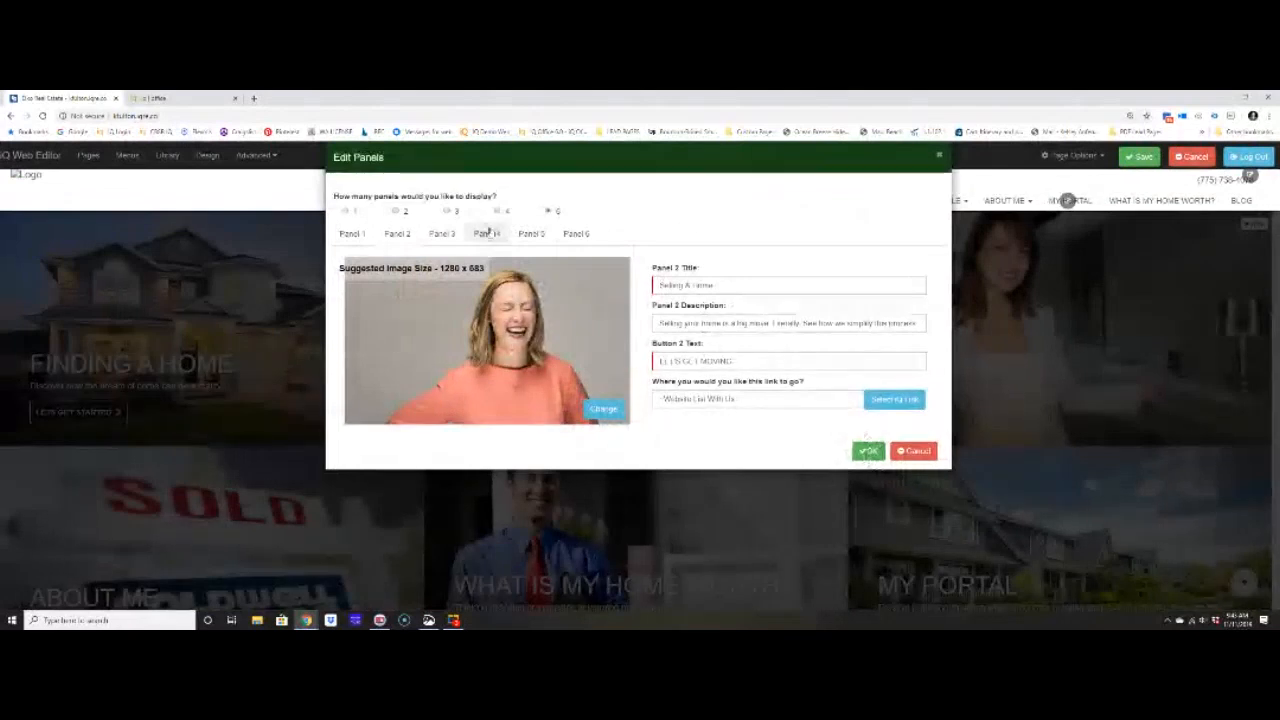
click(446, 234)
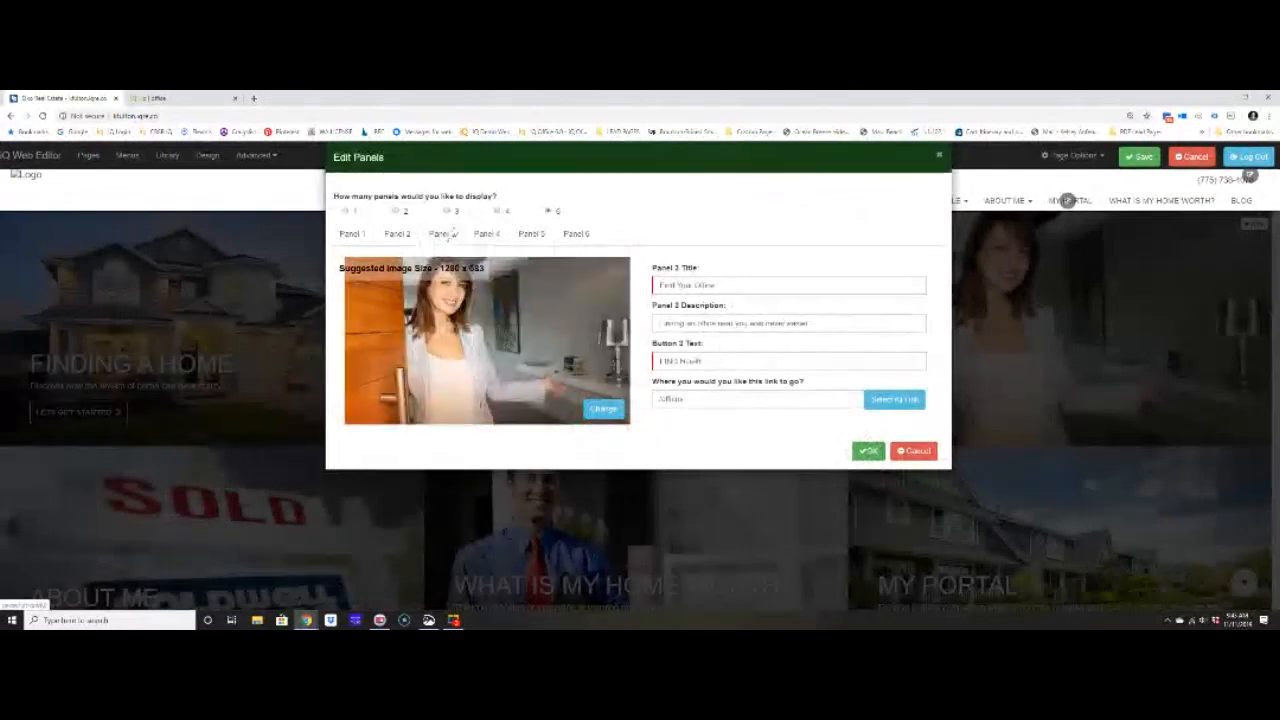
click(446, 211)
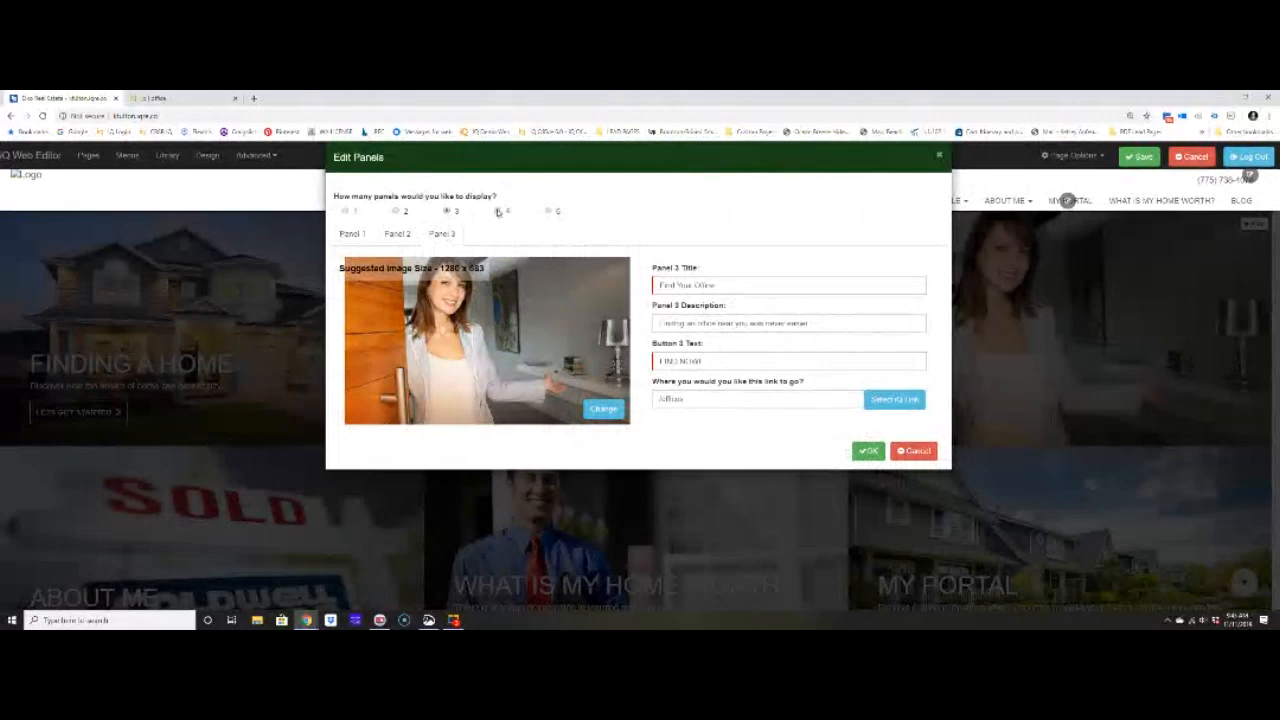
click(498, 211)
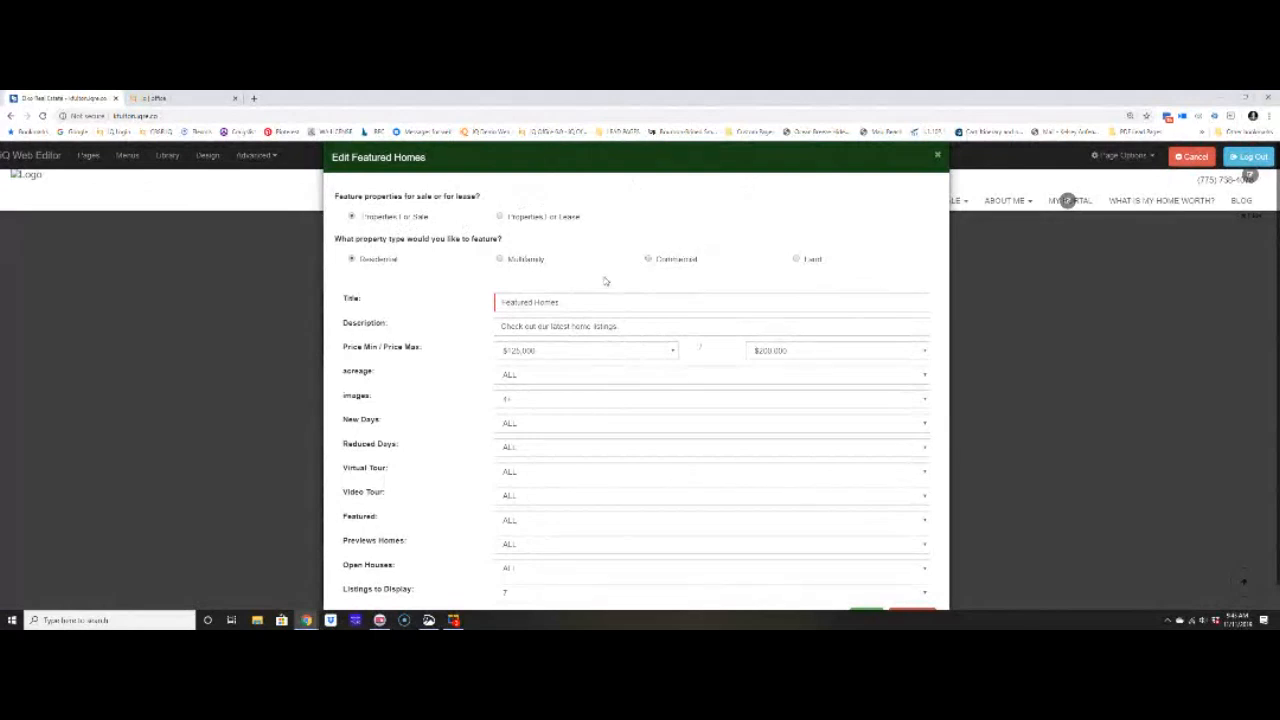
- Change the title of the Featured Homes section to "Brand New Listings"
triple_click(571, 302)
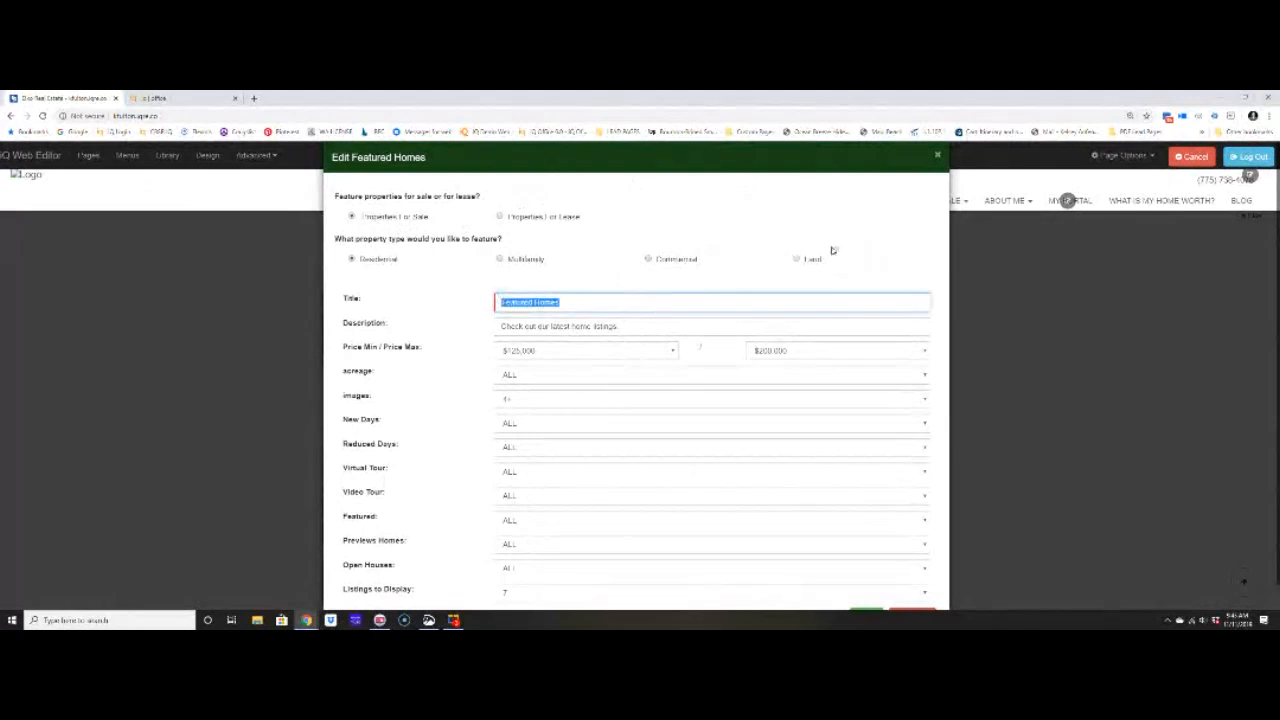
text(New)
key(BackSpace)
key(BackSpace)
key(BackSpace)
text(Brand New Listings)
key(Tab)
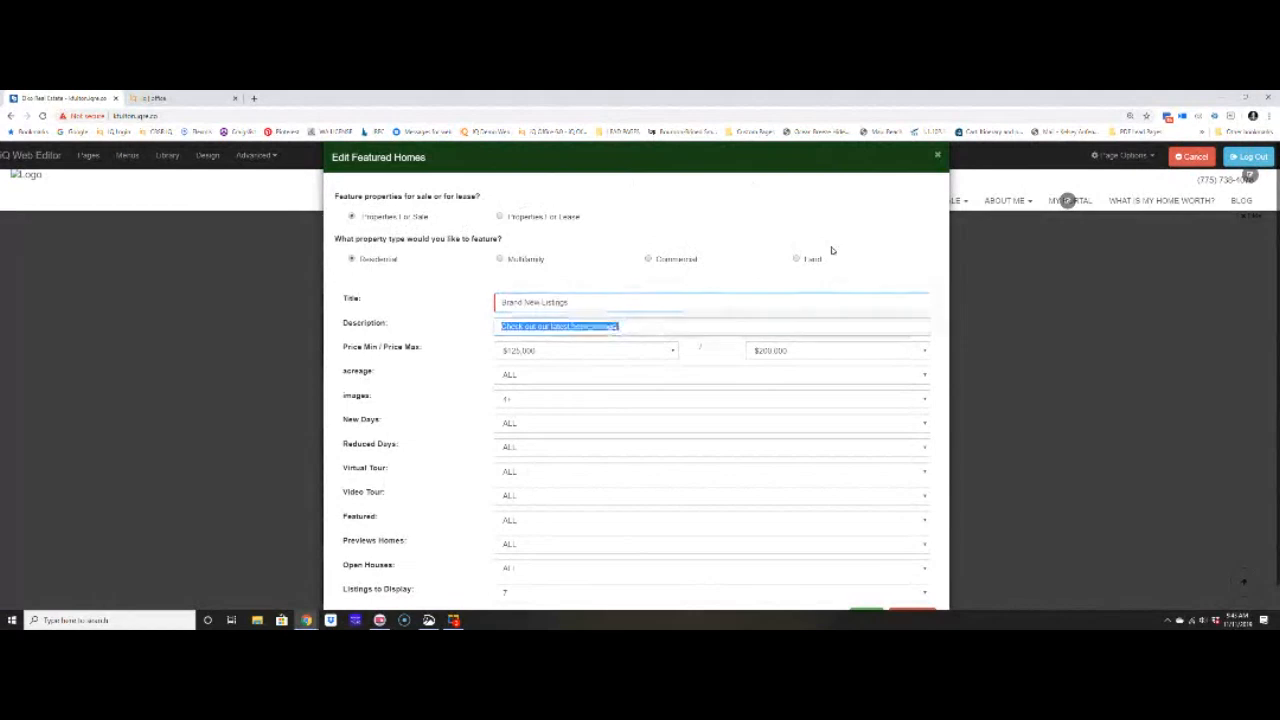
- Set the Featured Homes description to "Hot Off The Press- New Listings To Dallas Area"
text(Hot O)
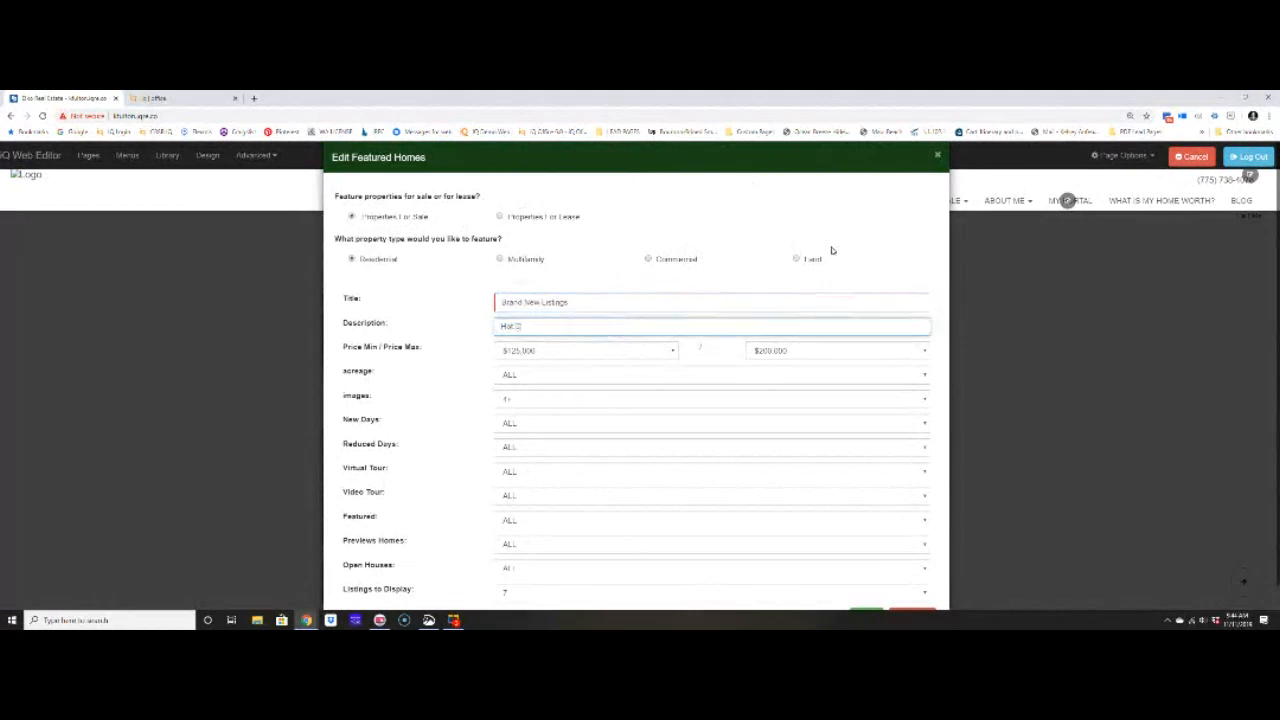
text(ff The Press)
text(- Now)
text( Listings)
text( to)
key(BackSpace)
key(BackSpace)
text(To Dallas Area!)
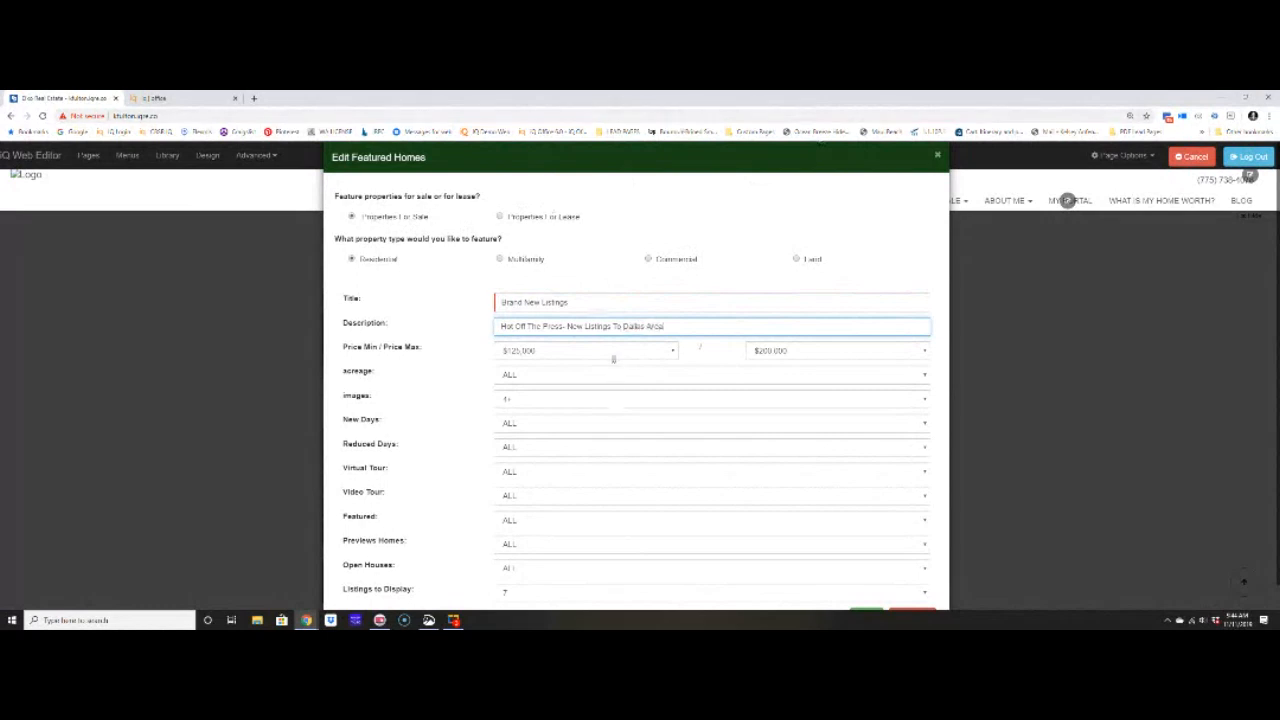
- Set the featured homes price range to No Min and No Max and the images filter to 1+
click(613, 351)
click(607, 365)
click(783, 353)
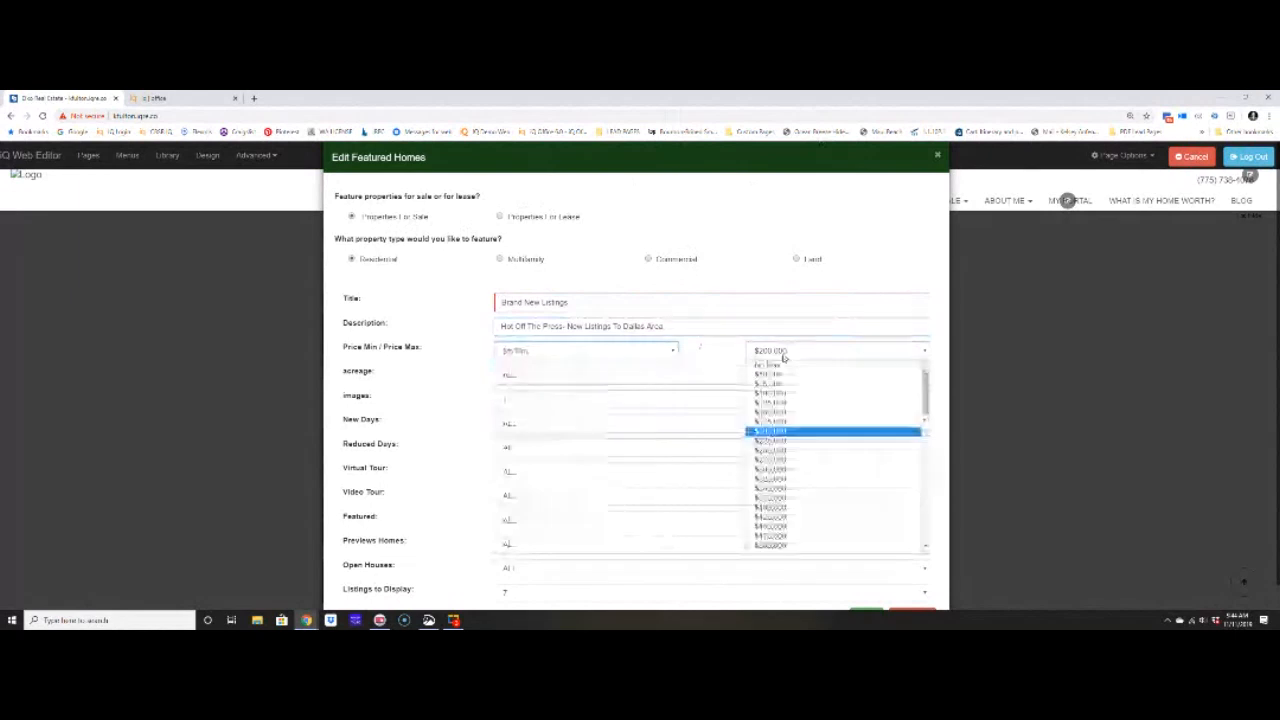
click(786, 365)
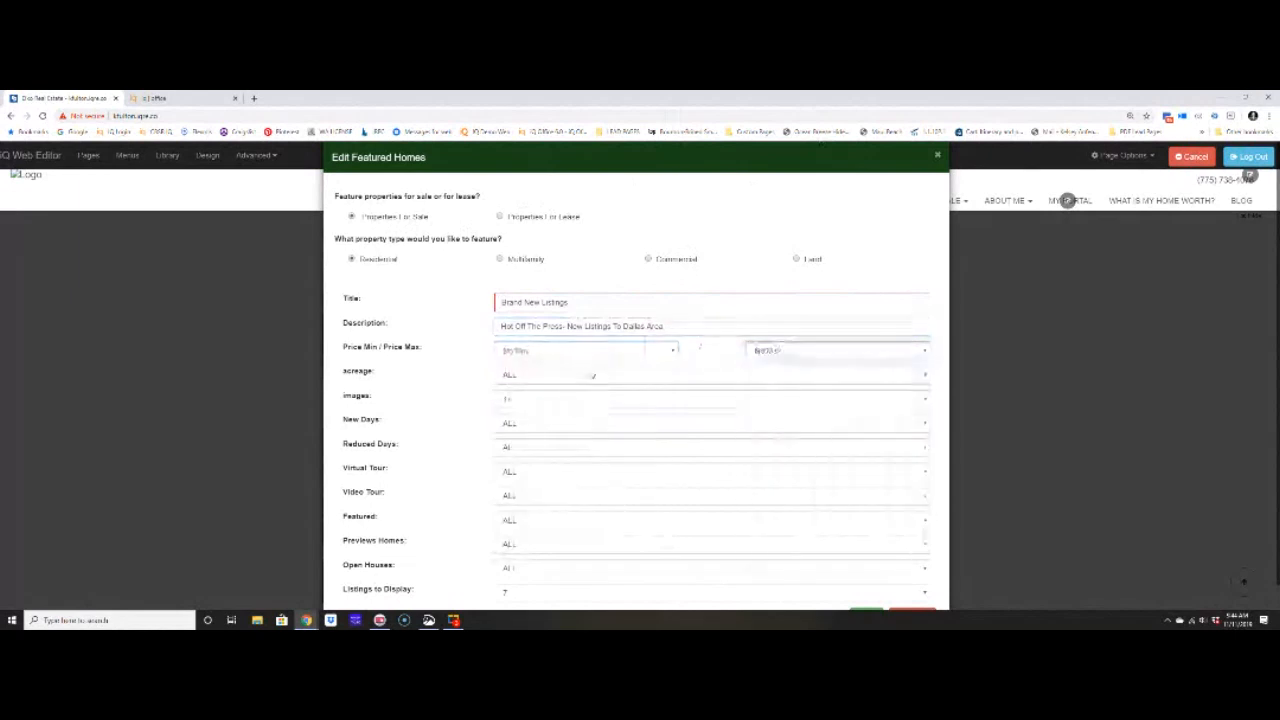
click(526, 399)
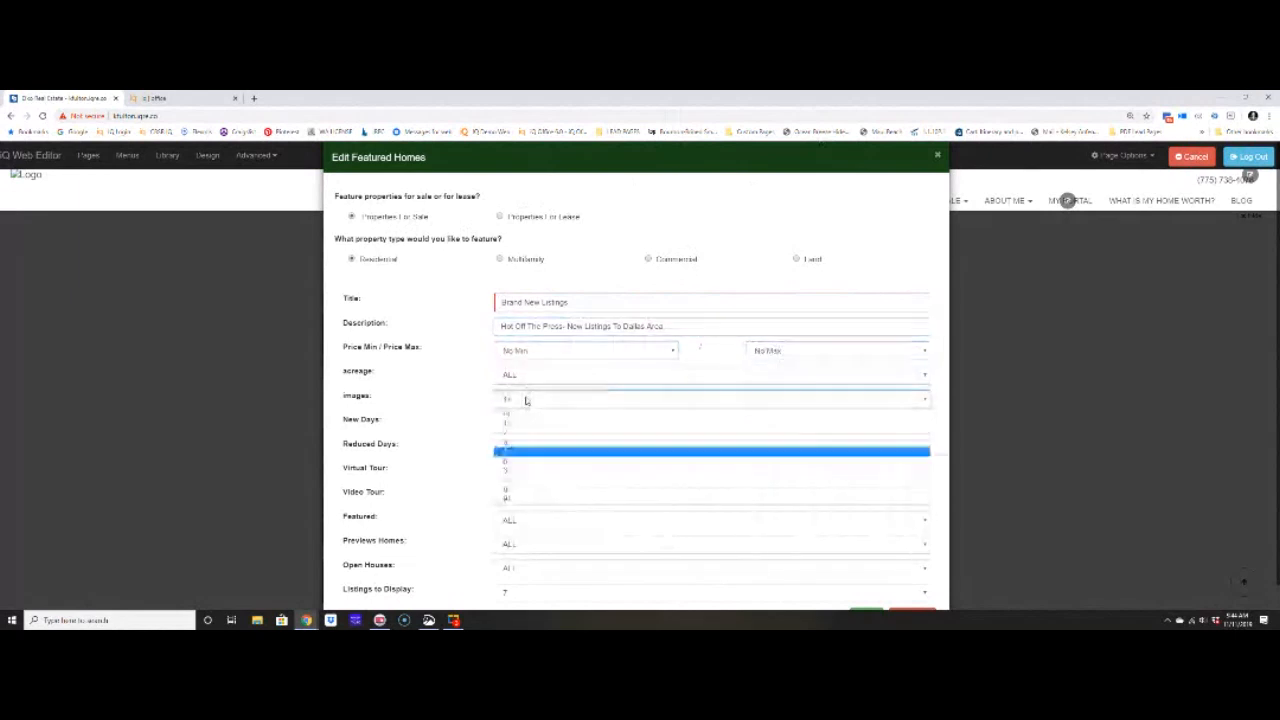
click(519, 414)
click(510, 402)
click(528, 424)
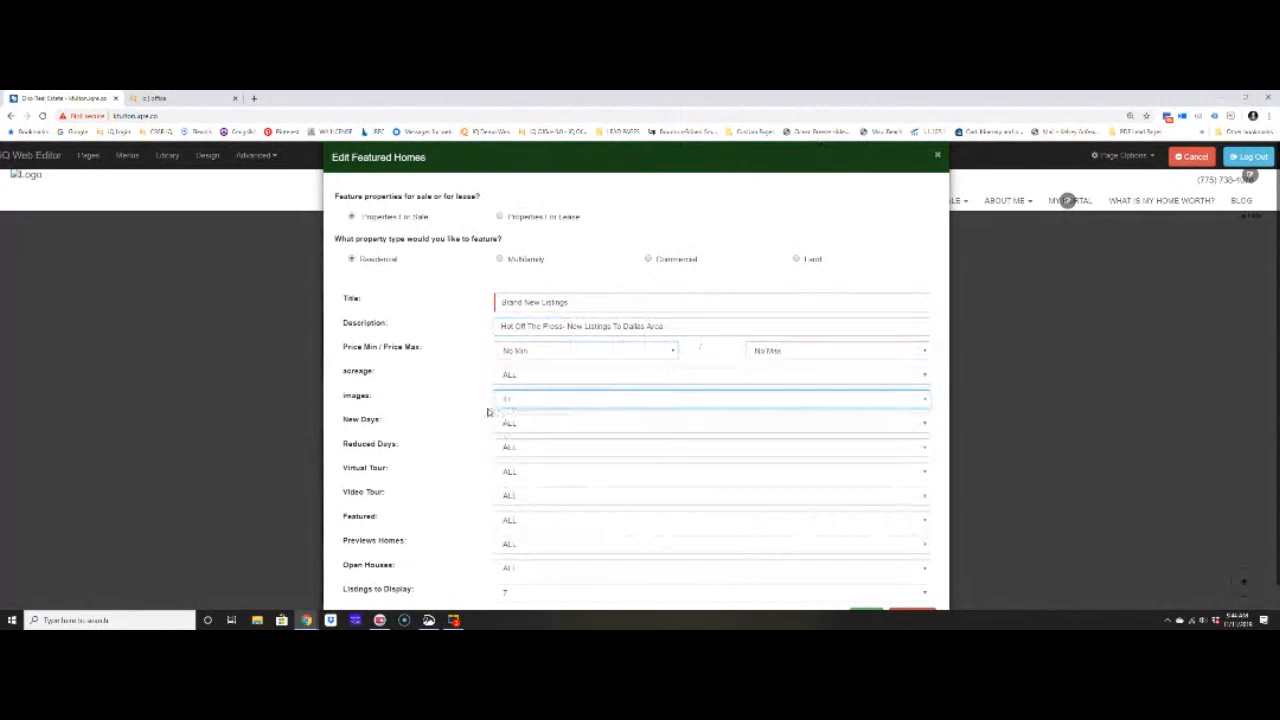
- Limit the featured homes to listings new within 5 days, display 30 listings, and save the settings
click(515, 424)
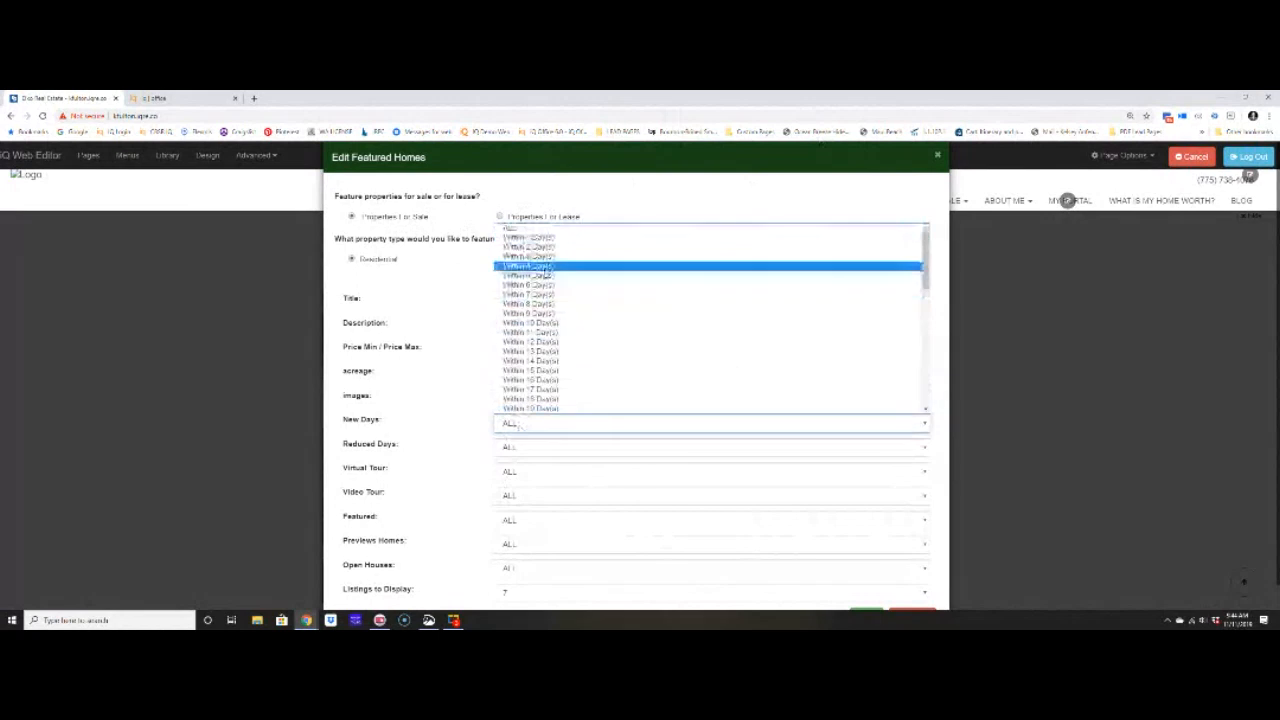
click(525, 265)
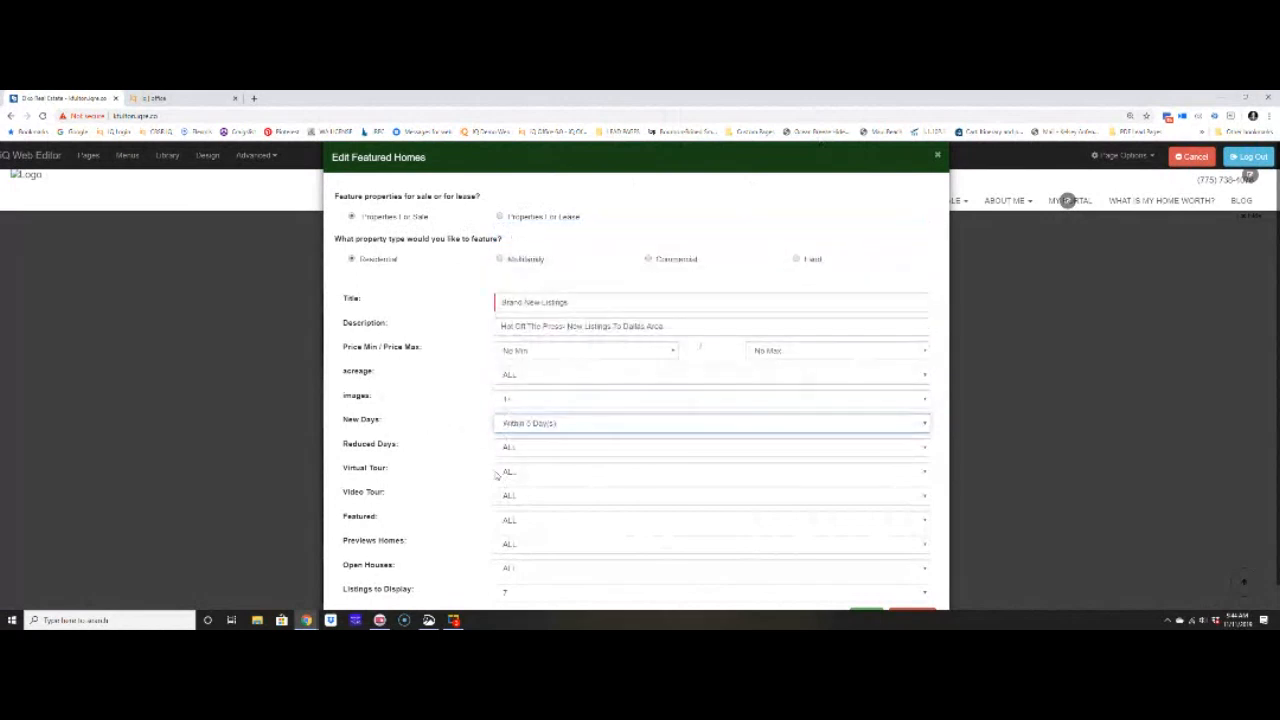
scroll(577, 571, down, 1)
click(577, 571)
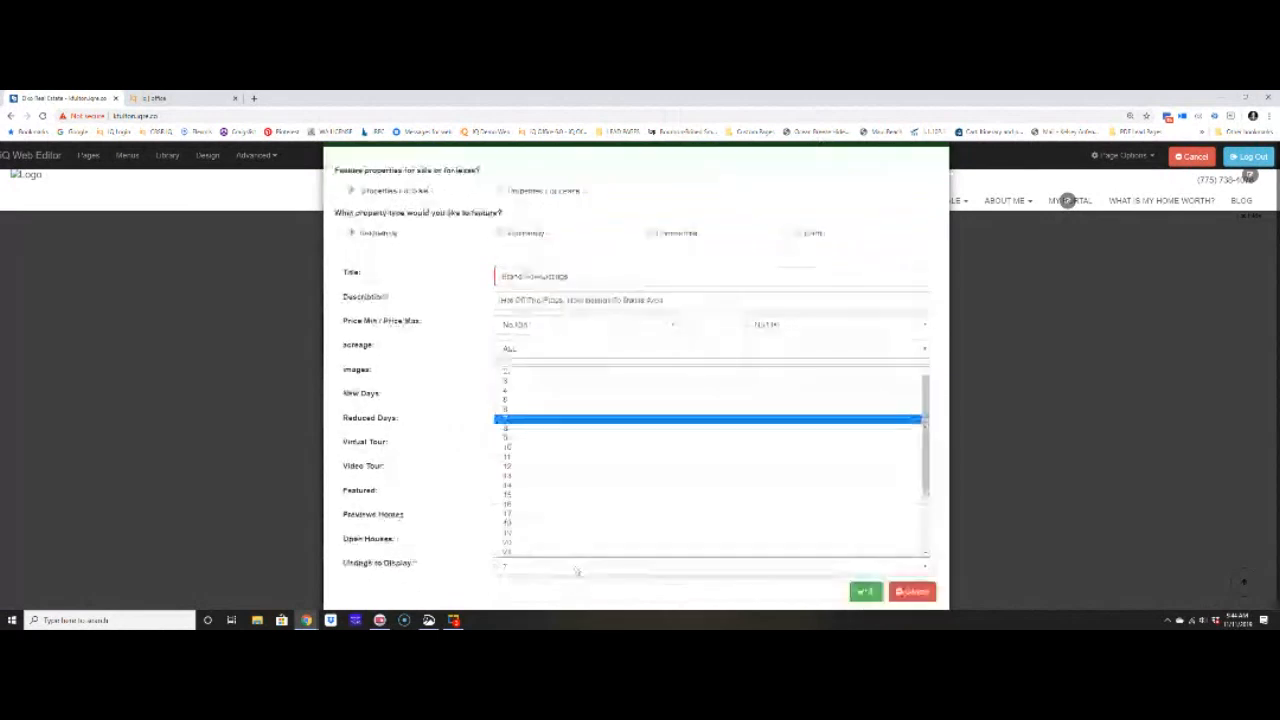
scroll(583, 485, down, 2)
click(552, 372)
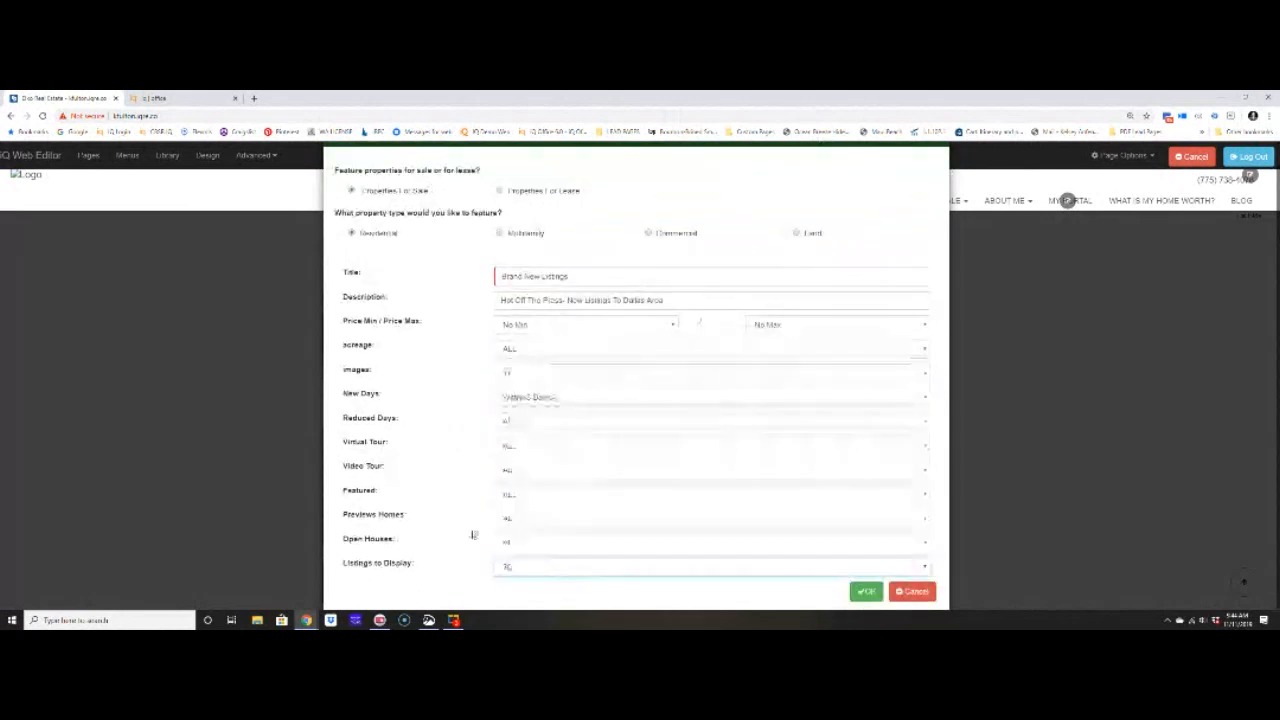
click(863, 593)
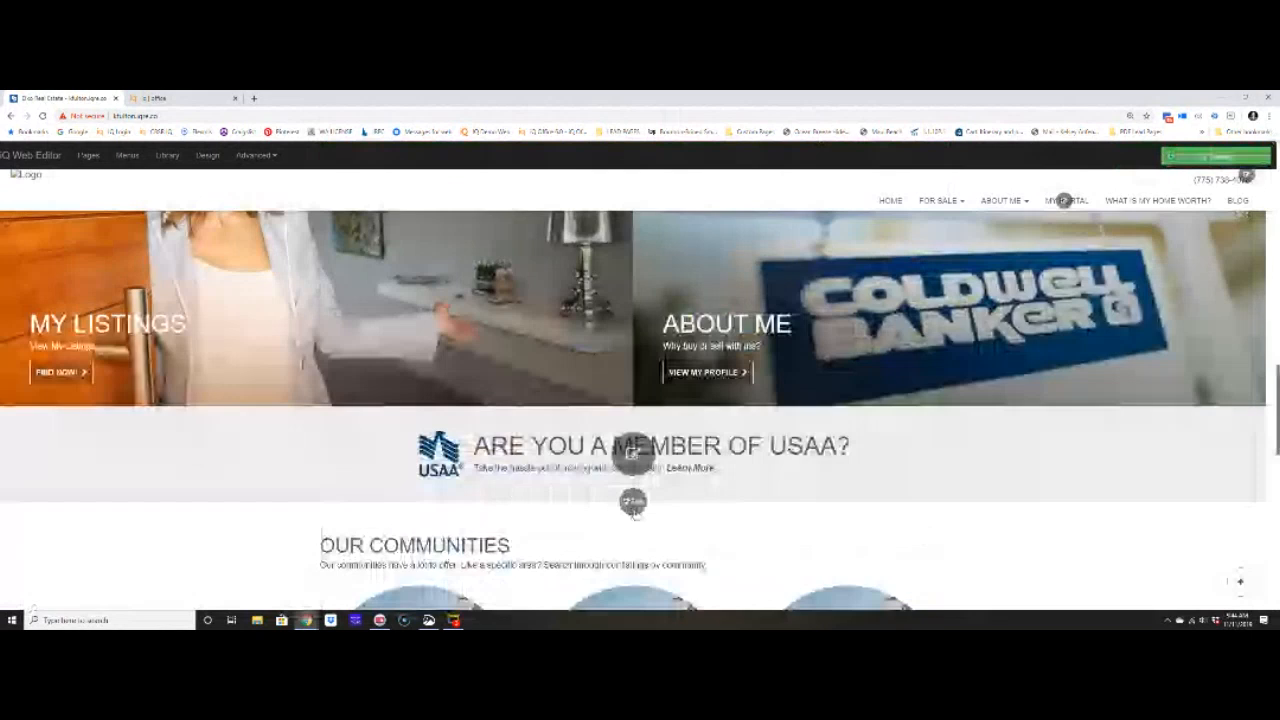
- Reopen the Featured Homes settings, set New Days to ALL, and save the change
click(633, 502)
click(581, 423)
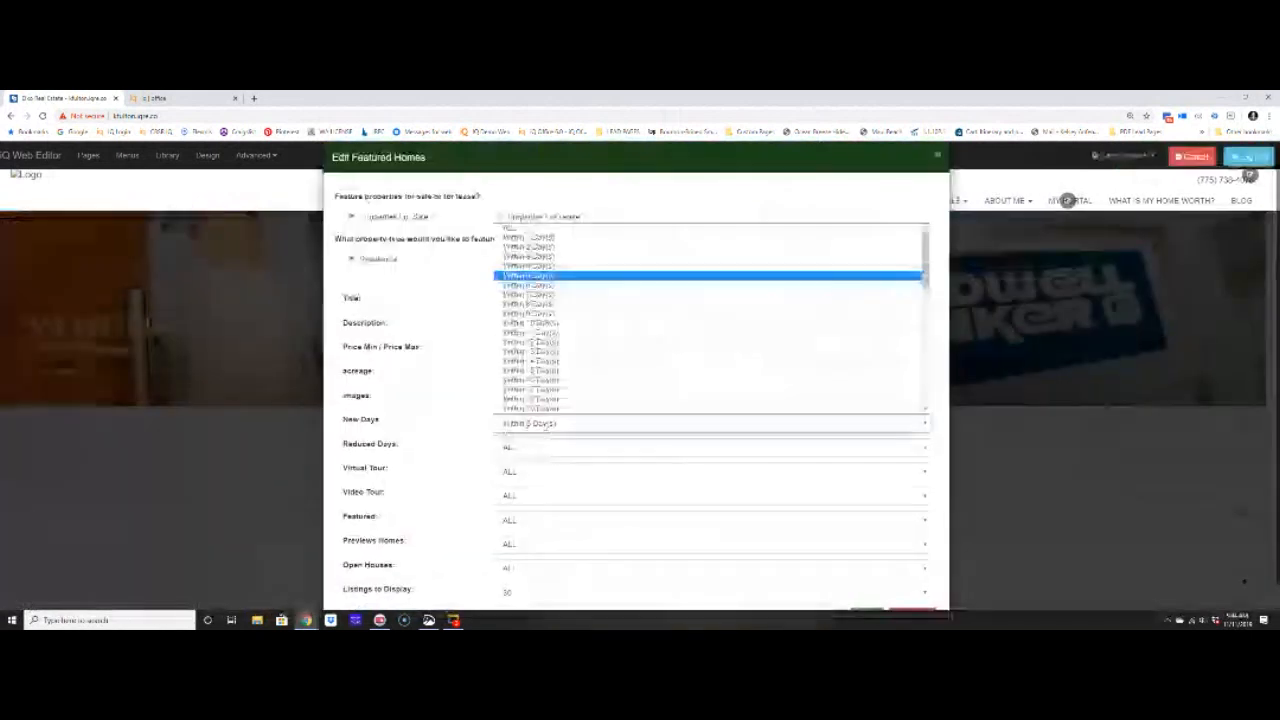
click(524, 228)
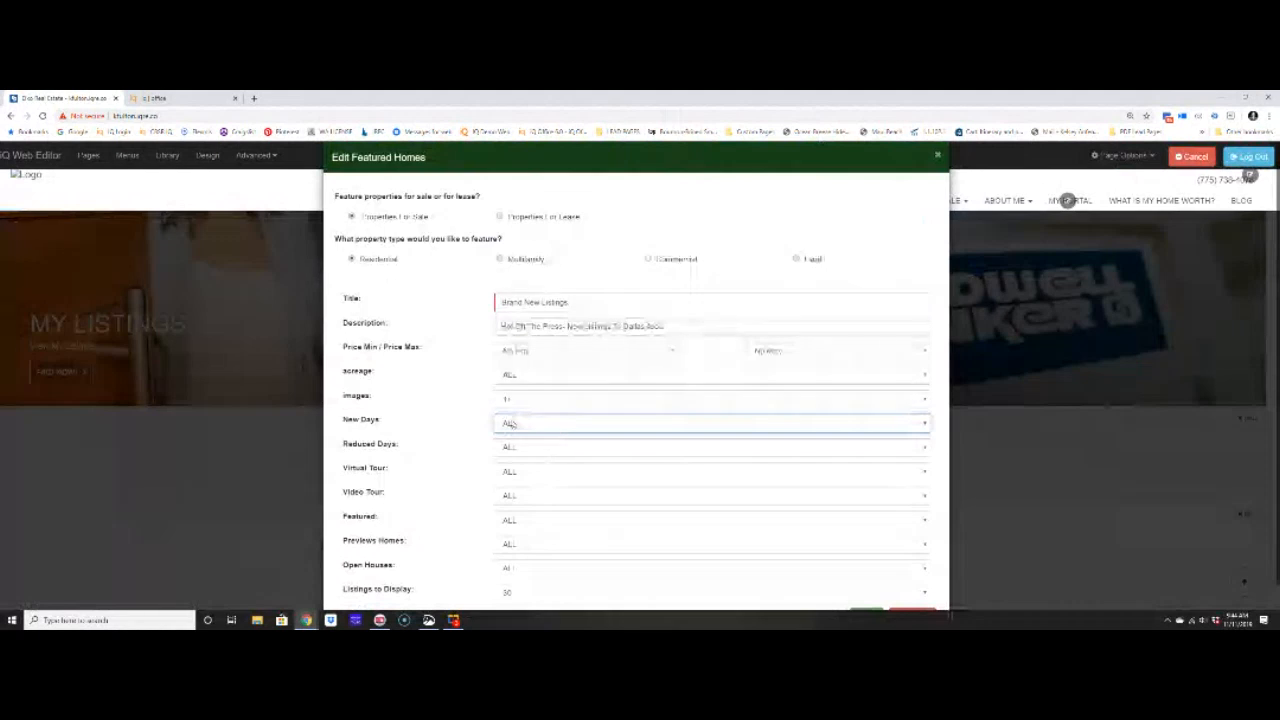
click(509, 423)
scroll(520, 405, down, 5)
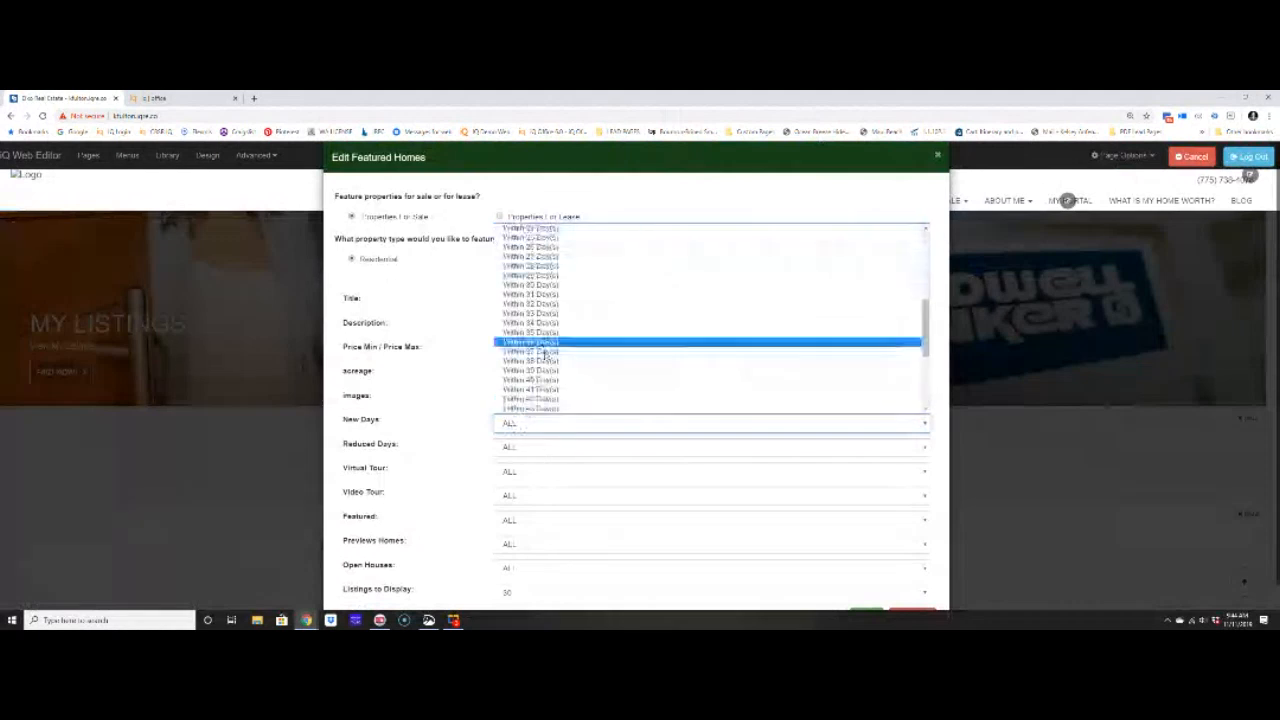
click(533, 425)
scroll(816, 453, down, 1)
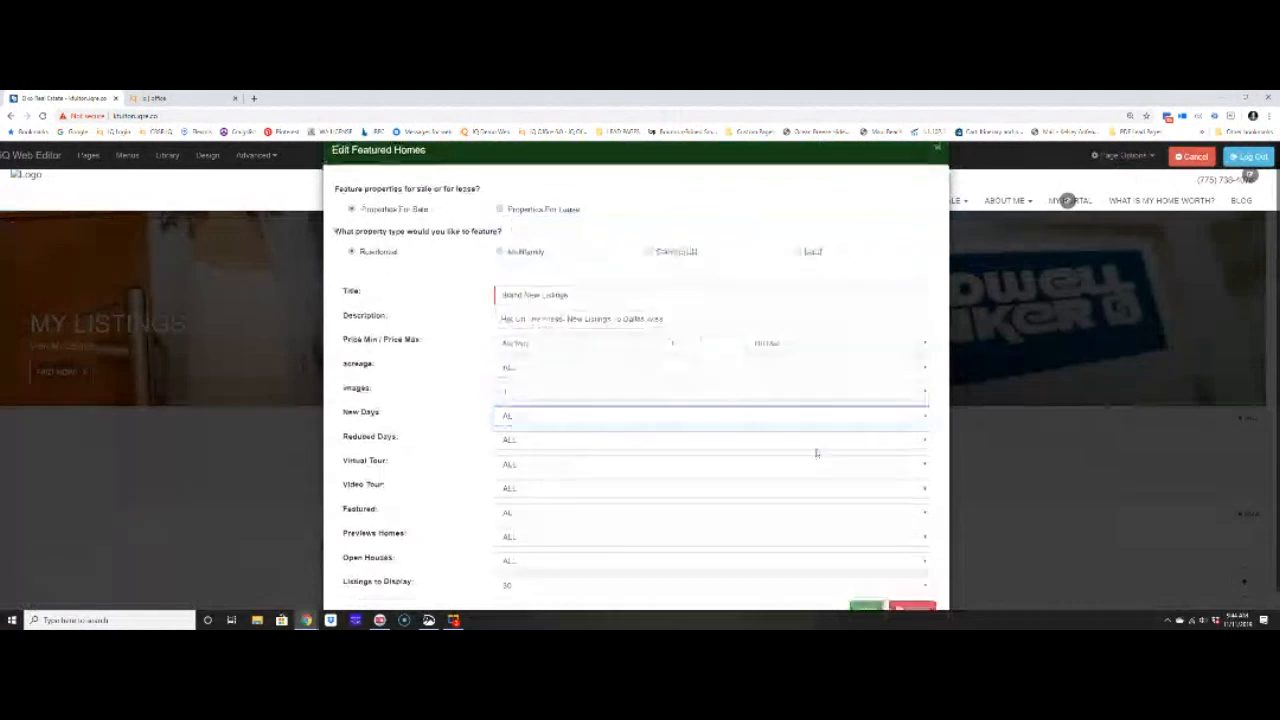
scroll(816, 453, down, 1)
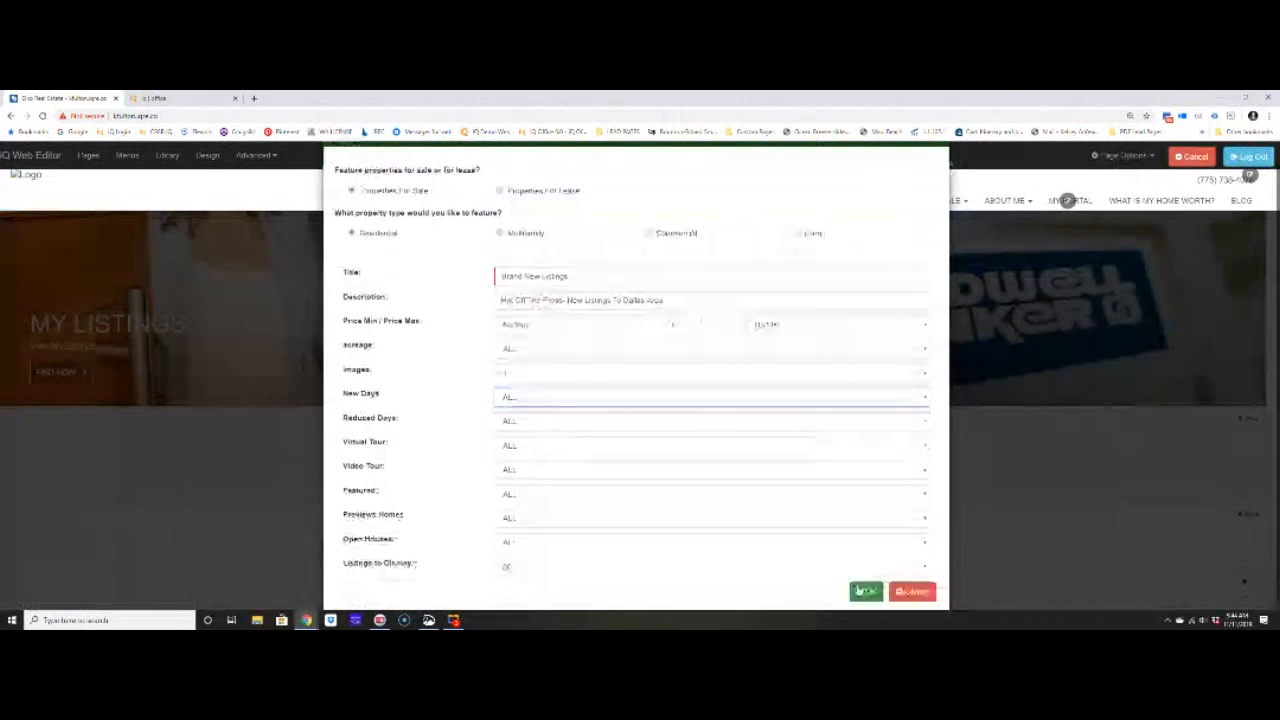
click(864, 591)
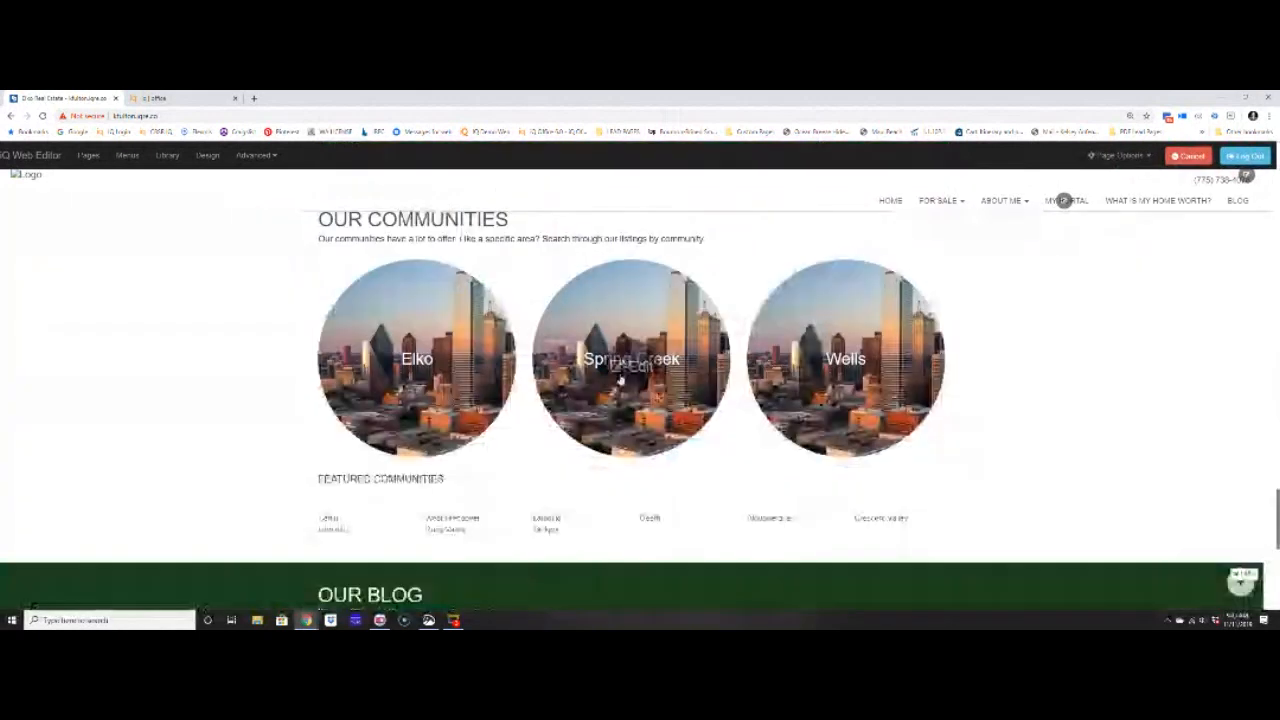
- Open the Our Communities area settings and set the Area 1 title to "Elko Area Listings"
click(622, 378)
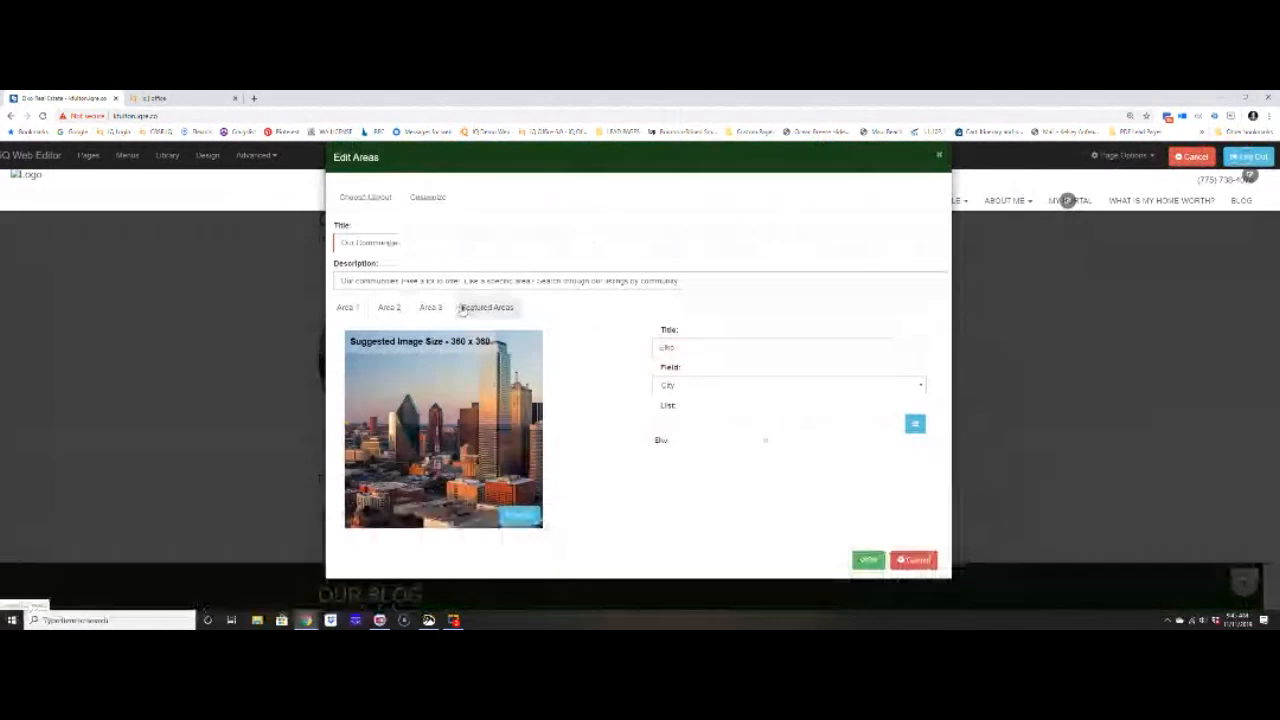
double_click(668, 347)
key(BackSpace)
text(Elko Area Listings)
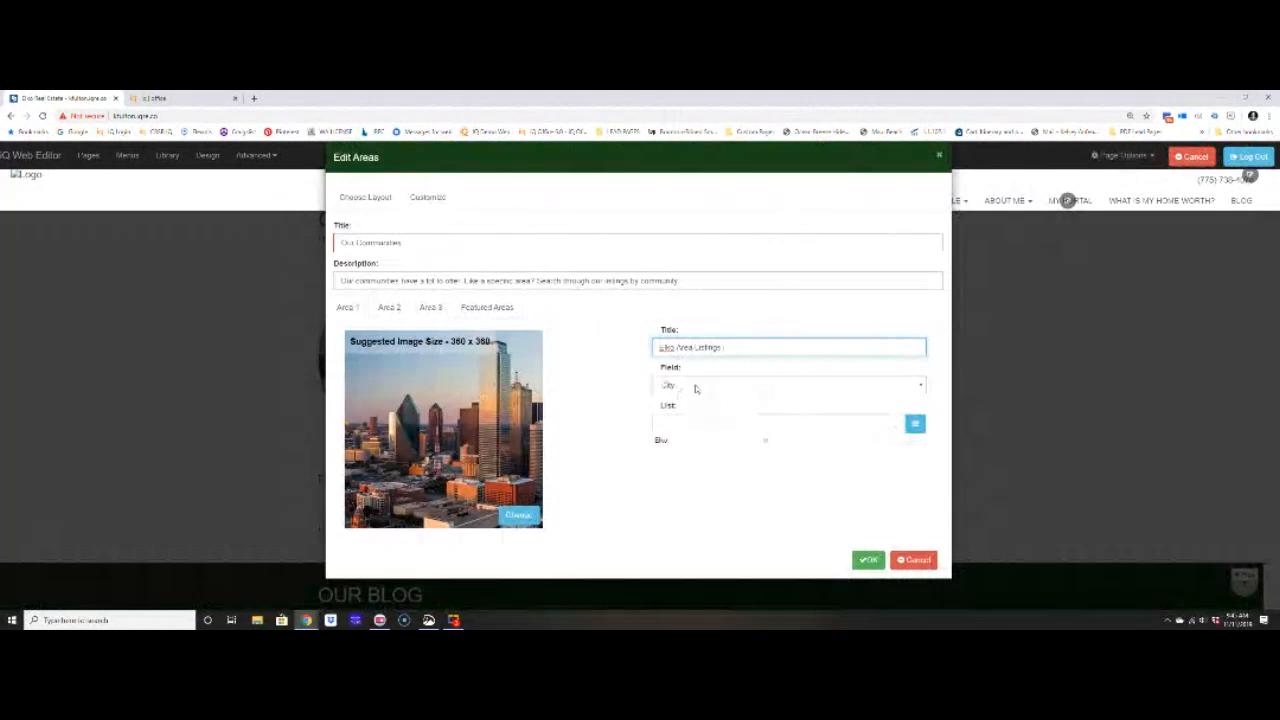
- Examine the cities available for Area 1 and the settings of the other community areas
click(915, 424)
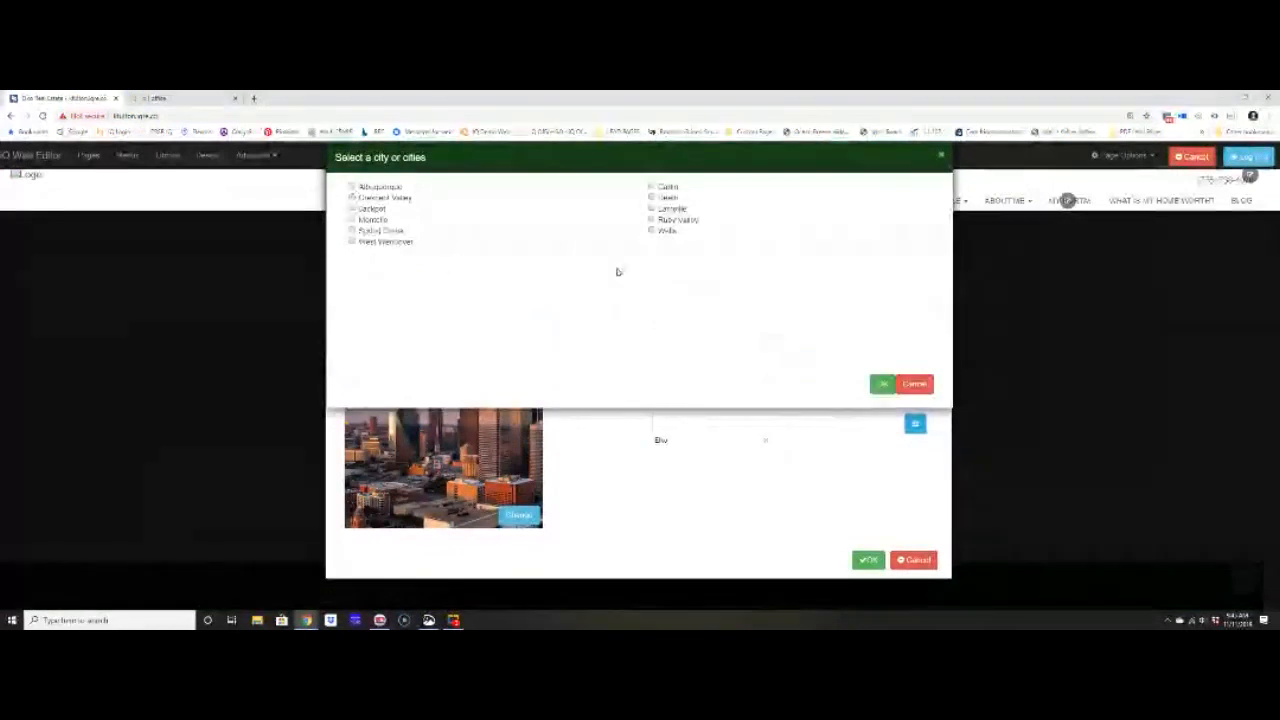
click(914, 385)
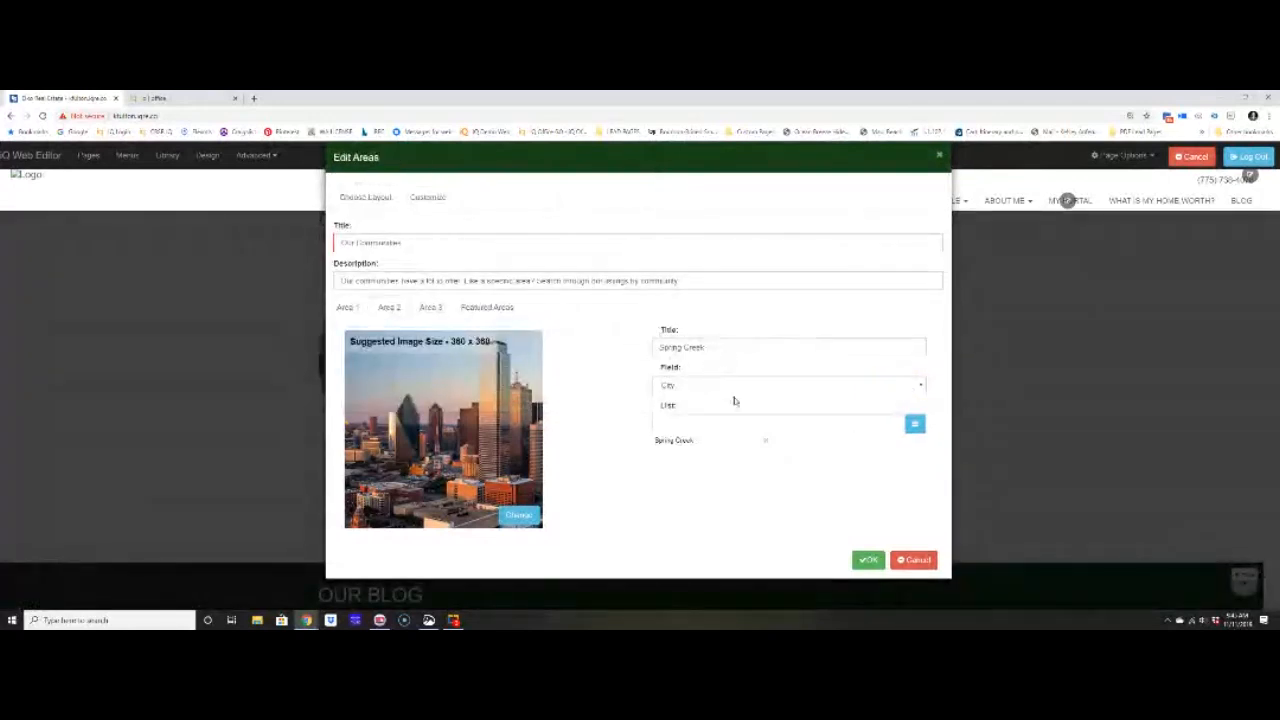
click(430, 309)
click(346, 308)
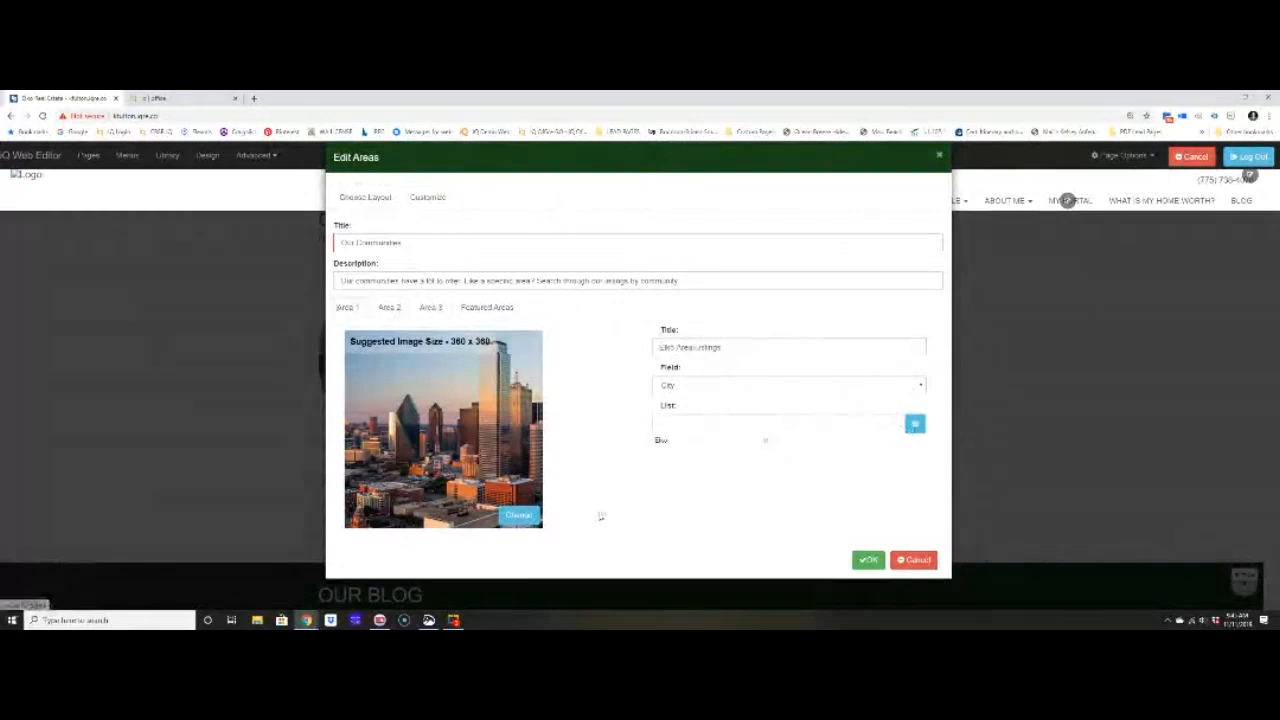
- Upload a portrait photo to the image library and crop it for use as the Area 1 image
click(518, 516)
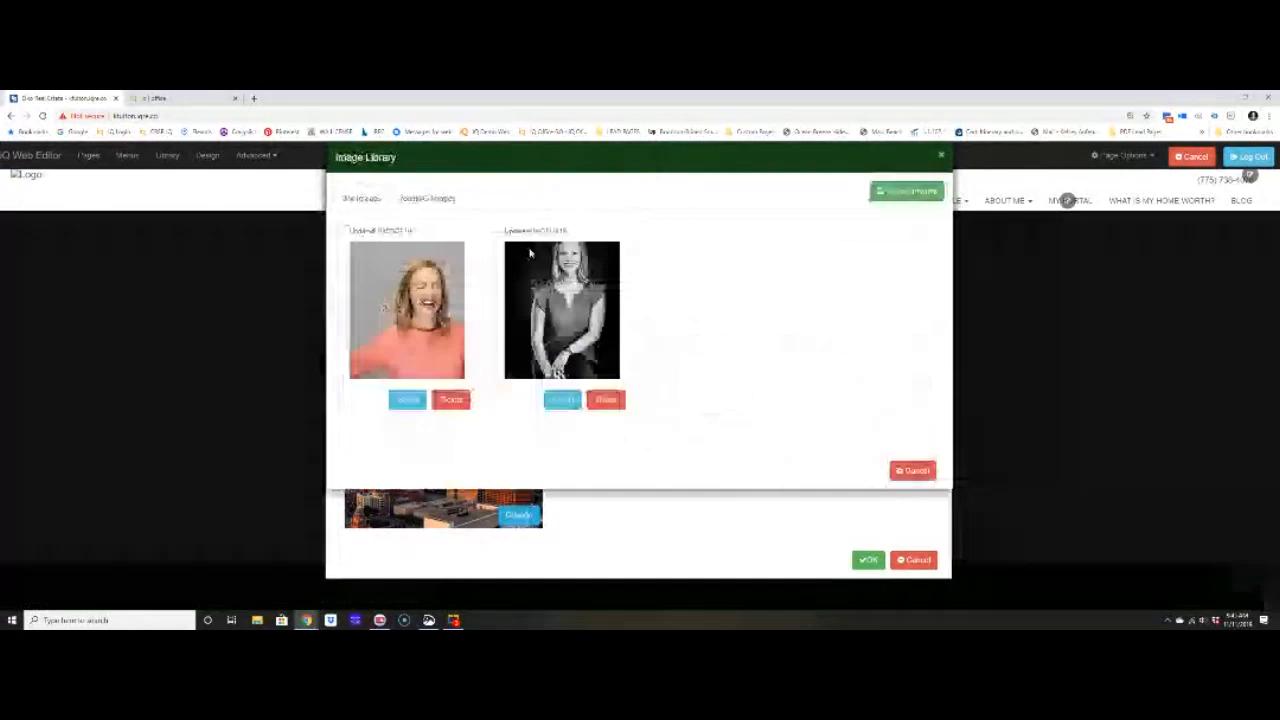
click(428, 199)
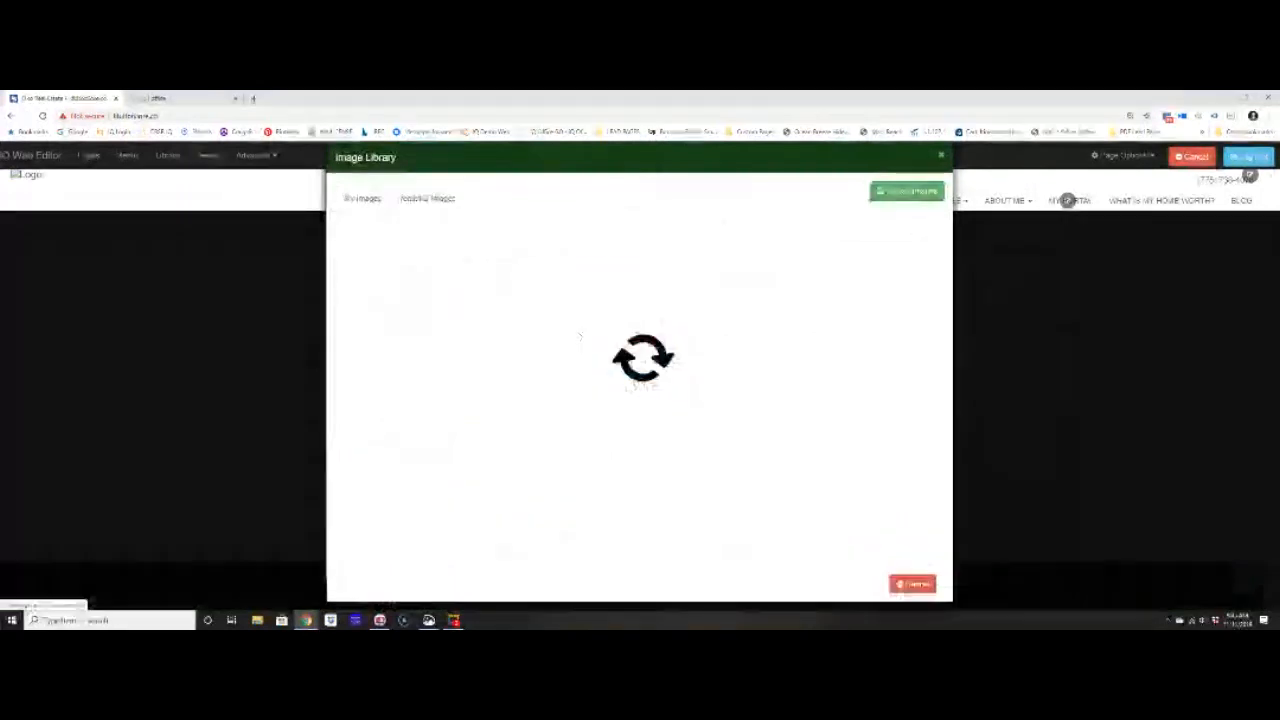
click(877, 189)
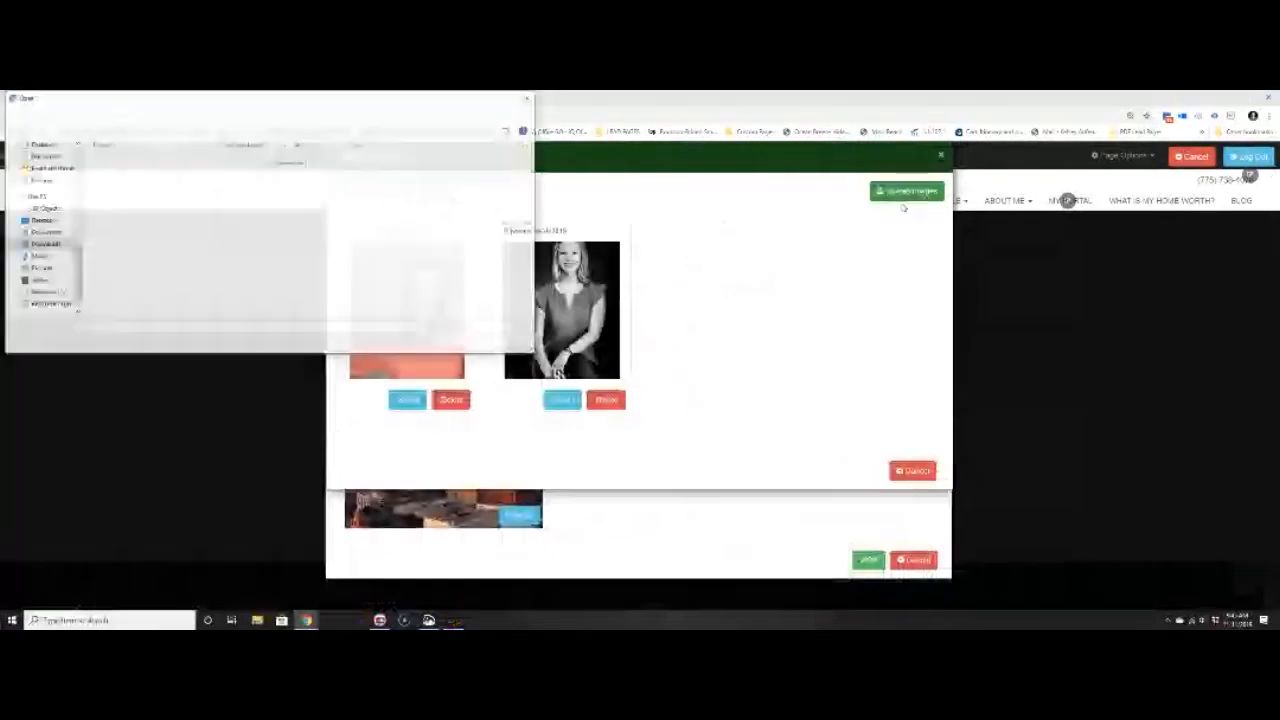
click(44, 172)
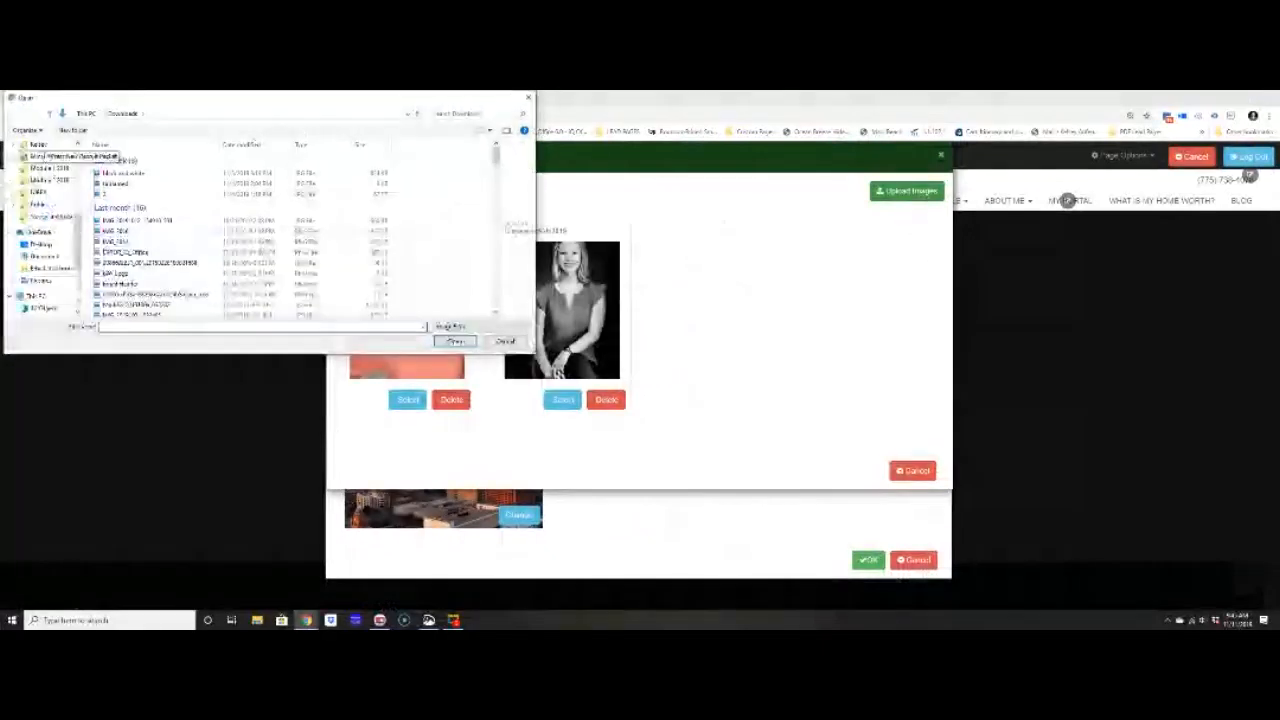
double_click(118, 264)
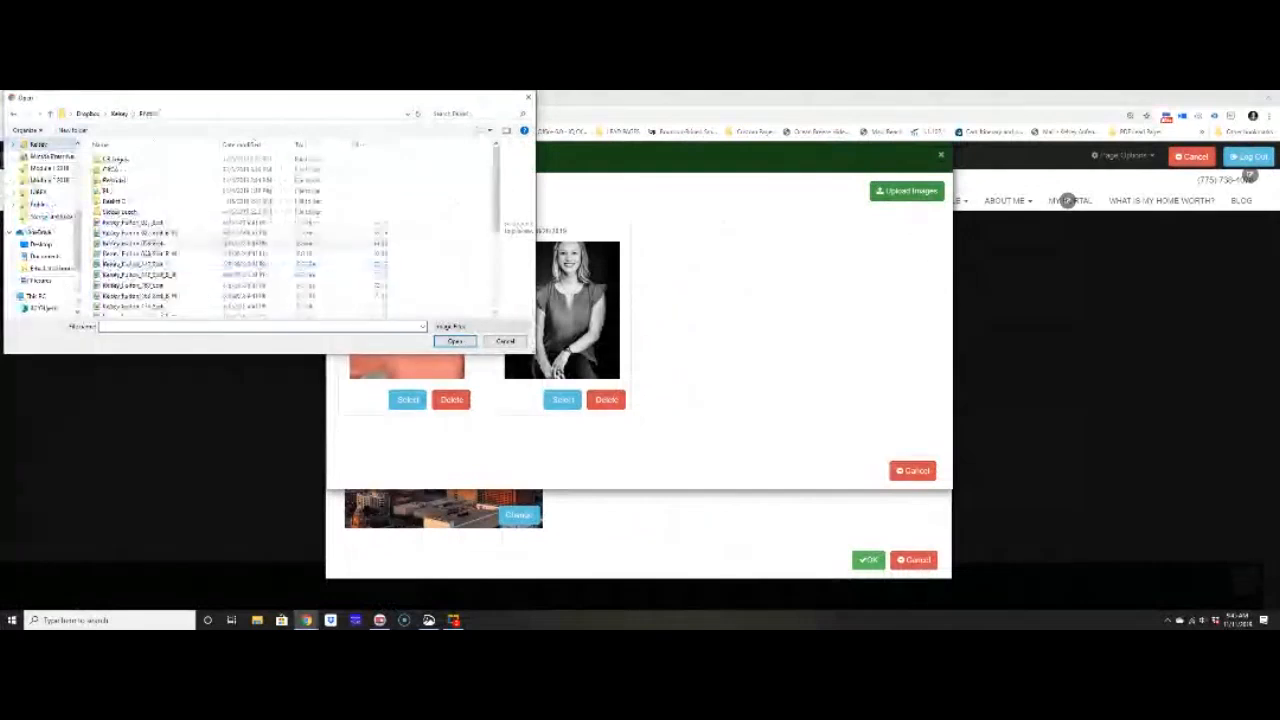
click(505, 341)
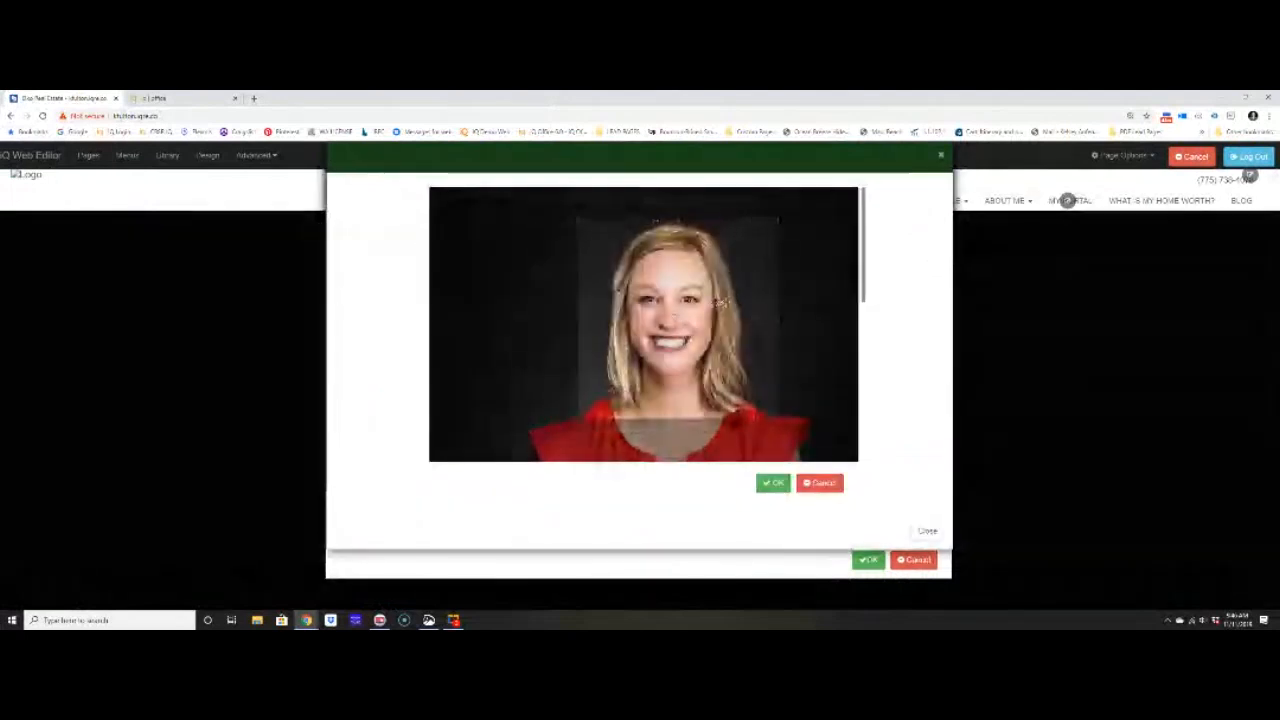
click(773, 483)
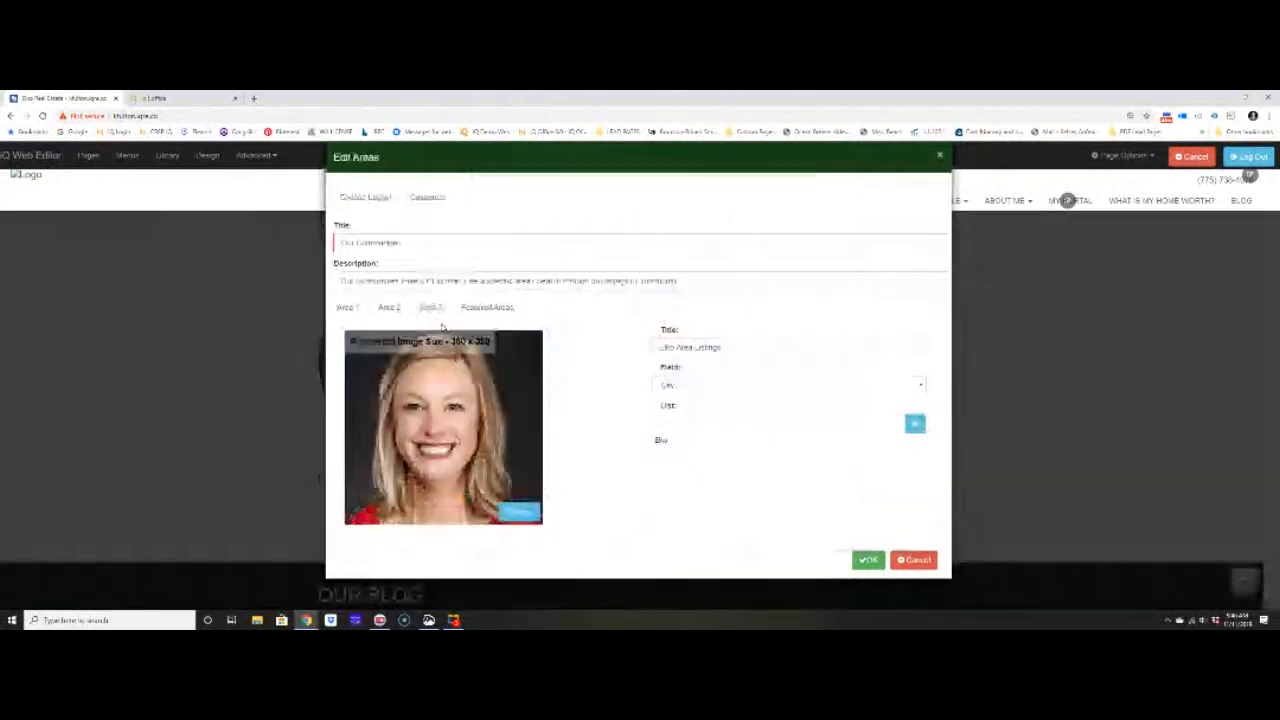
- Change the Area 1 image to the house with the paved driveway from the realistiQ Exterior images
click(516, 512)
click(420, 198)
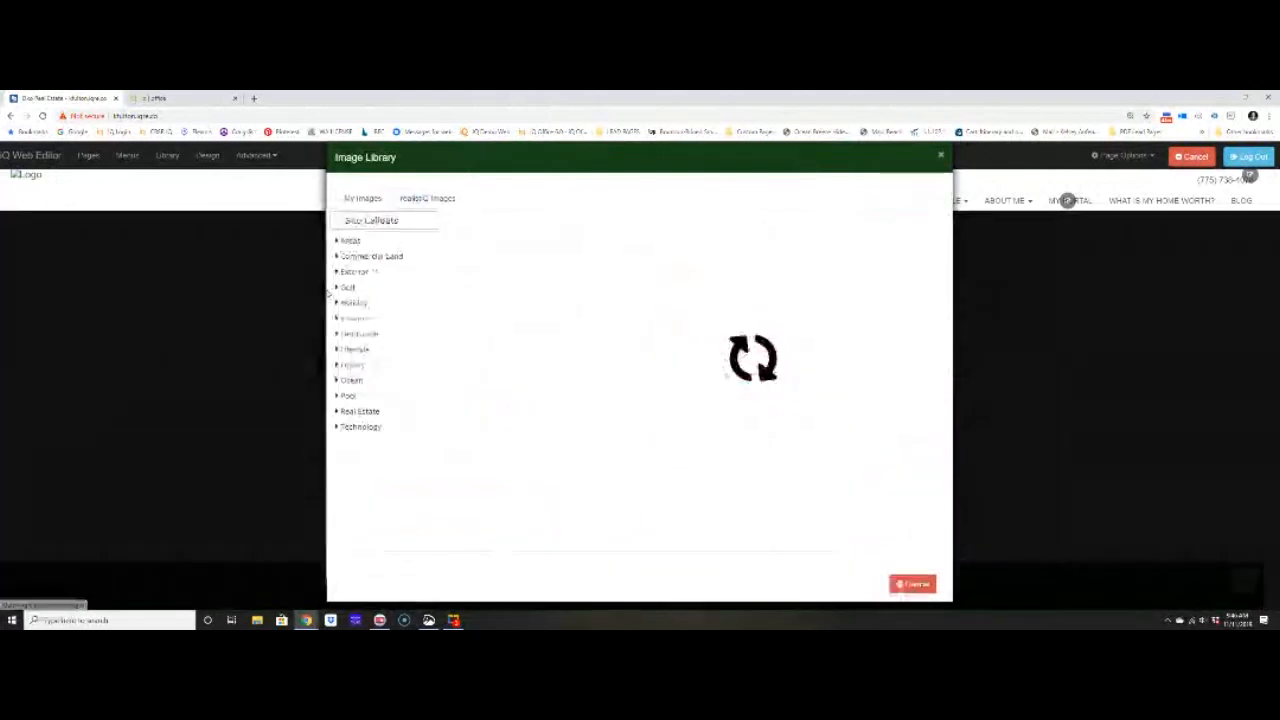
click(391, 416)
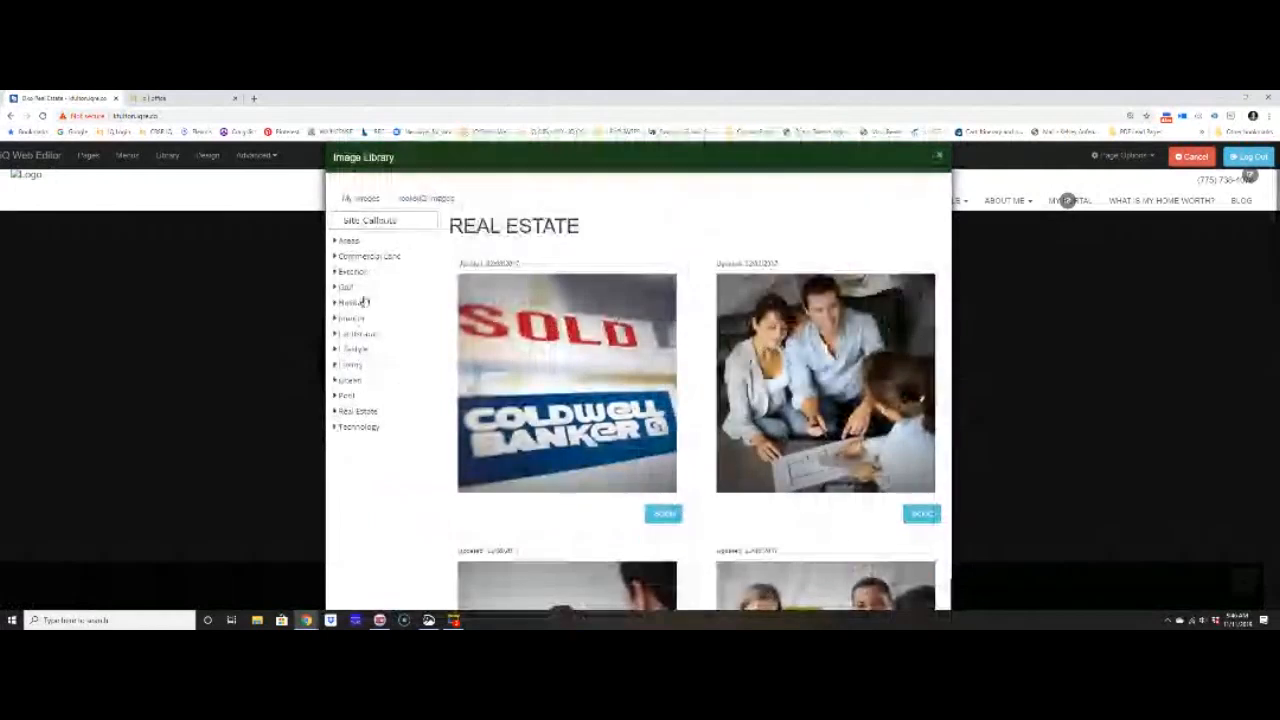
click(352, 271)
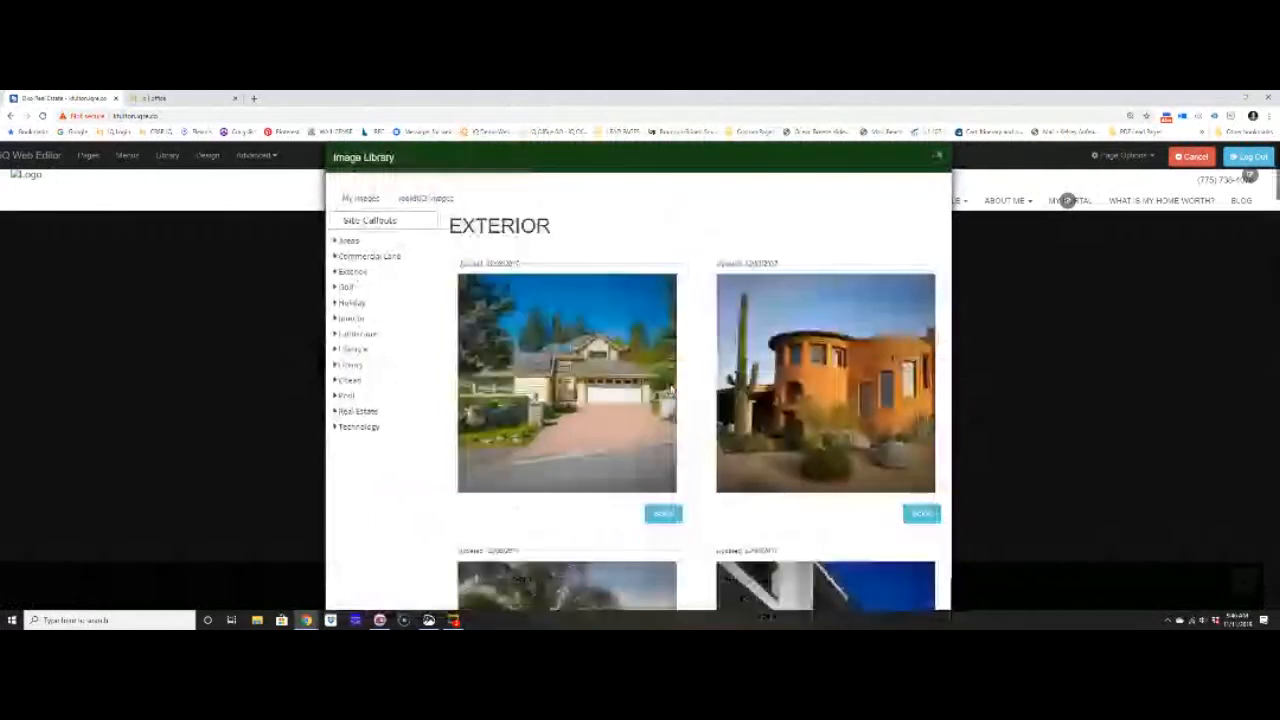
click(662, 513)
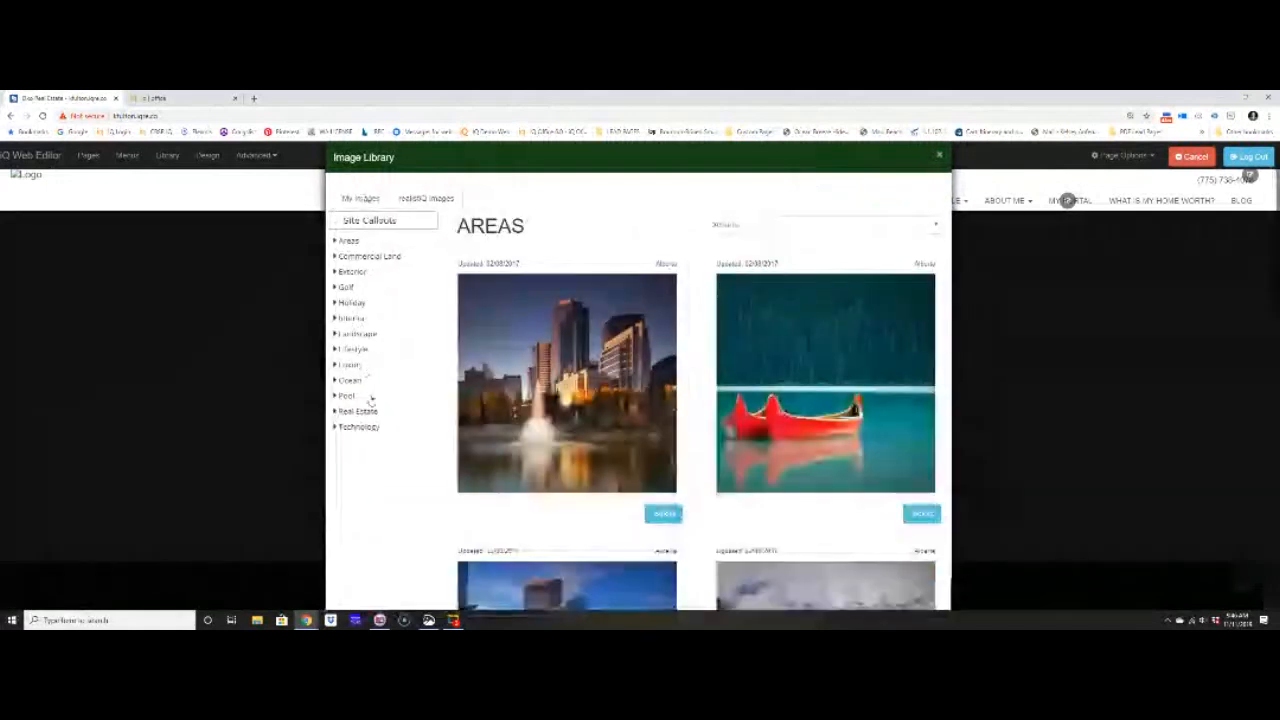
- Set the Area 2 image to the girl behind large pumpkins from the Fall group of the Holiday images
click(366, 318)
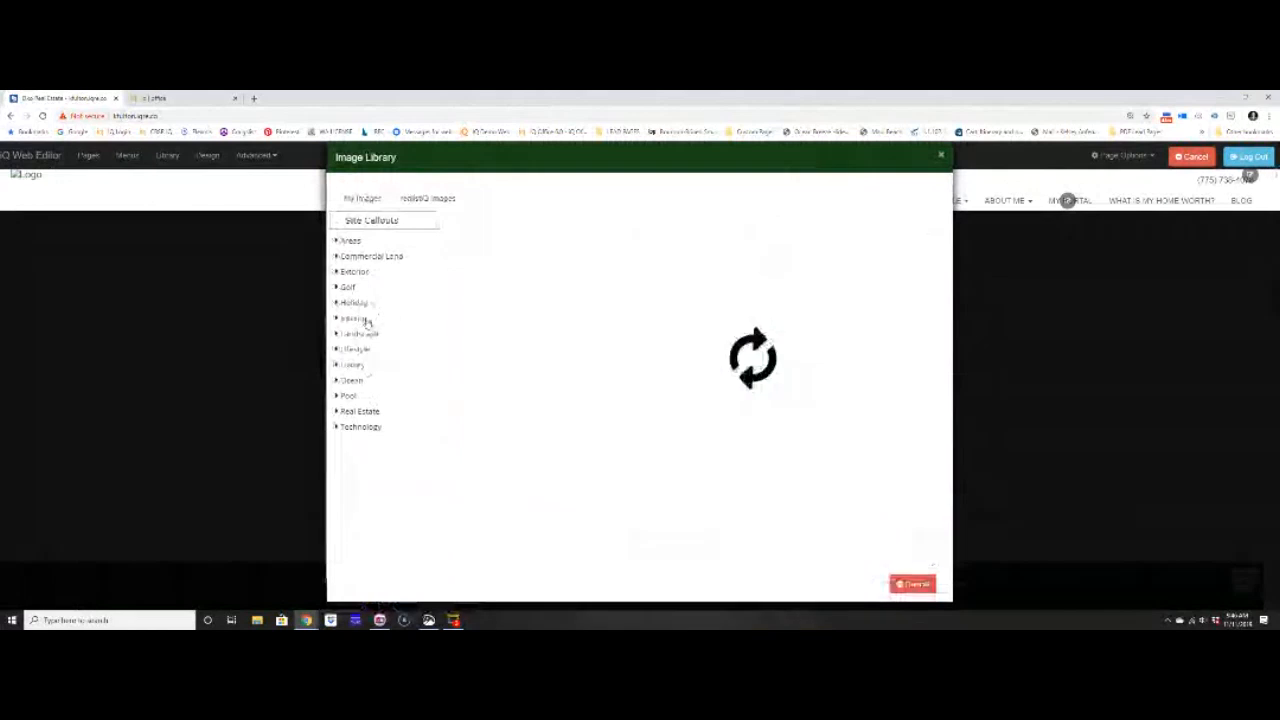
click(749, 224)
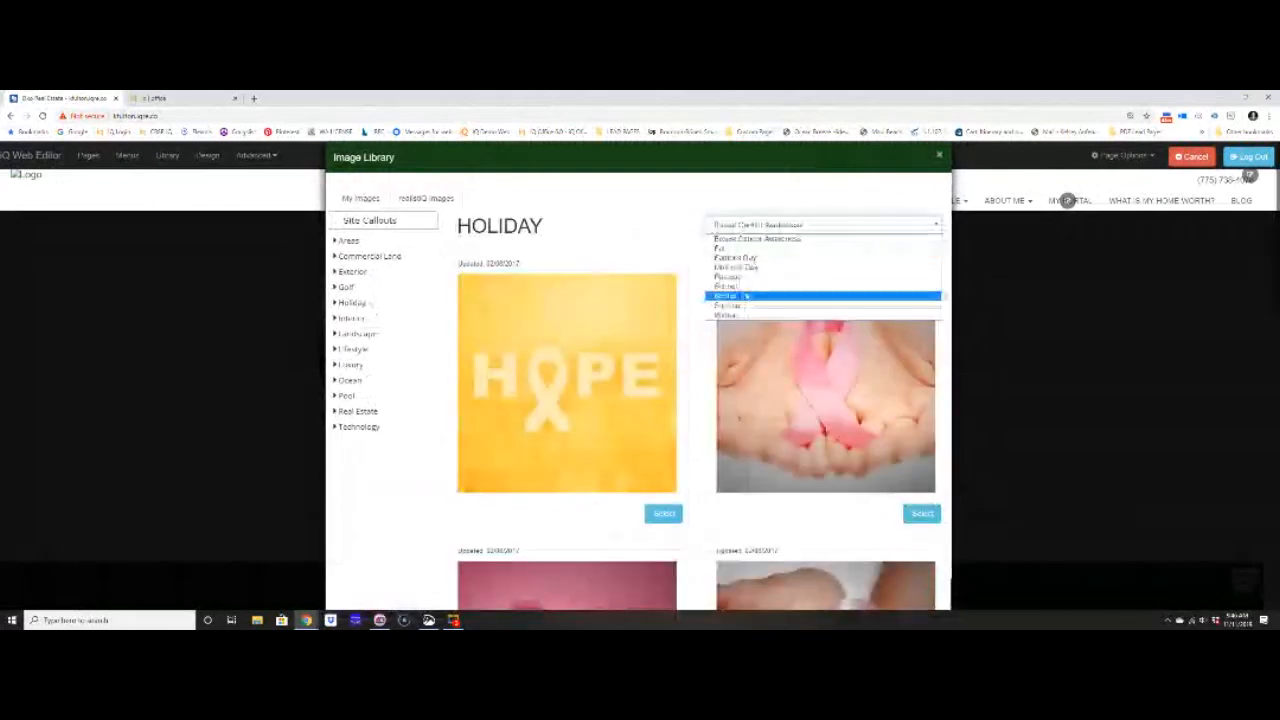
click(728, 246)
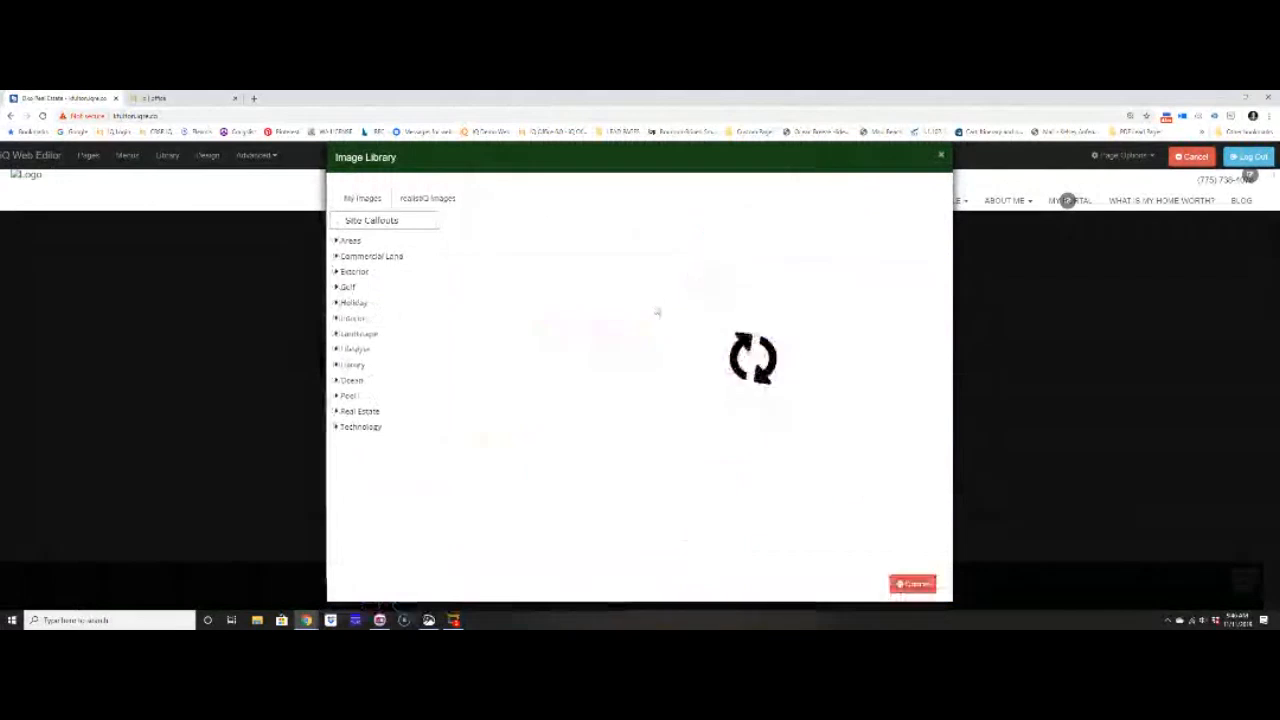
scroll(654, 306, down, 3)
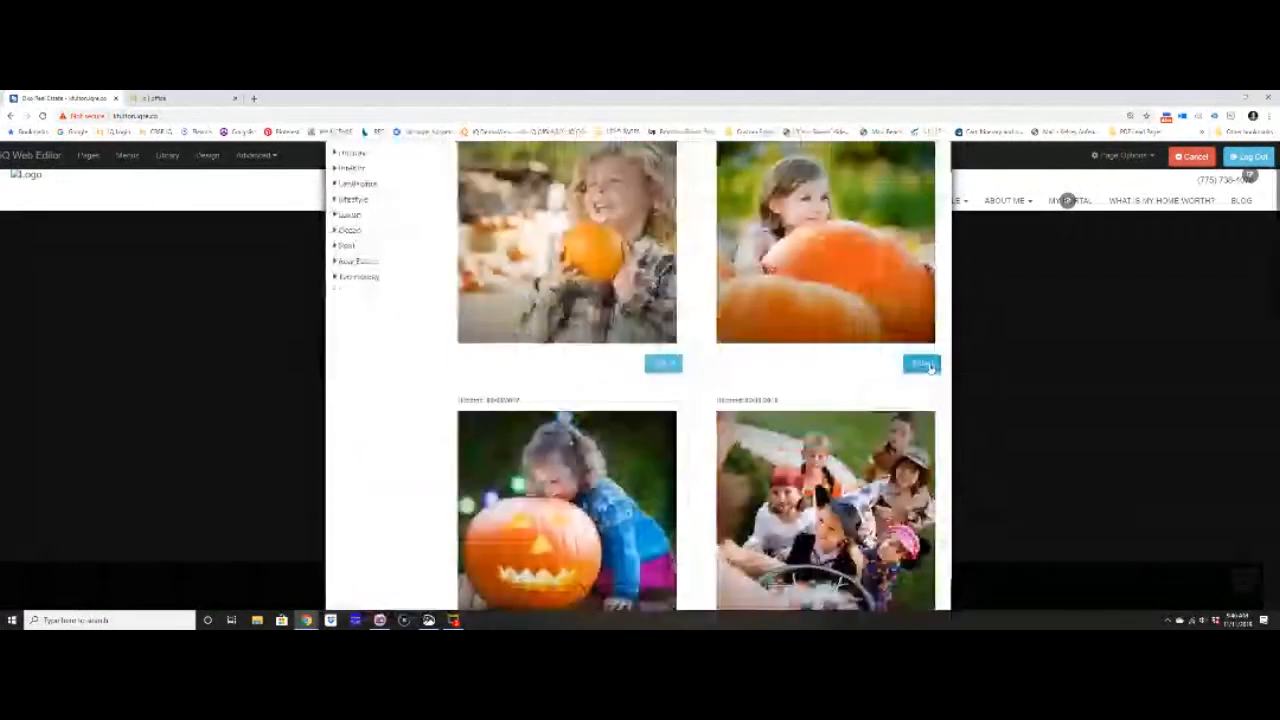
click(930, 369)
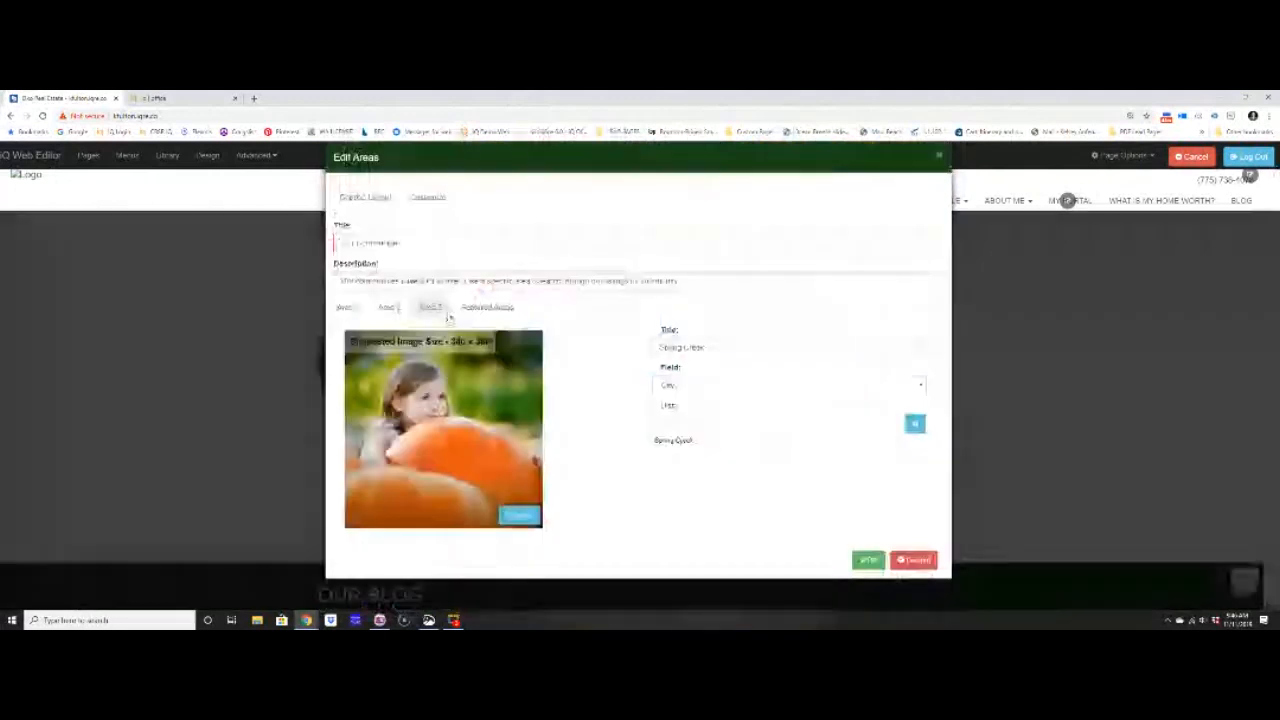
- Set the Area 3 image to the evening fire pit picture from the Luxury images and apply the area changes
click(441, 310)
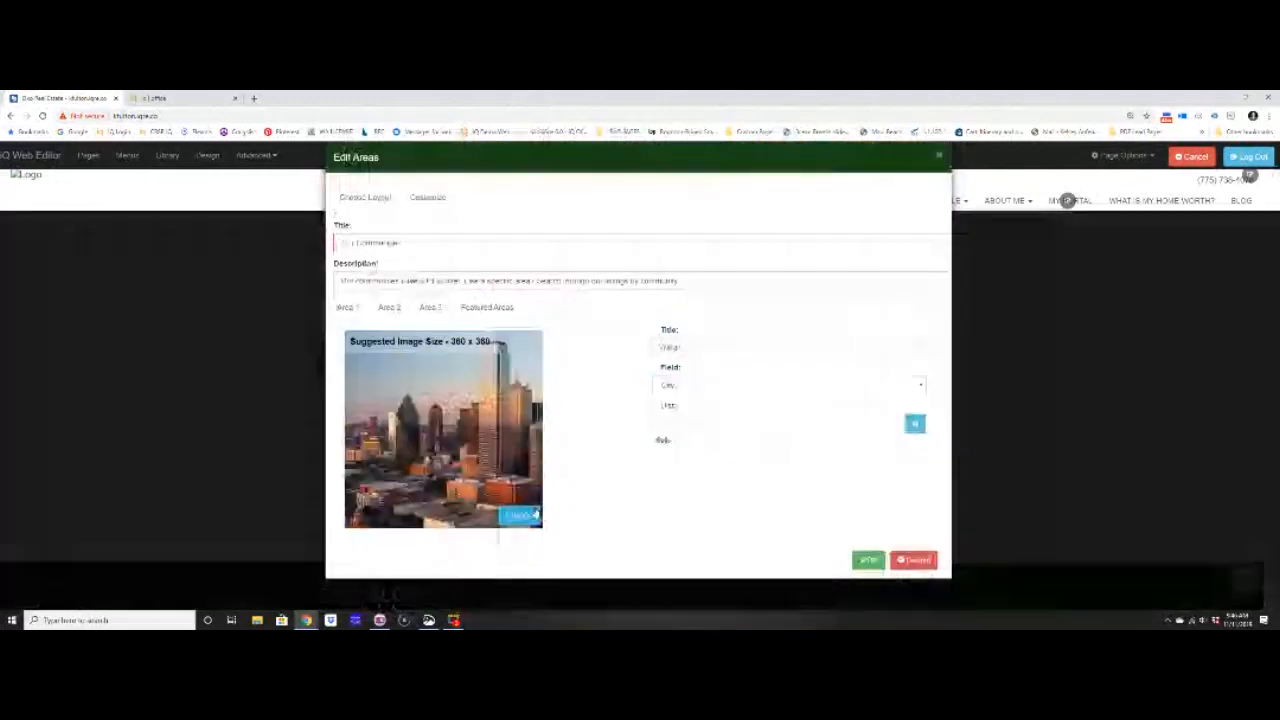
click(532, 515)
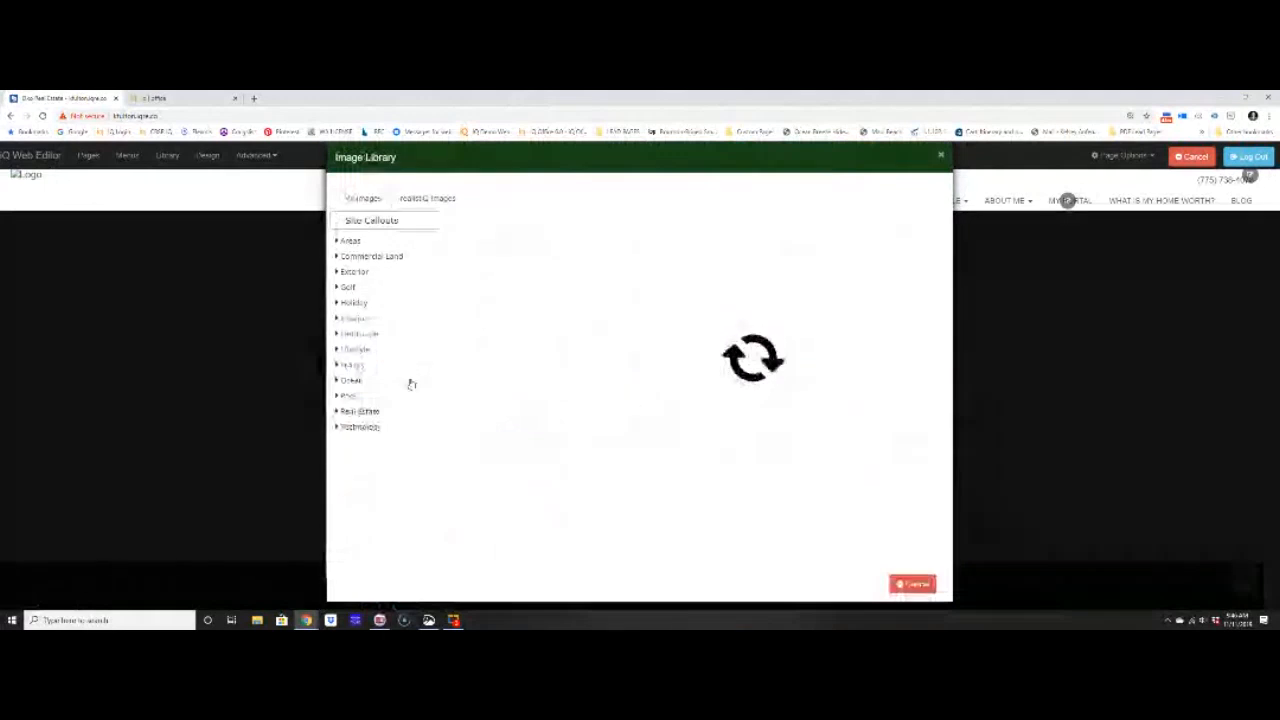
click(374, 369)
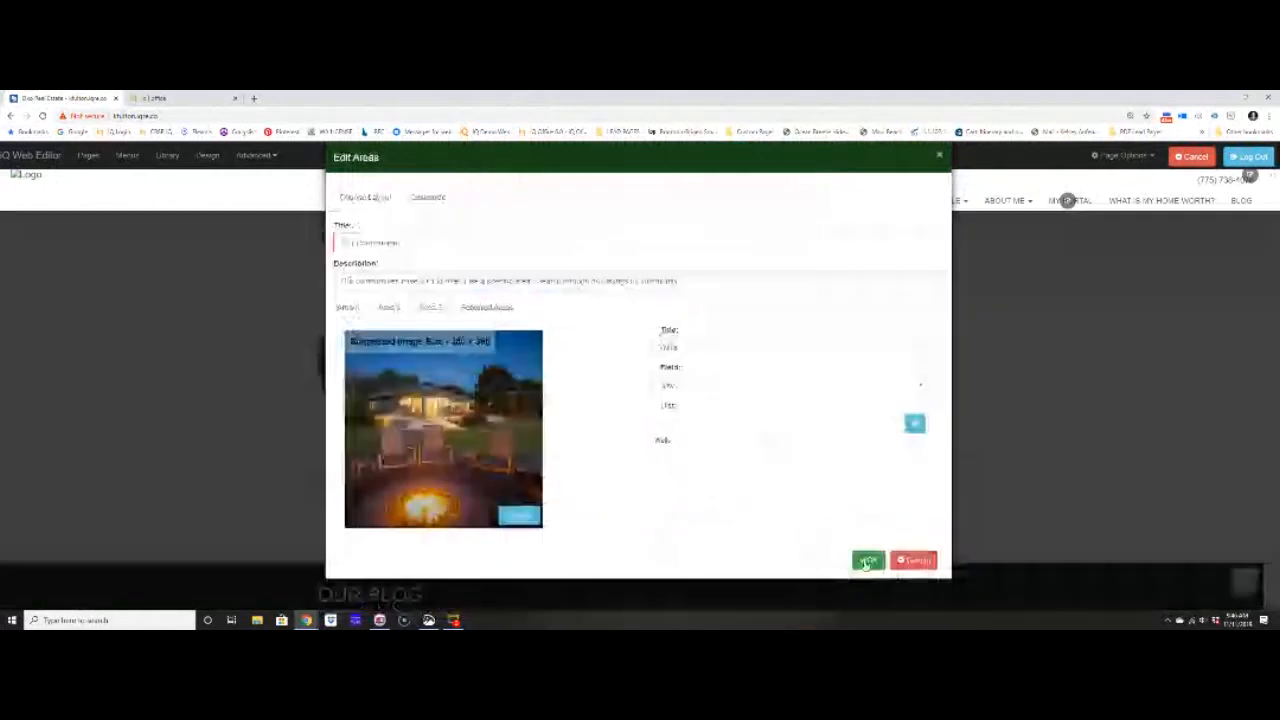
click(867, 561)
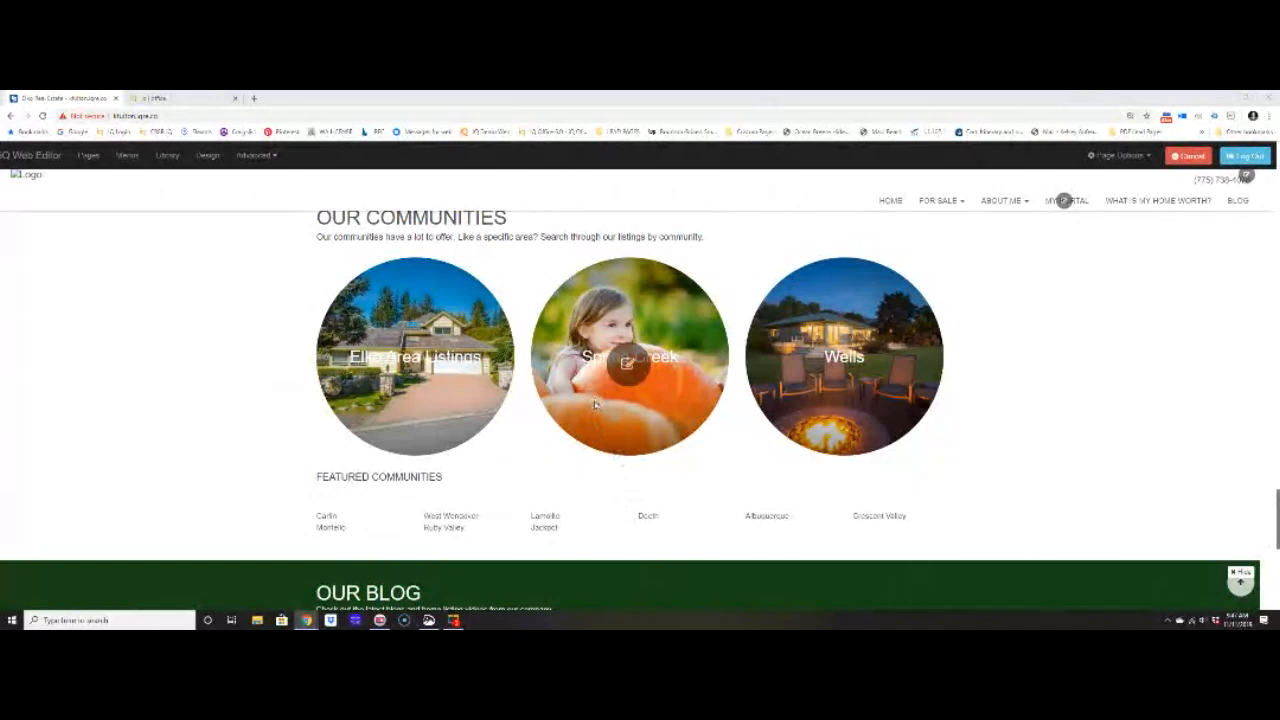
- Examine the advanced website settings for the Facebook Pixel and Google Analytics tracking
scroll(594, 405, up, 8)
scroll(628, 459, up, 5)
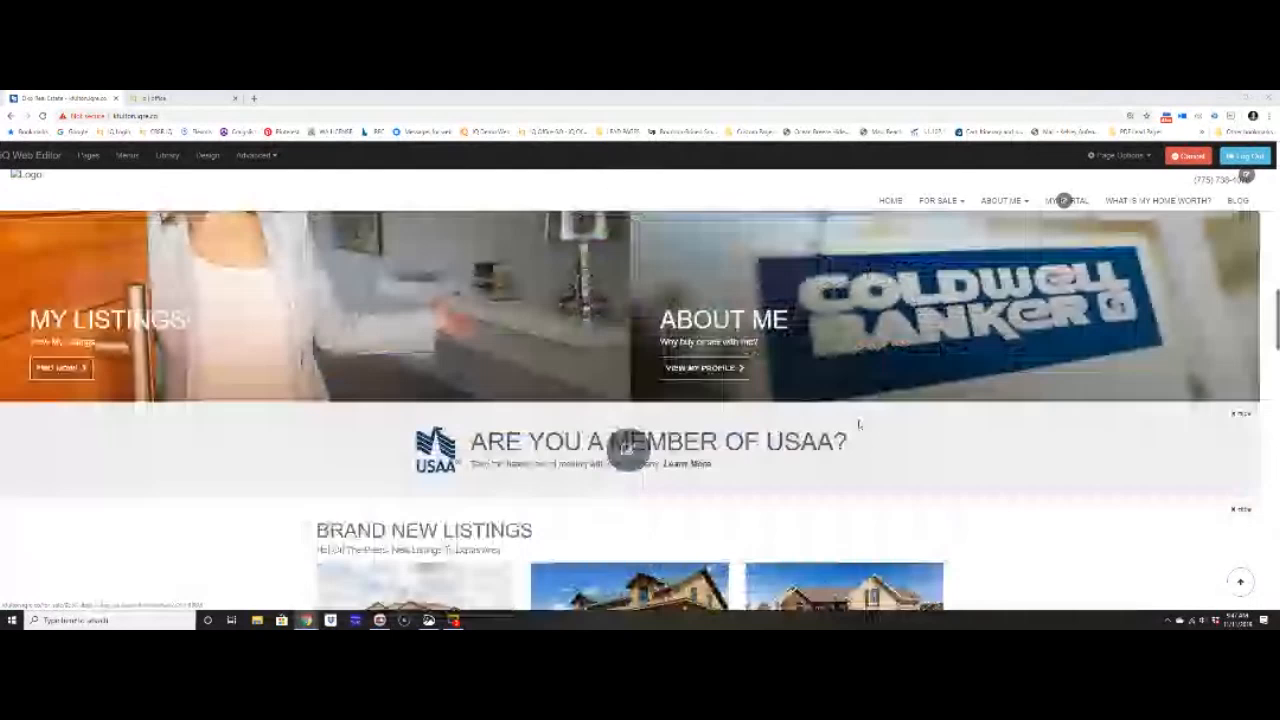
scroll(858, 424, up, 5)
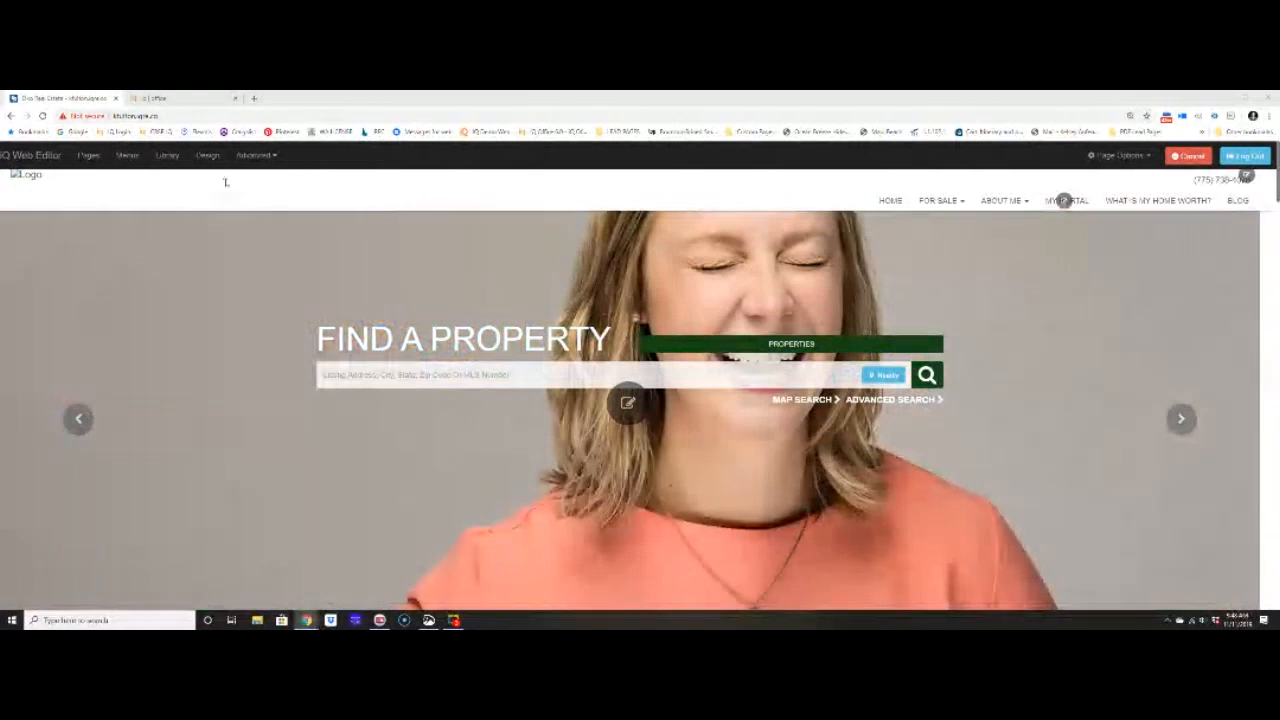
click(265, 156)
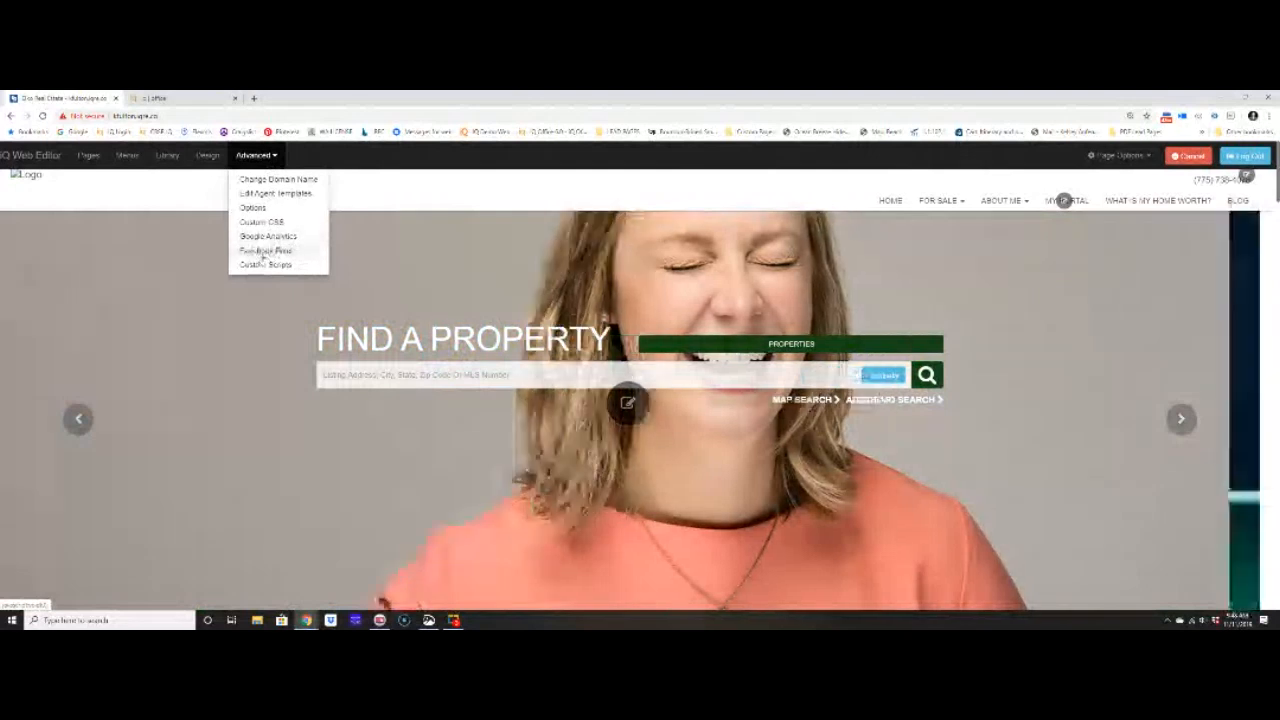
click(265, 250)
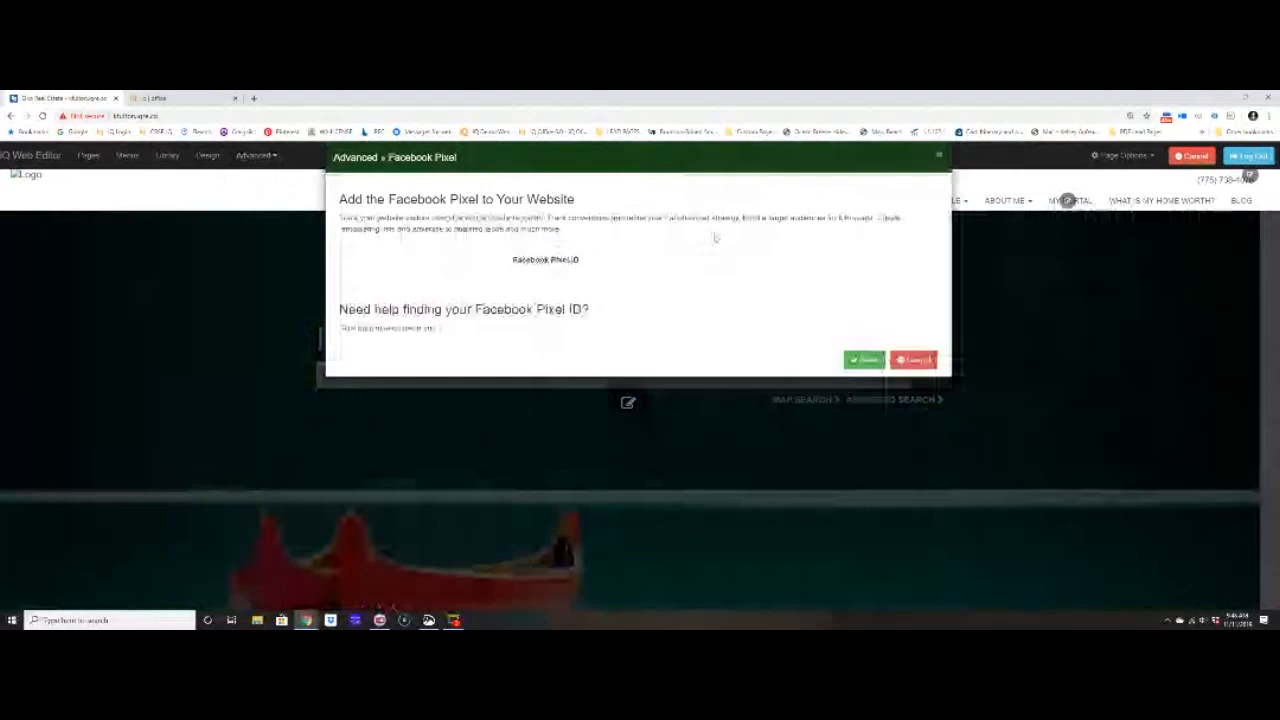
click(918, 362)
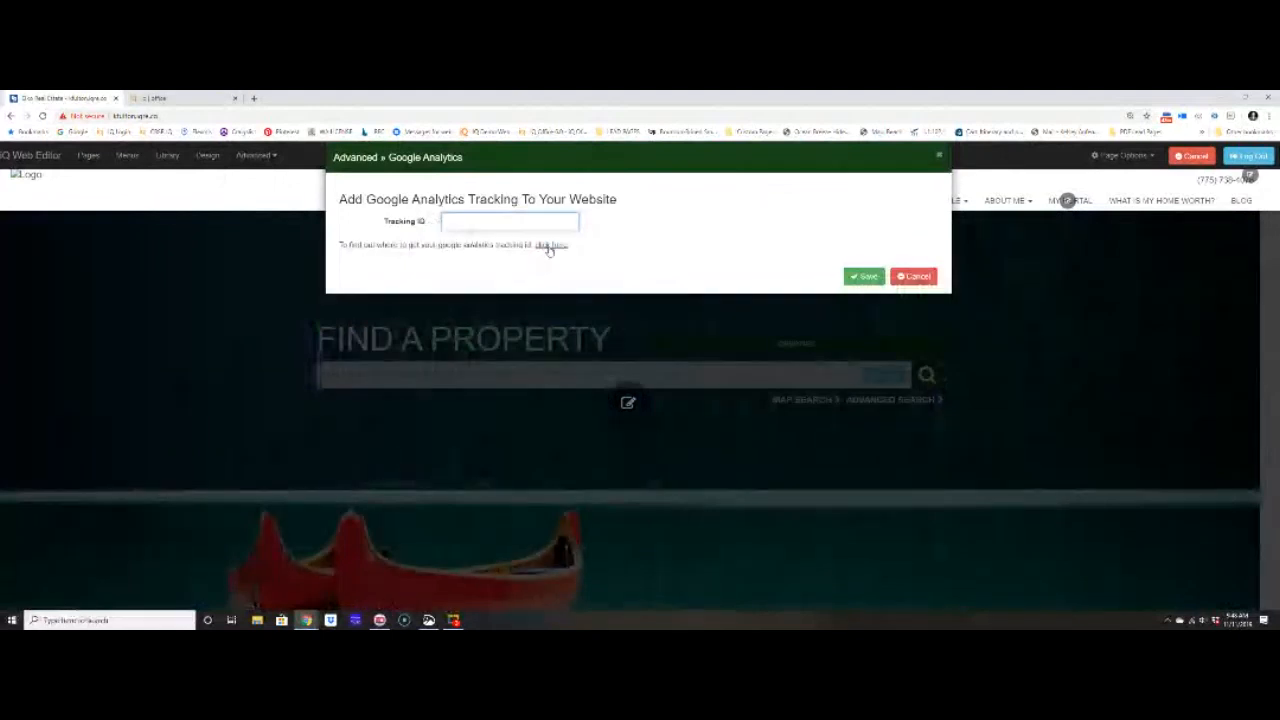
click(549, 246)
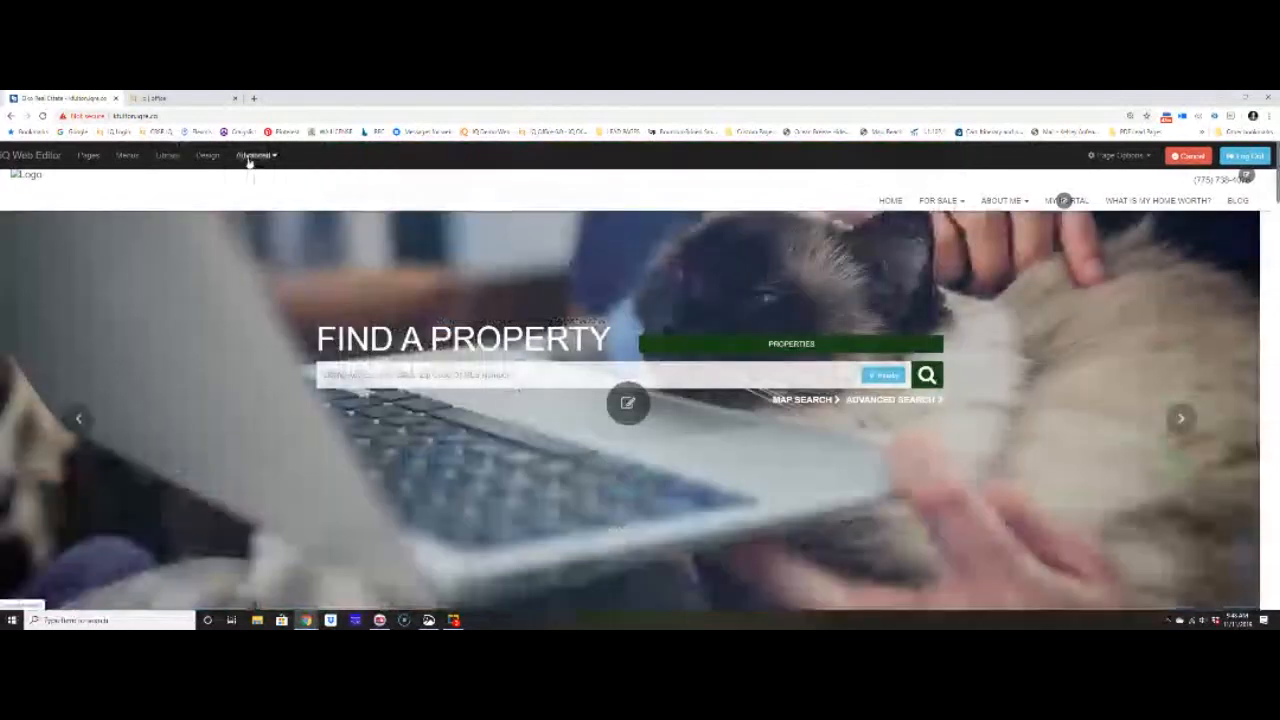
click(249, 160)
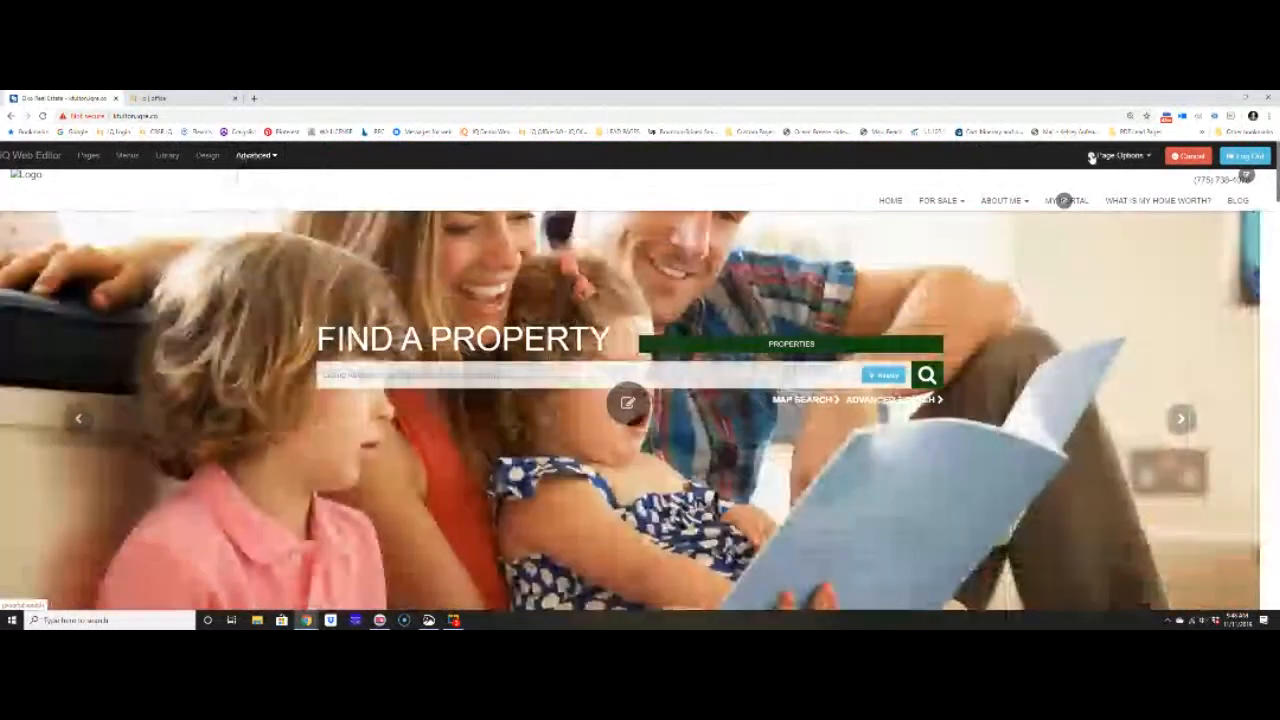
- Open the homepage's meta tag settings and add a blank additional meta tag
click(1094, 156)
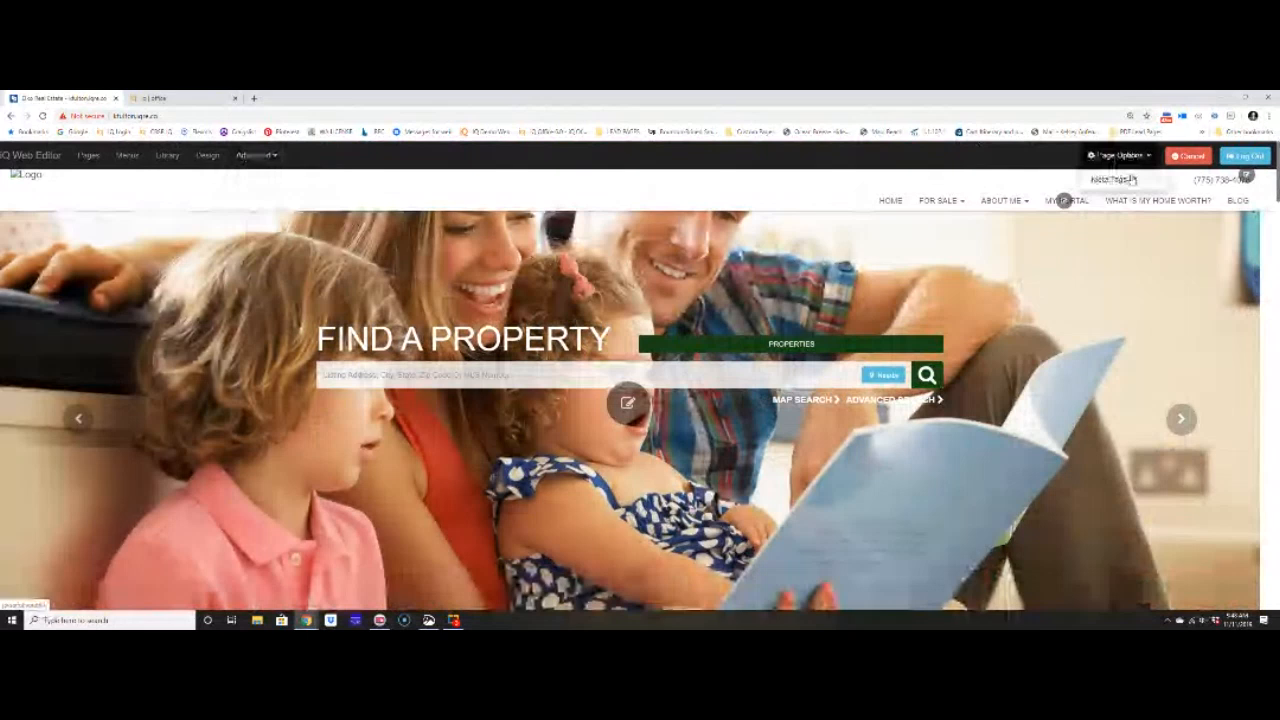
click(1128, 179)
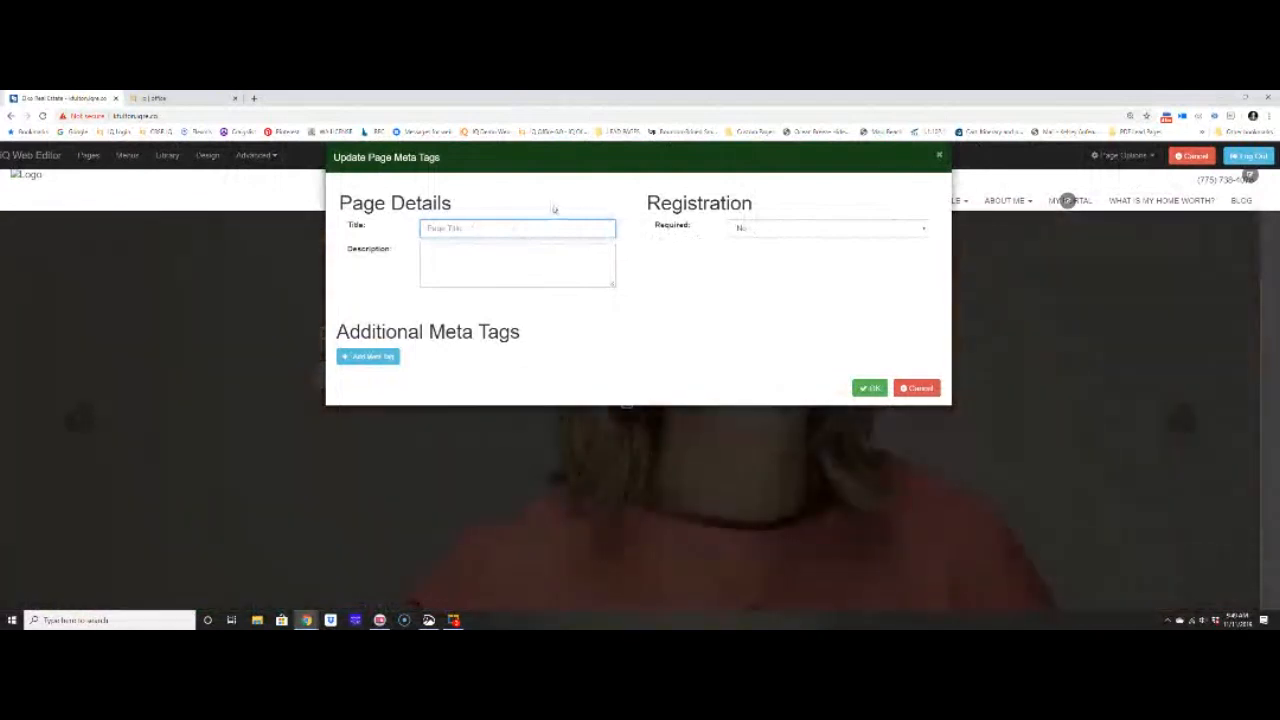
click(354, 360)
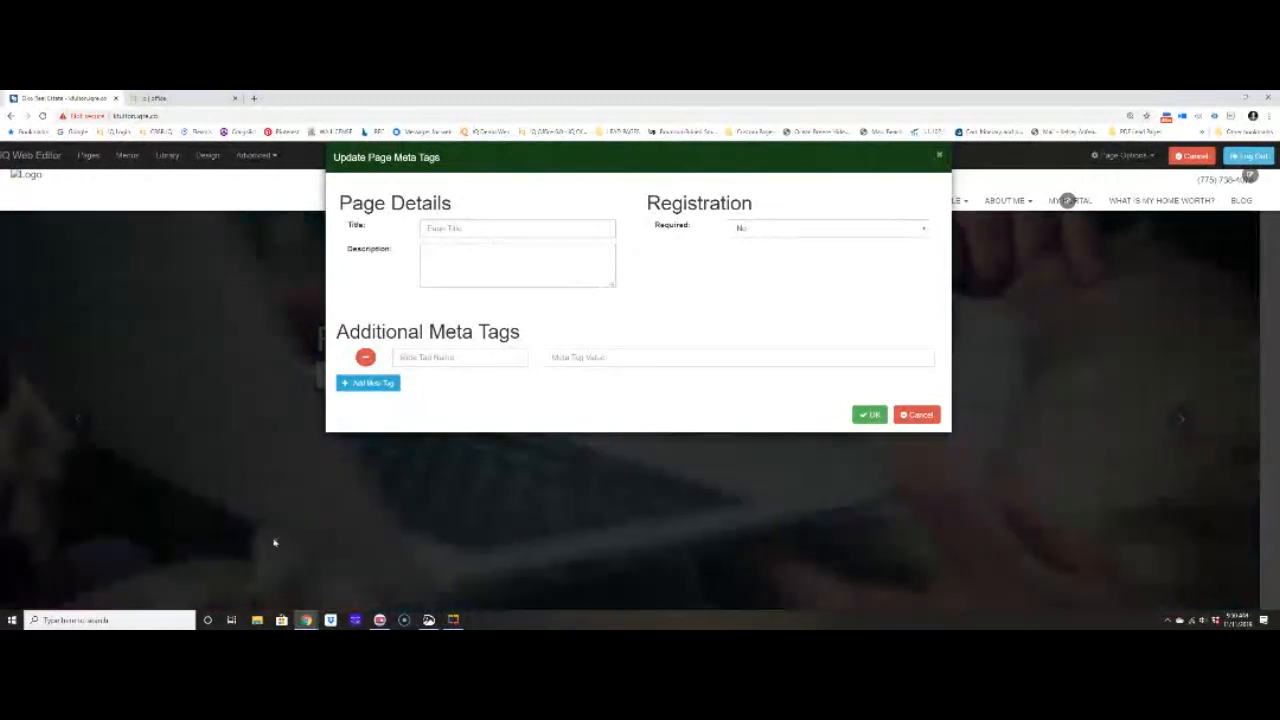
- Review the description and additional meta tag fields, and close the page's meta tag settings without saving
click(431, 255)
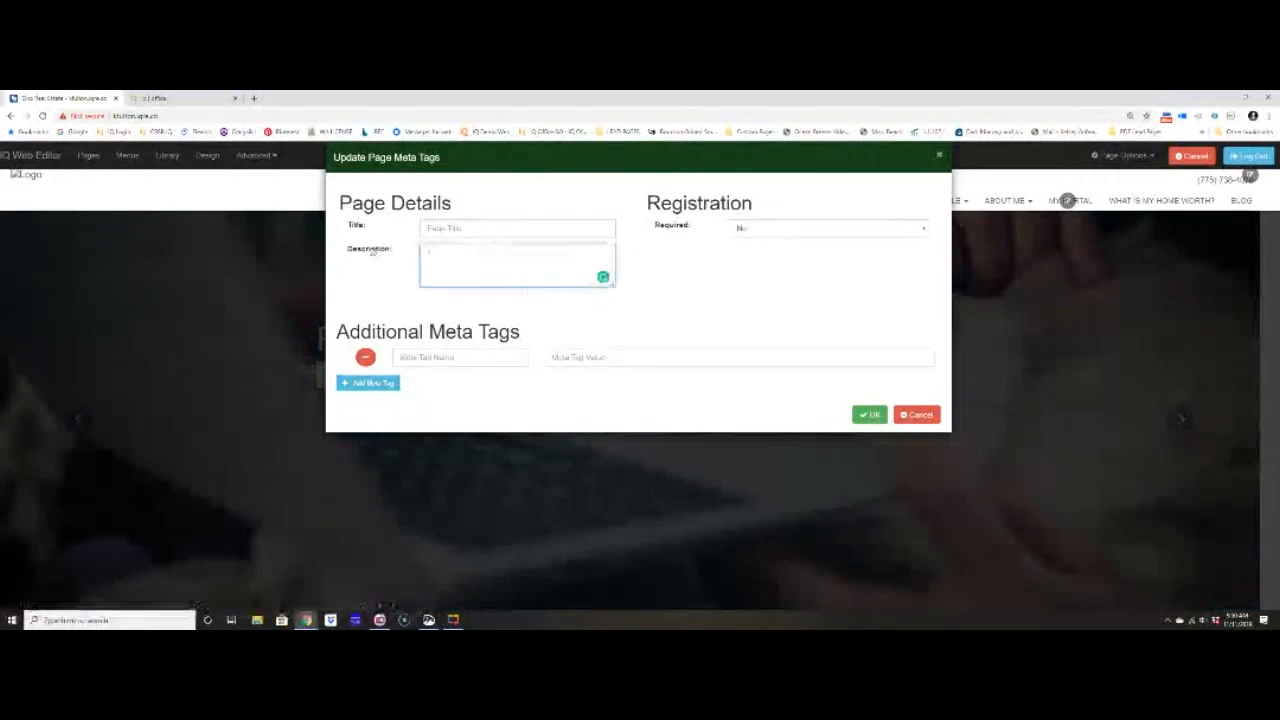
double_click(371, 250)
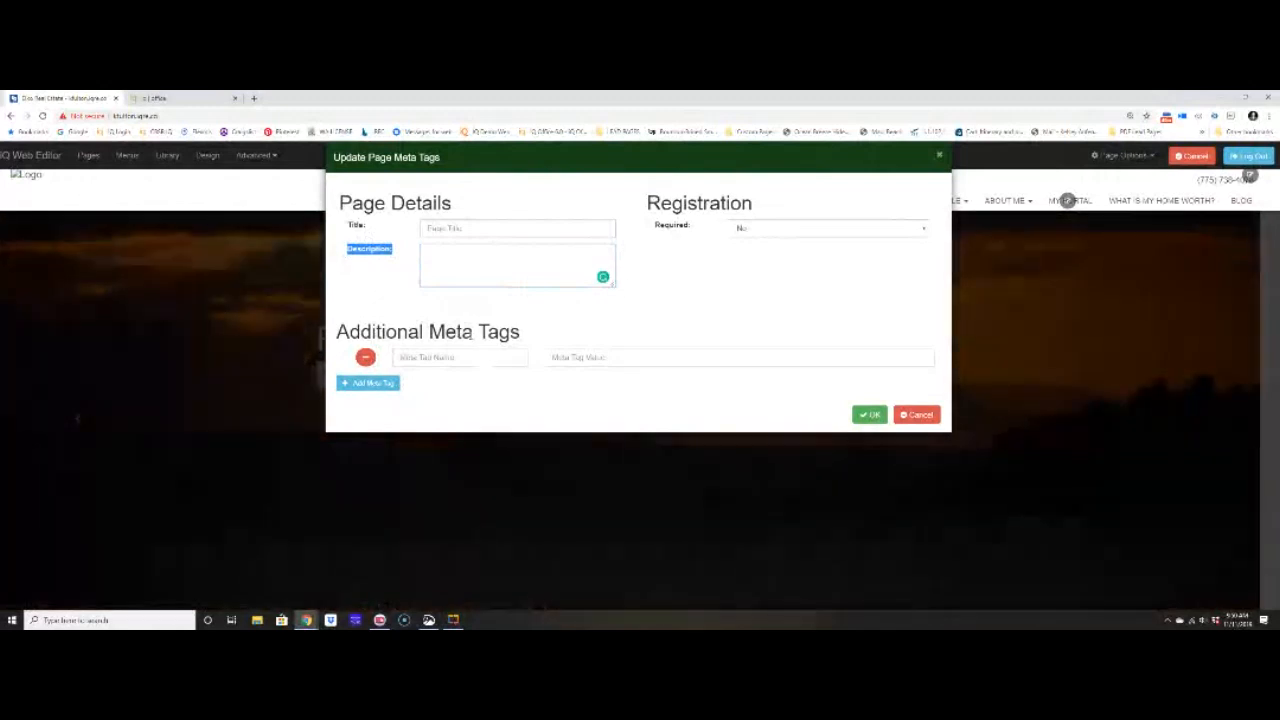
click(474, 350)
click(558, 357)
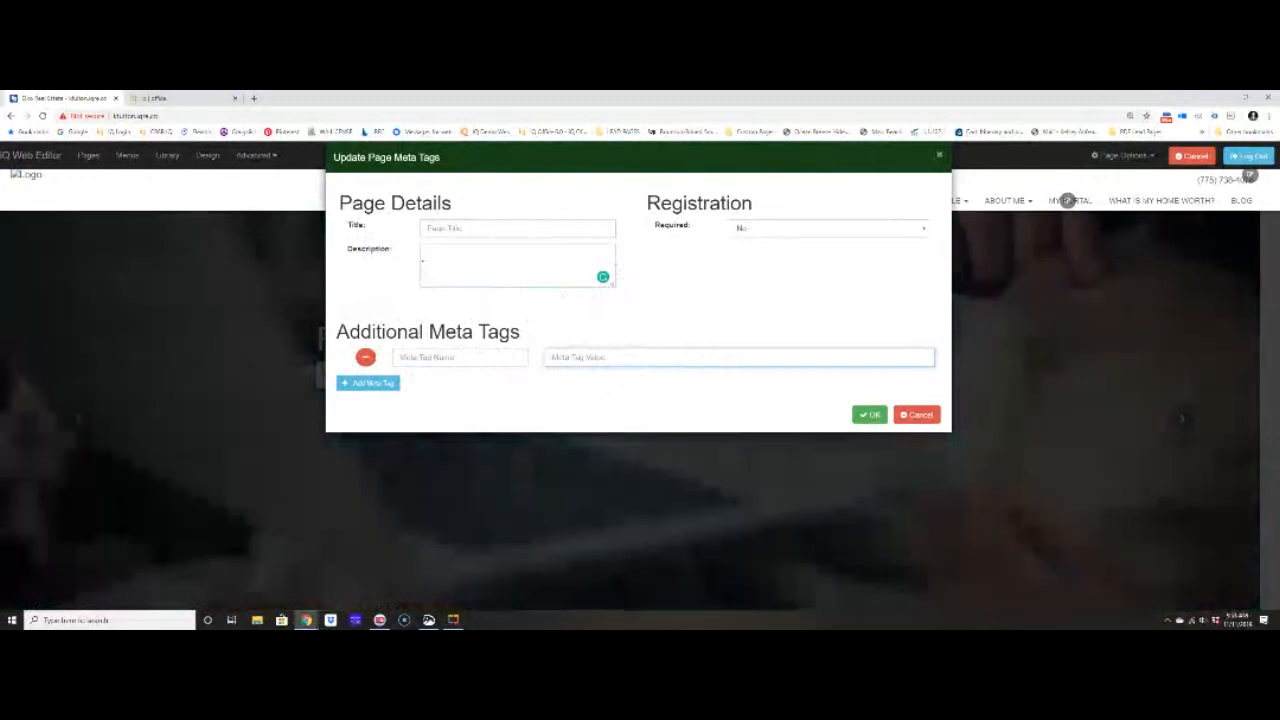
click(423, 254)
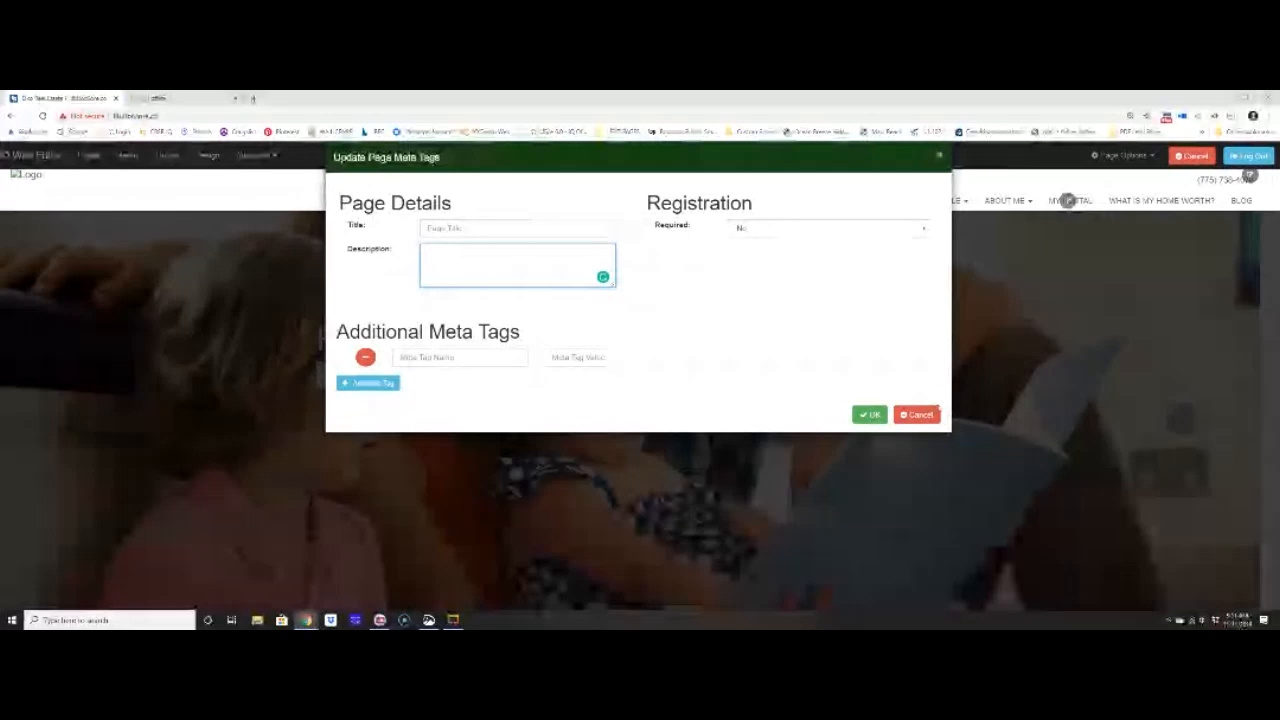
click(933, 413)
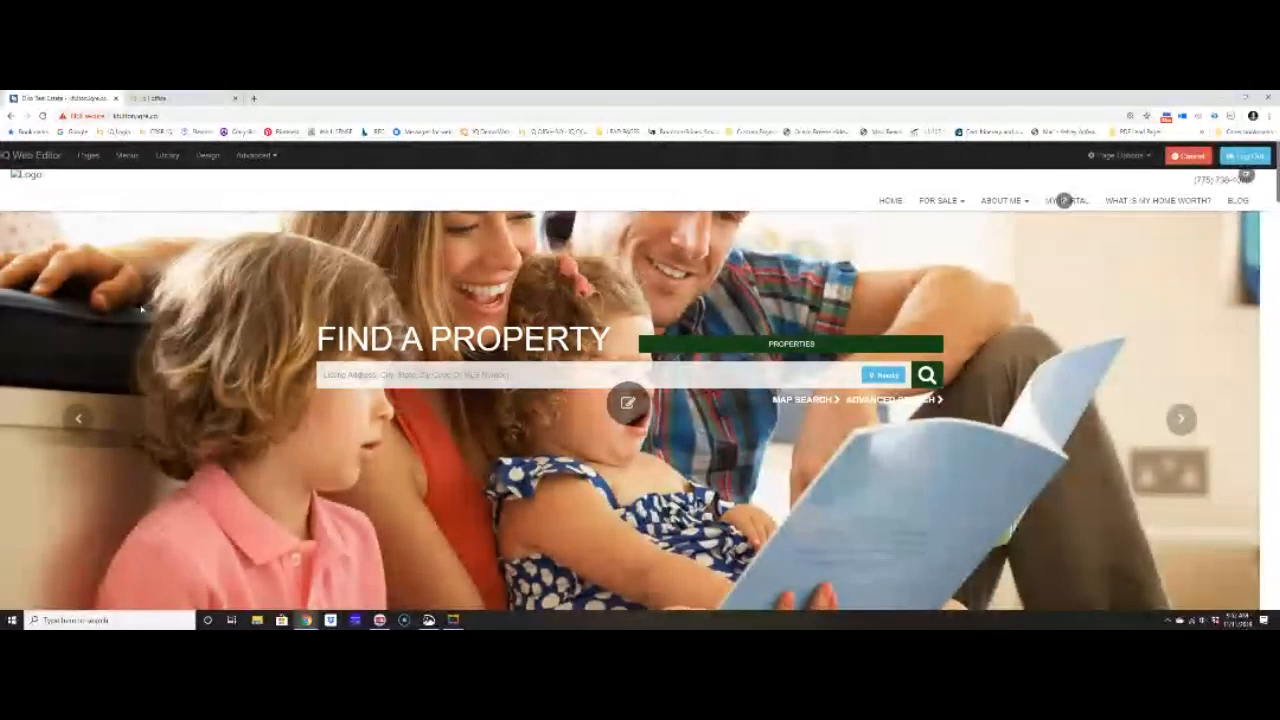
- Start adding a new page from the Page Manager, beginning with the Standard Page Templates
click(90, 152)
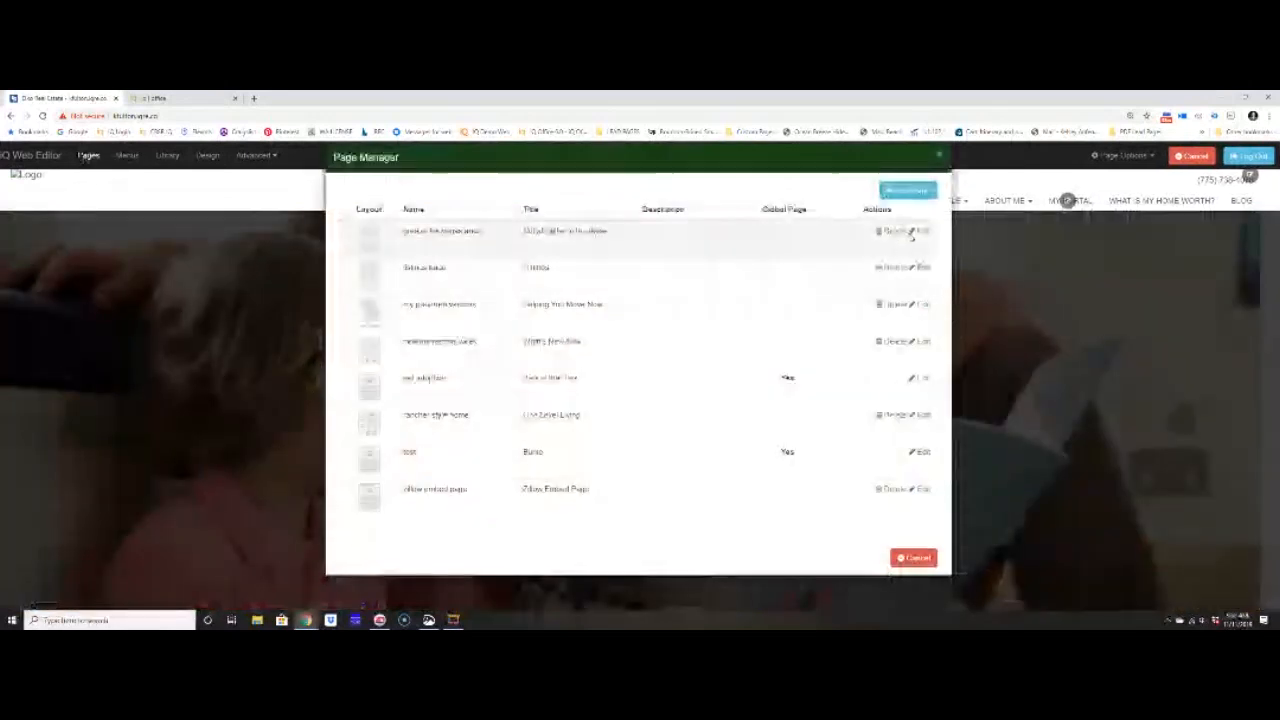
click(893, 189)
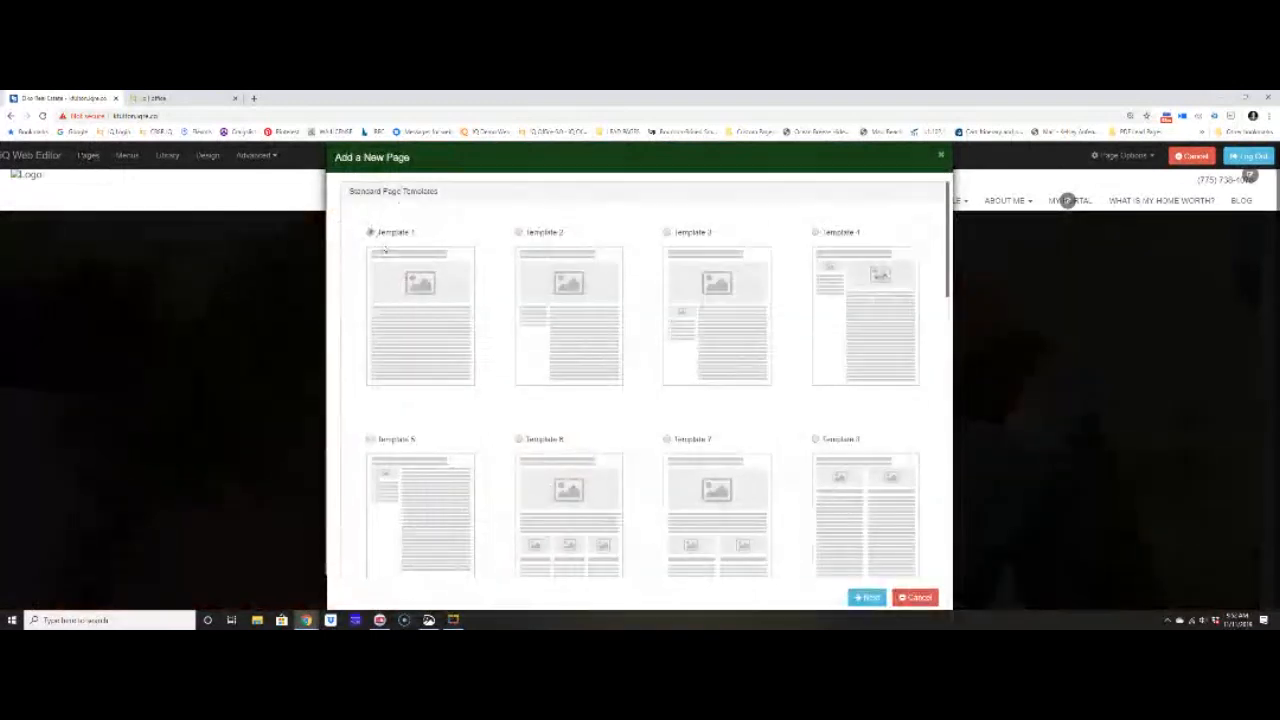
drag(349, 190, 463, 189)
click(462, 191)
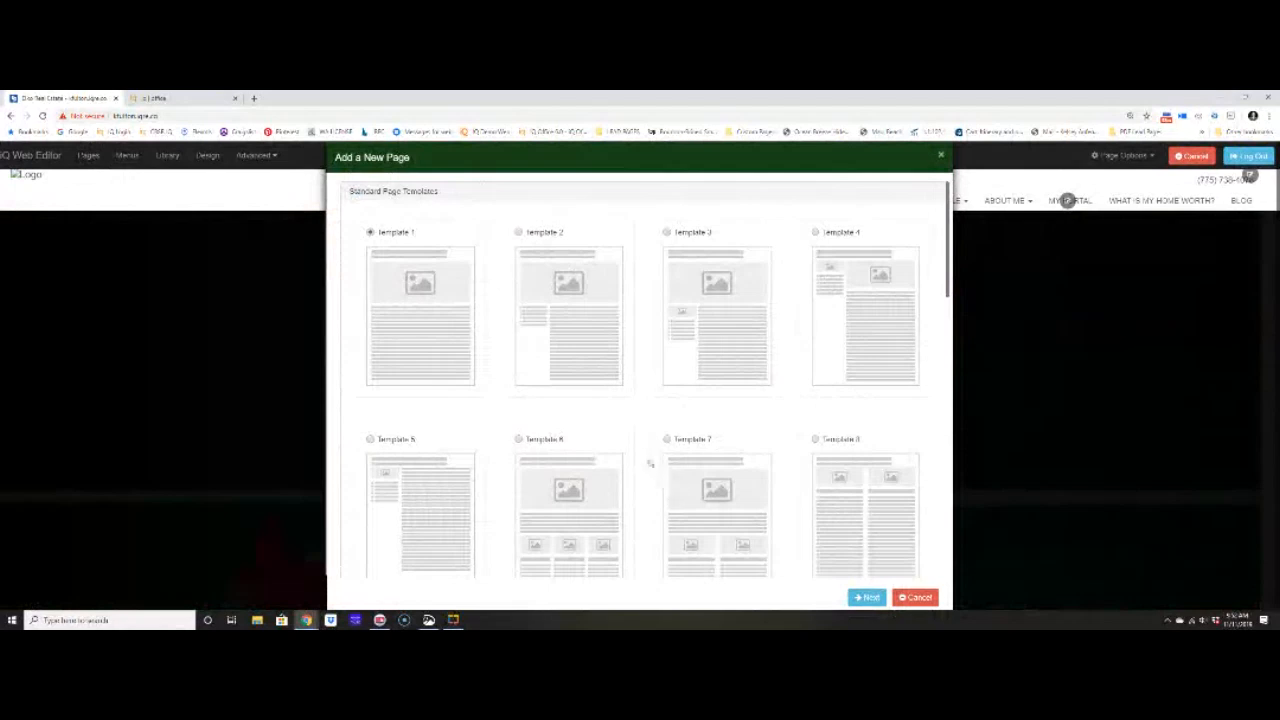
- Examine the remaining standard templates and the Dynamic Page Templates for listings, areas, agents, classes, showcase and luxury pages
scroll(639, 425, down, 2)
scroll(639, 425, down, 6)
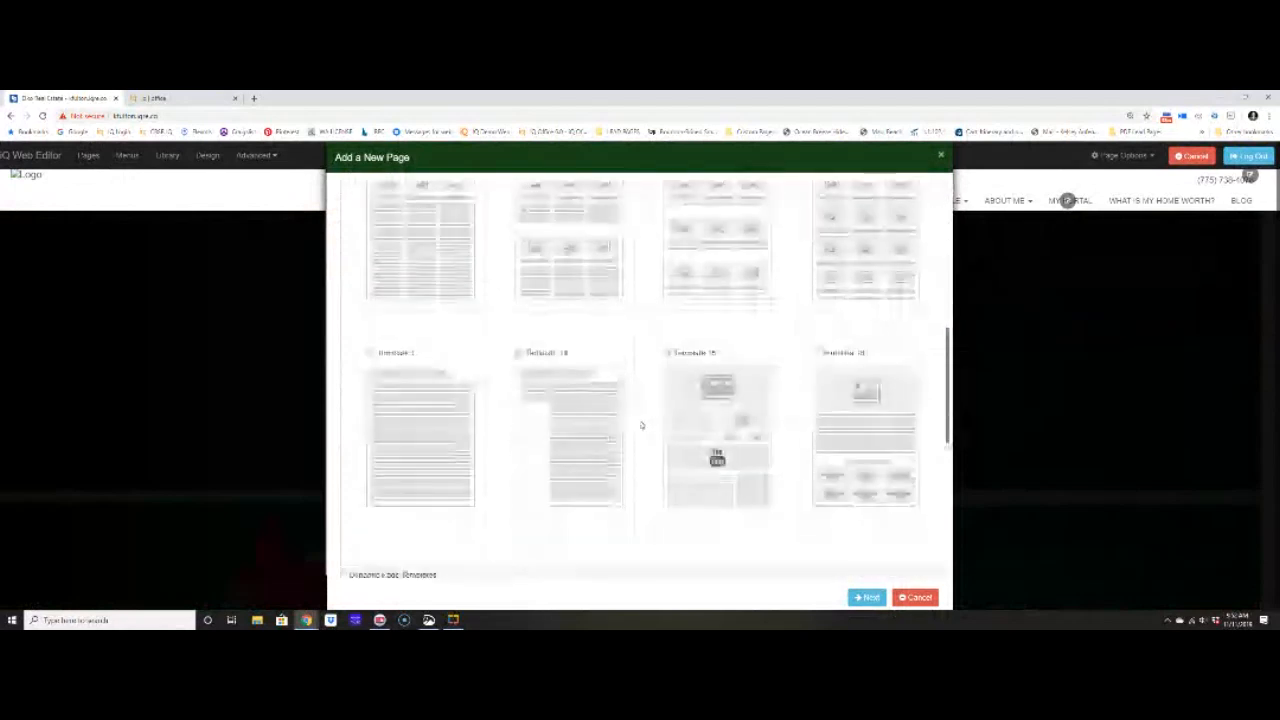
drag(349, 279, 457, 283)
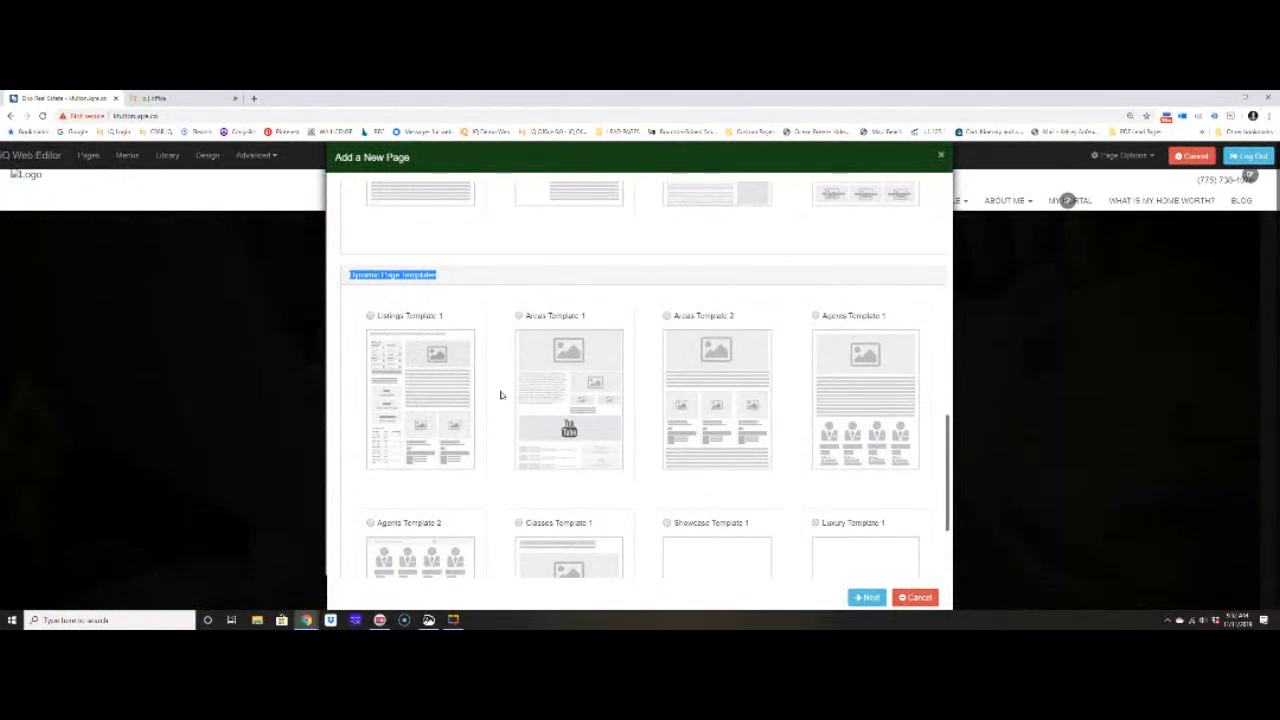
scroll(610, 410, down, 2)
scroll(780, 390, up, 1)
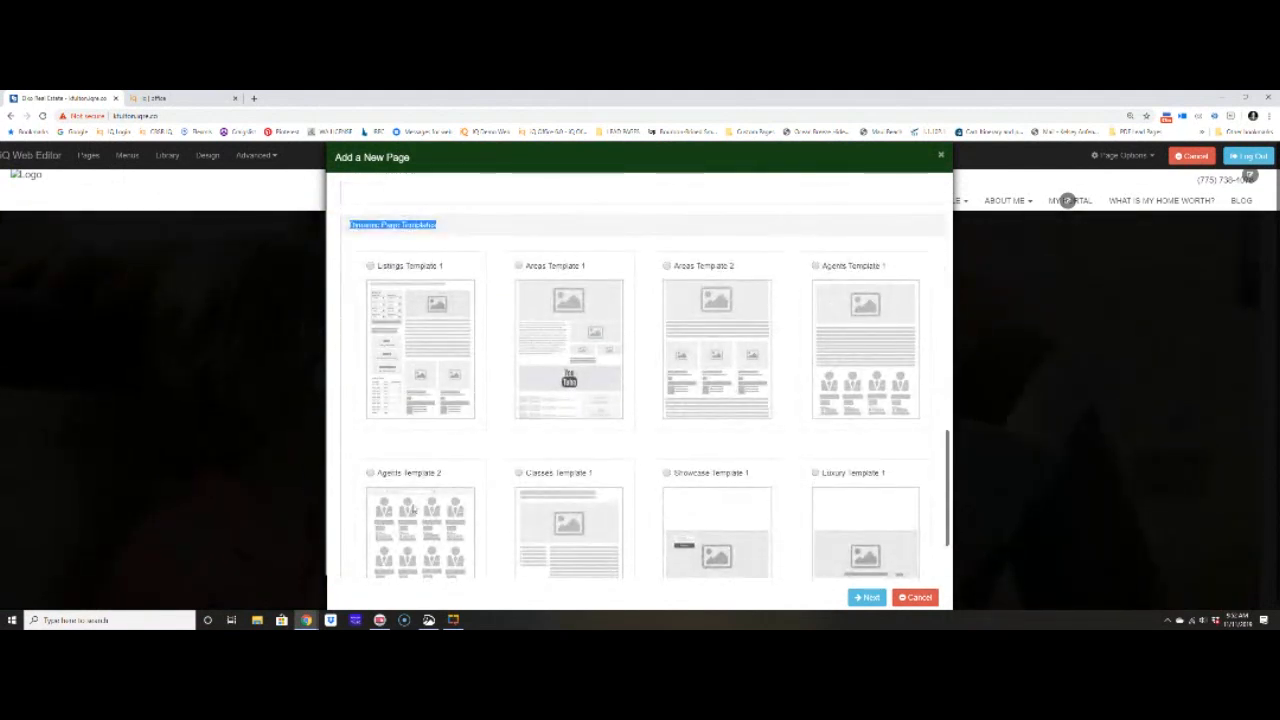
scroll(420, 500, down, 1)
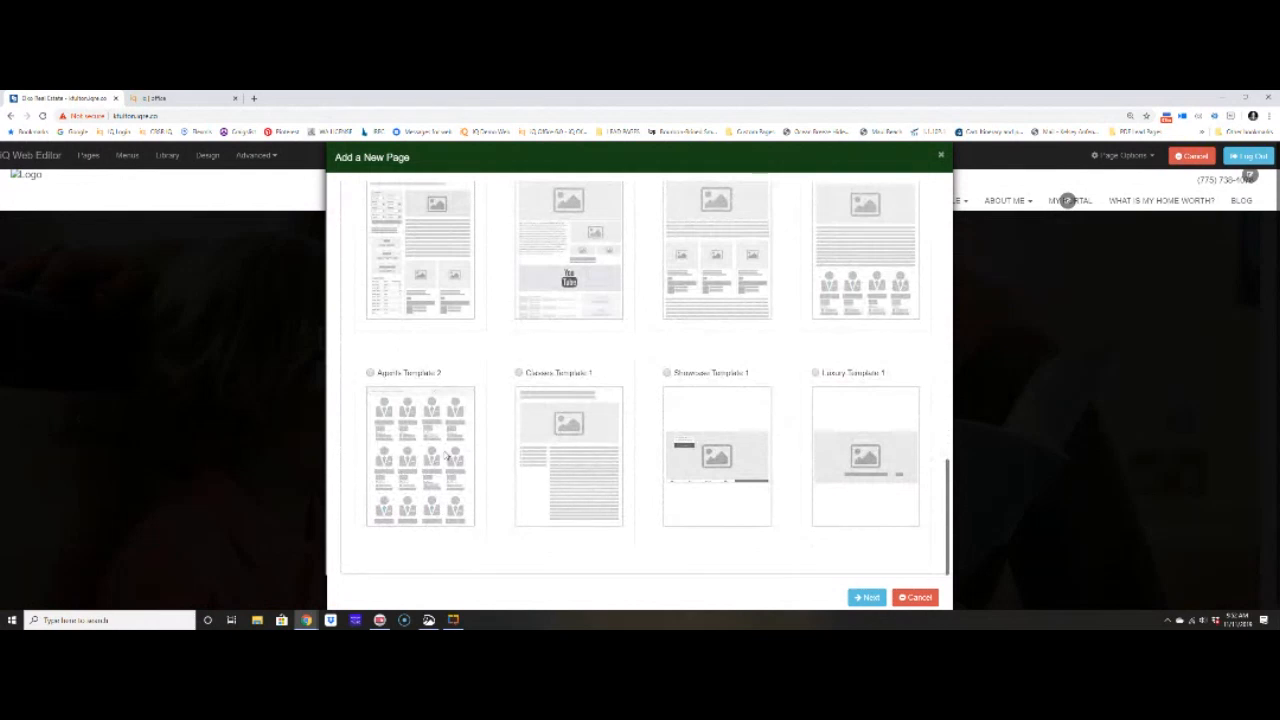
scroll(460, 452, up, 2)
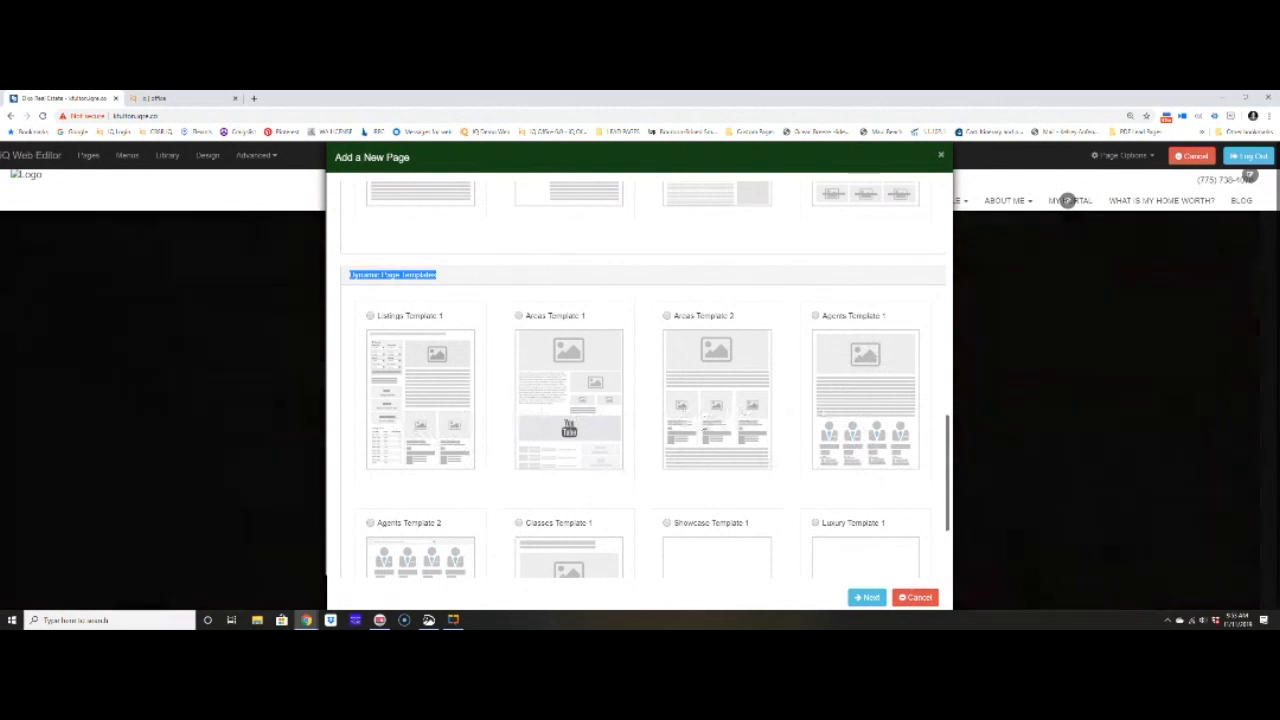
scroll(741, 394, down, 3)
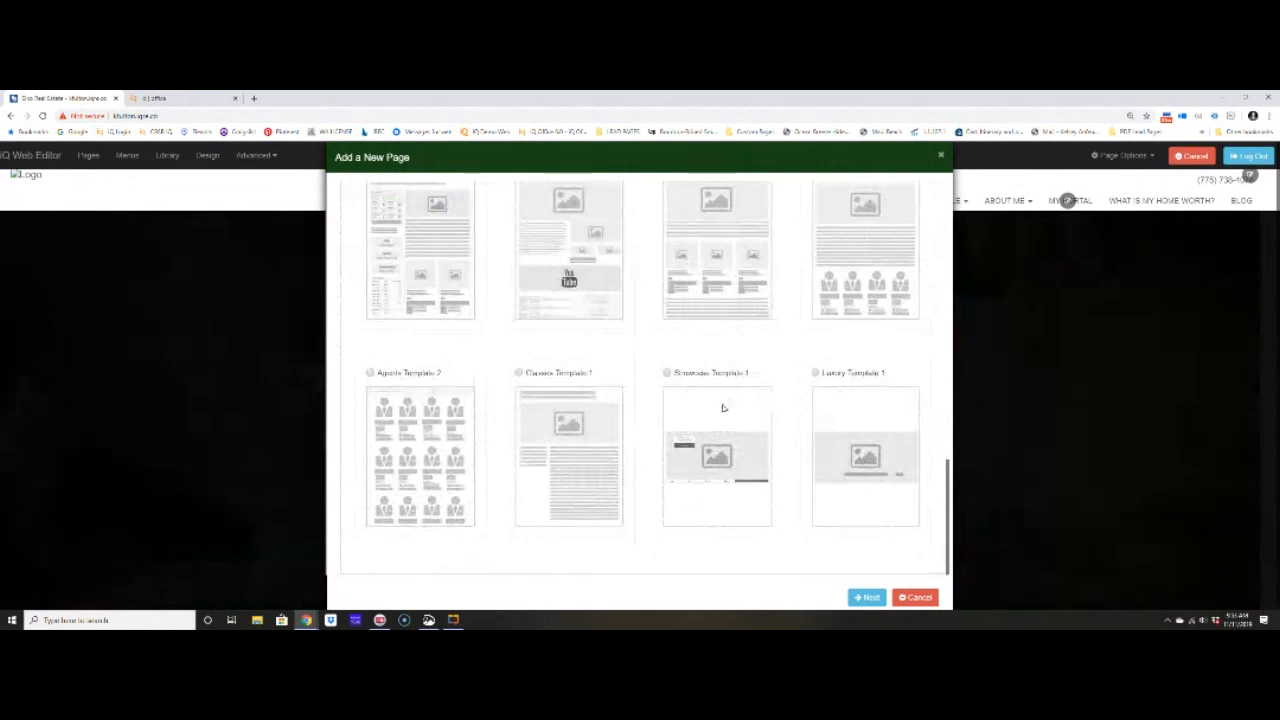
scroll(723, 407, up, 2)
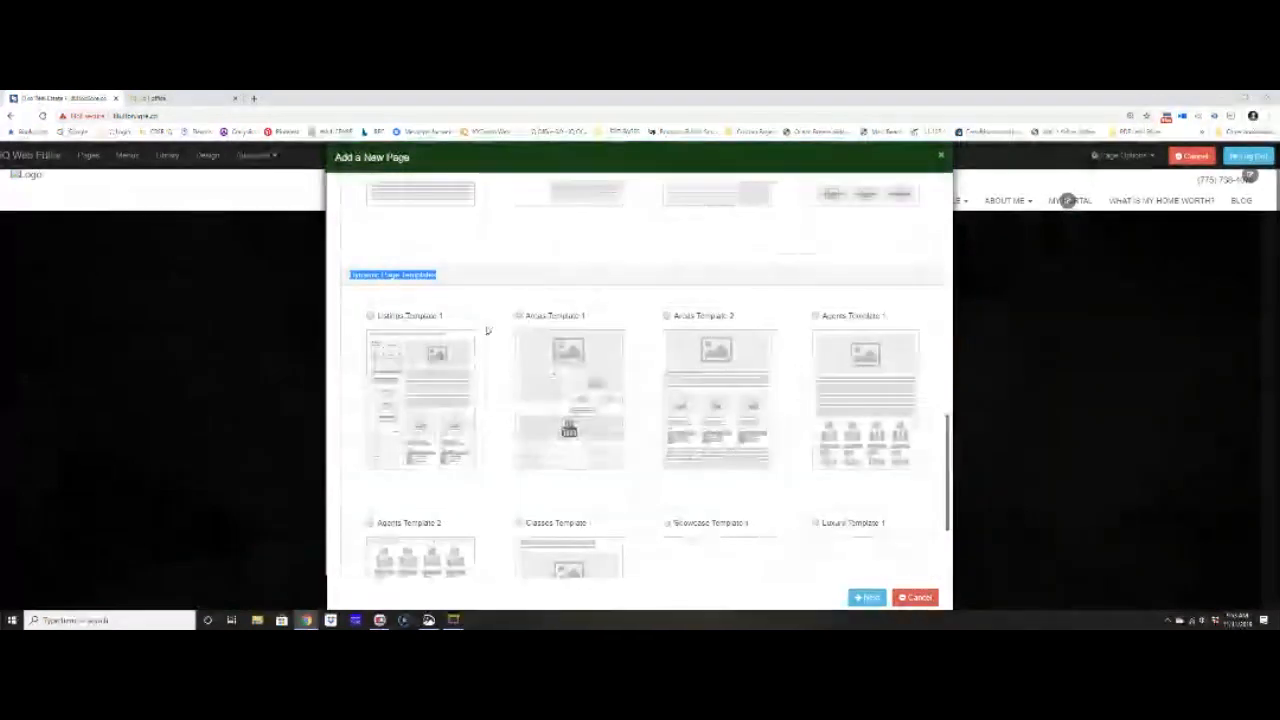
- Continue with Listings Template 1, naming the page "A Community Page" and titling it "Community Events Coming Soon"
click(868, 599)
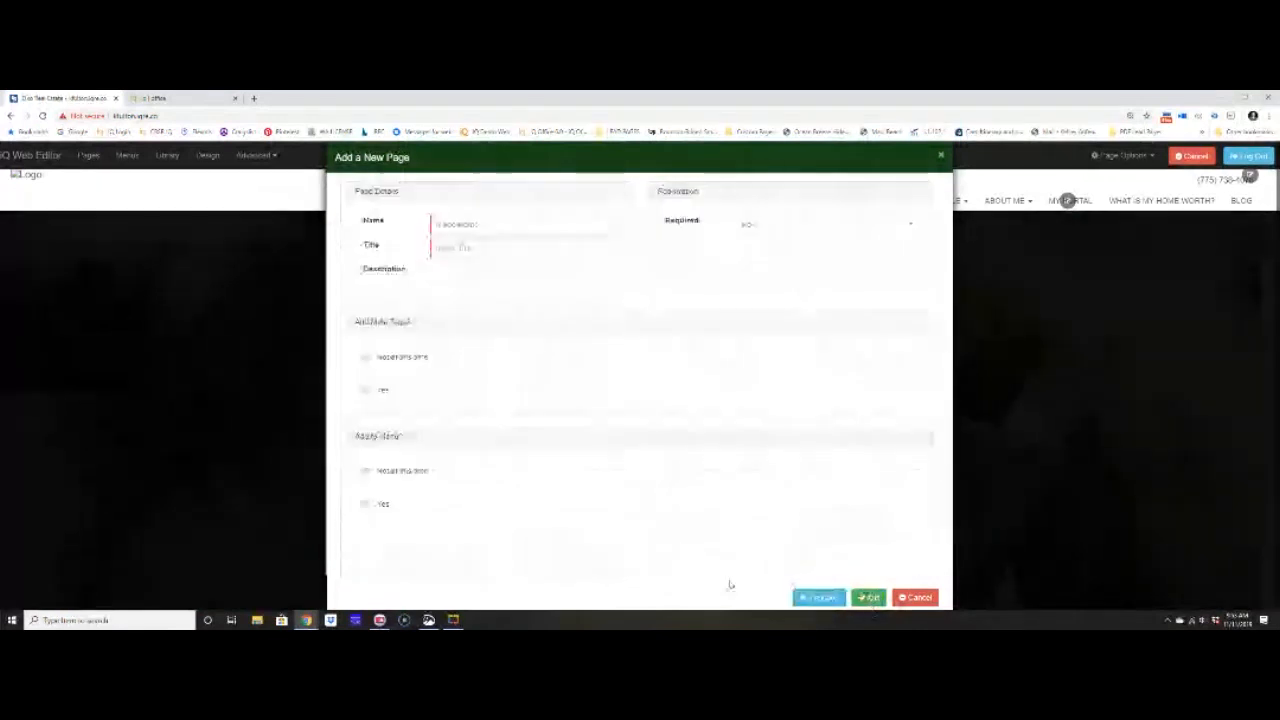
click(524, 225)
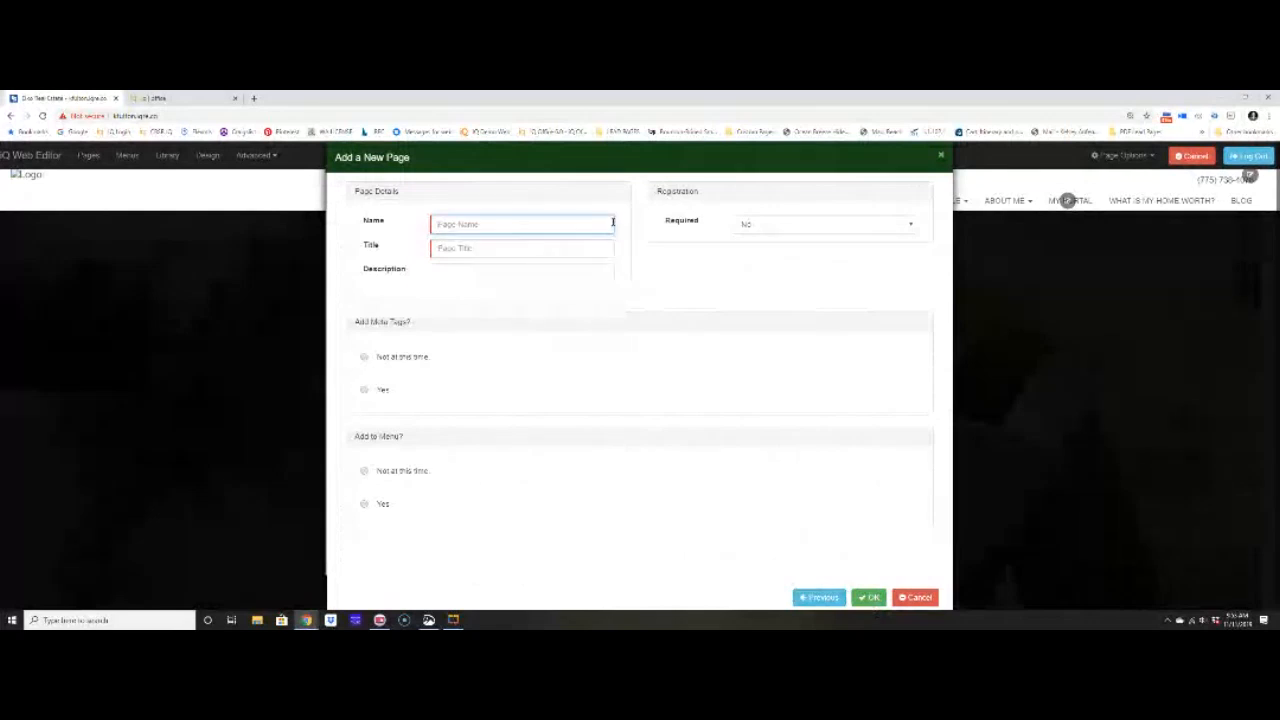
text(A Comb)
text(ercial Page)
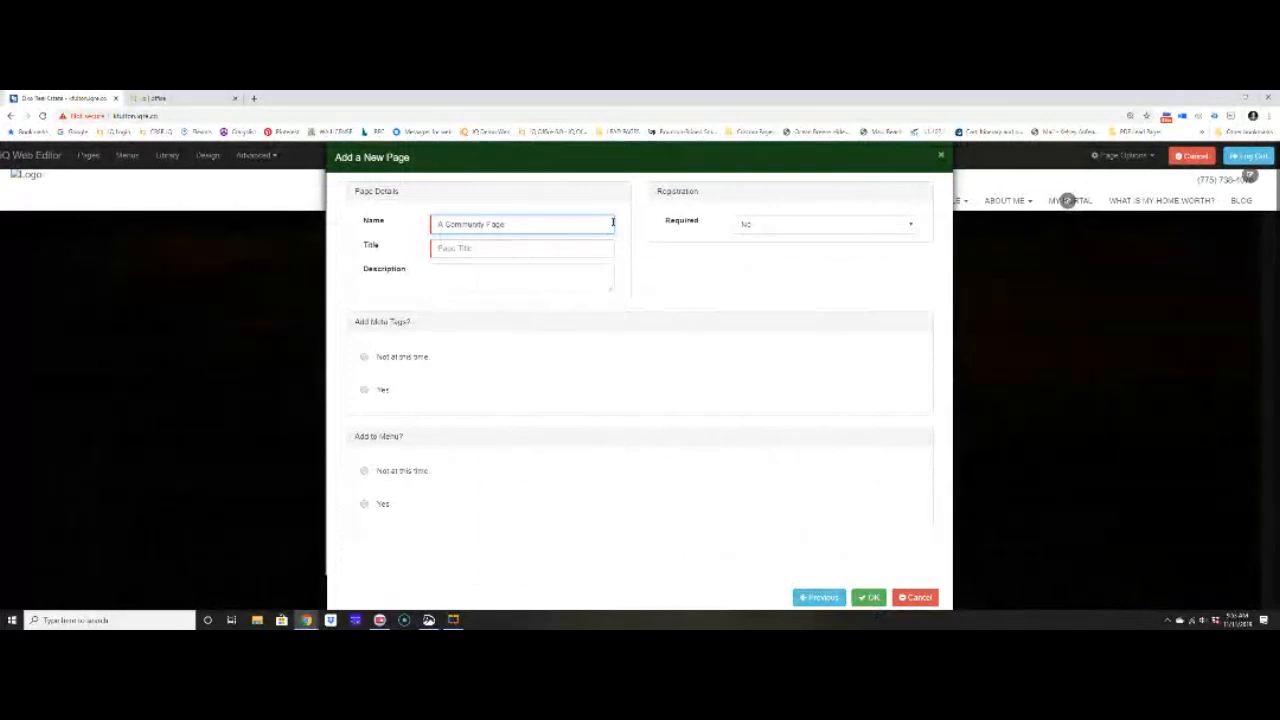
key(Tab)
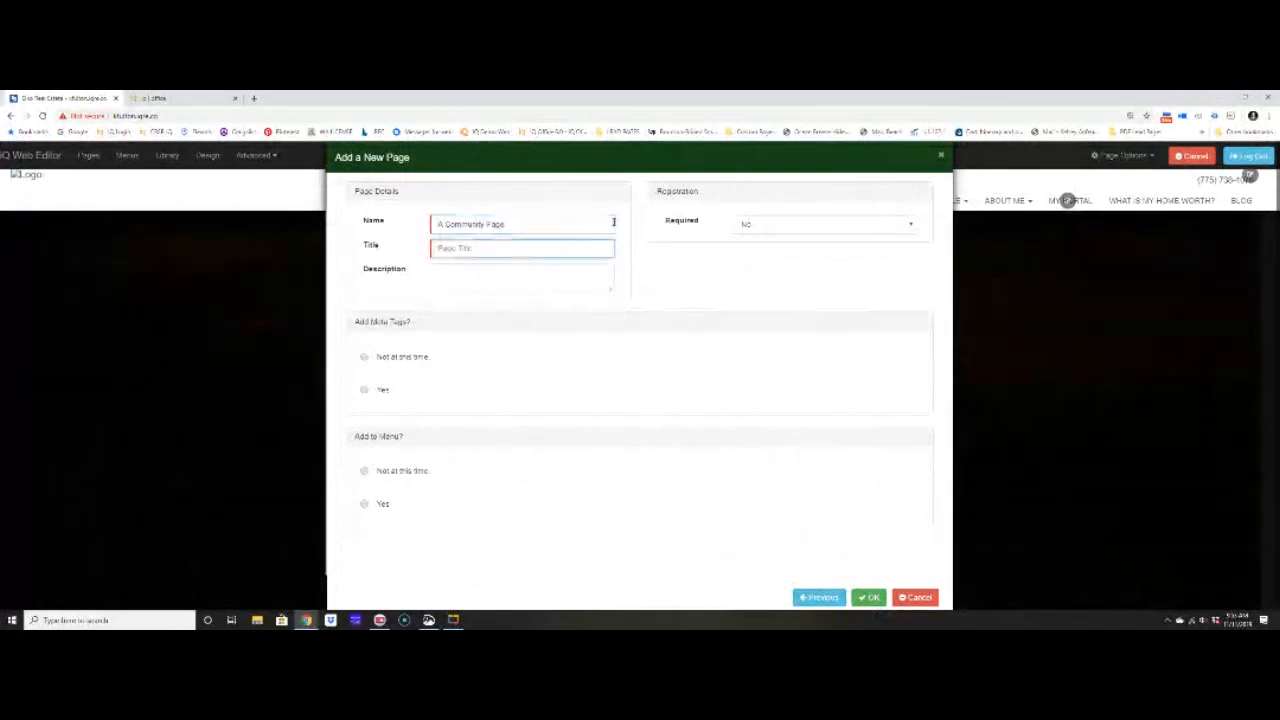
text(Community Events Coming Soon)
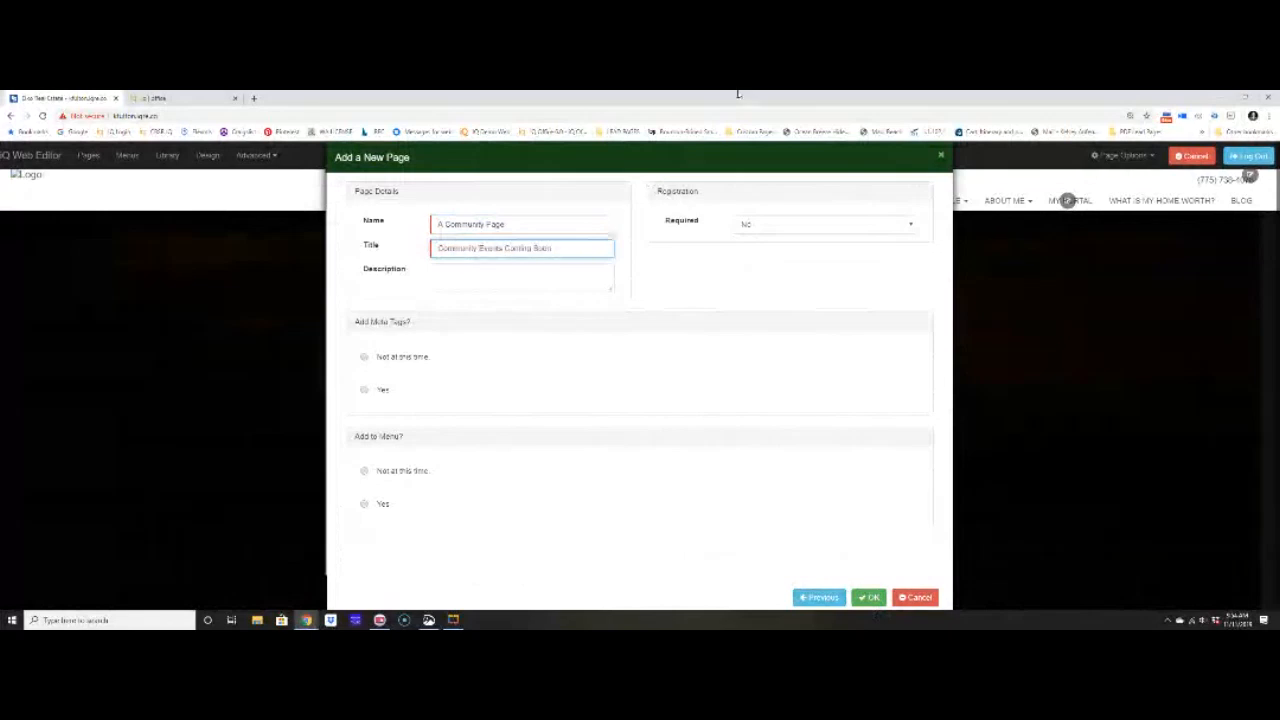
- Choose "Not at this time" for the new page's meta tags and menu placement, and make registration required
key(Tab)
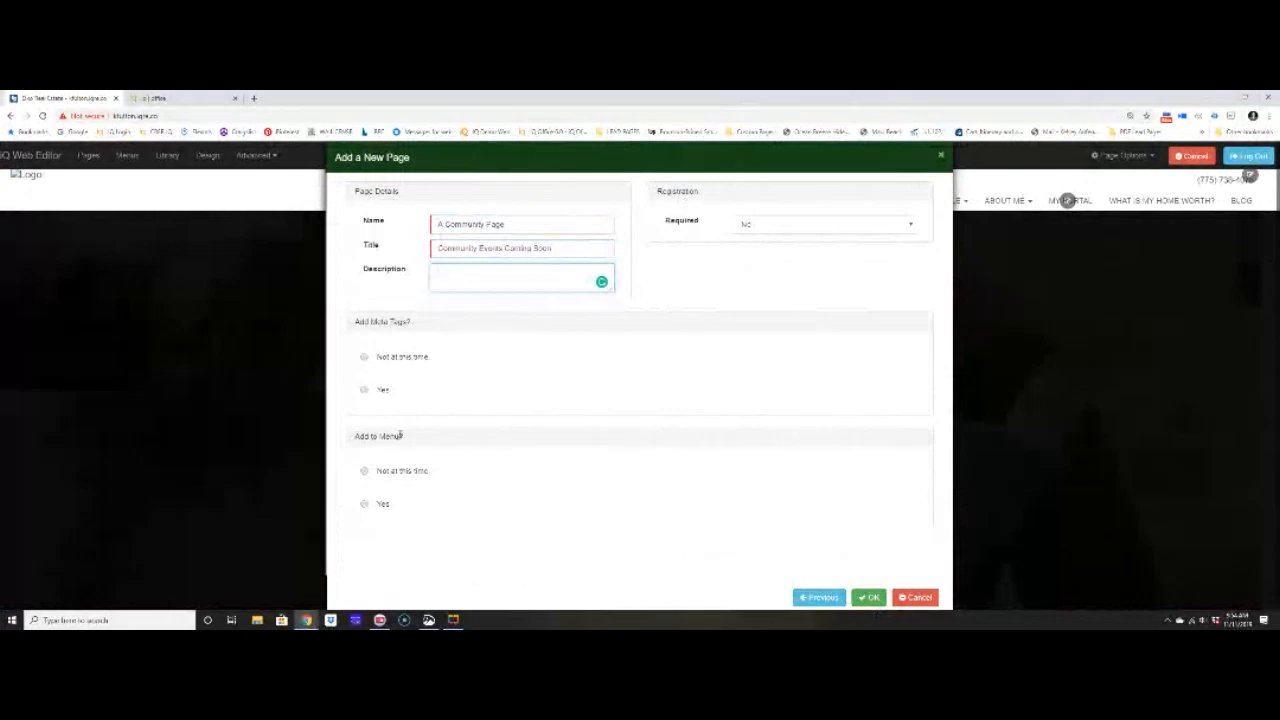
click(364, 357)
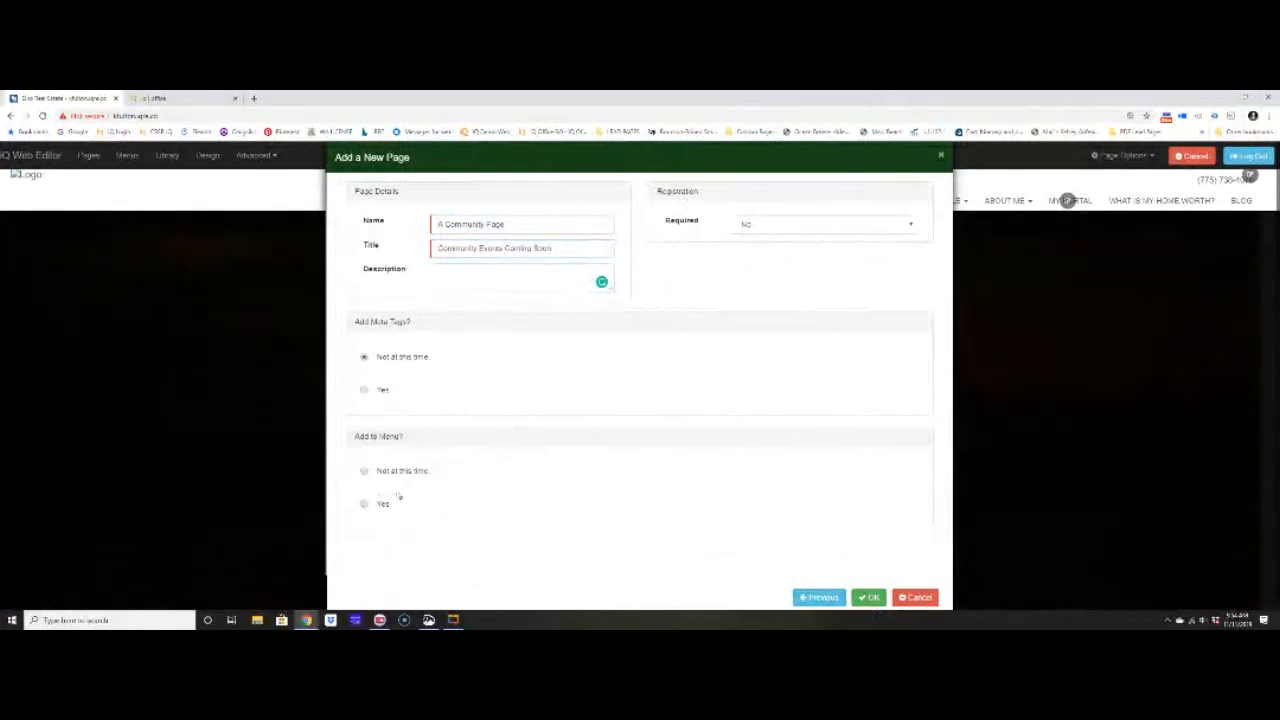
click(364, 470)
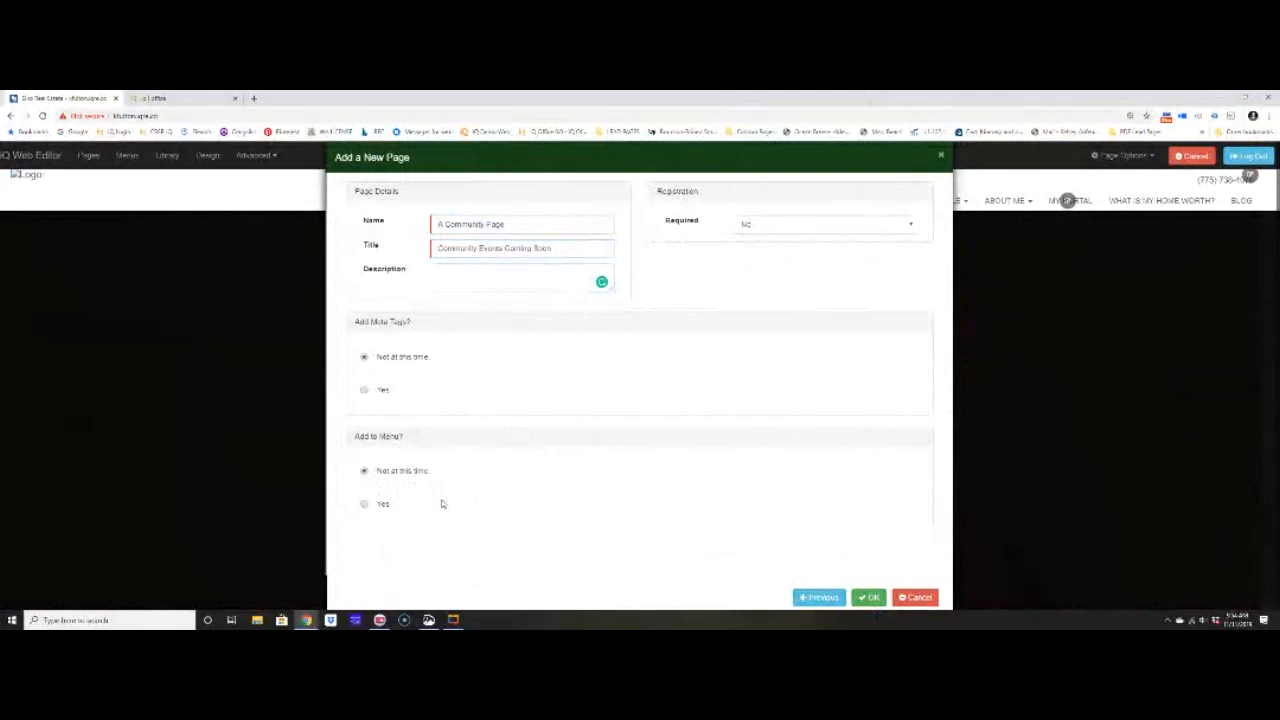
drag(654, 191, 718, 195)
click(824, 223)
click(815, 245)
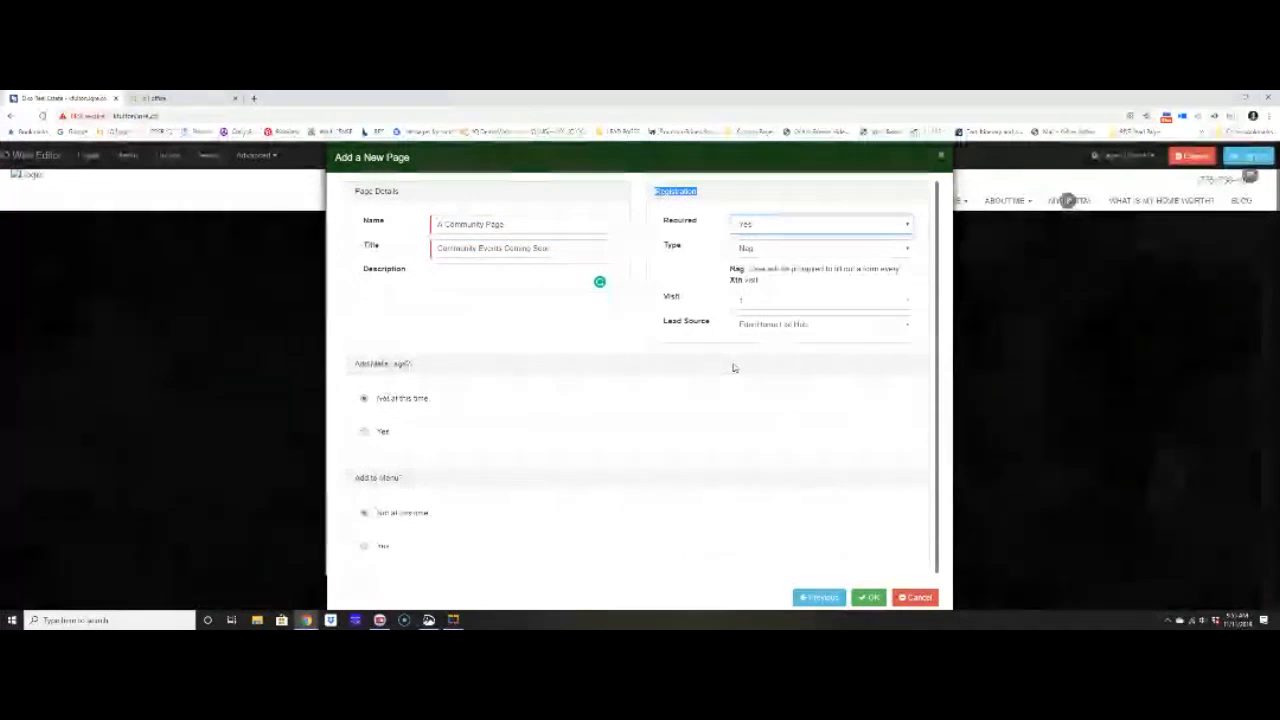
- Try the Nag registration type with visit 2, and the Offer type
click(760, 248)
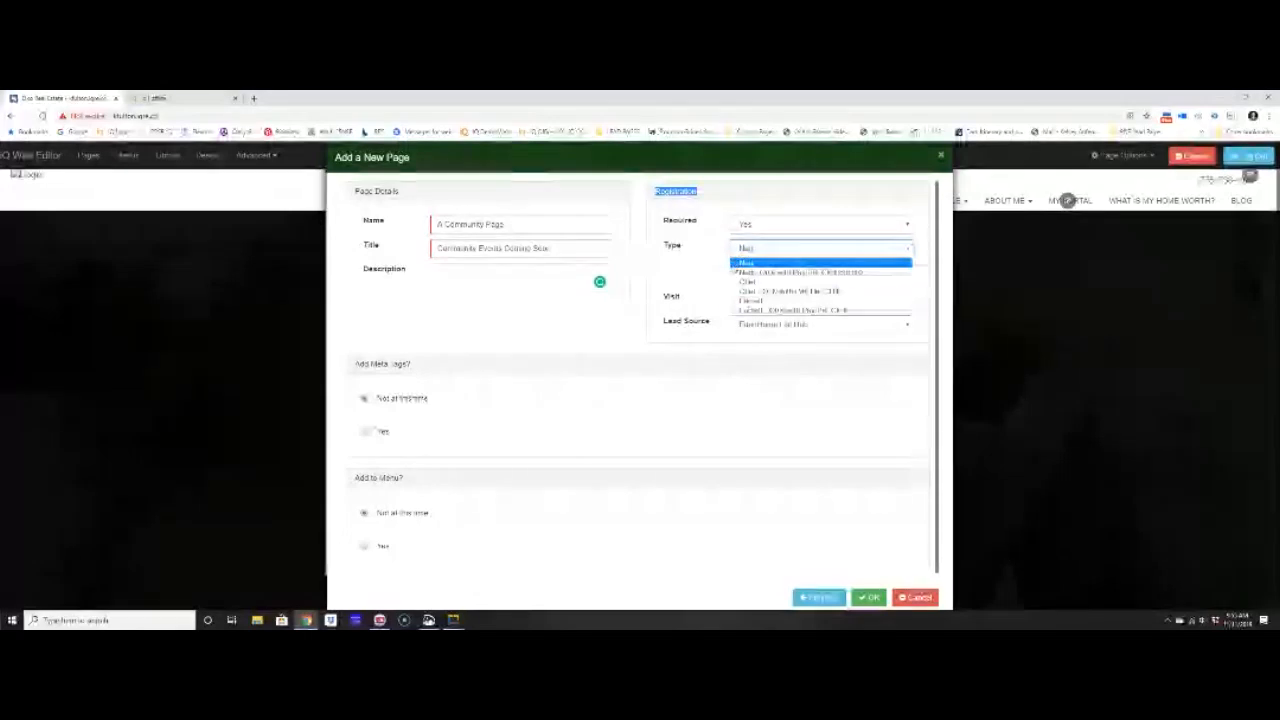
click(740, 262)
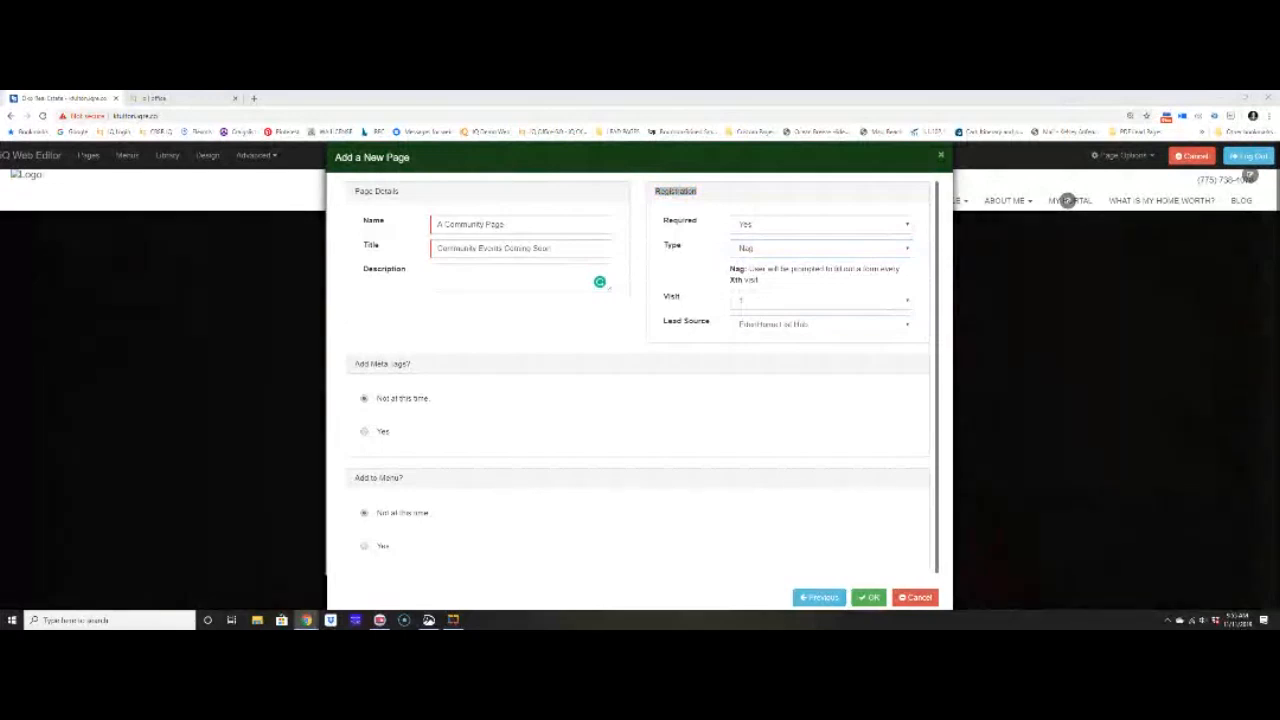
click(755, 304)
click(765, 320)
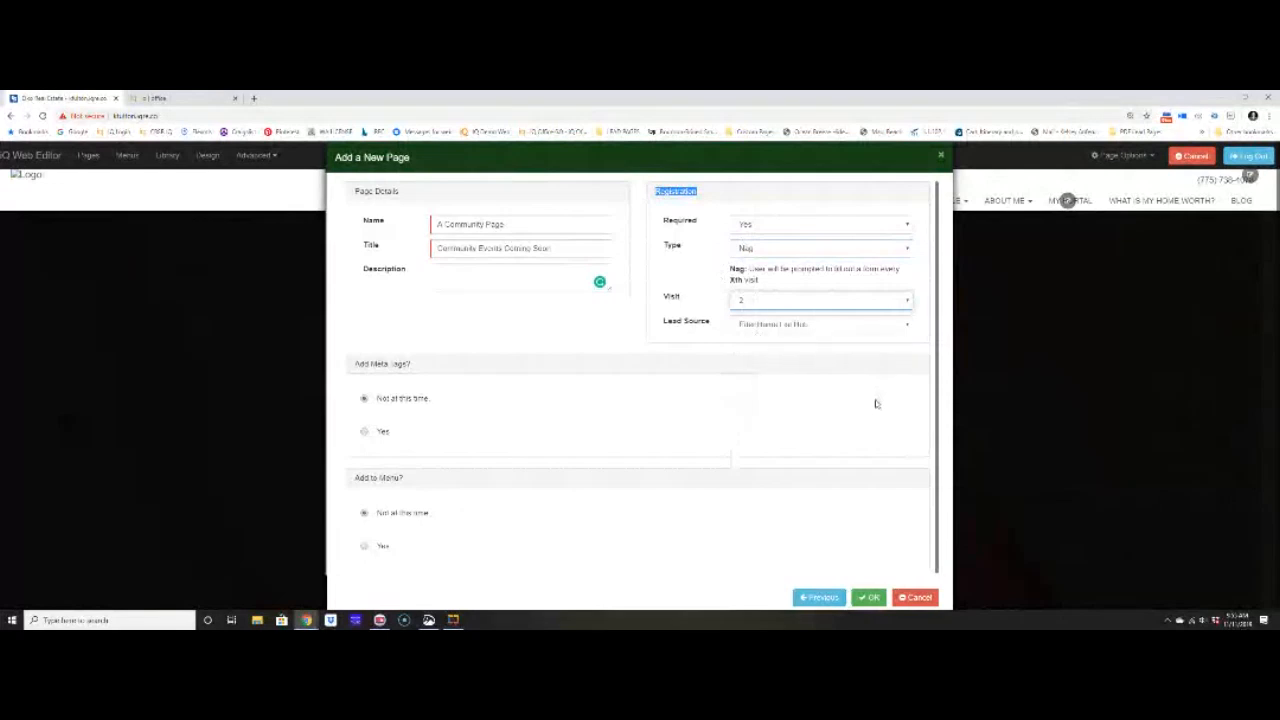
click(810, 248)
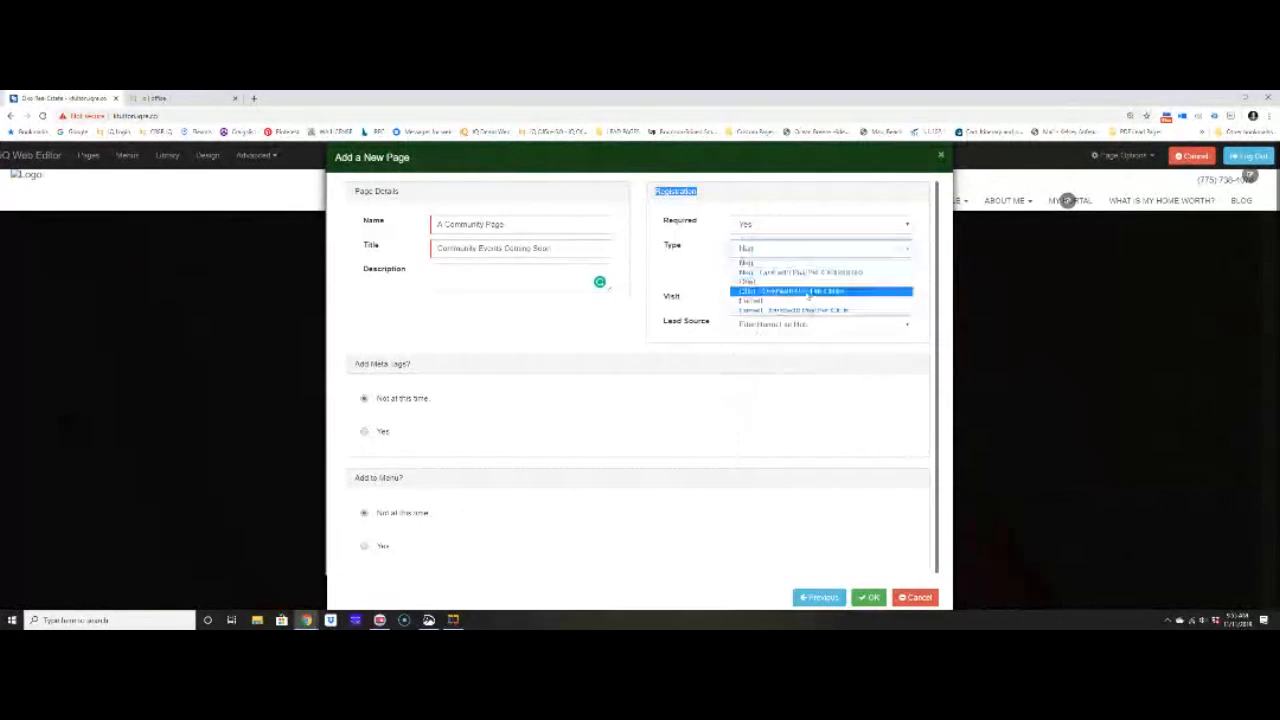
click(762, 314)
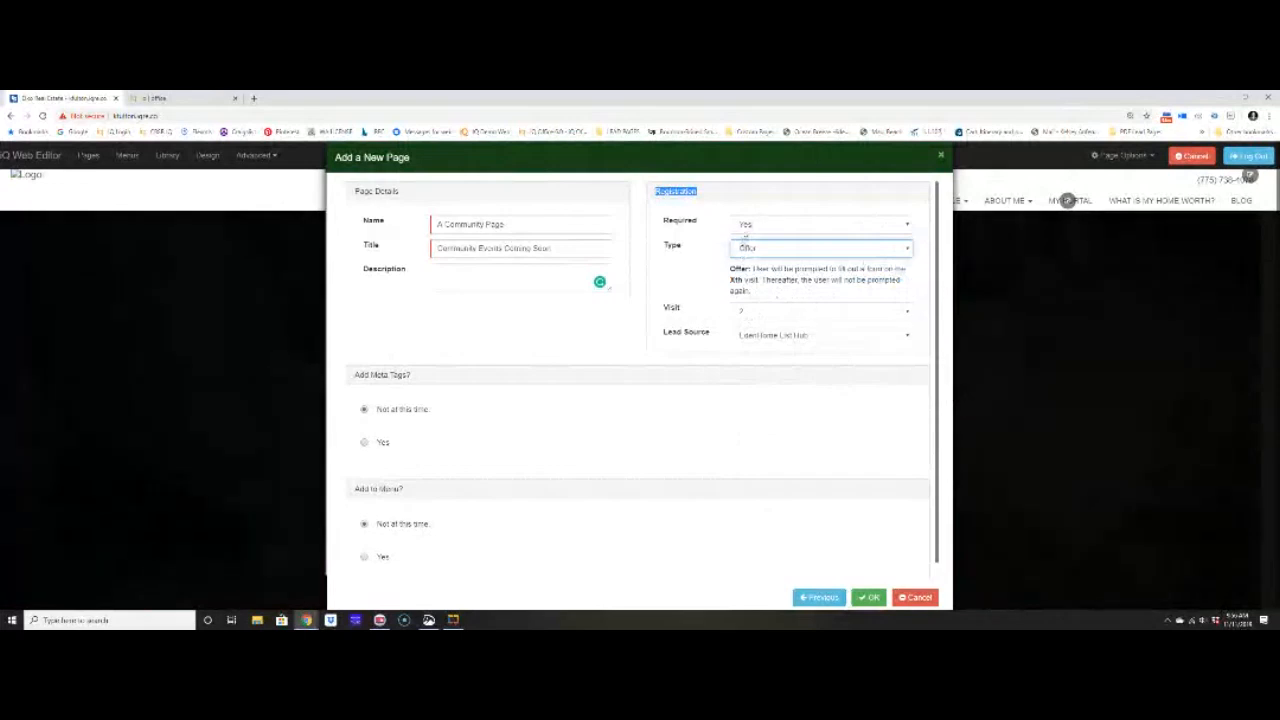
- Set the registration type to Forced on visit 1, with "Website contact form" as the lead source
click(838, 250)
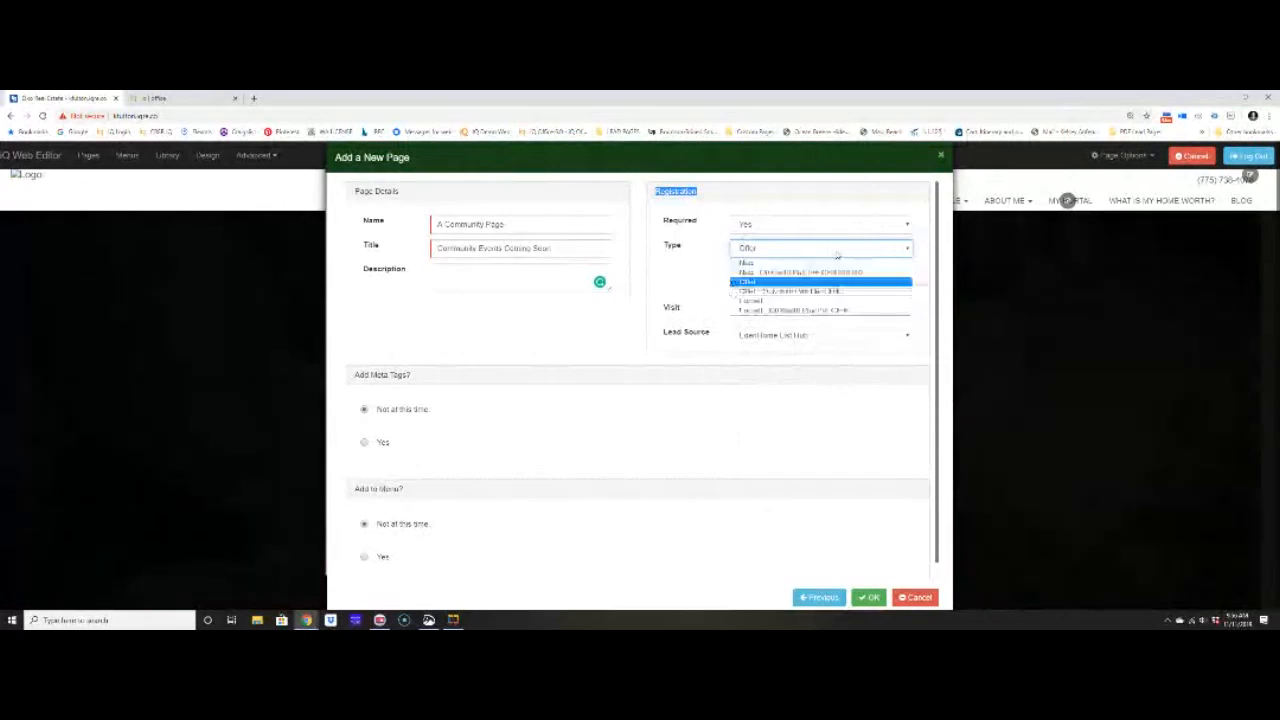
click(819, 308)
click(820, 302)
click(814, 316)
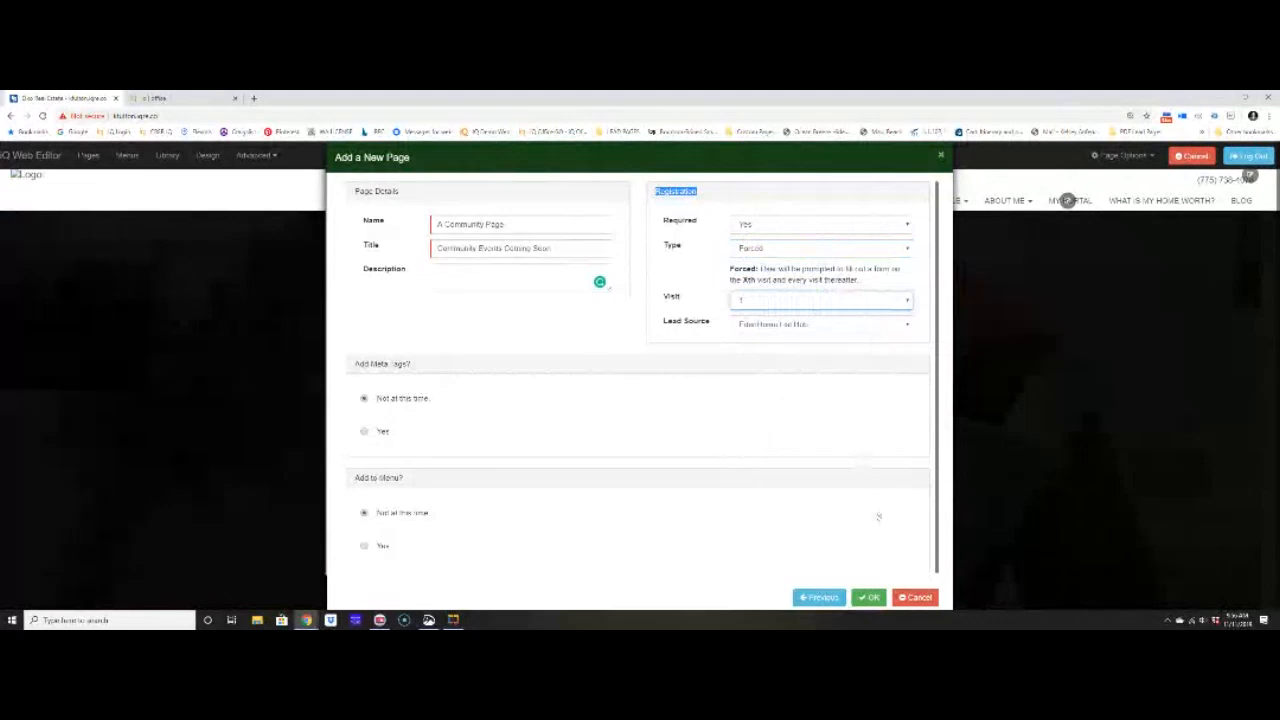
click(816, 331)
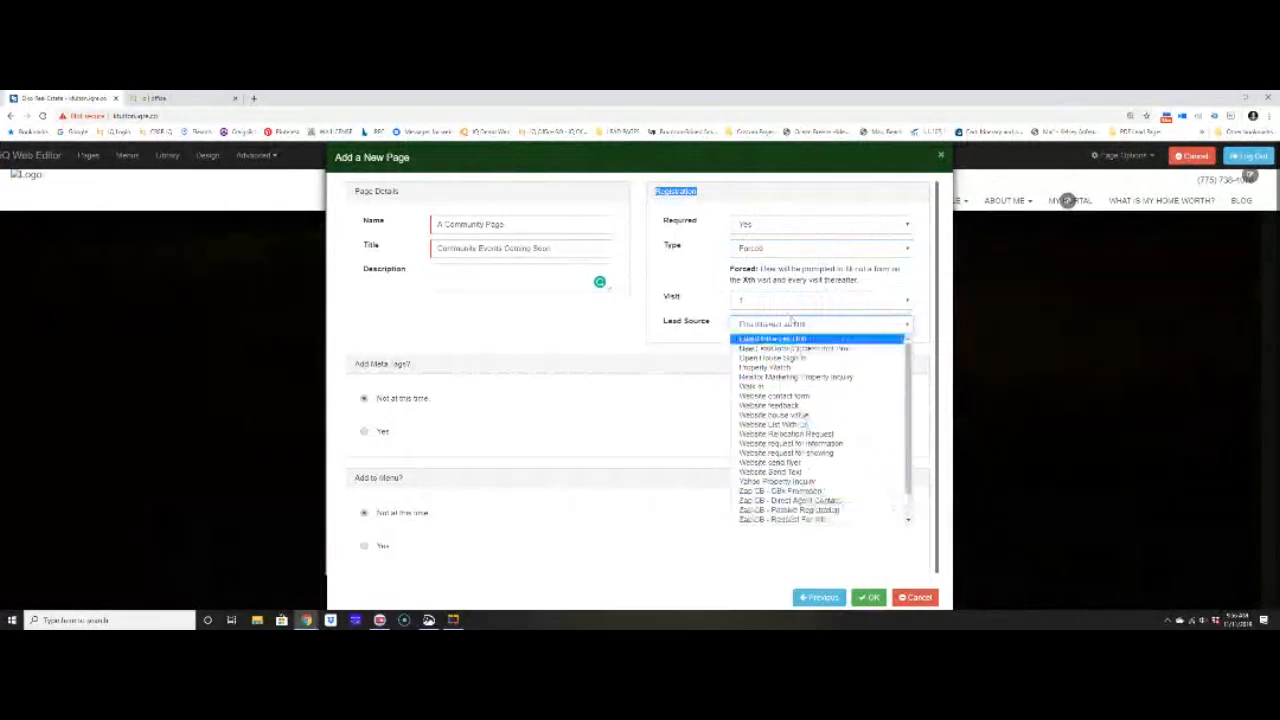
click(877, 424)
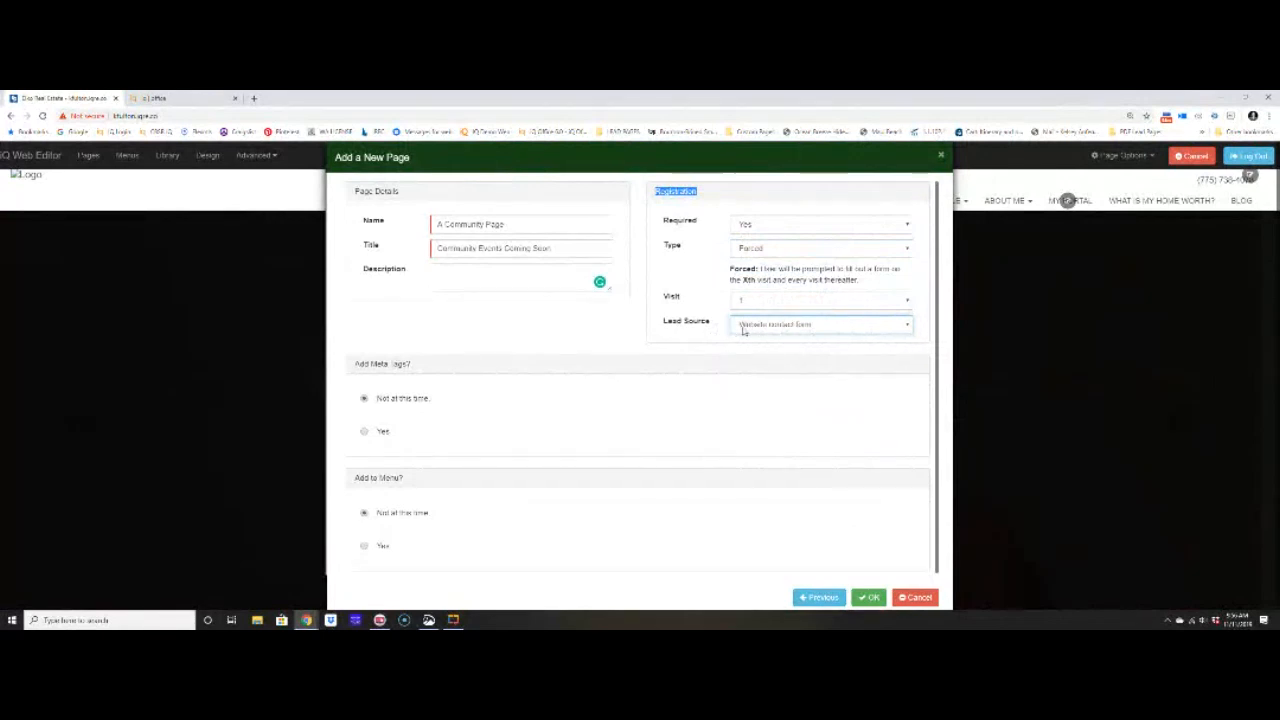
- Create the new community page and open it for editing
click(872, 598)
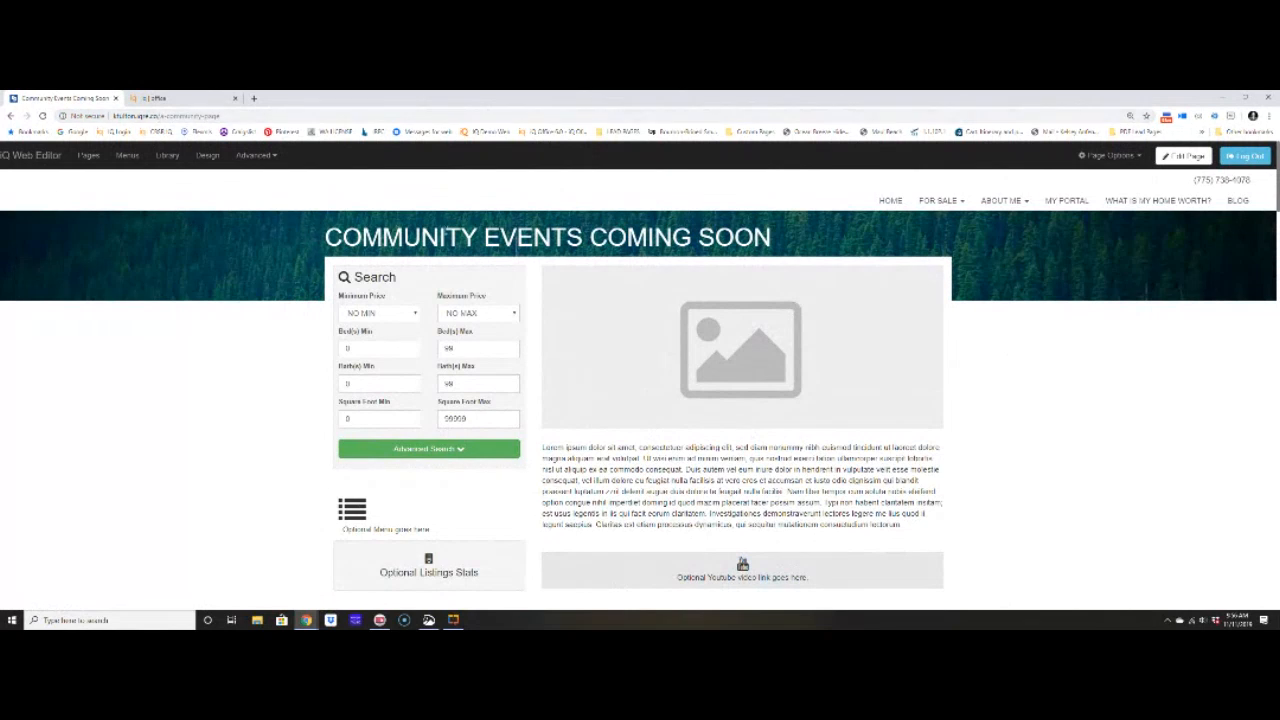
click(1186, 156)
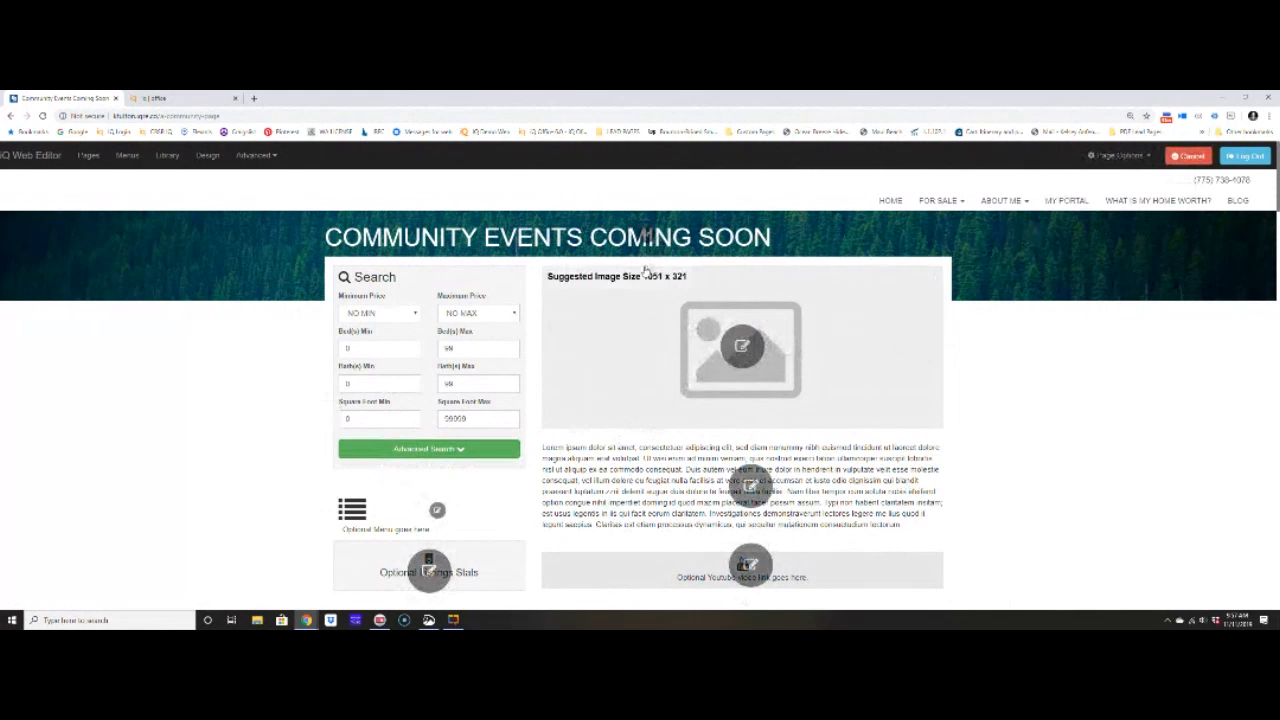
- Replace the placeholder body text of the community page with "Great community events for xyz"
right_click(738, 371)
click(992, 369)
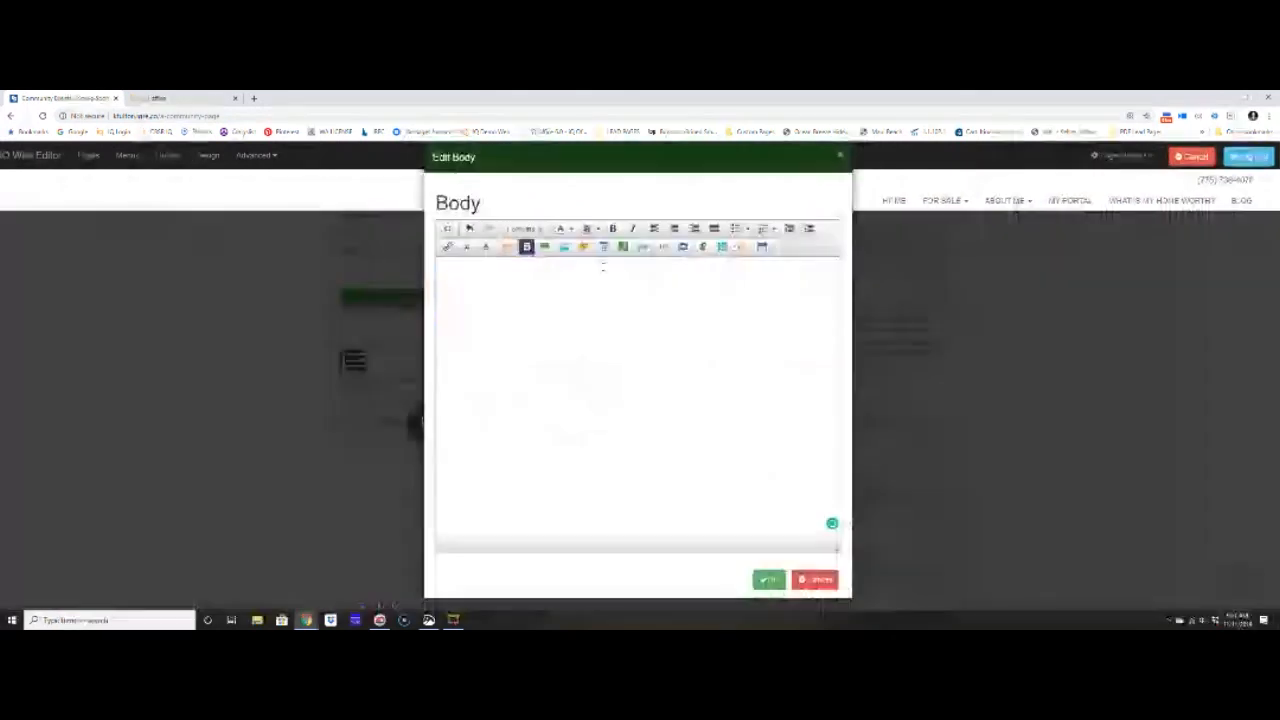
text(Great communit)
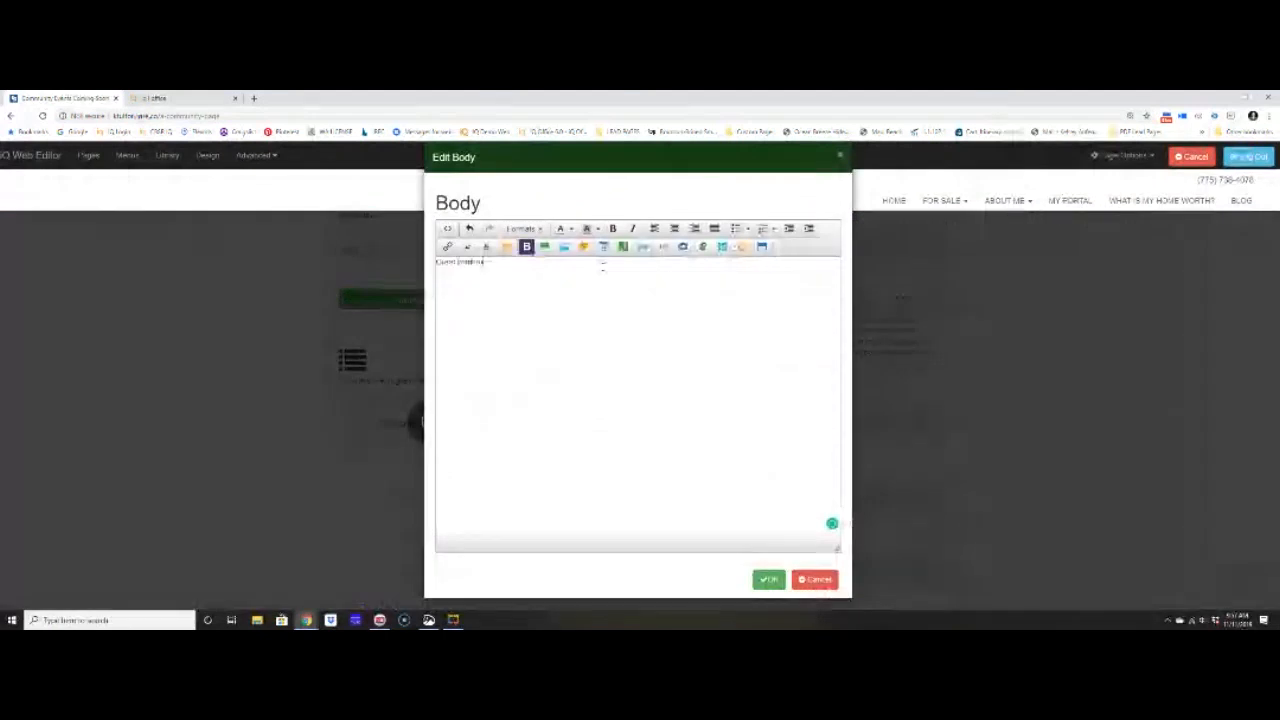
text(y)
key(BackSpace)
key(BackSpace)
text(ty events for)
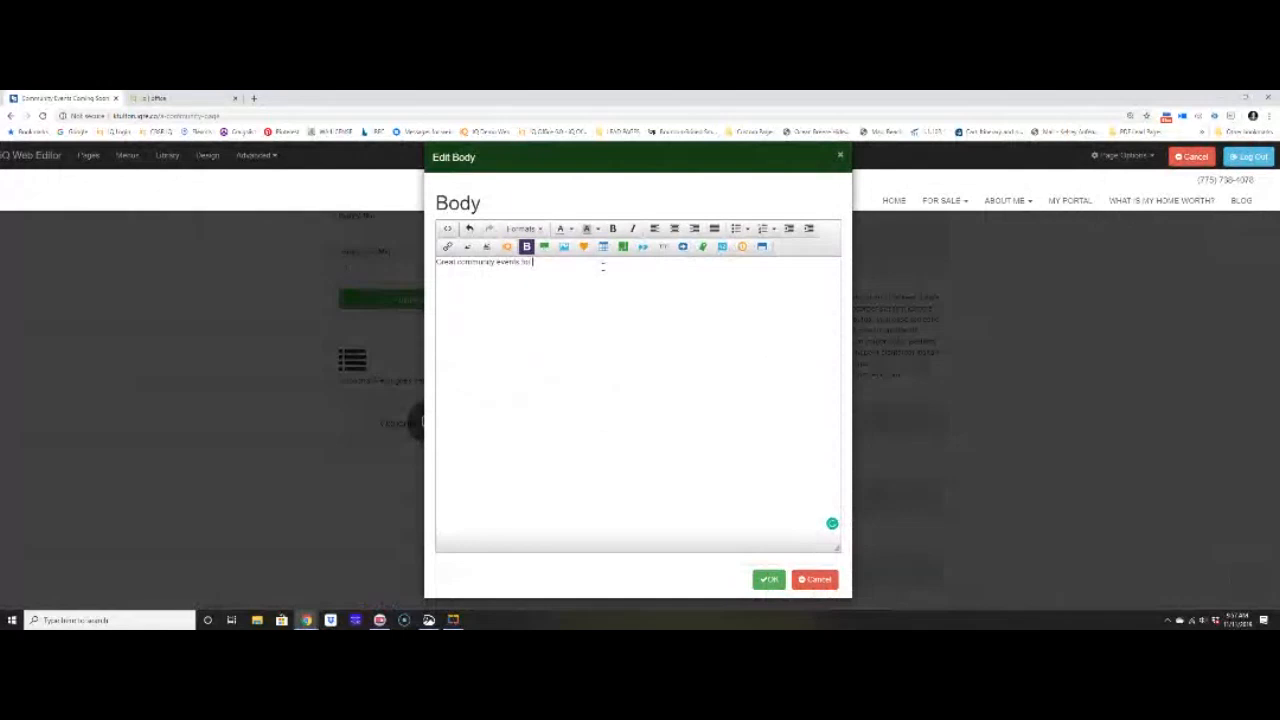
text( ages)
- Insert a lead form in the Standard layout with "Website contact form" as lead source below the body text, and save the page
click(506, 248)
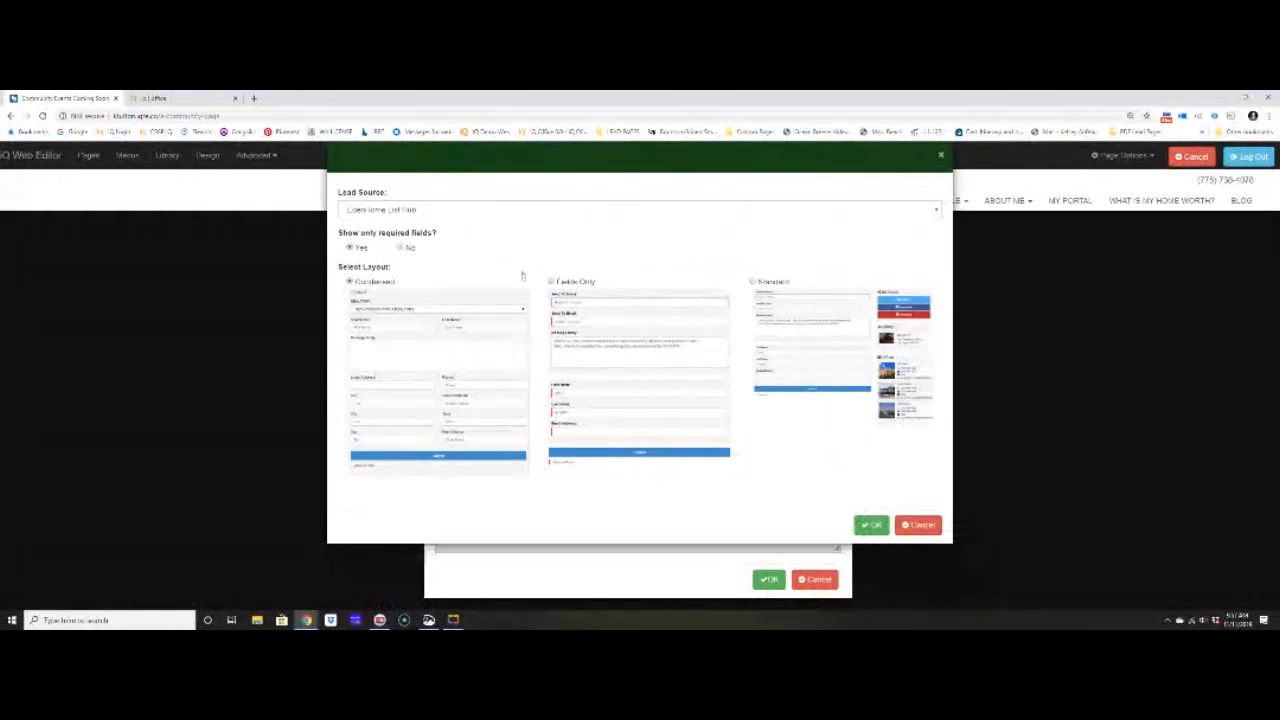
click(752, 282)
click(700, 211)
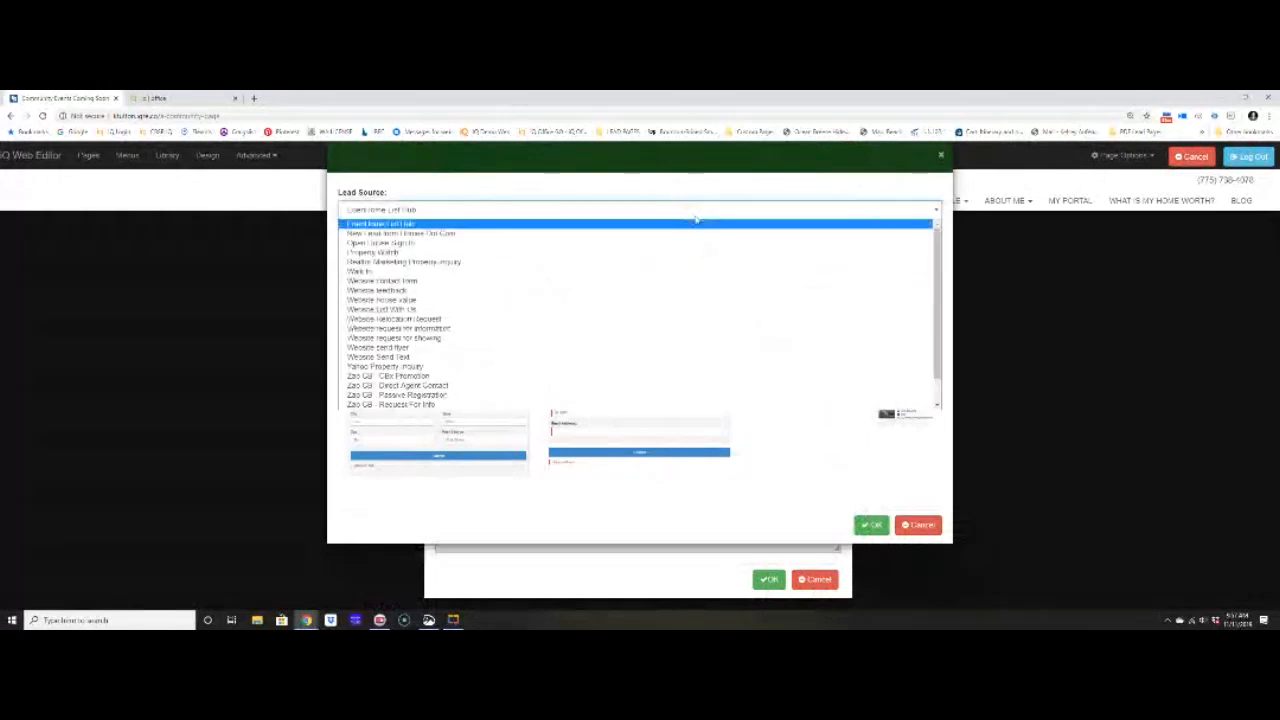
click(583, 281)
click(868, 524)
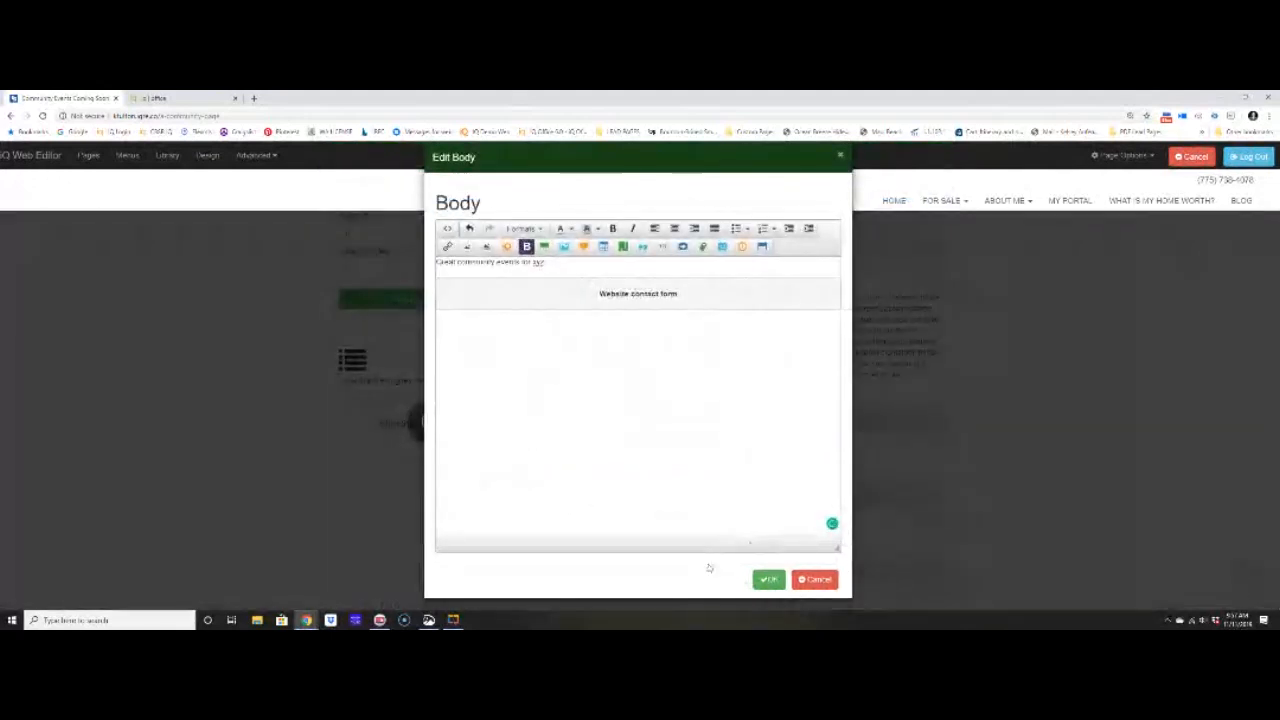
click(768, 579)
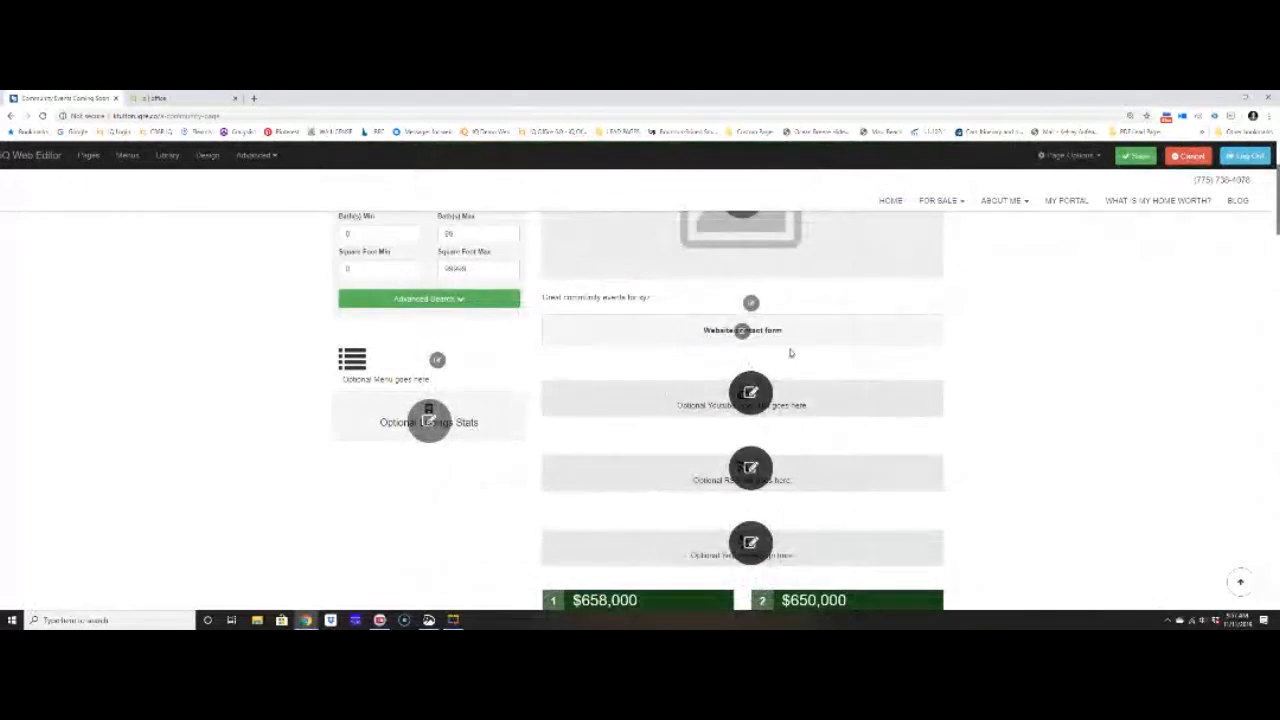
click(1137, 157)
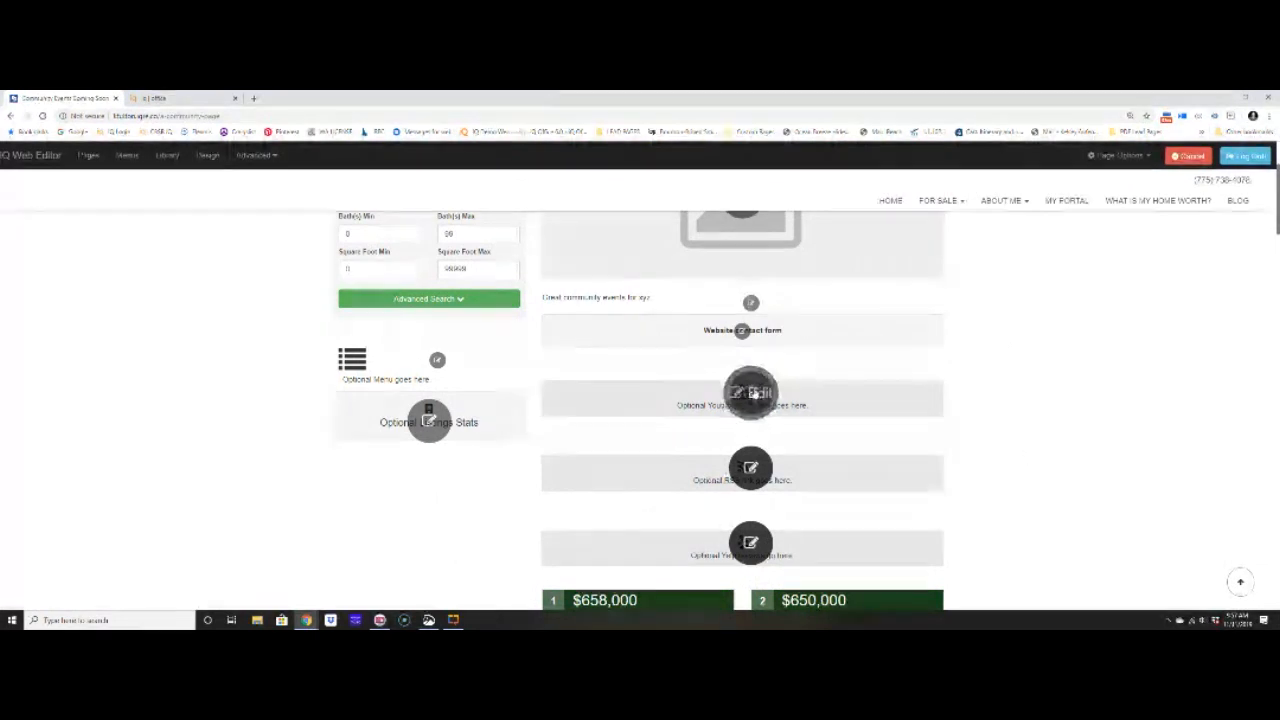
- Look at the optional YouTube link setting and close it without adding a link
click(752, 393)
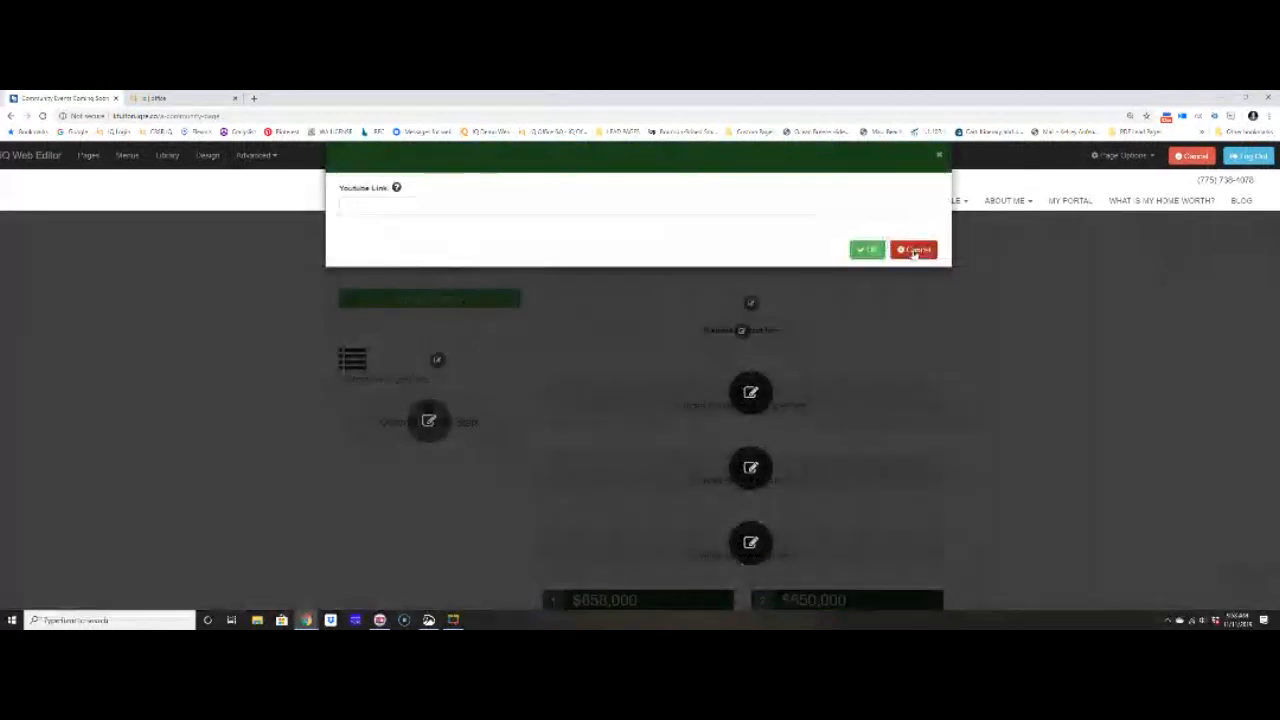
click(913, 251)
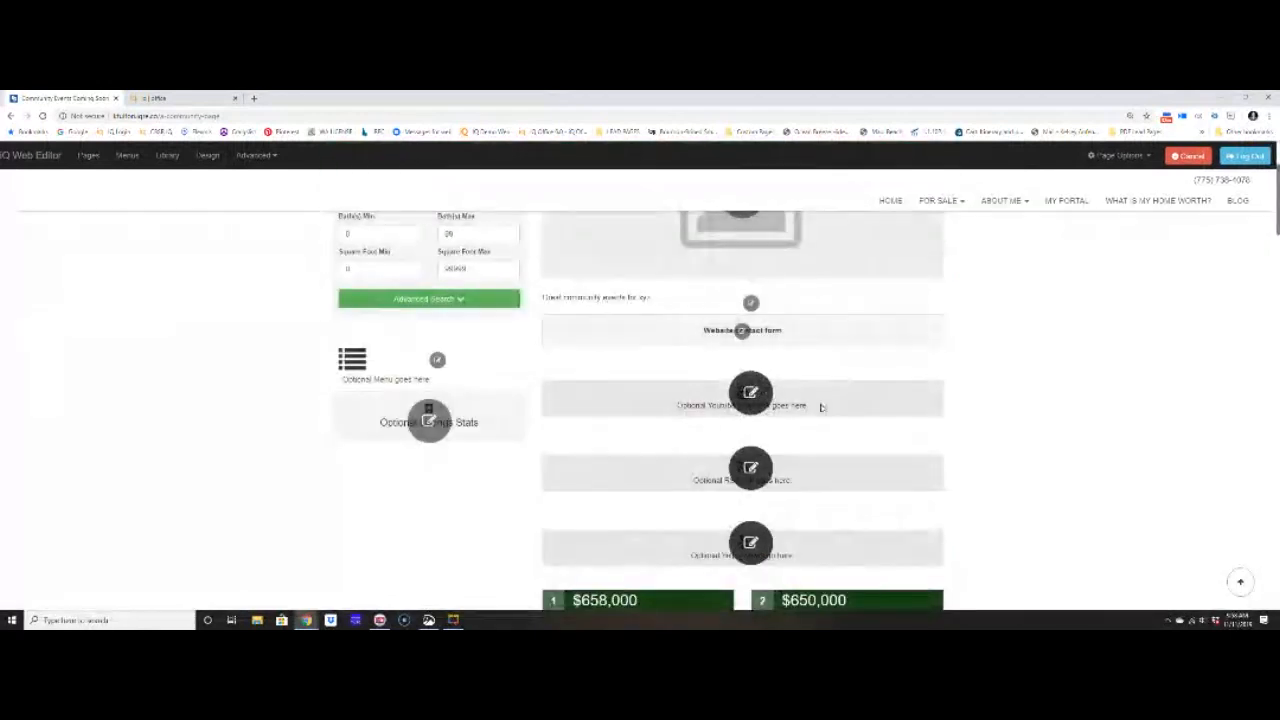
- Show Yelp on the page with the categories Entertainment, Hotels & Travel, Local Services, Nightlife, Restaurants and Shopping
scroll(760, 418, down, 1)
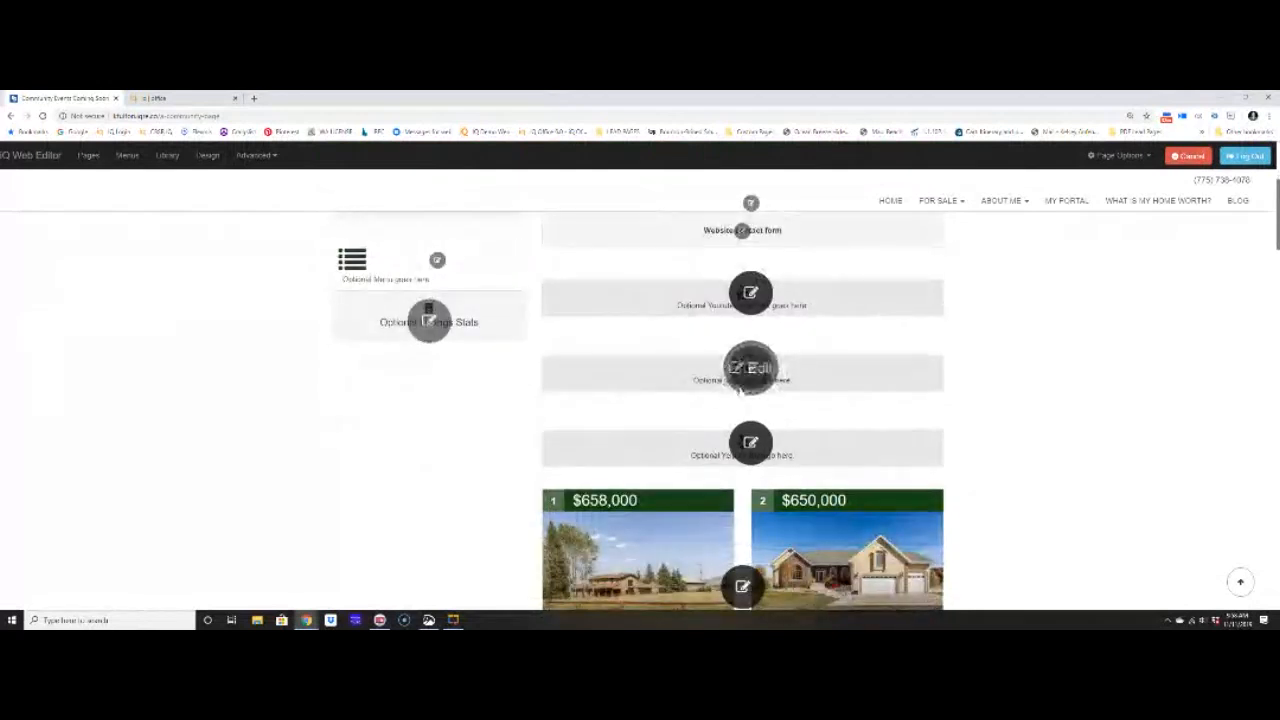
click(750, 445)
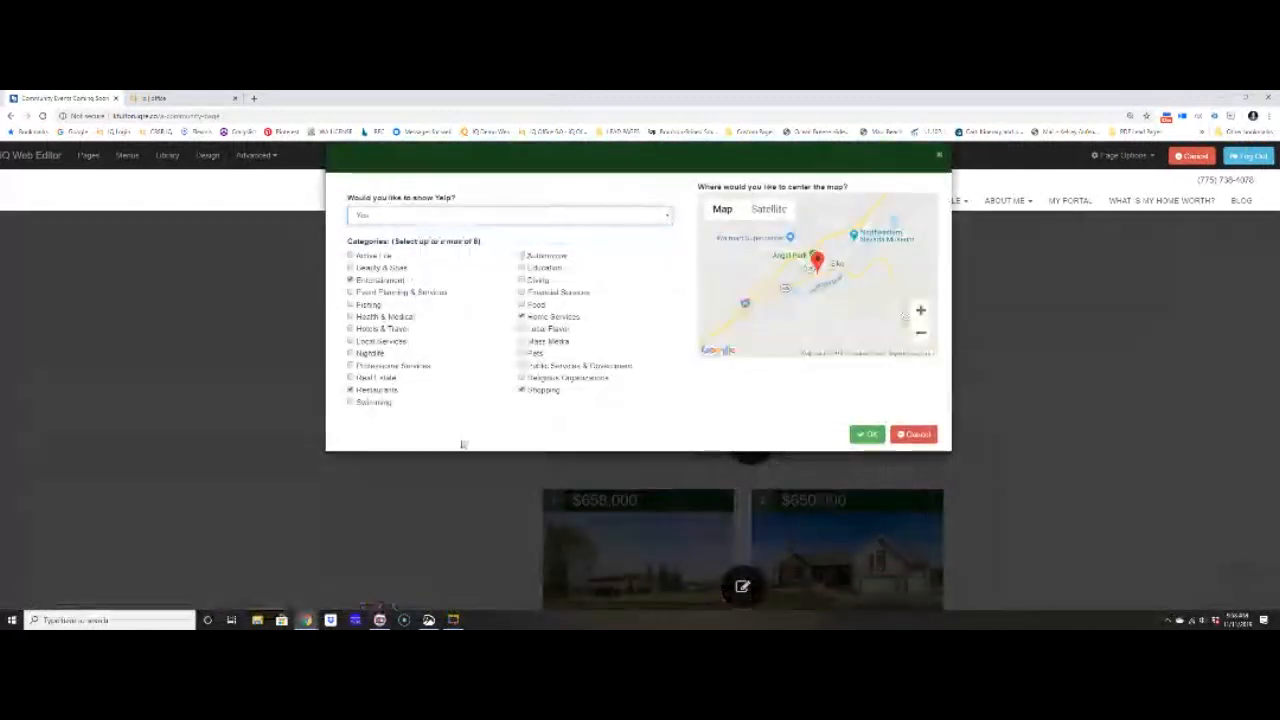
click(350, 328)
click(350, 341)
click(350, 353)
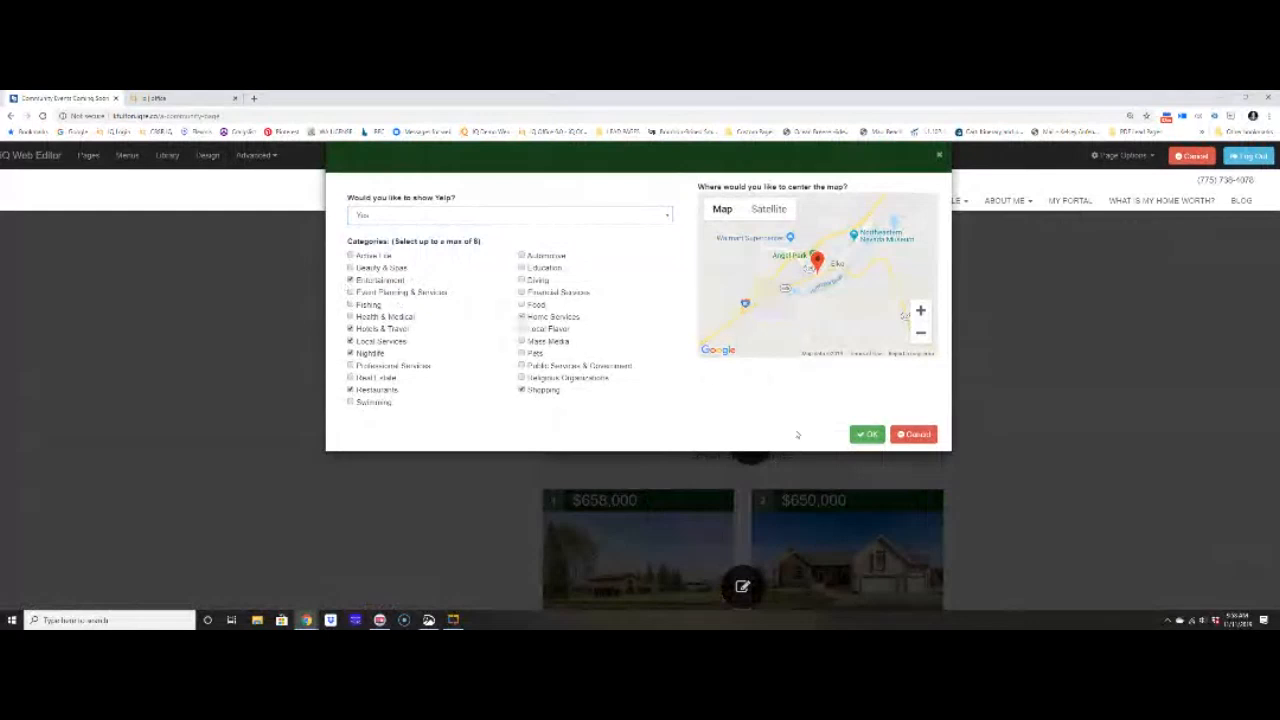
click(866, 436)
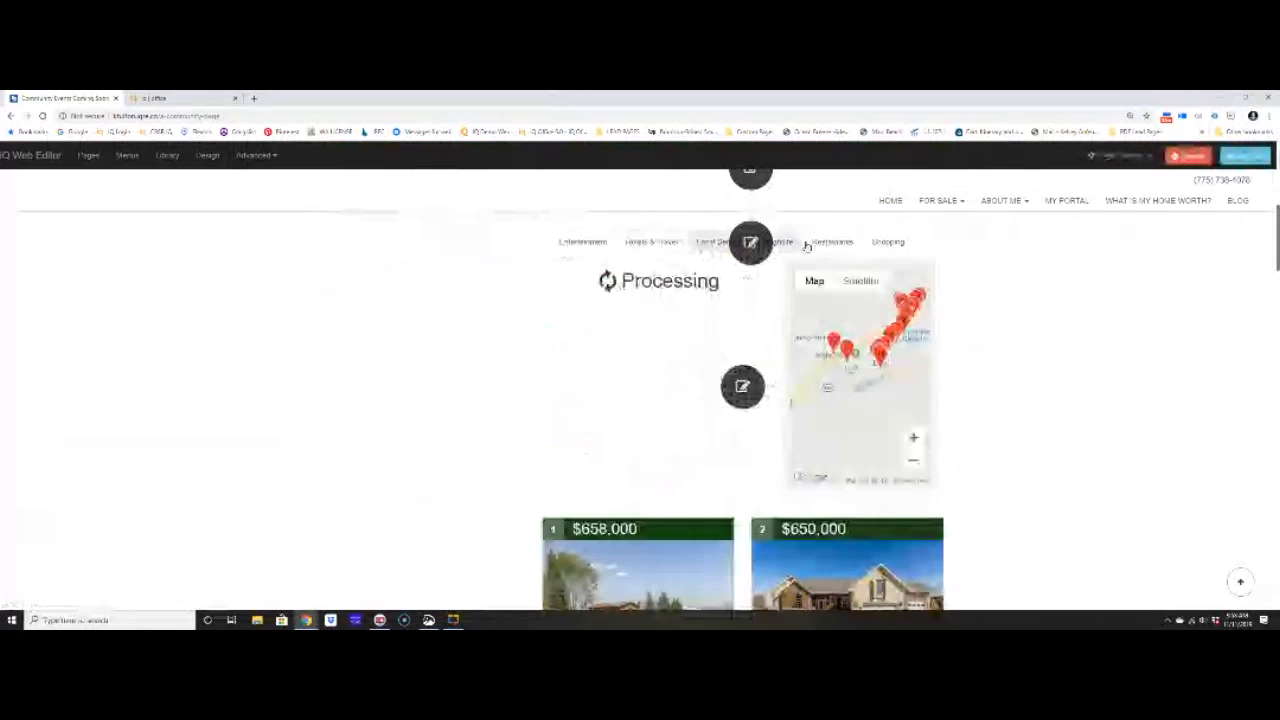
- Examine the Shopping businesses in the page's Yelp section and the property listings below it
click(887, 241)
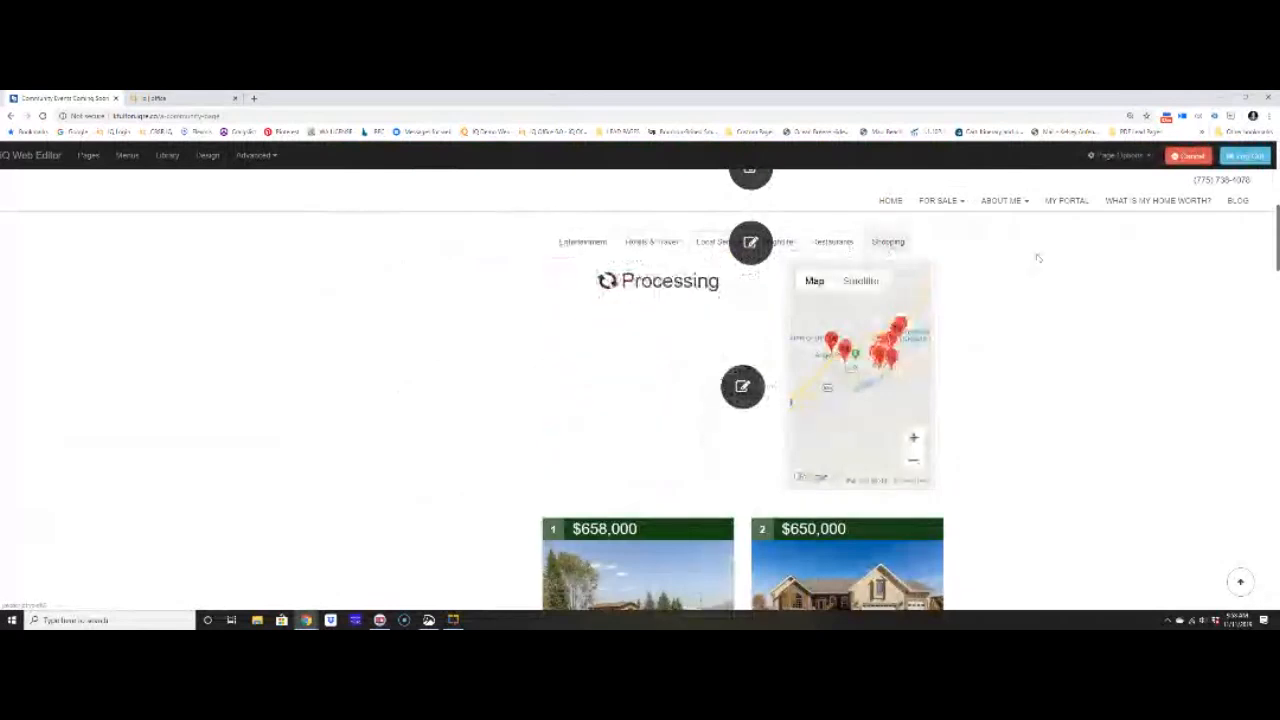
scroll(632, 387, down, 3)
scroll(632, 387, down, 2)
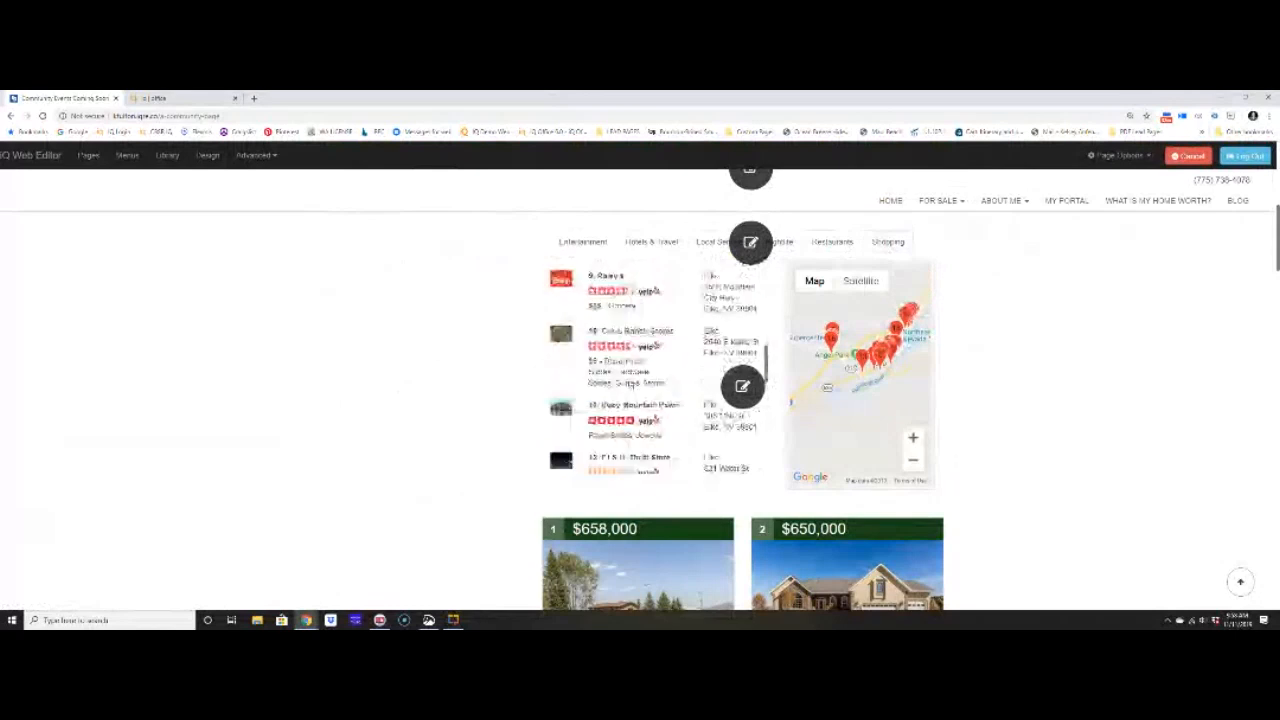
scroll(632, 385, down, 3)
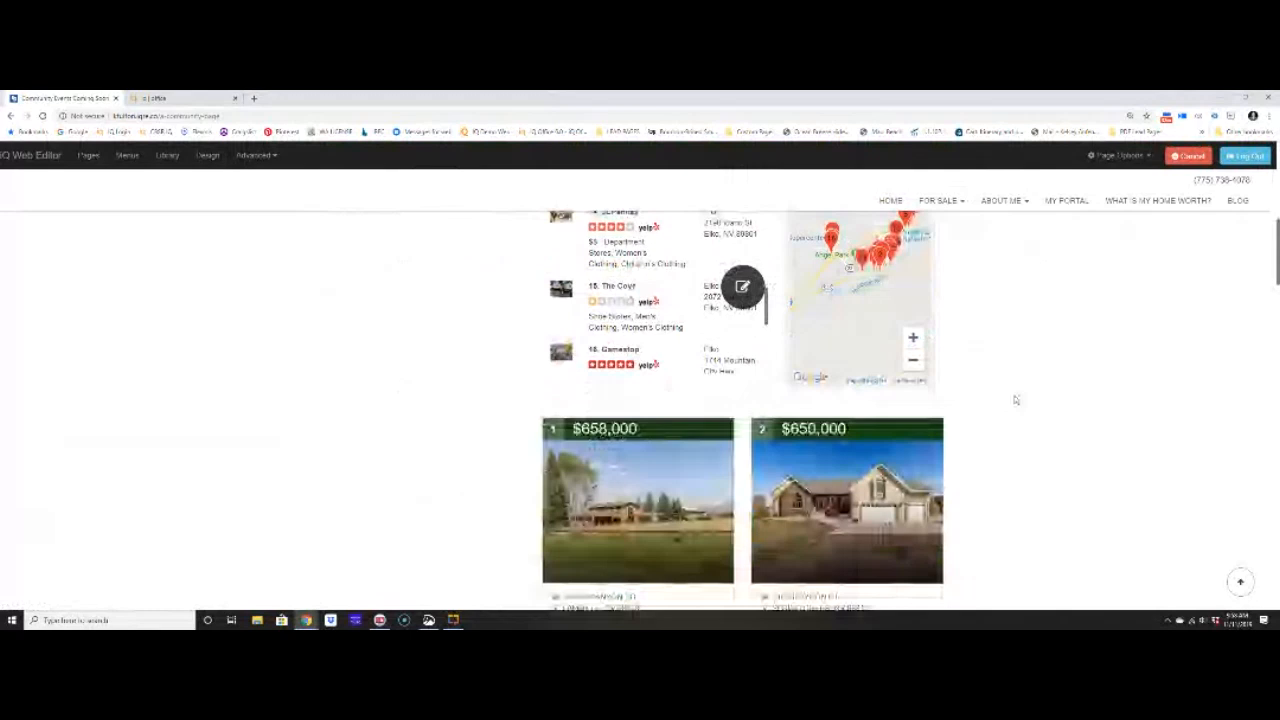
- Open the property listing settings and choose No for showing only my properties and for showing only company properties
click(743, 287)
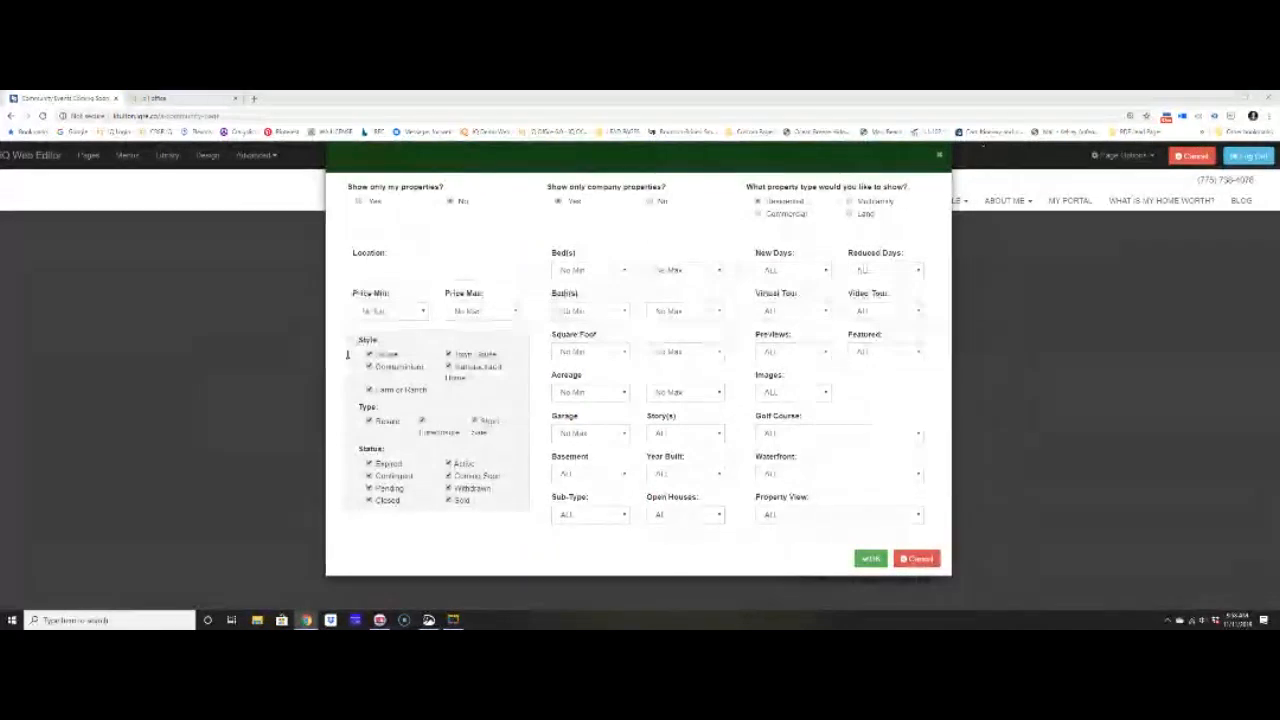
click(360, 201)
click(451, 202)
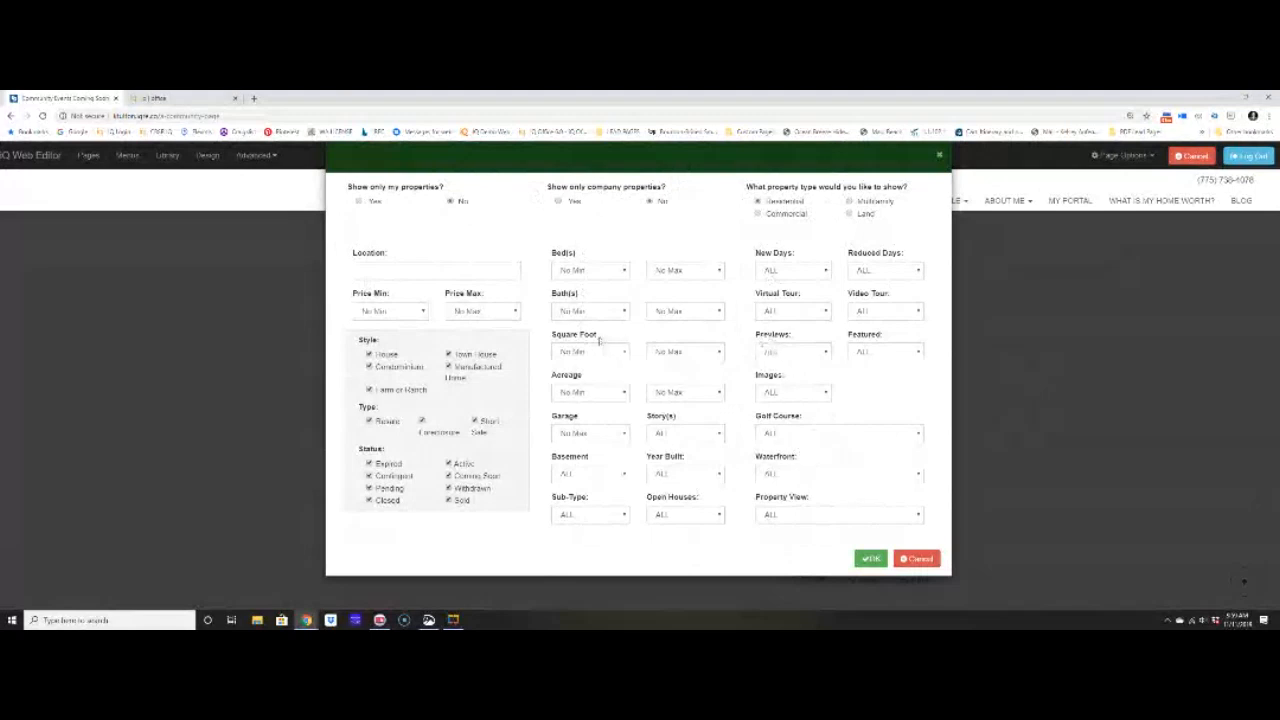
- Limit the listings to Active status by excluding all other statuses, apply the settings, and recheck them
click(448, 500)
click(449, 488)
click(449, 476)
click(369, 476)
click(369, 463)
click(369, 488)
click(369, 500)
click(870, 559)
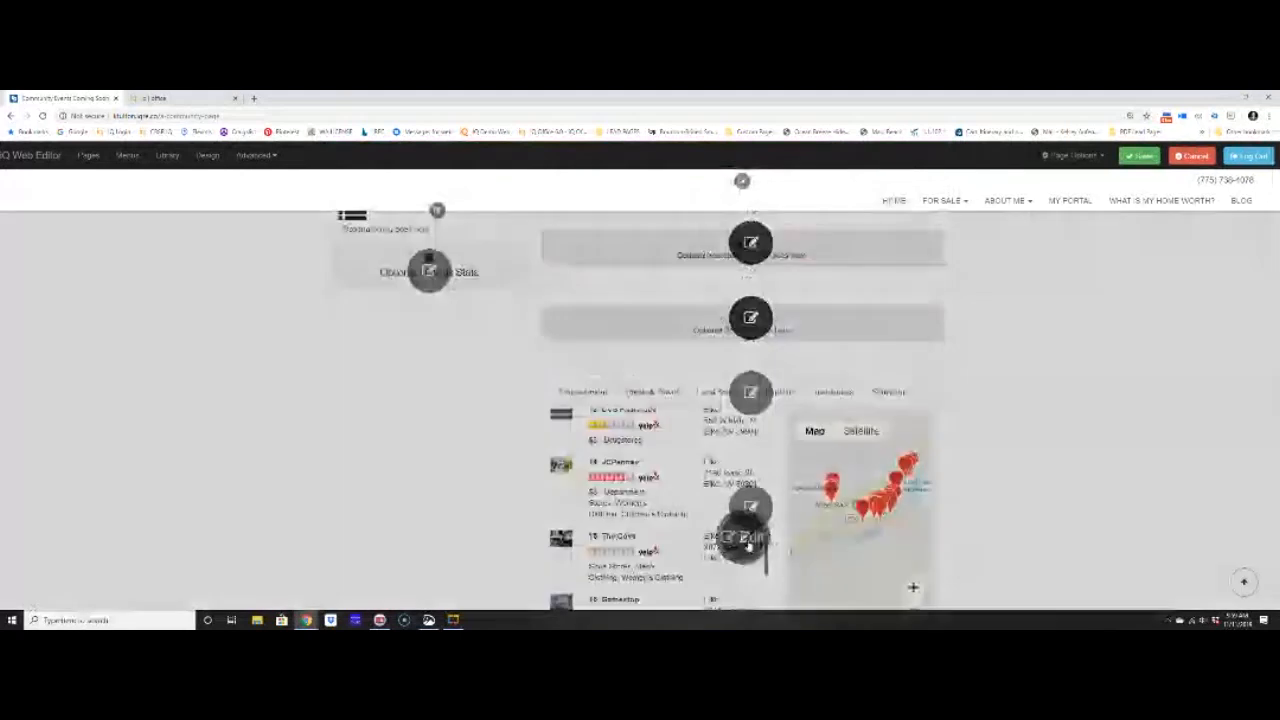
click(748, 542)
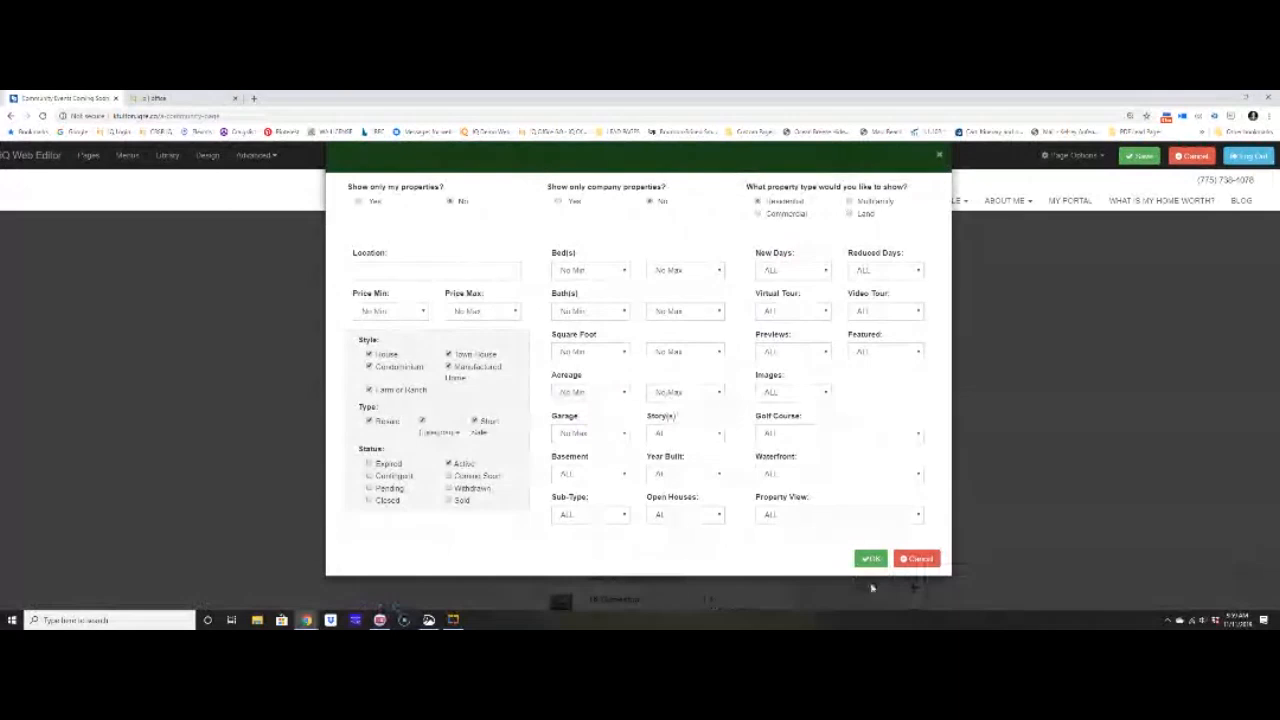
click(919, 559)
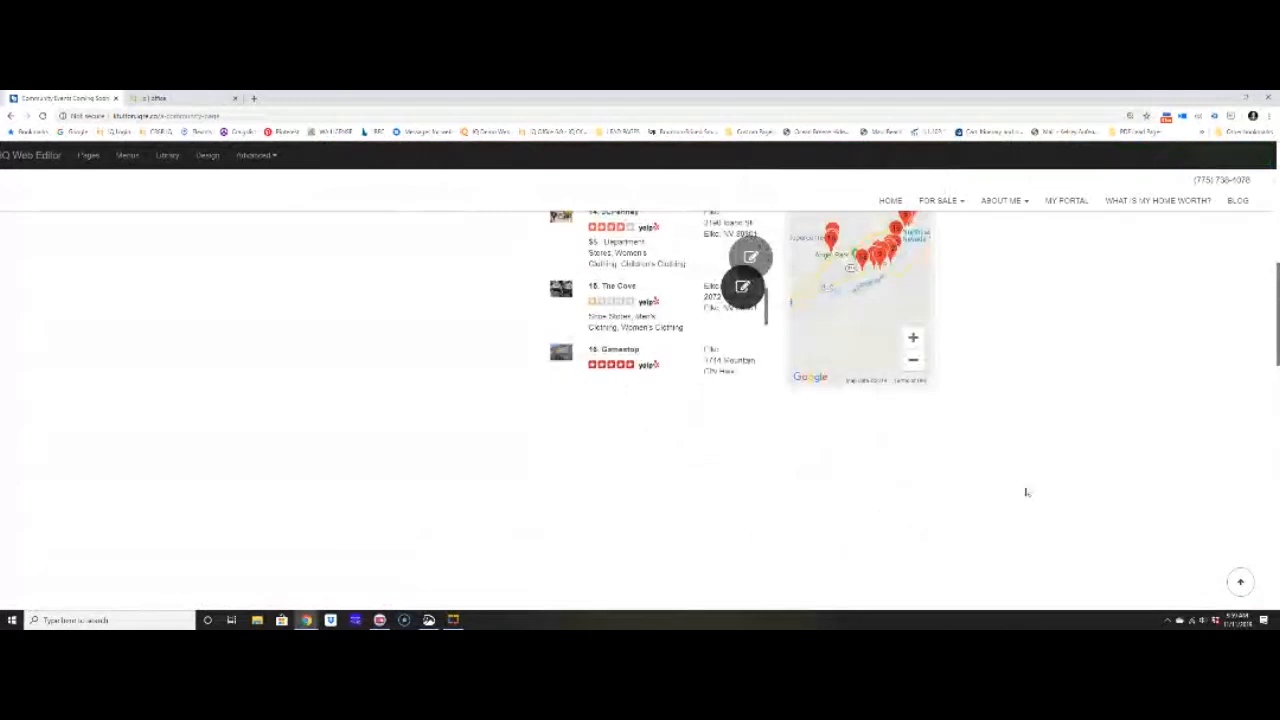
- Enable the optional listing stats in the page's sidebar
scroll(325, 530, up, 10)
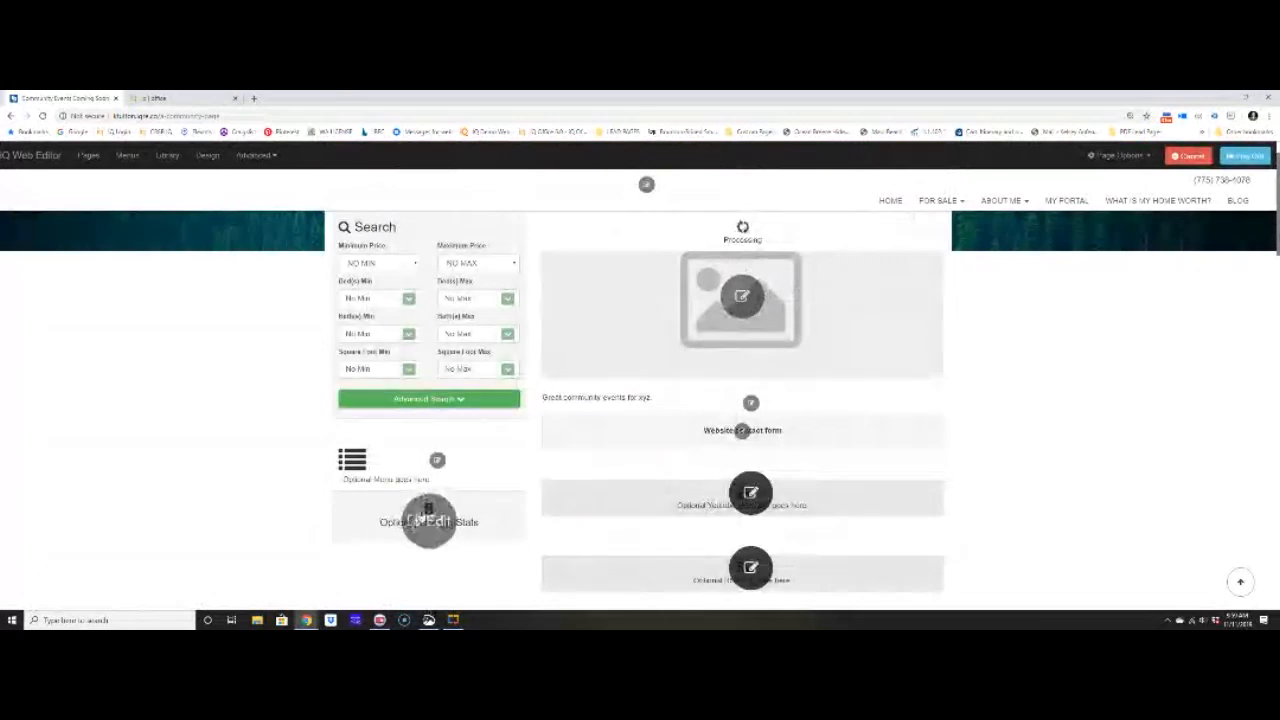
click(428, 512)
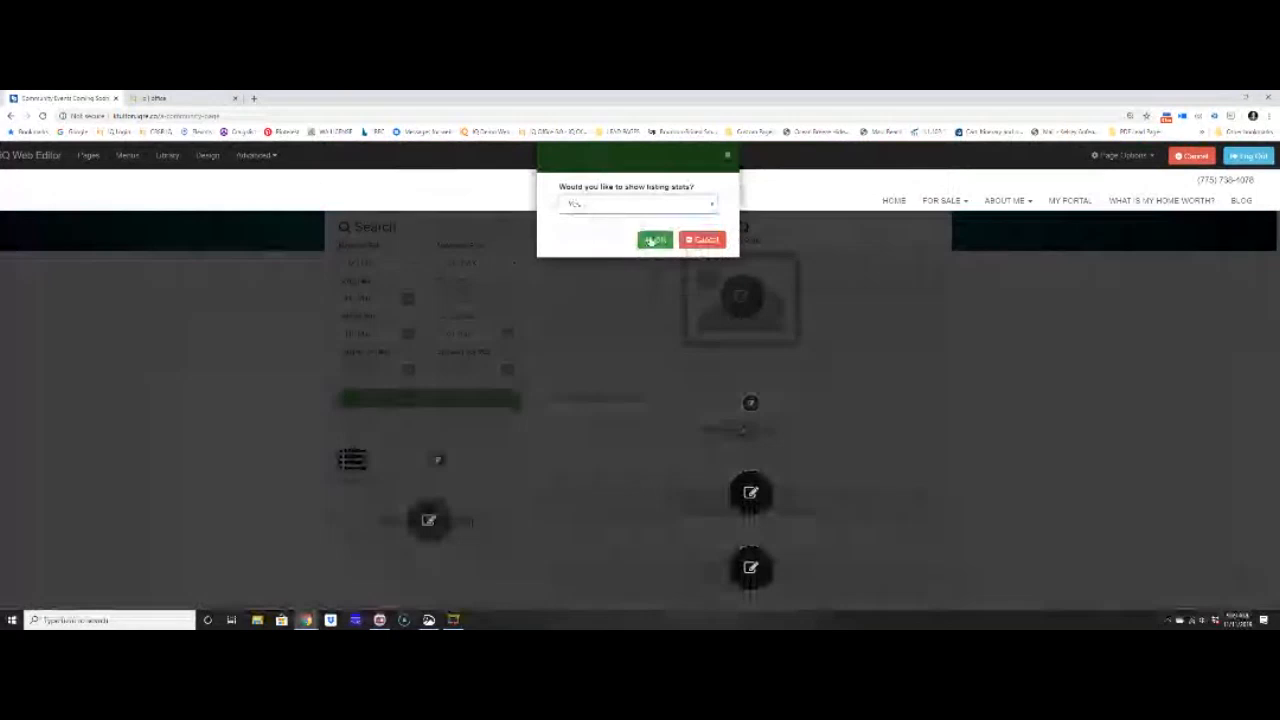
click(651, 241)
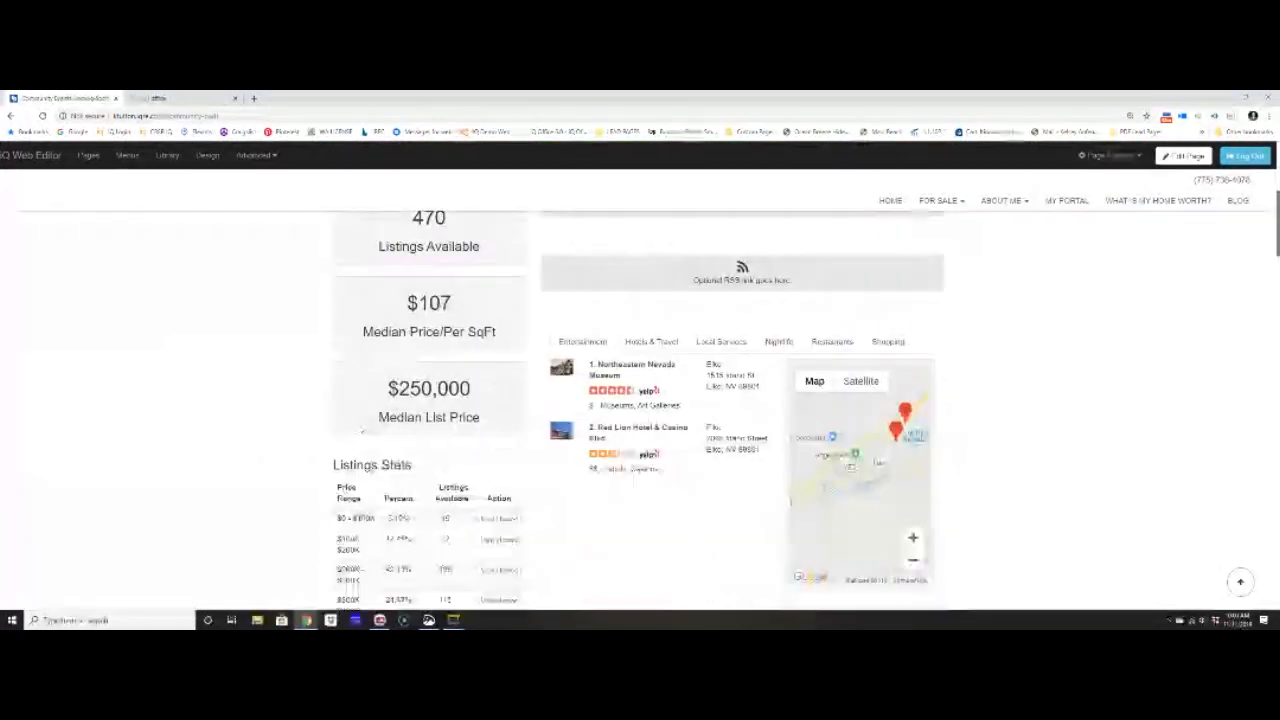
- Review the saved community page, including the listing stats, Yelp section and property listings
scroll(362, 430, down, 2)
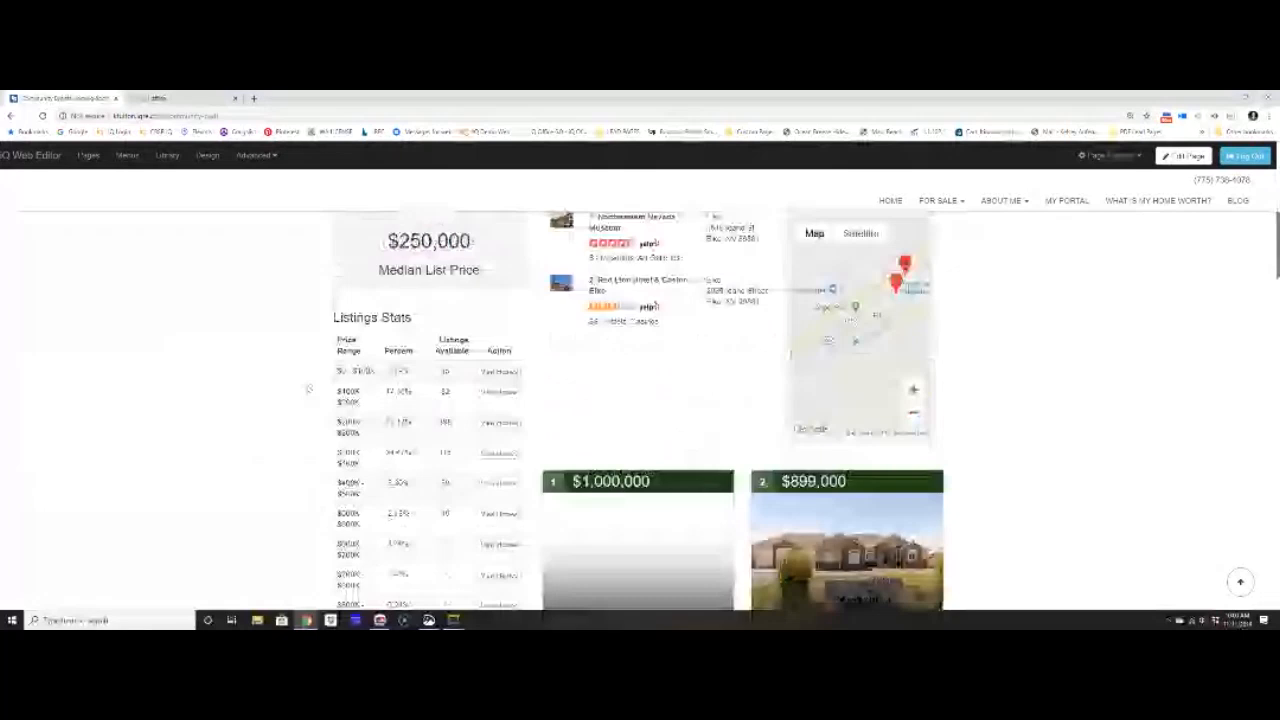
scroll(309, 389, down, 3)
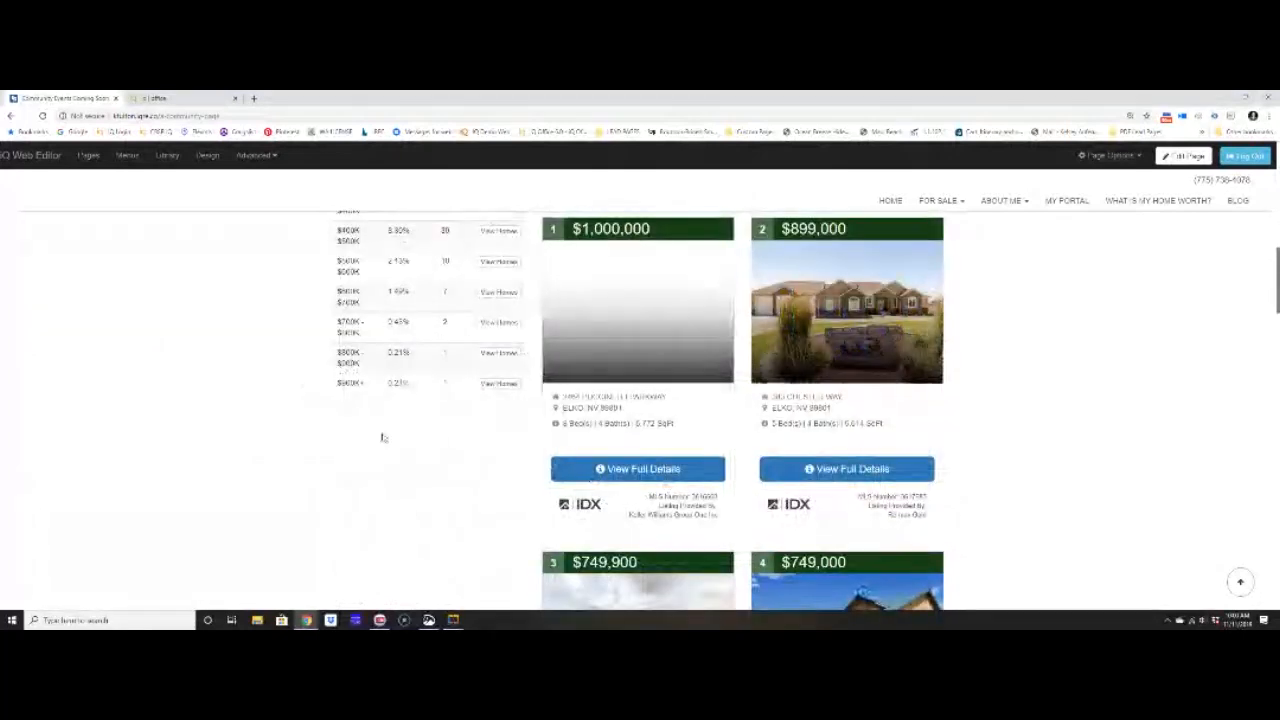
scroll(383, 437, up, 8)
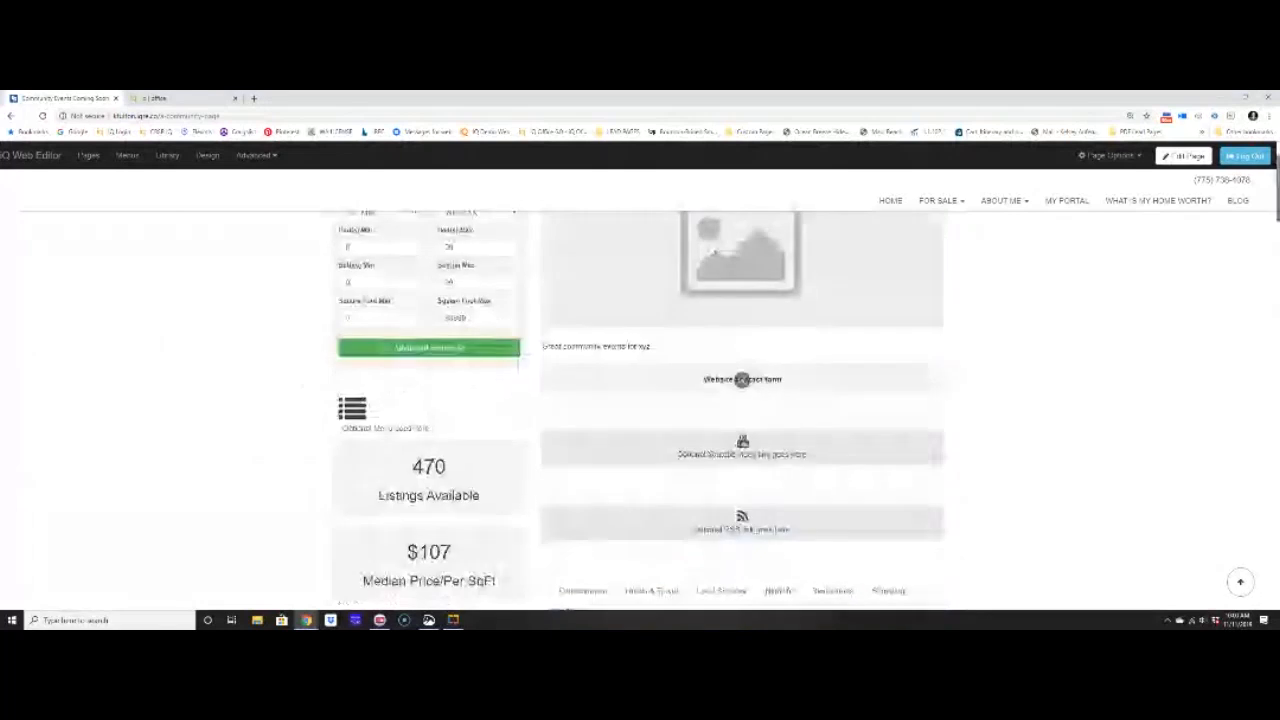
scroll(742, 379, down, 8)
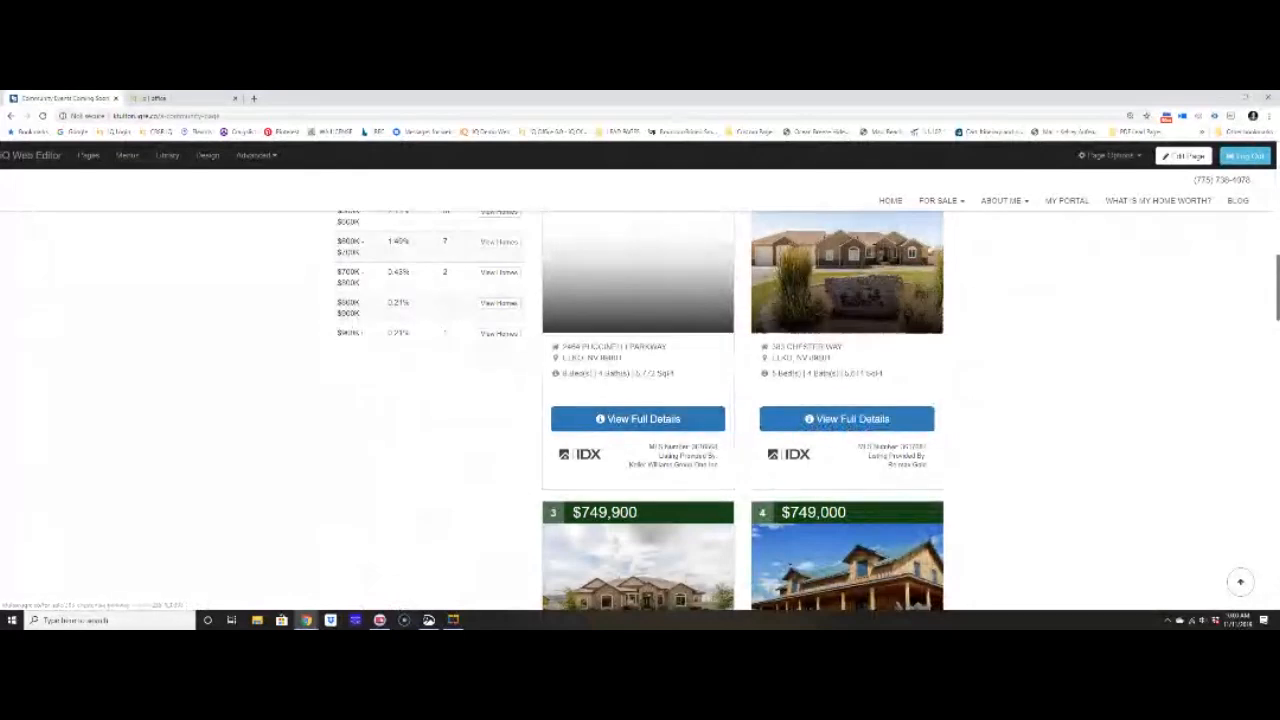
scroll(538, 554, up, 10)
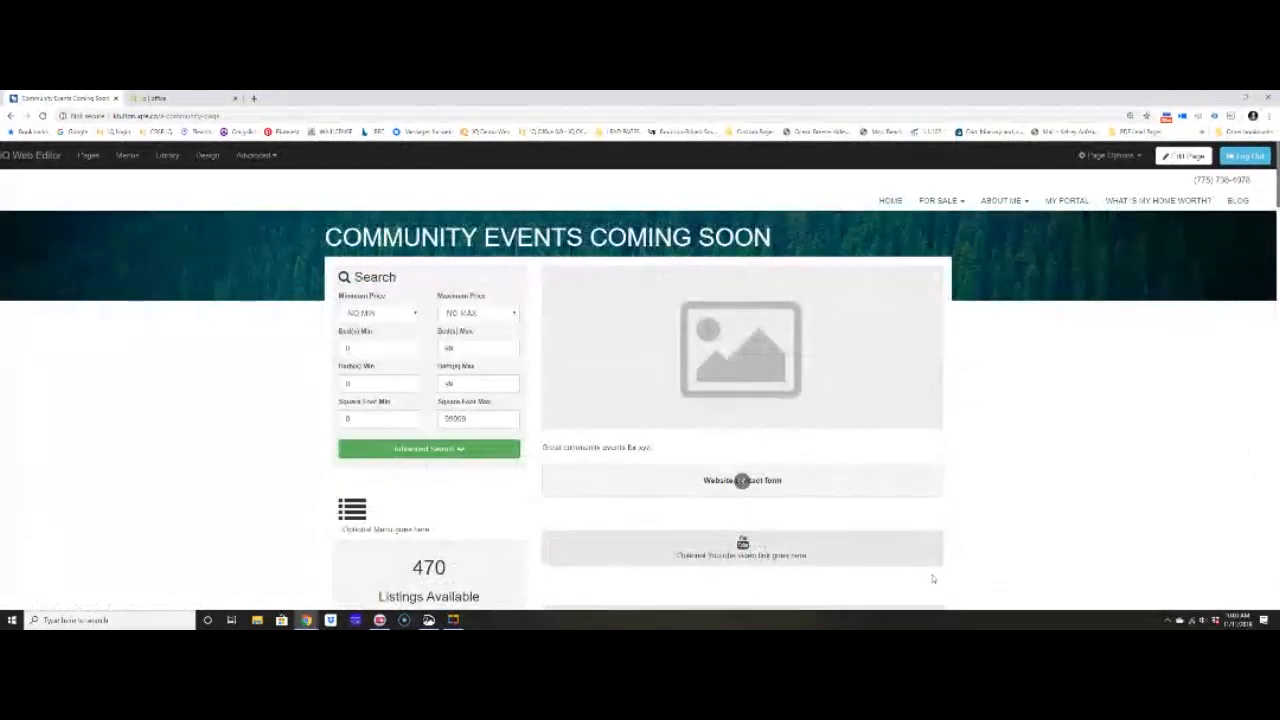
- Reopen the page for editing and set the header image to the Alberta mountain lake photo with the person in red
click(1184, 156)
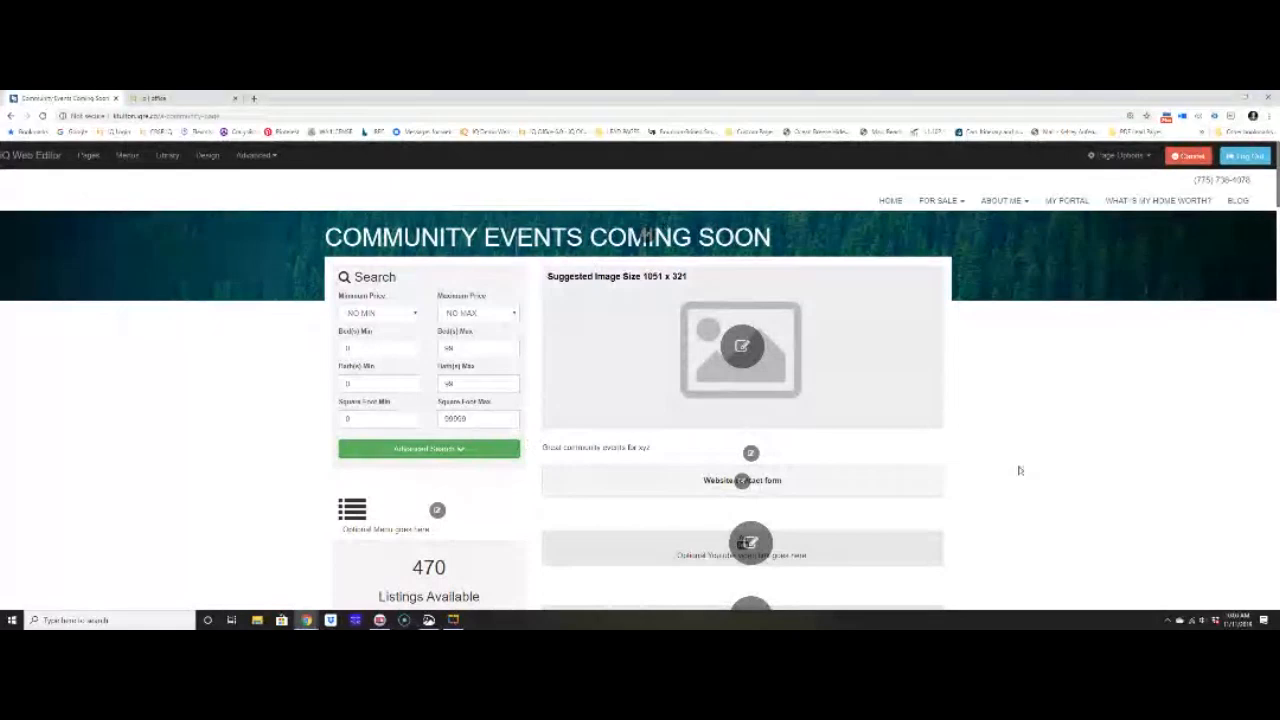
click(740, 346)
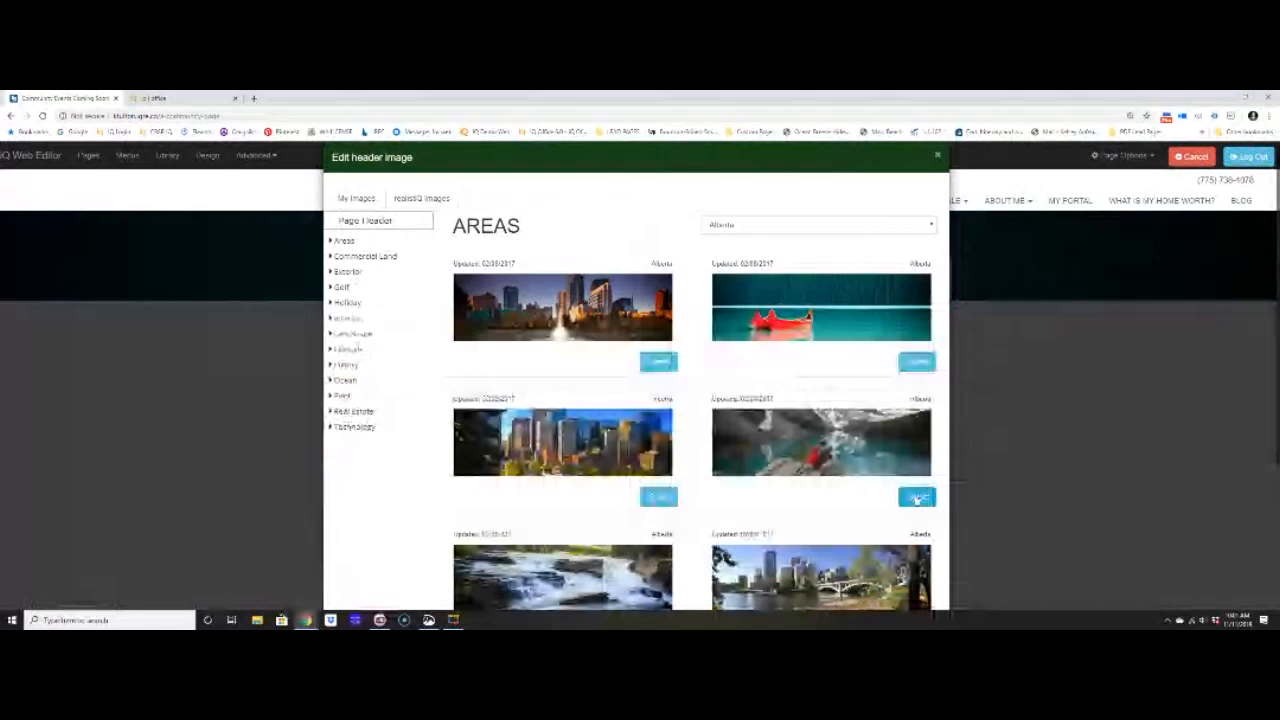
click(917, 498)
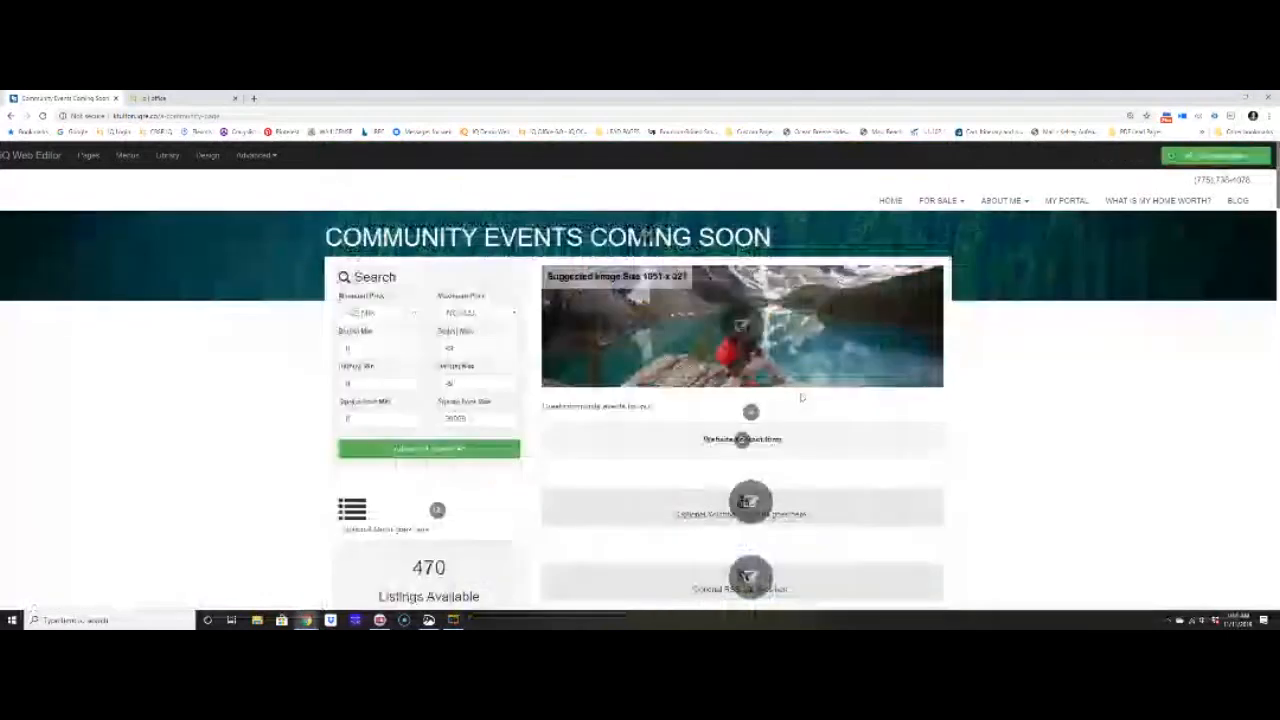
- Open the site menu for editing and name a new custom-page entry for "a community page" Community Events
click(123, 157)
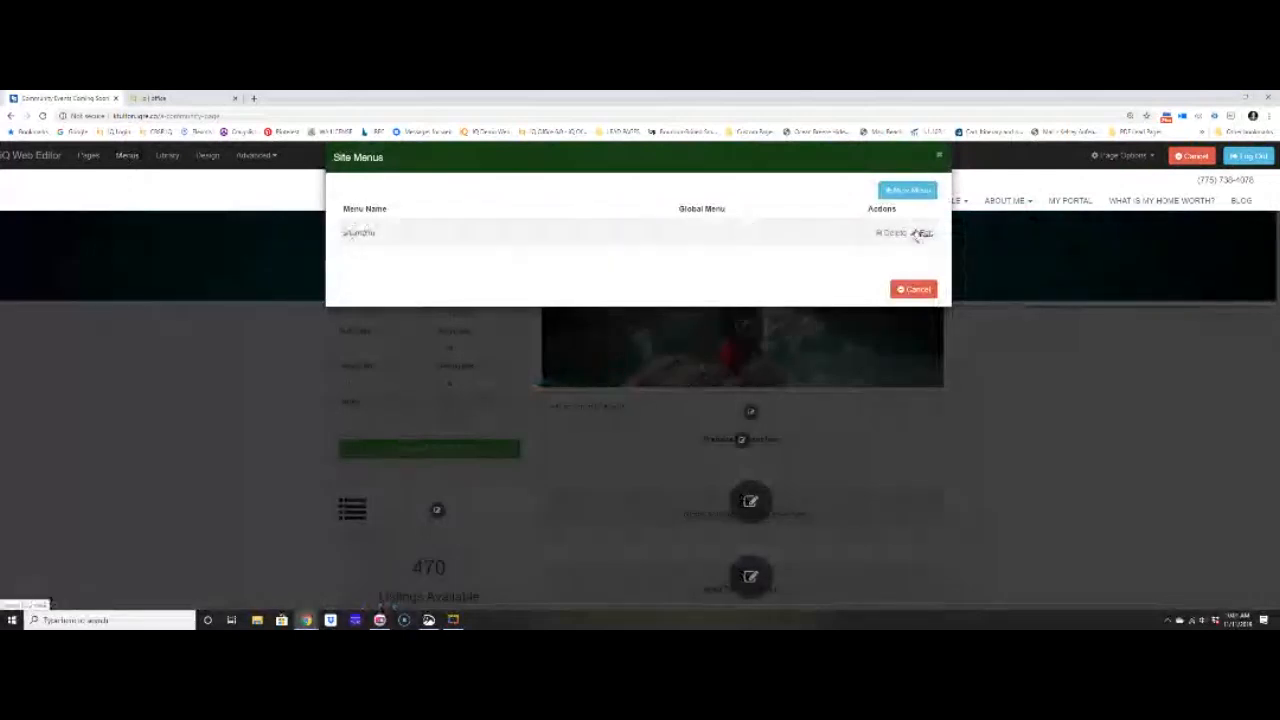
click(921, 233)
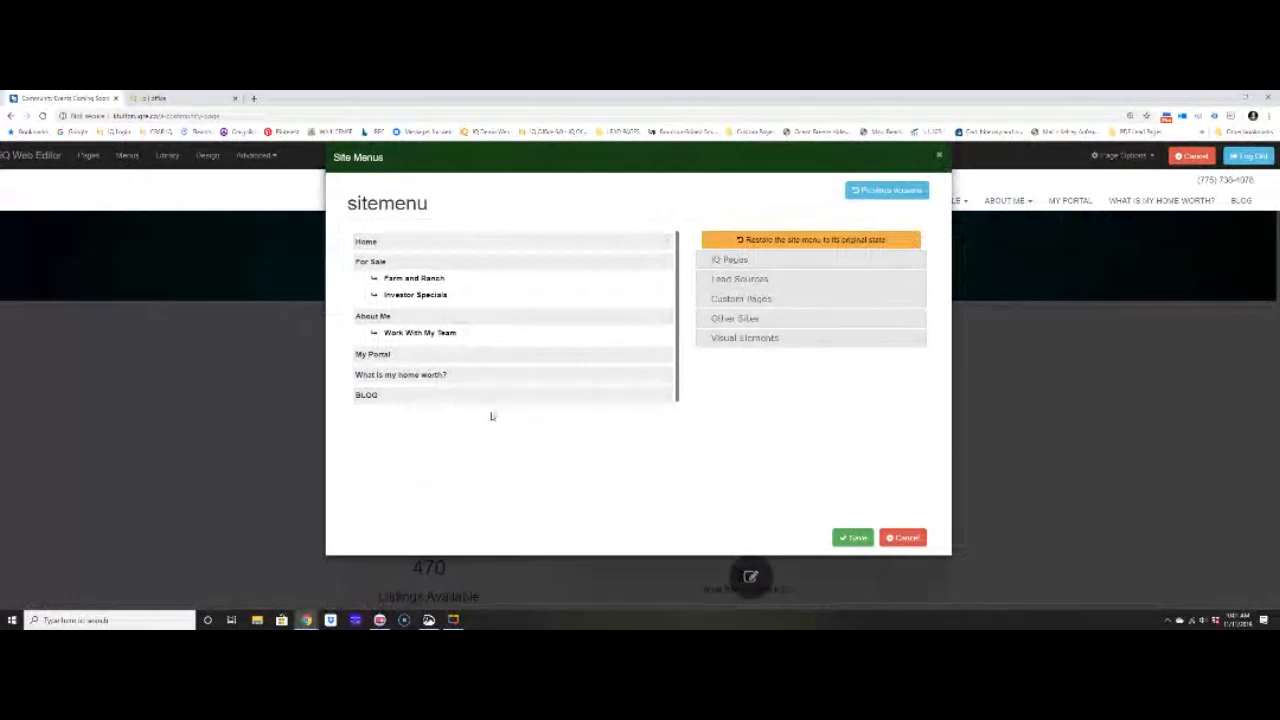
click(793, 299)
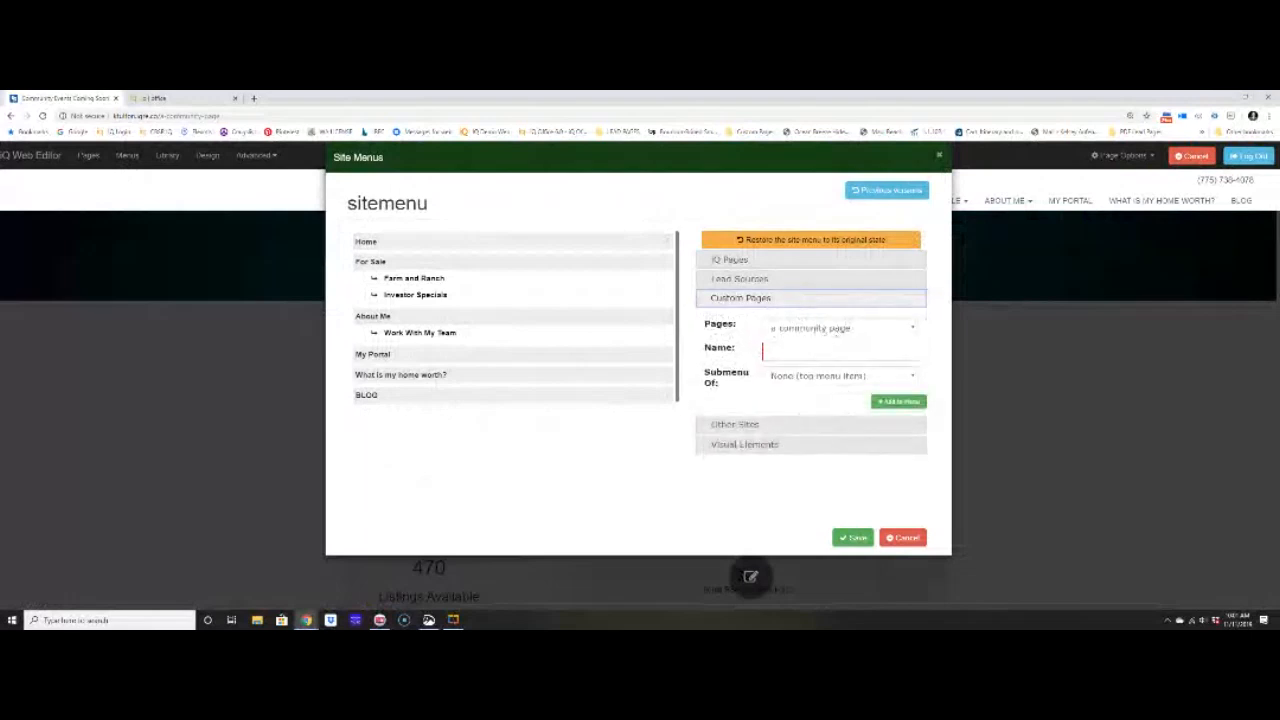
click(861, 347)
text(Communiti)
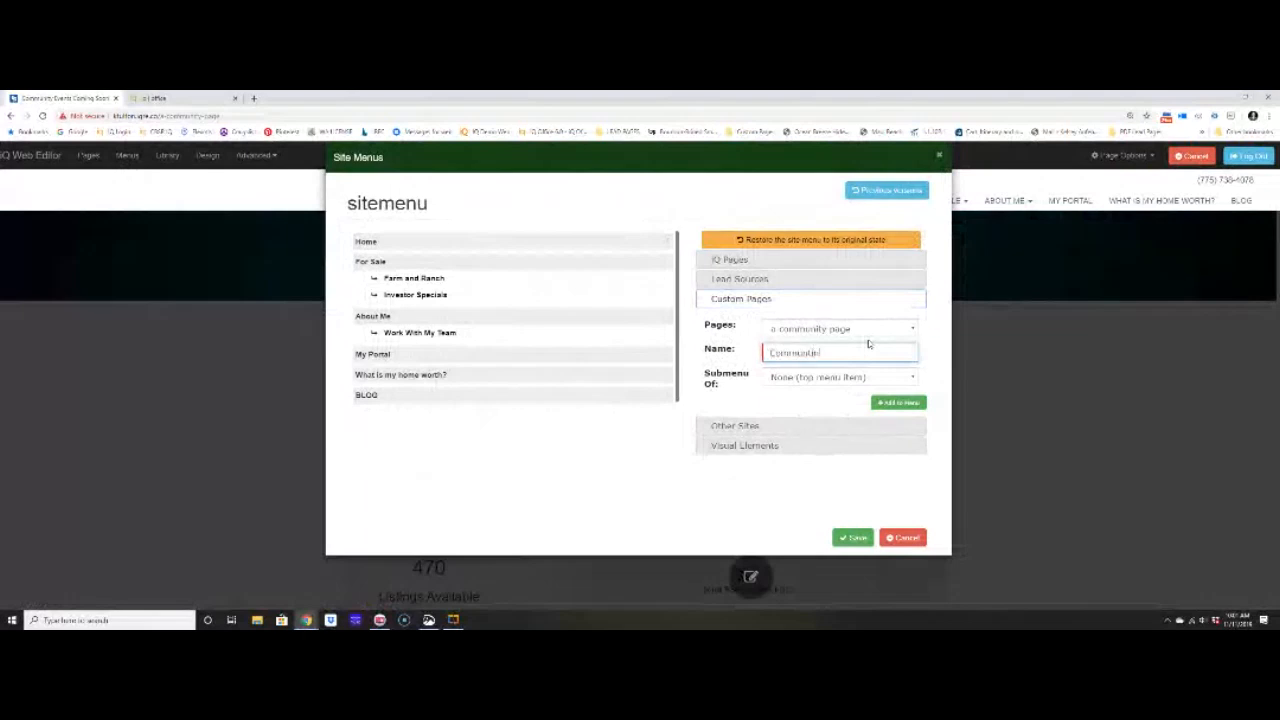
text(es)
key(BackSpace)
text(y Events)
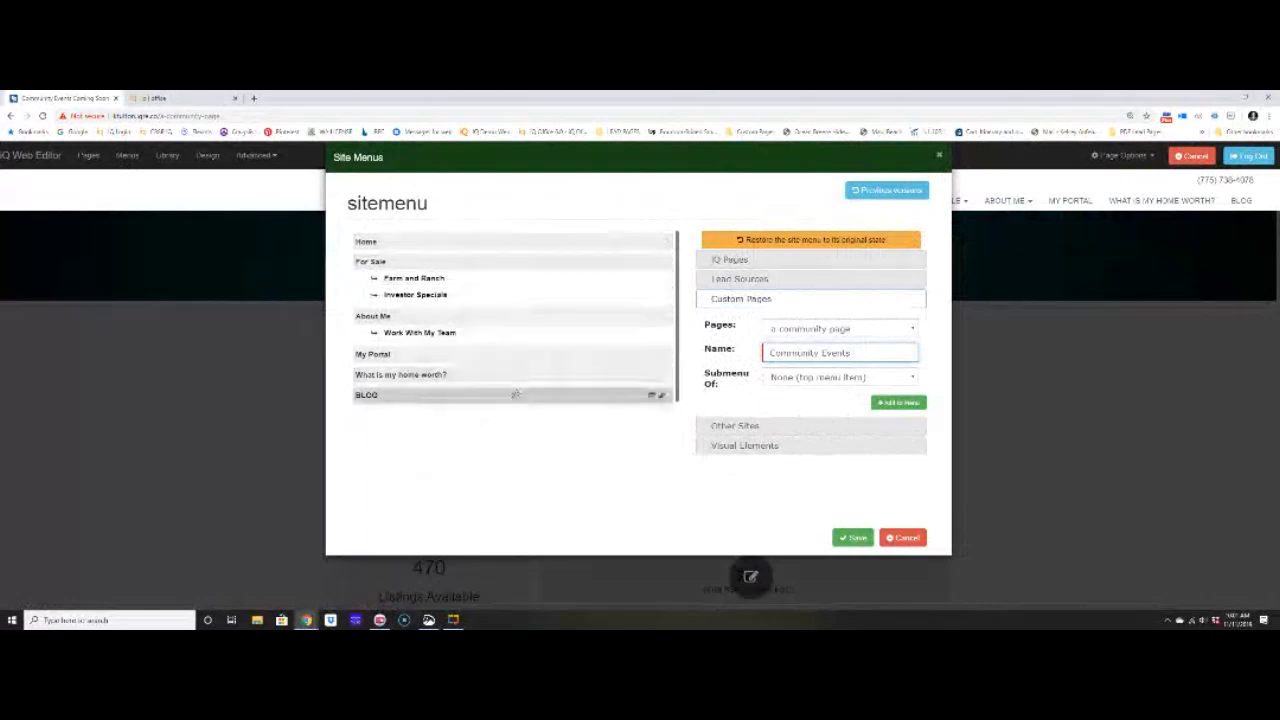
- Add the Community Events entry as a submenu of About Me, save the site menu, and check the entry in the site navigation
click(849, 378)
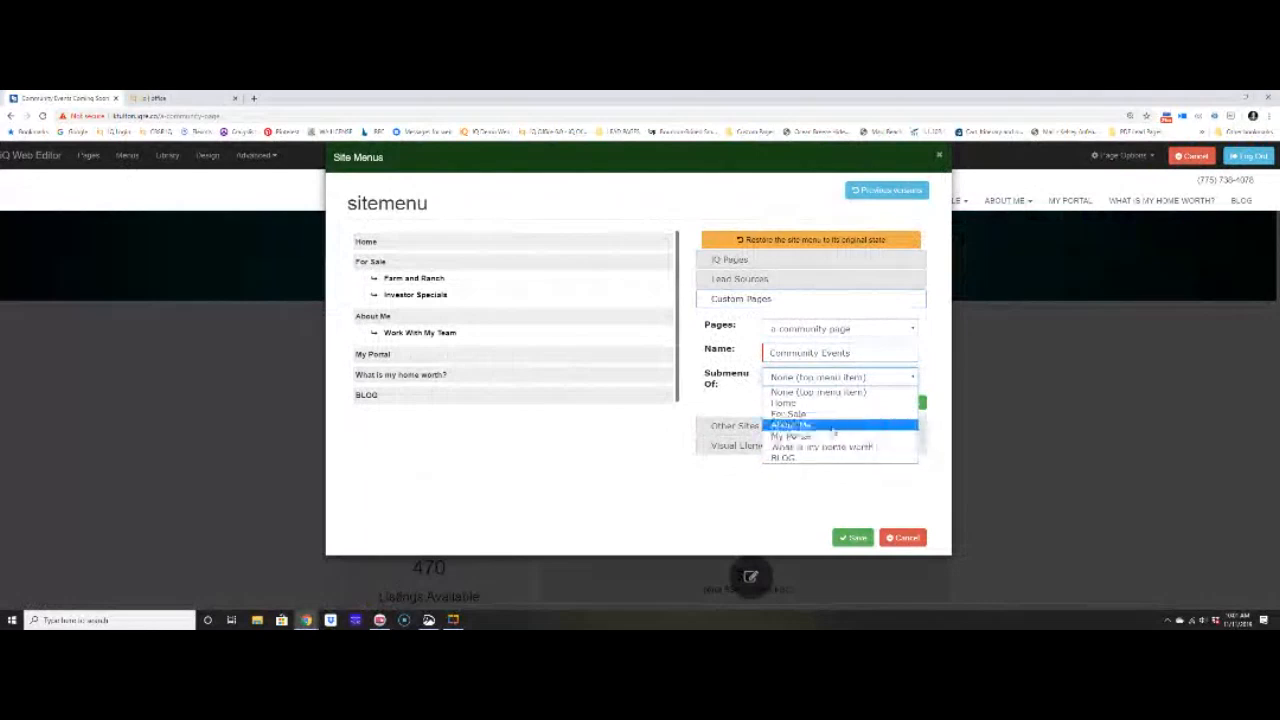
click(805, 425)
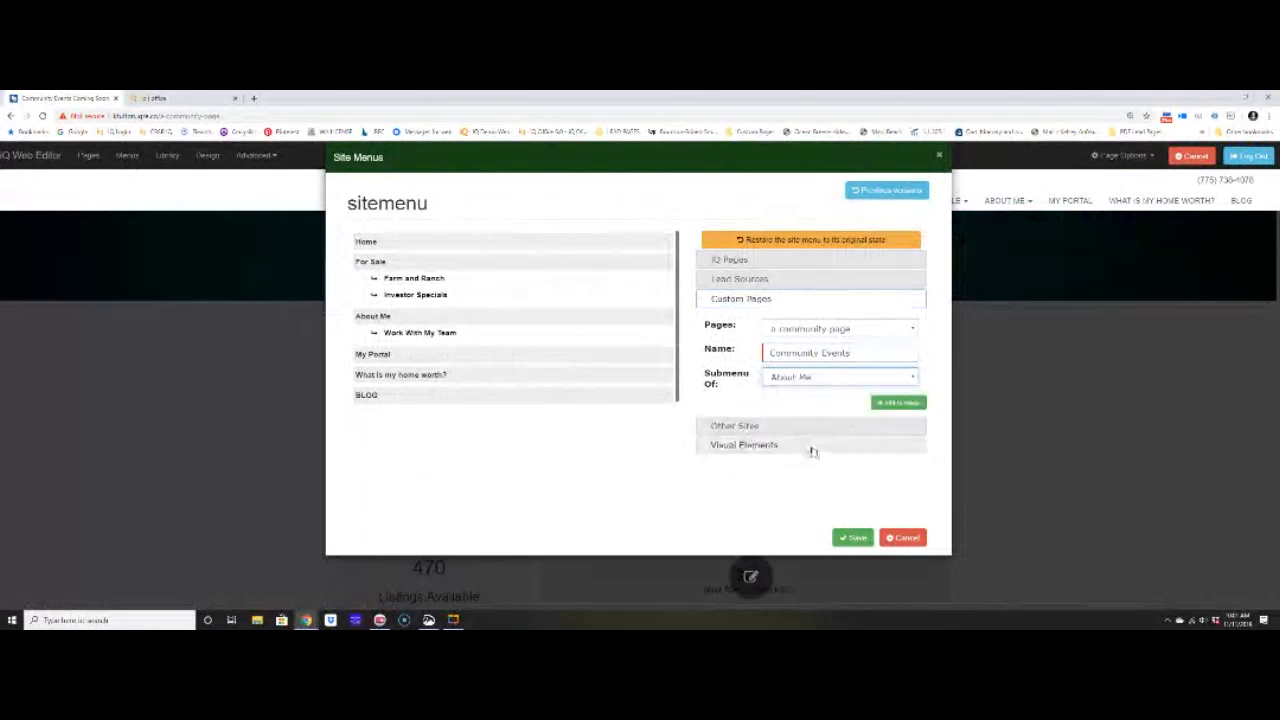
click(848, 373)
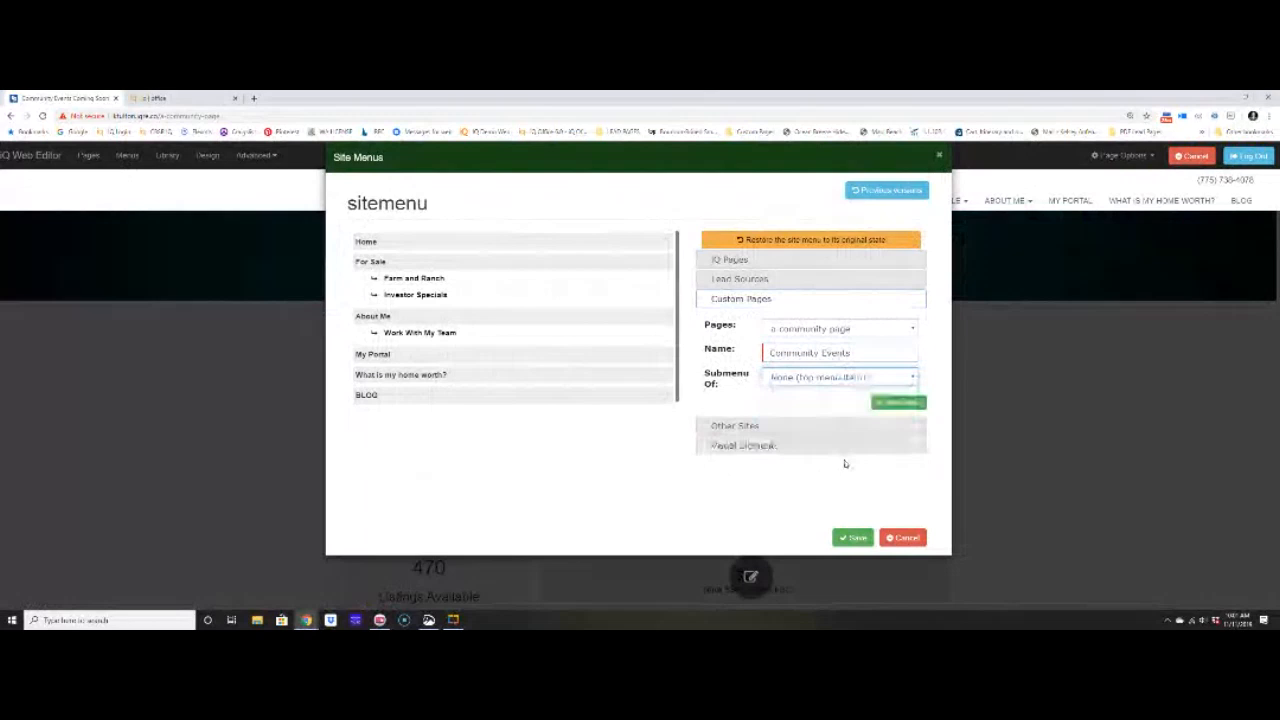
click(840, 377)
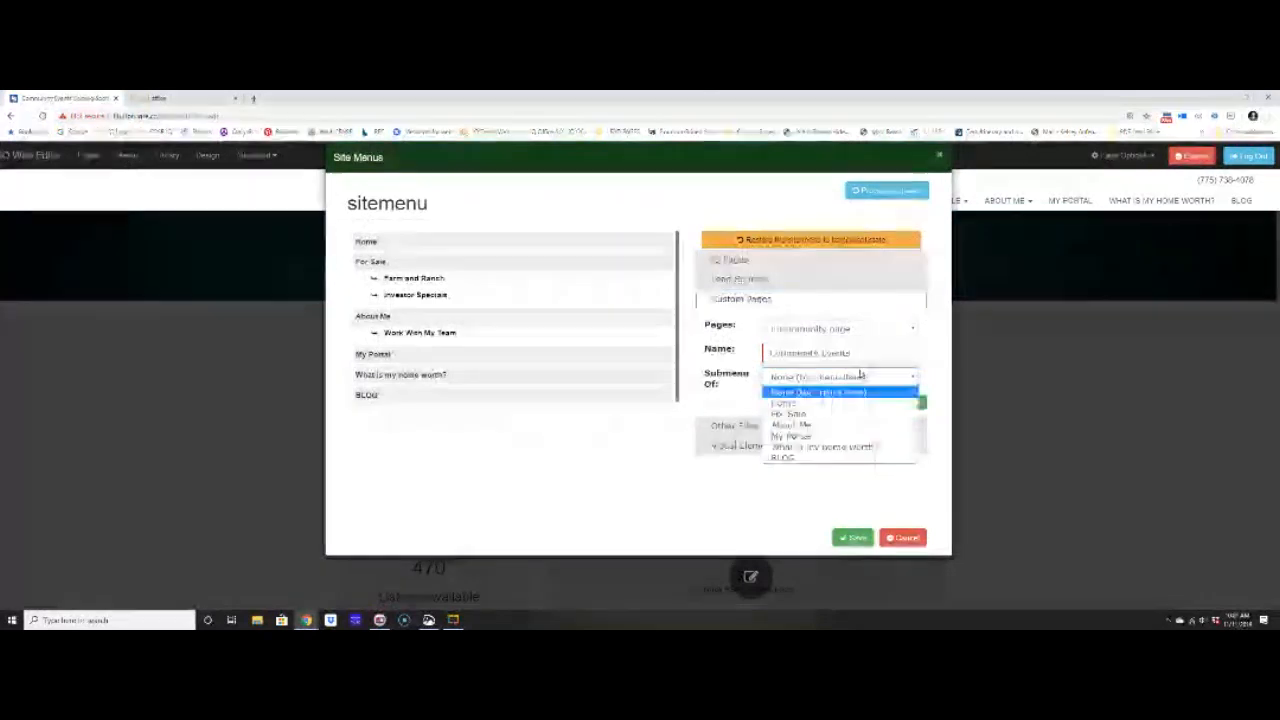
click(842, 426)
click(885, 401)
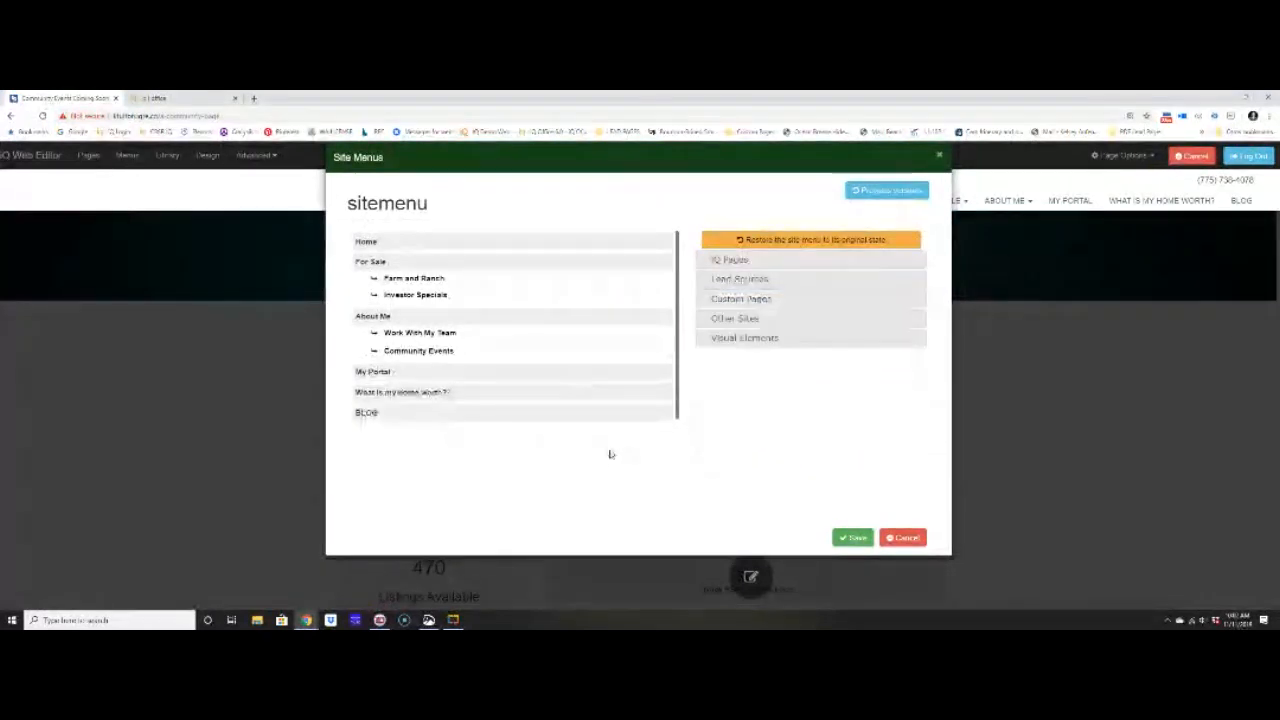
click(848, 538)
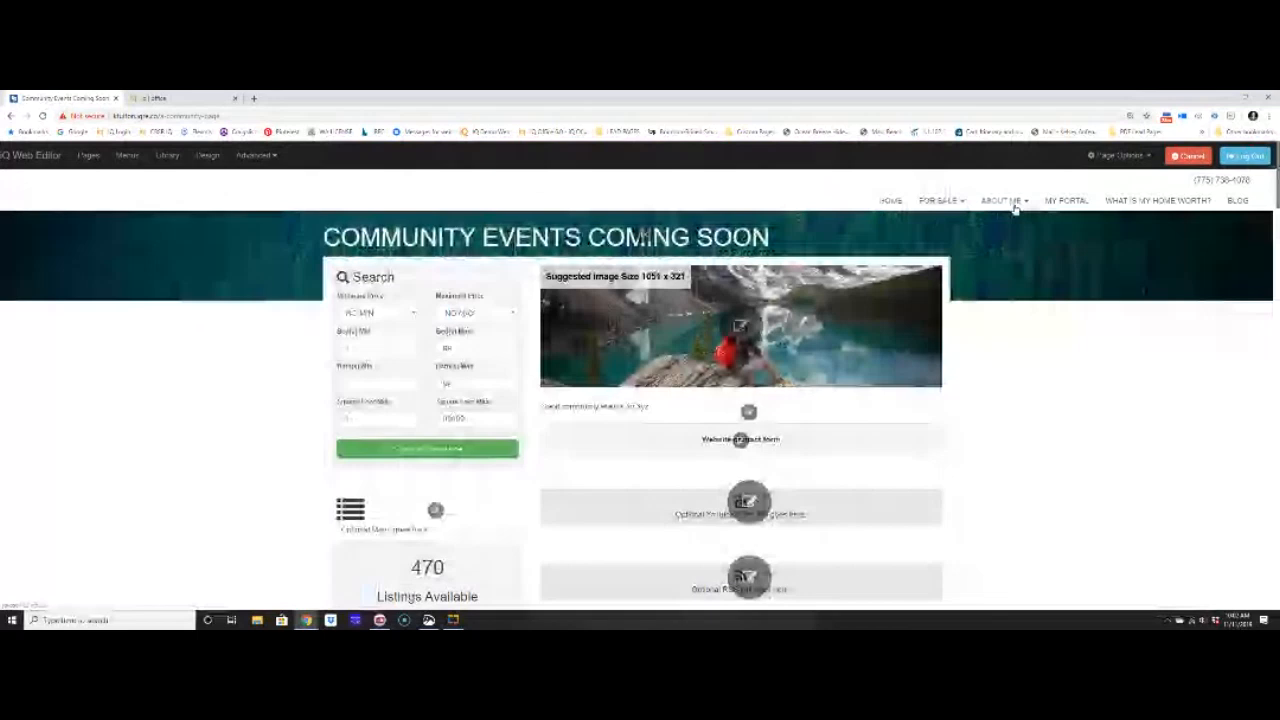
click(1014, 205)
click(992, 231)
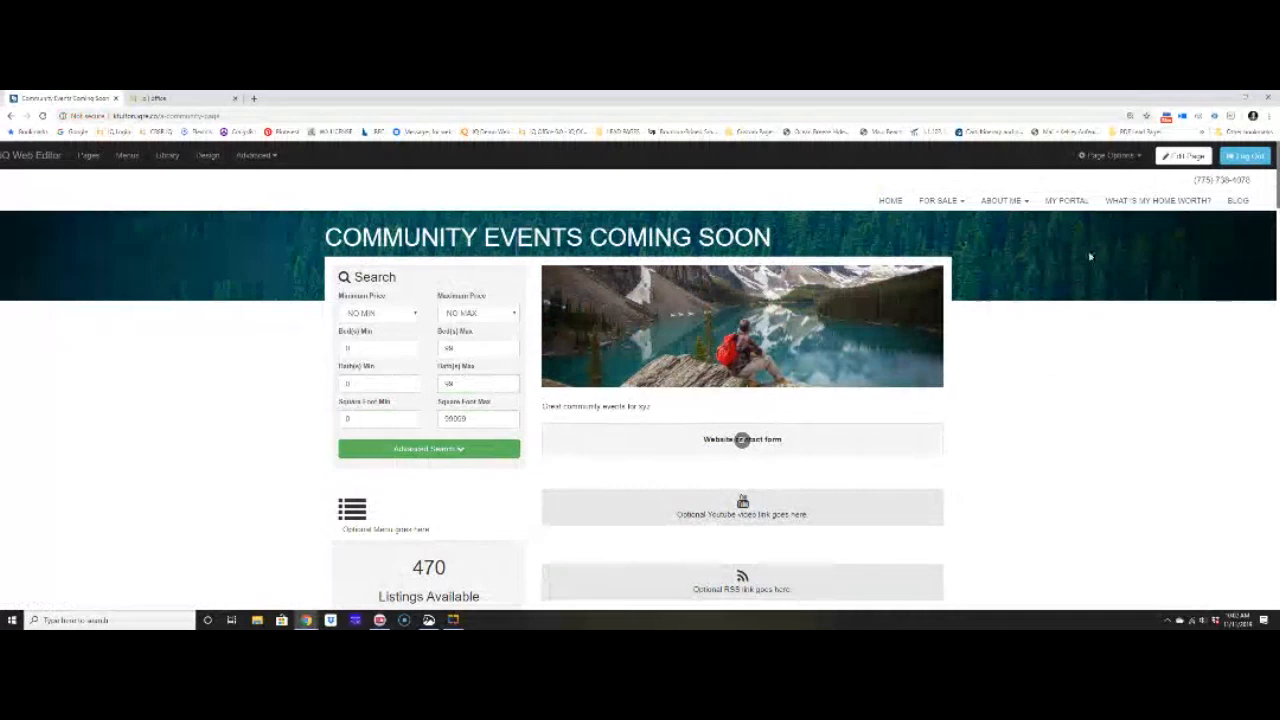
- Delete the Community Events entry from under About Me in the site menu and save the menu
click(128, 158)
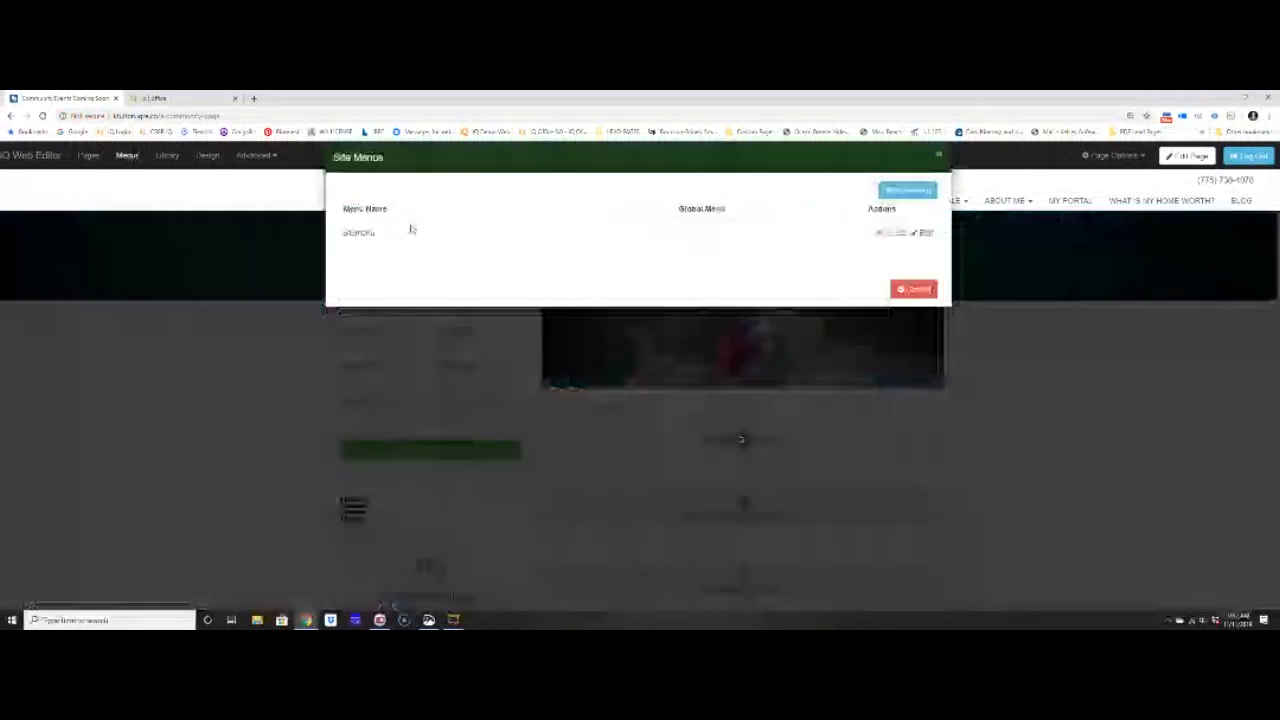
click(918, 232)
mouse_move(530, 346)
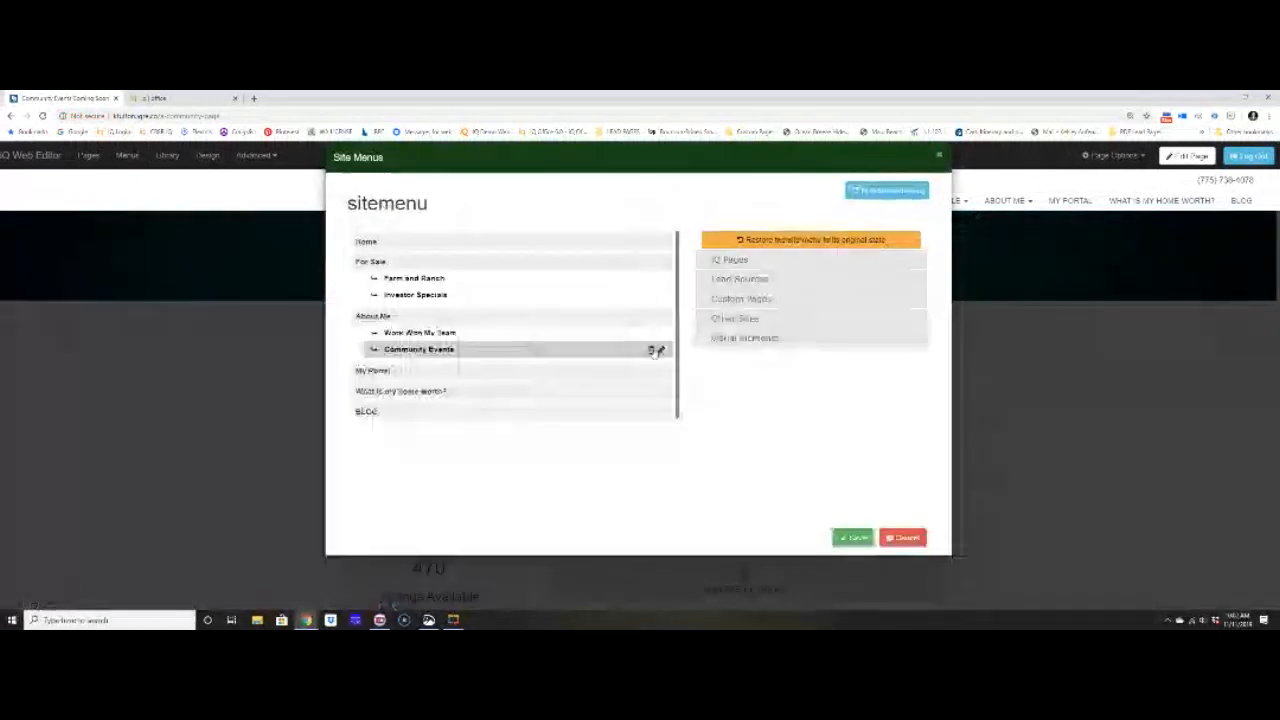
click(655, 352)
click(688, 174)
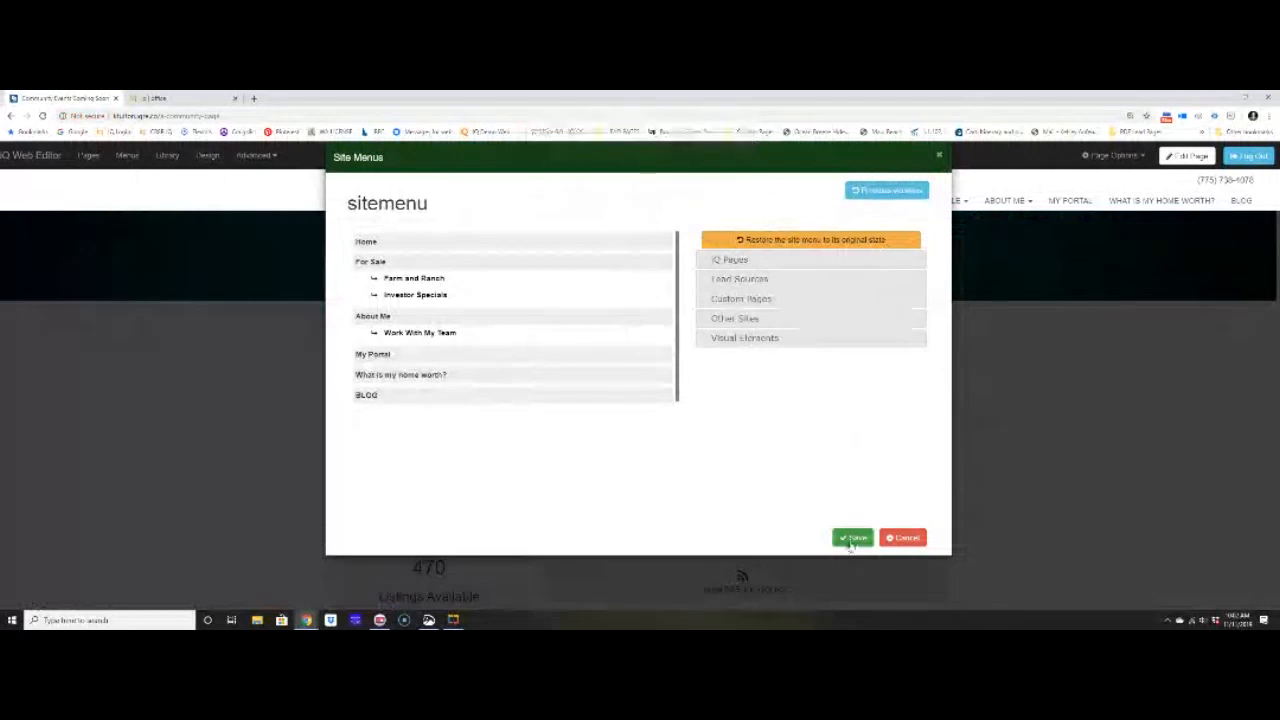
click(851, 538)
- Bookmark the Community Events Coming Soon page in the browser
click(187, 117)
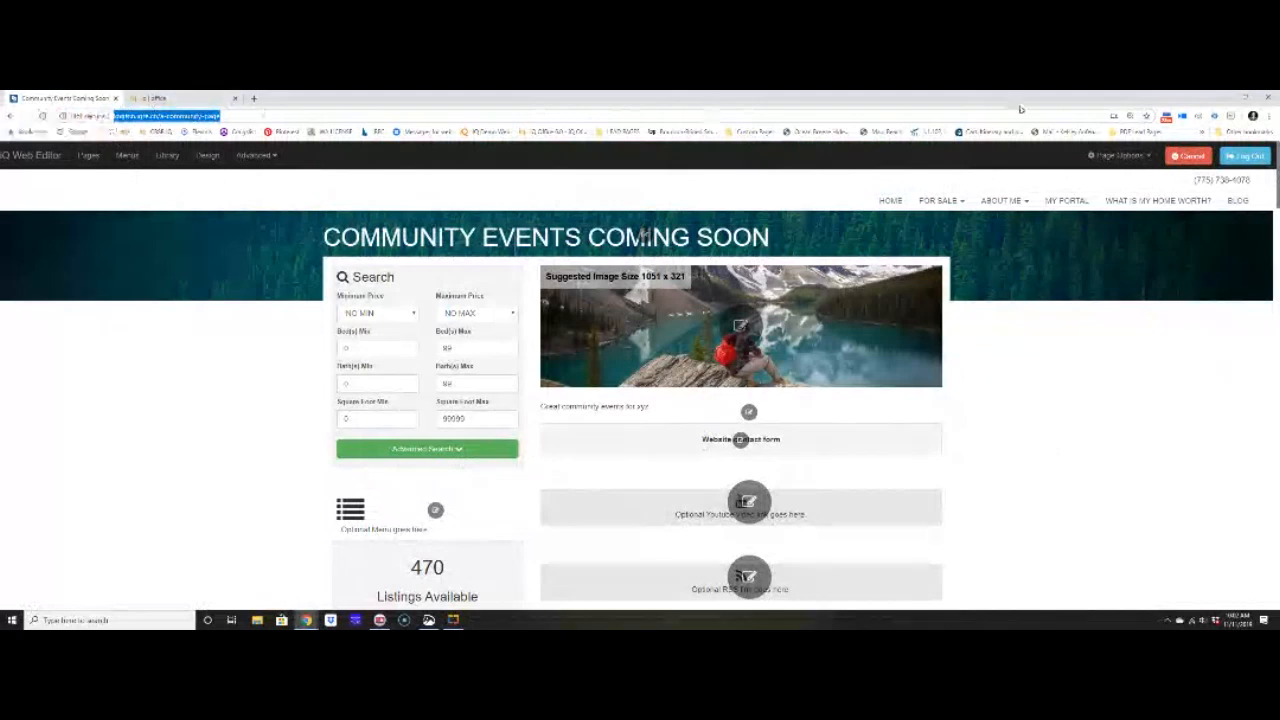
click(1147, 116)
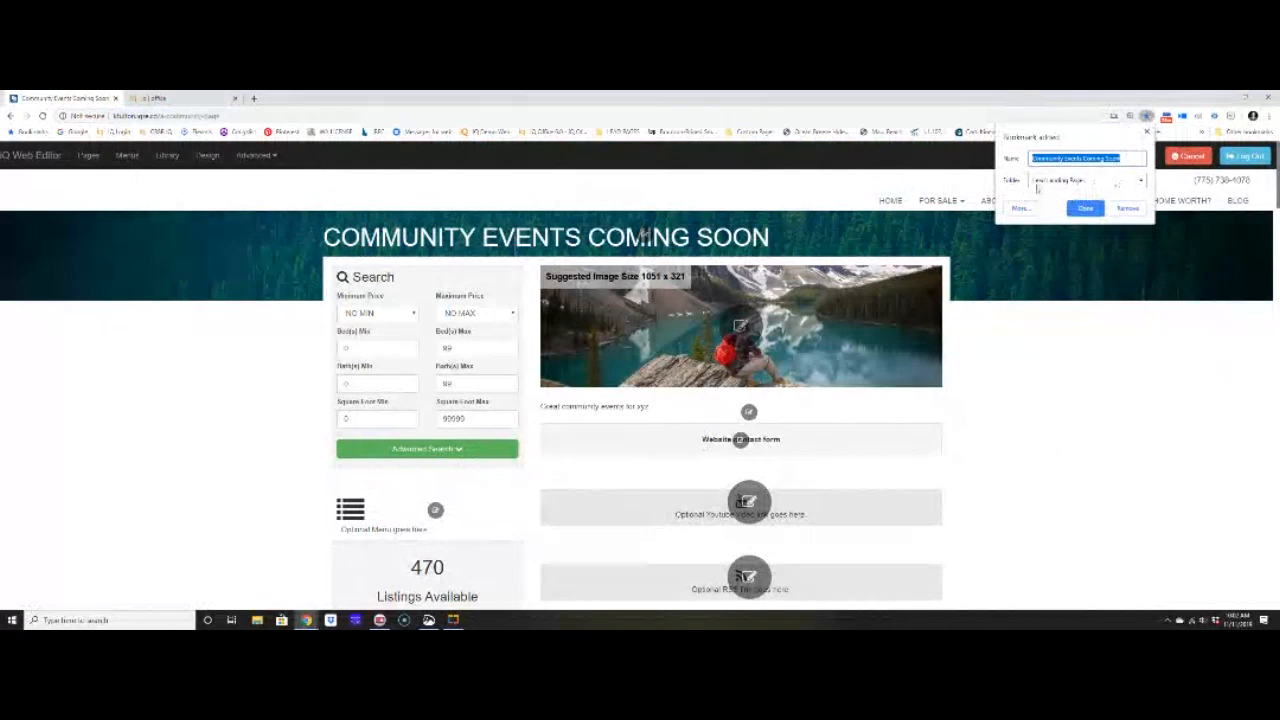
click(1084, 209)
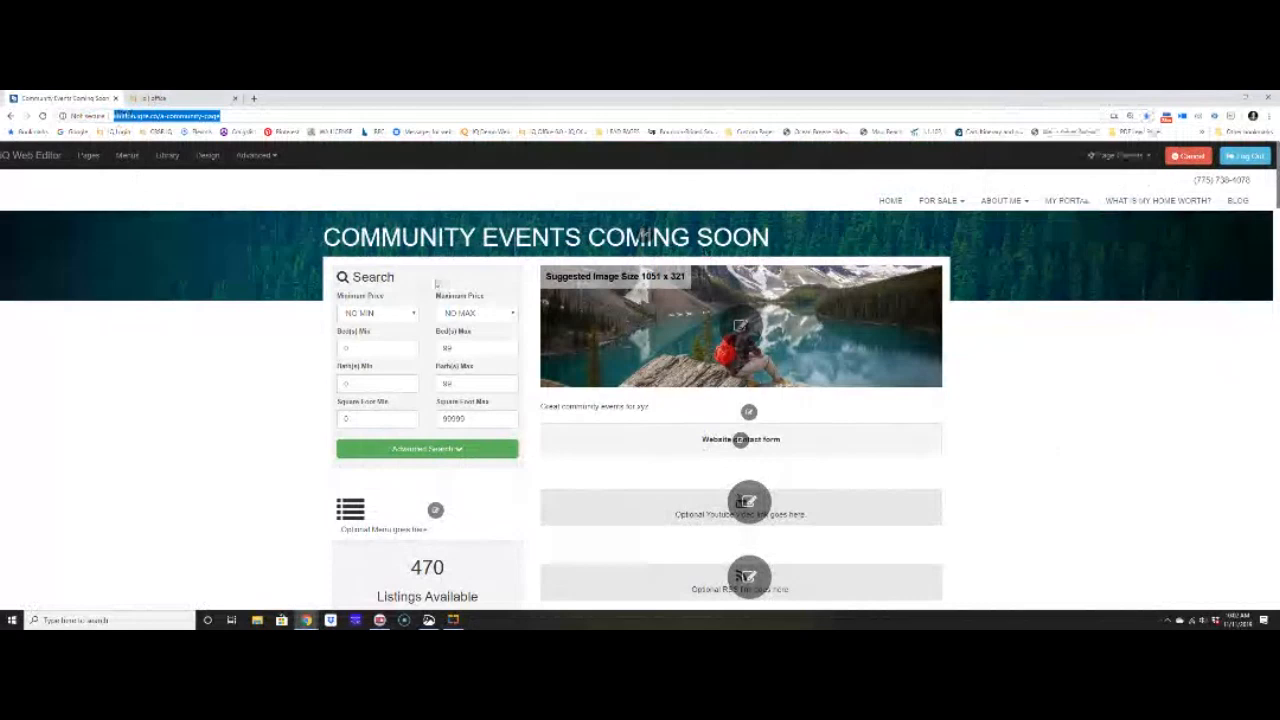
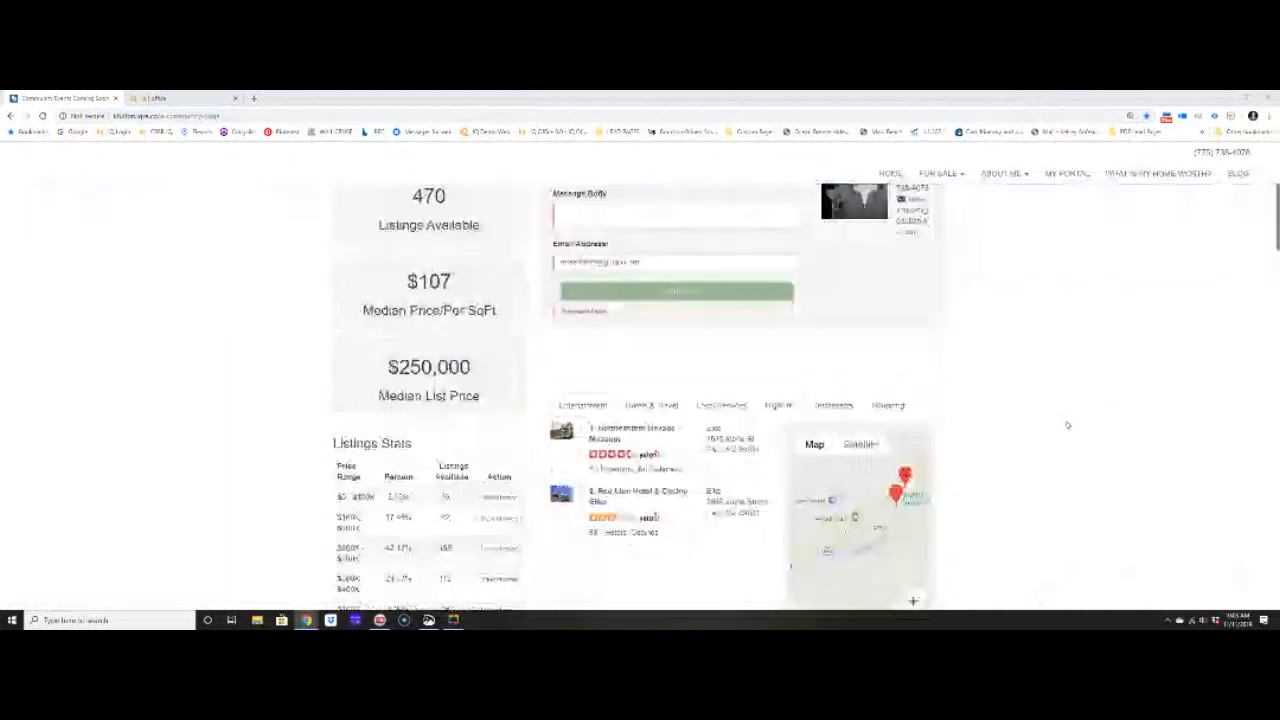
- Look over the lower sections of the community page and reopen it for editing from the page list
scroll(1067, 425, down, 8)
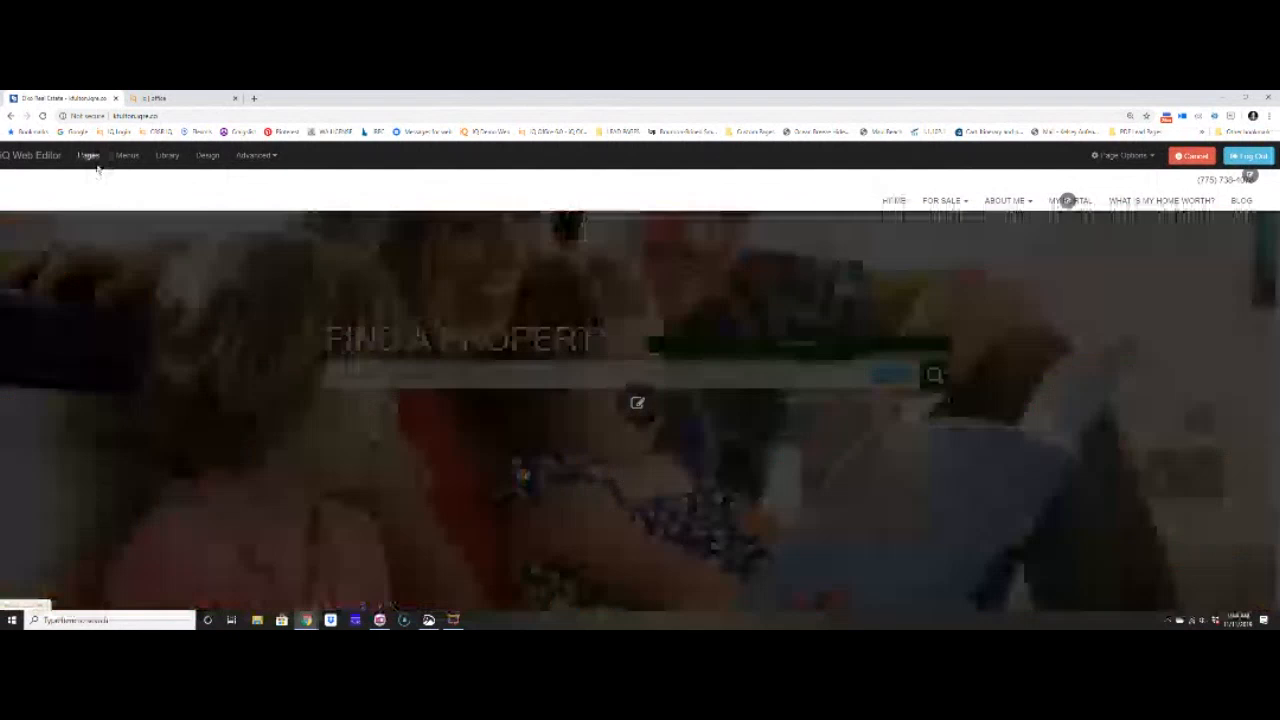
click(89, 156)
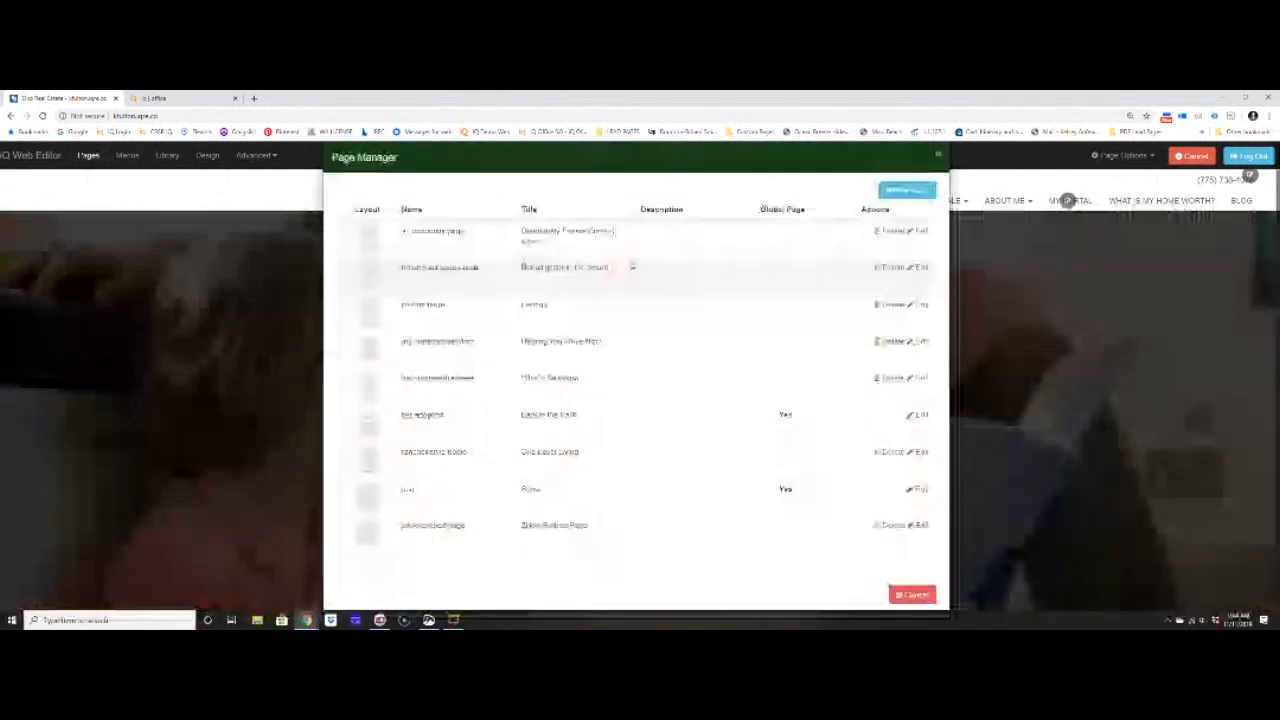
click(920, 341)
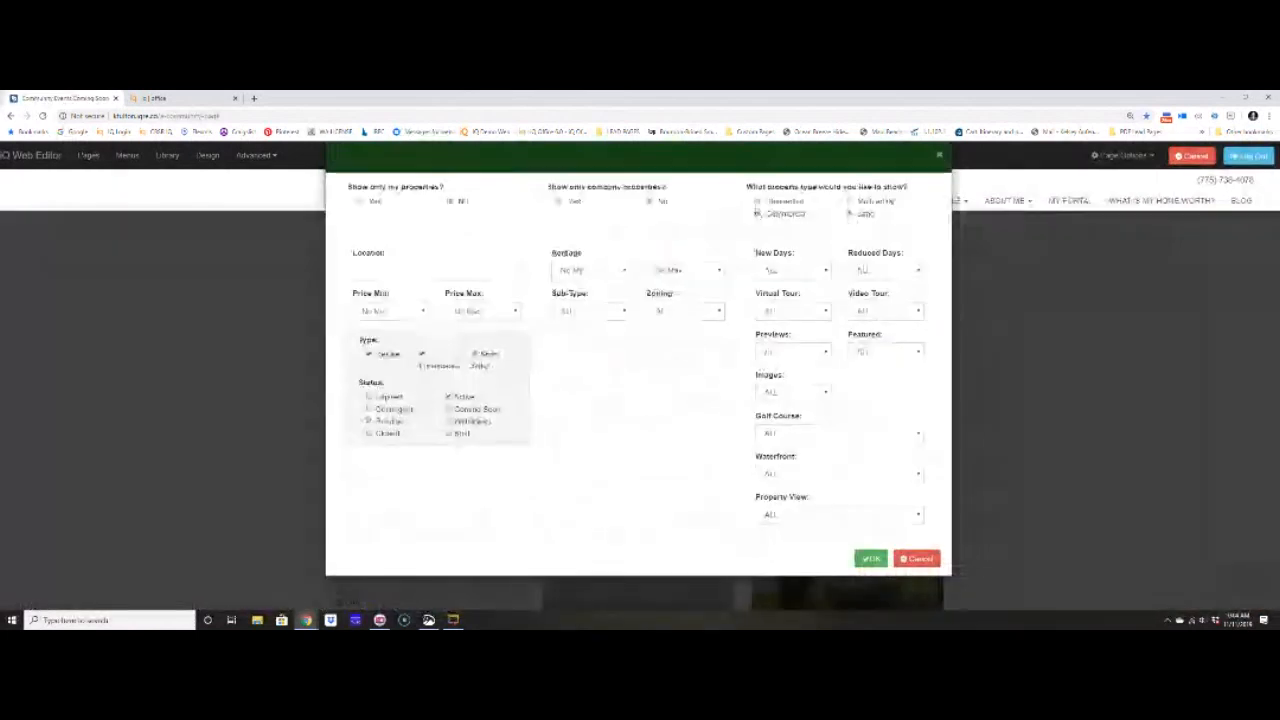
- Try the Residential and Land property types in the listing settings to compare their filters, and cancel the changes
click(759, 203)
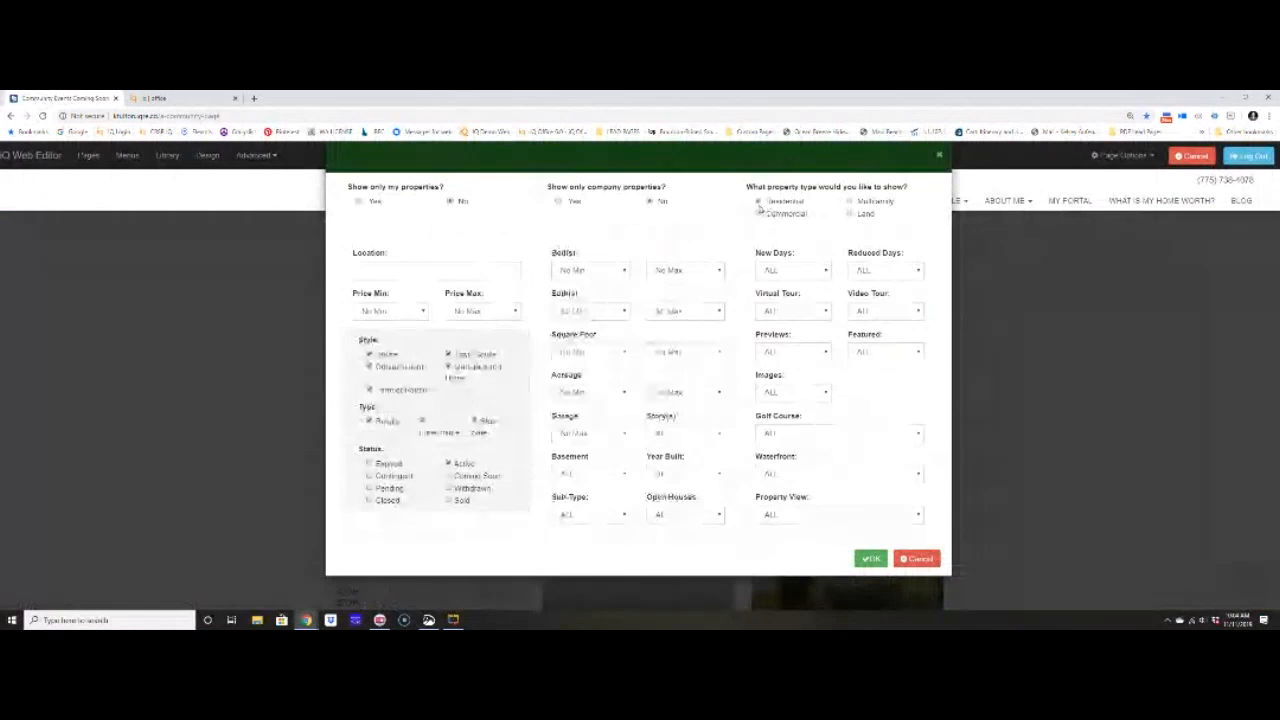
click(849, 214)
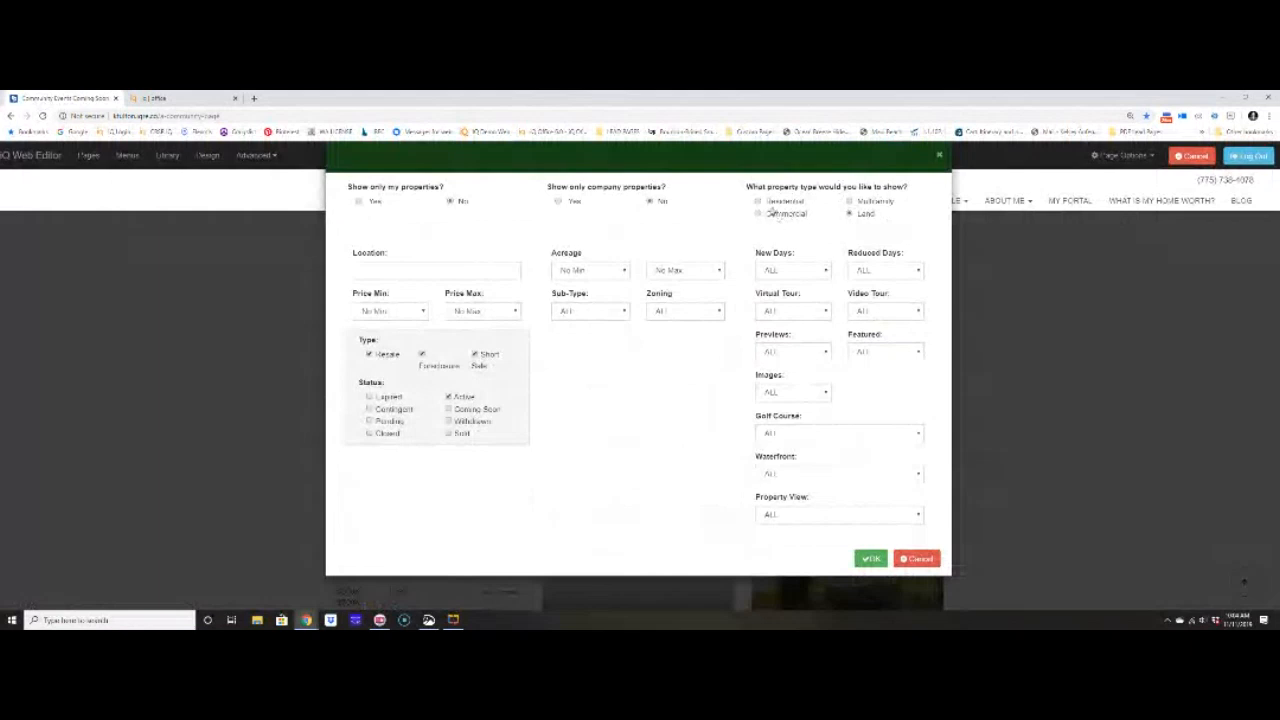
click(758, 203)
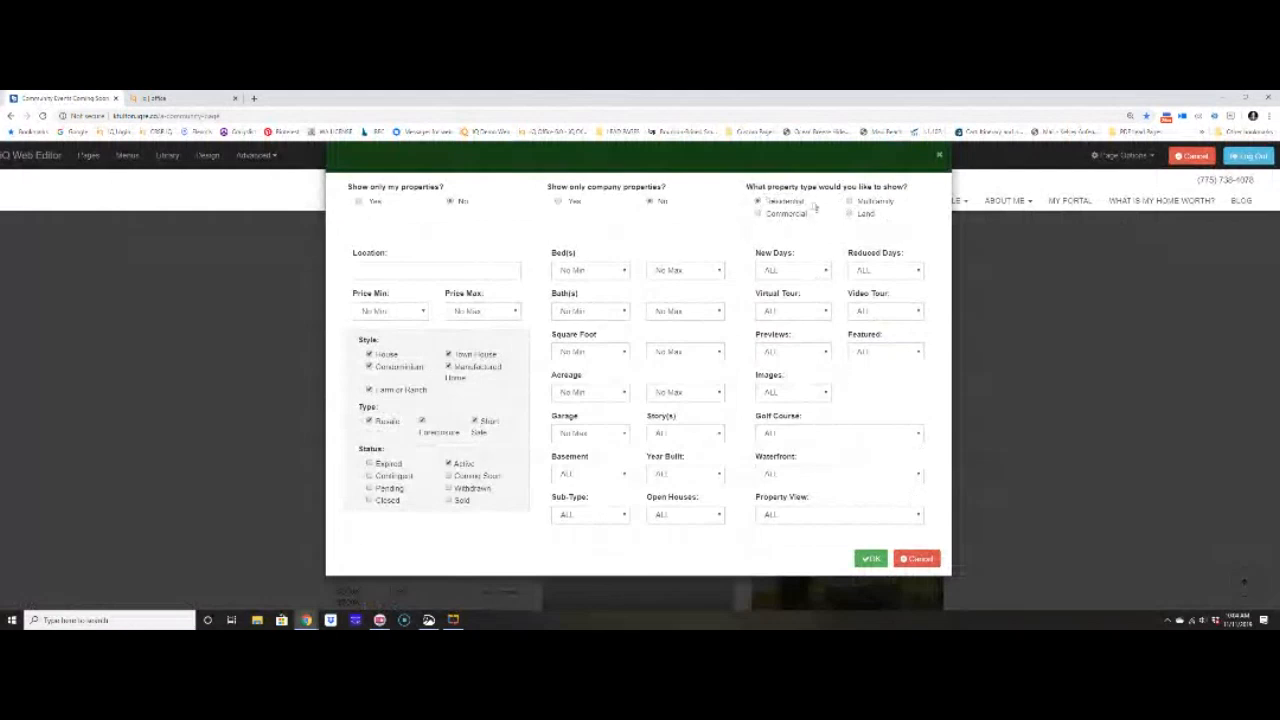
click(849, 213)
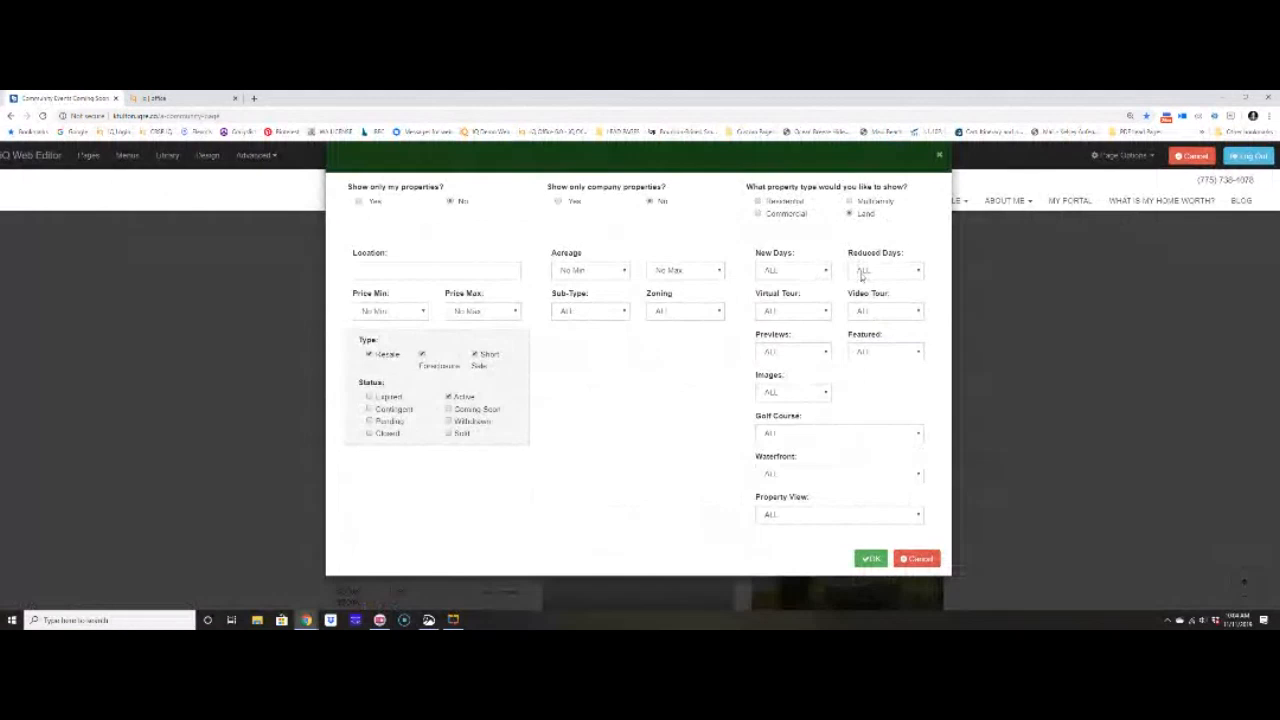
click(922, 562)
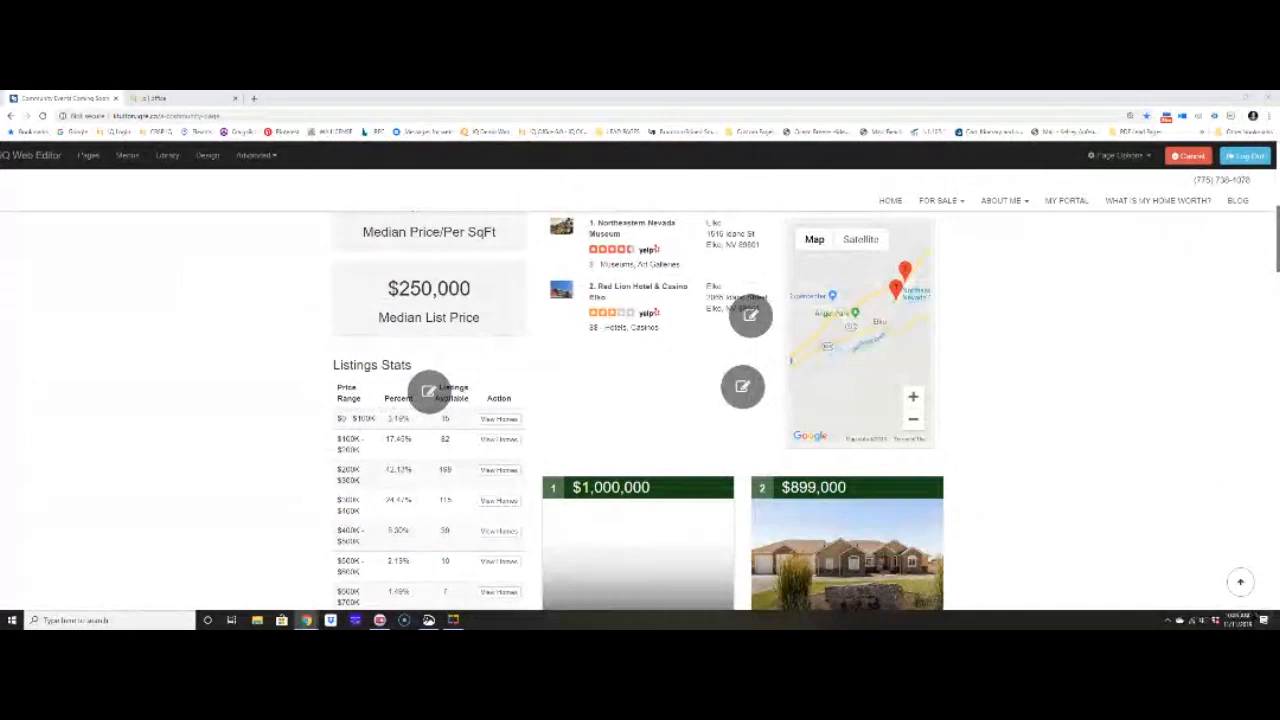
- Reopen the listing settings and examine the Style options for residential properties, including Farm or Ranch
click(750, 402)
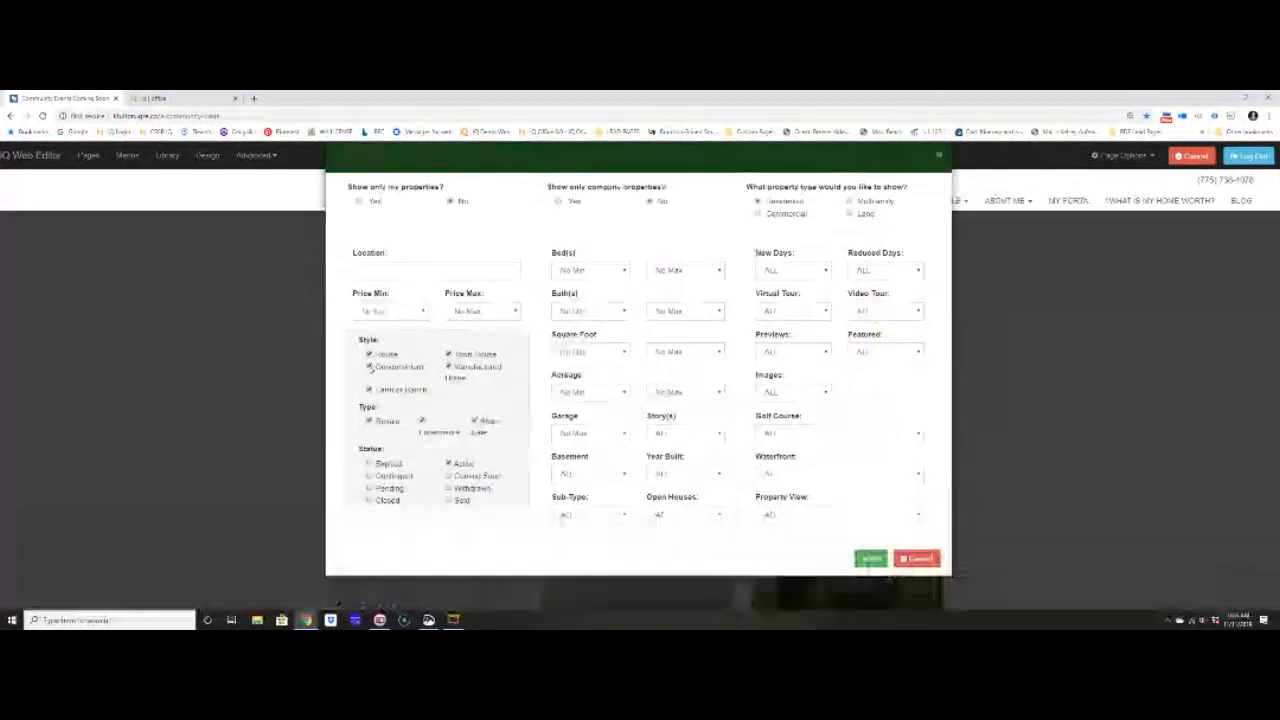
drag(360, 340, 389, 343)
drag(375, 390, 430, 396)
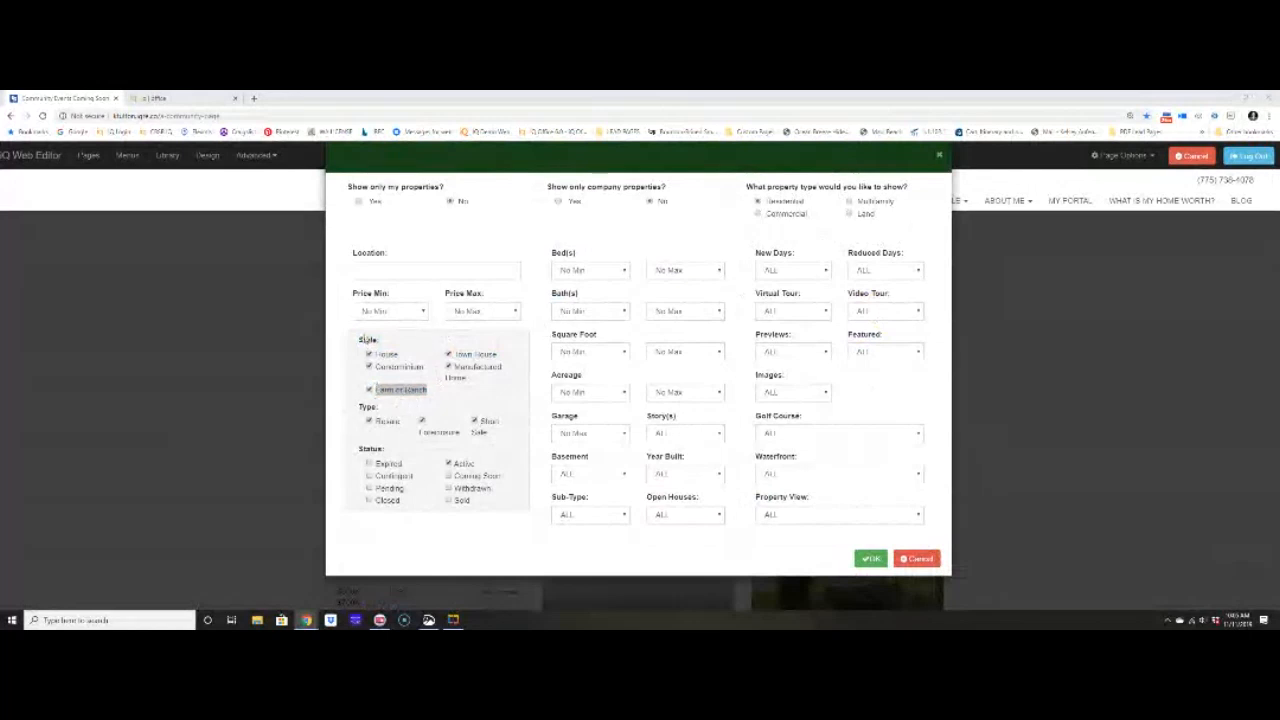
drag(345, 350, 390, 343)
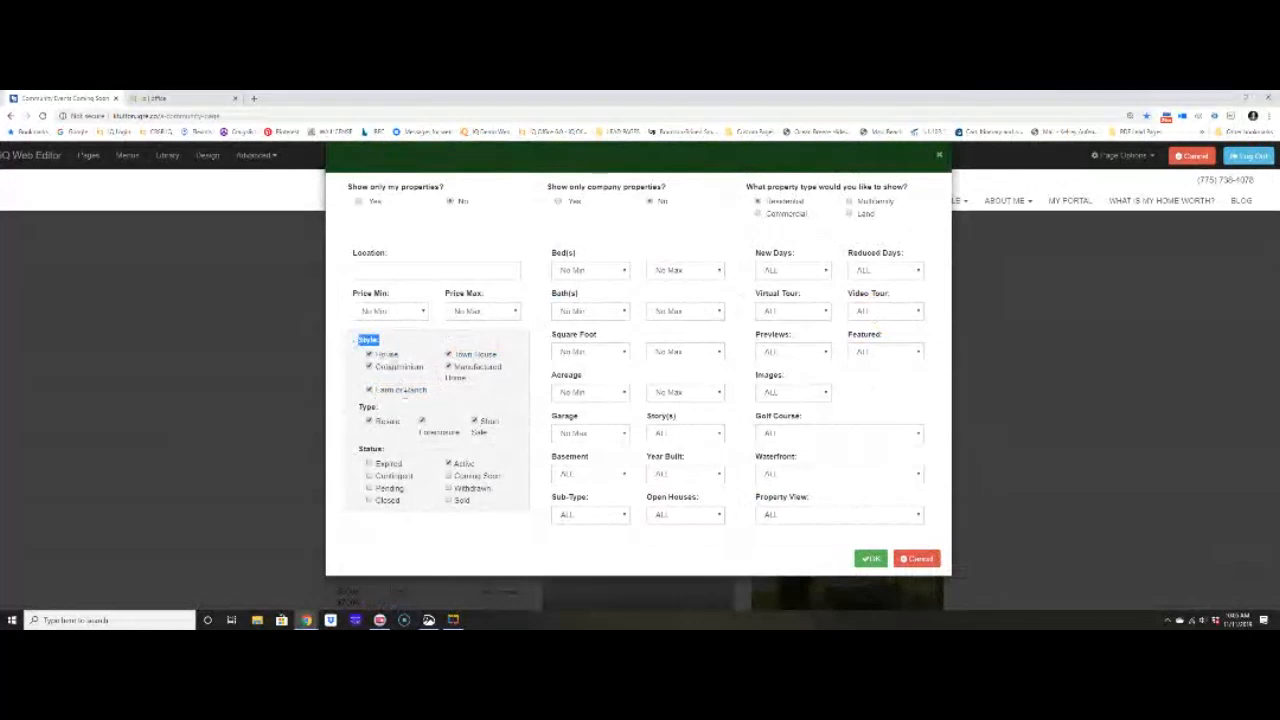
drag(370, 392, 432, 397)
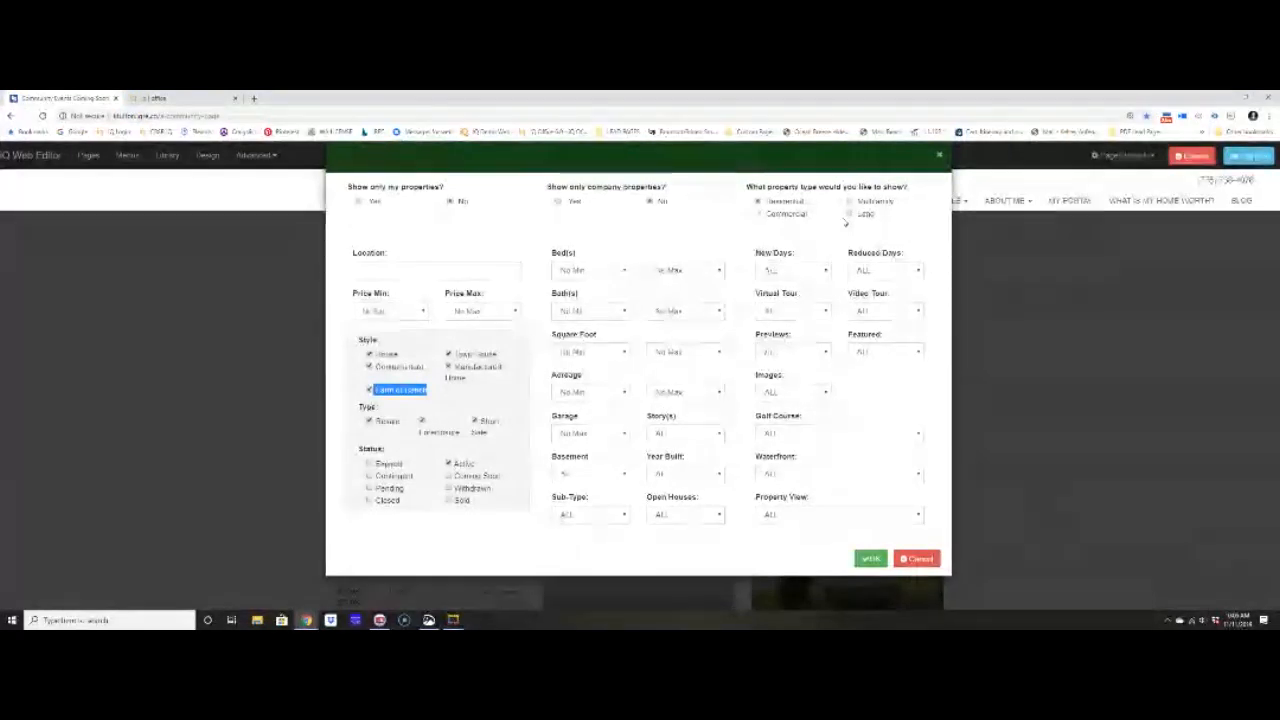
- Switch to Facebook at facebook.com in a new browser tab and open one of the shortcut groups
click(254, 98)
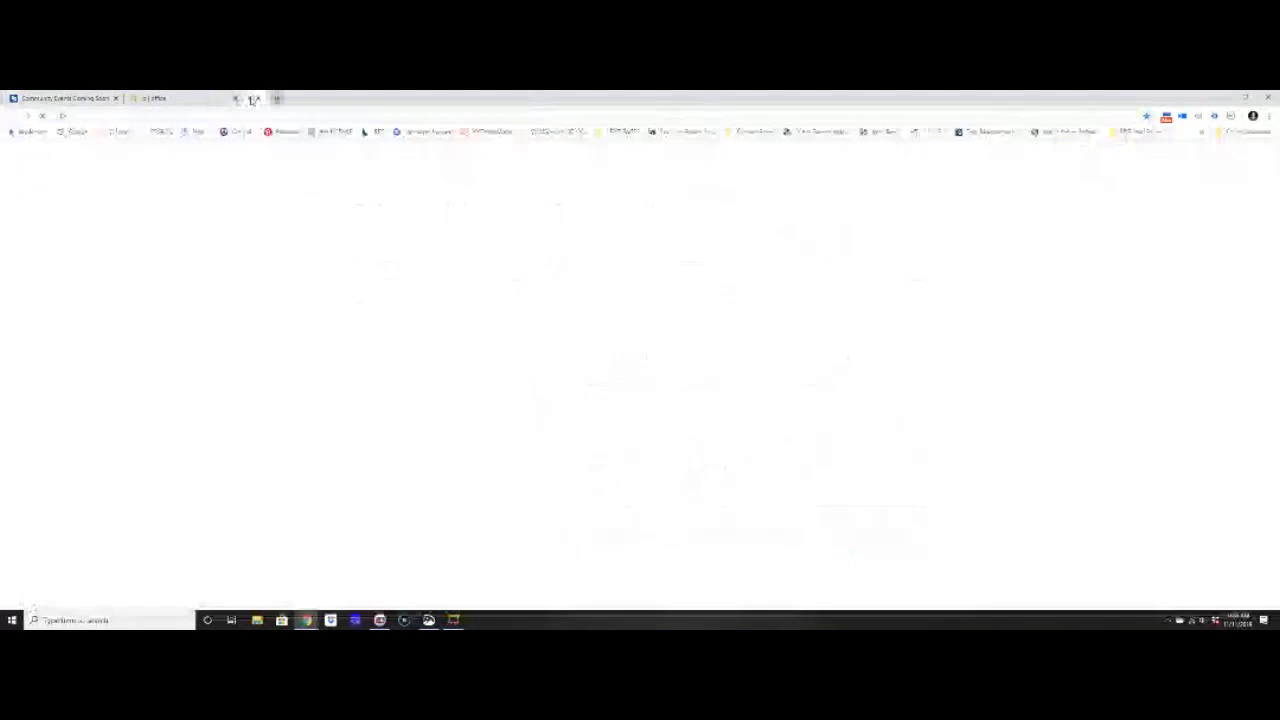
text(facebook.com)
key(Return)
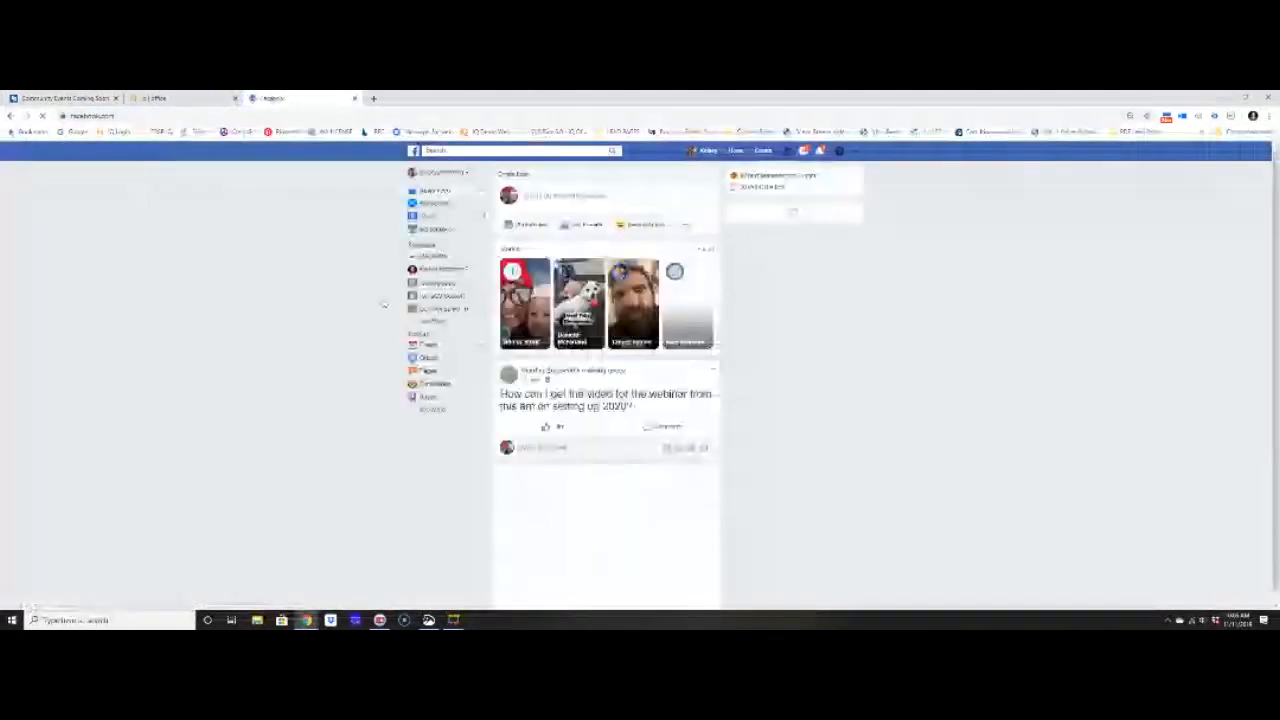
click(437, 284)
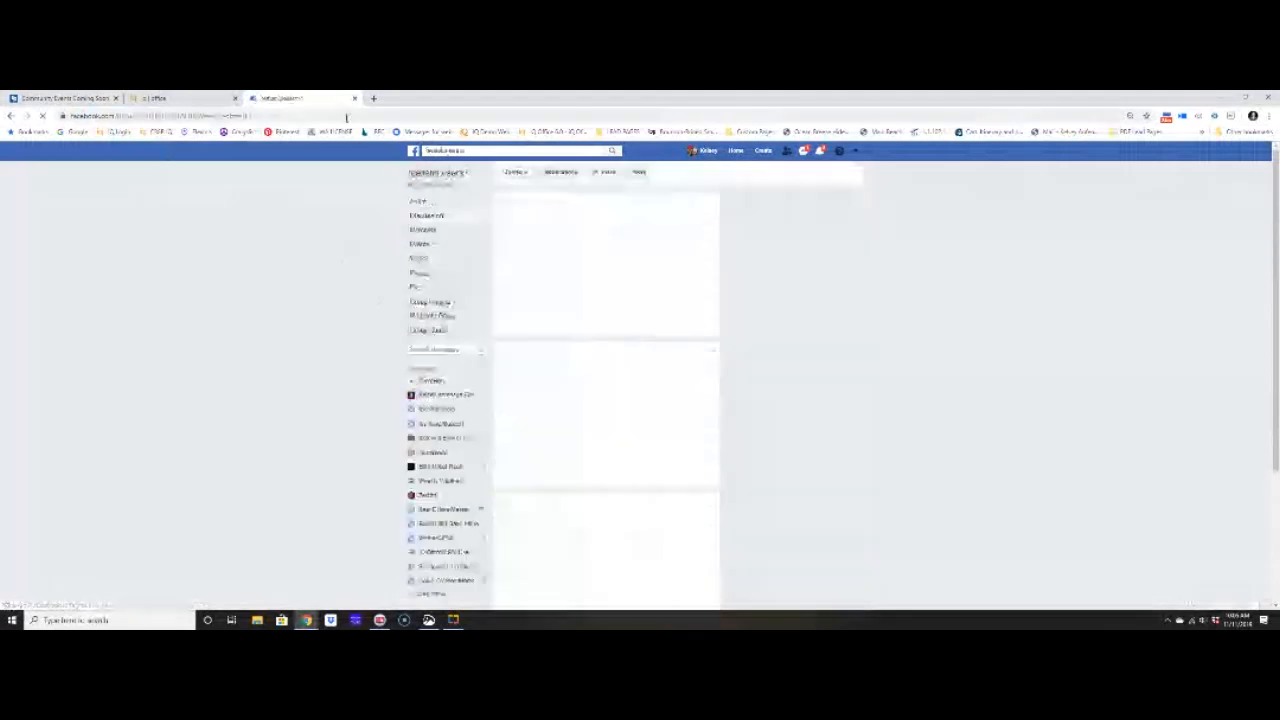